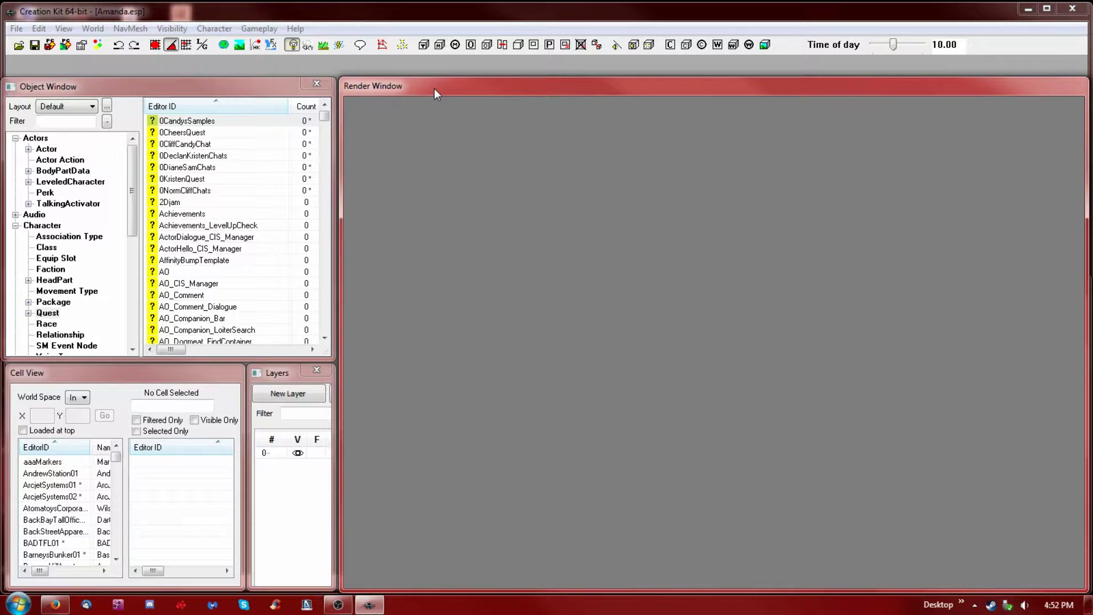
# Step: Open the 0CandysSamples quest and look through its scenes 0CandyTalks, 0CandysMoney, 0CandyAfterDate and 0CandyTalksF_Declan
pyautogui.click(154, 122)
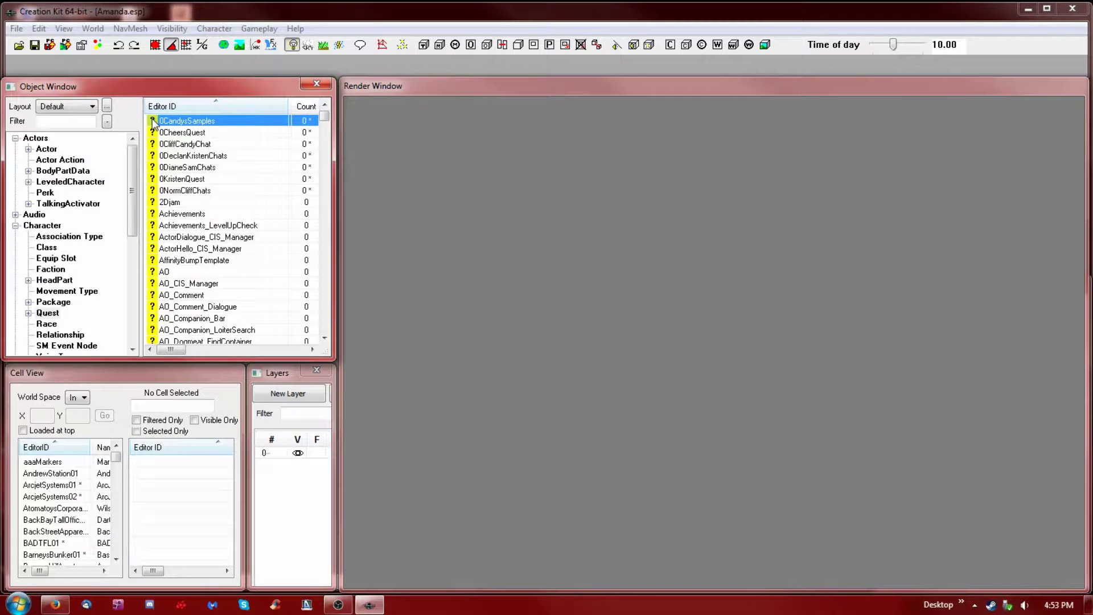
pyautogui.doubleClick(154, 122)
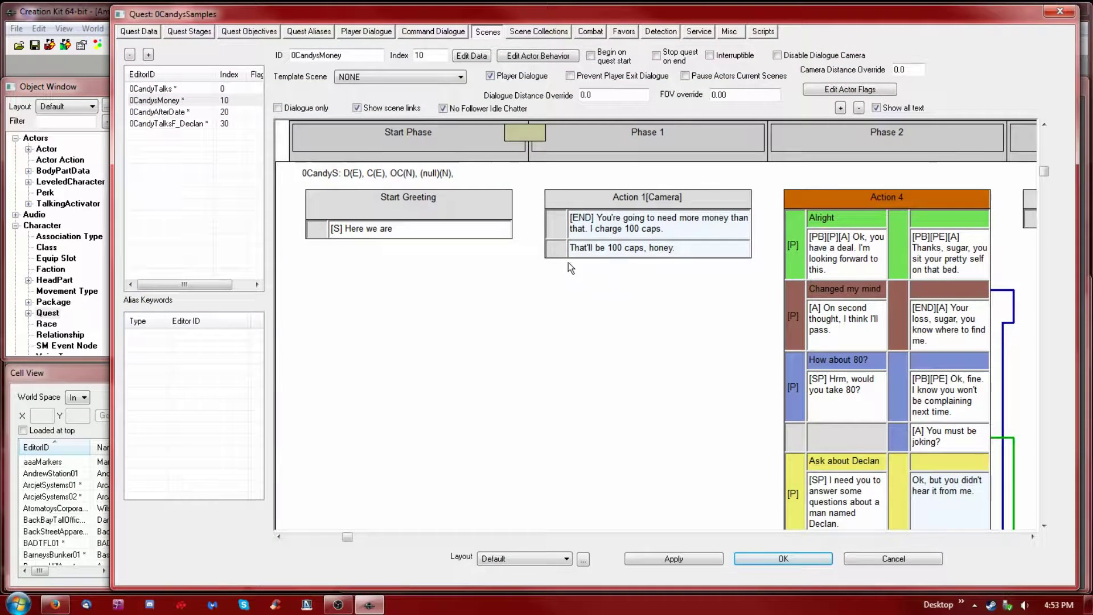
pyautogui.click(173, 90)
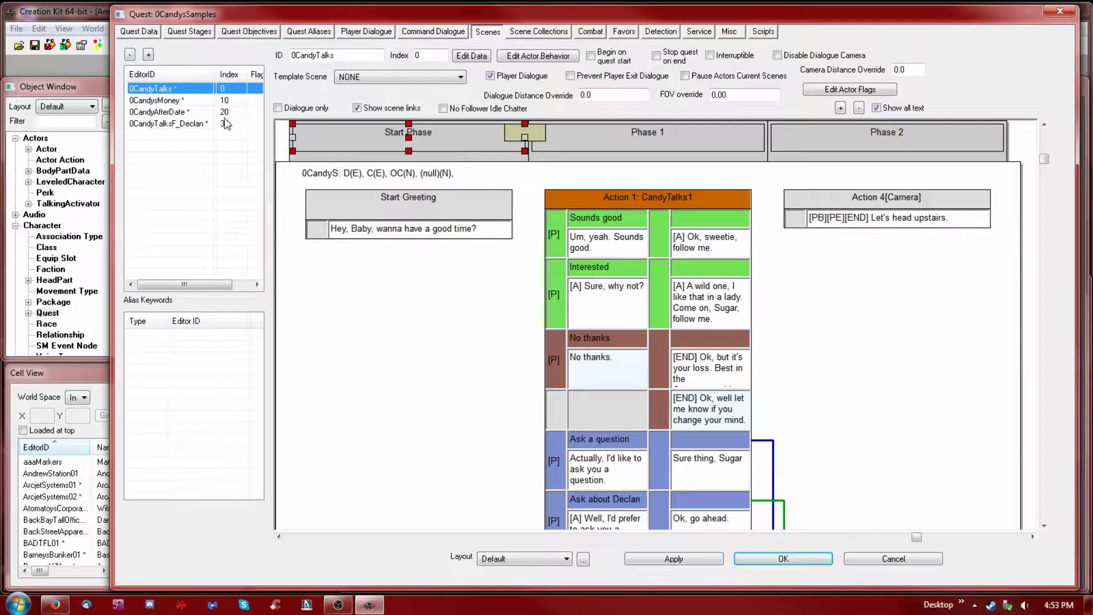
pyautogui.click(154, 100)
pyautogui.click(181, 112)
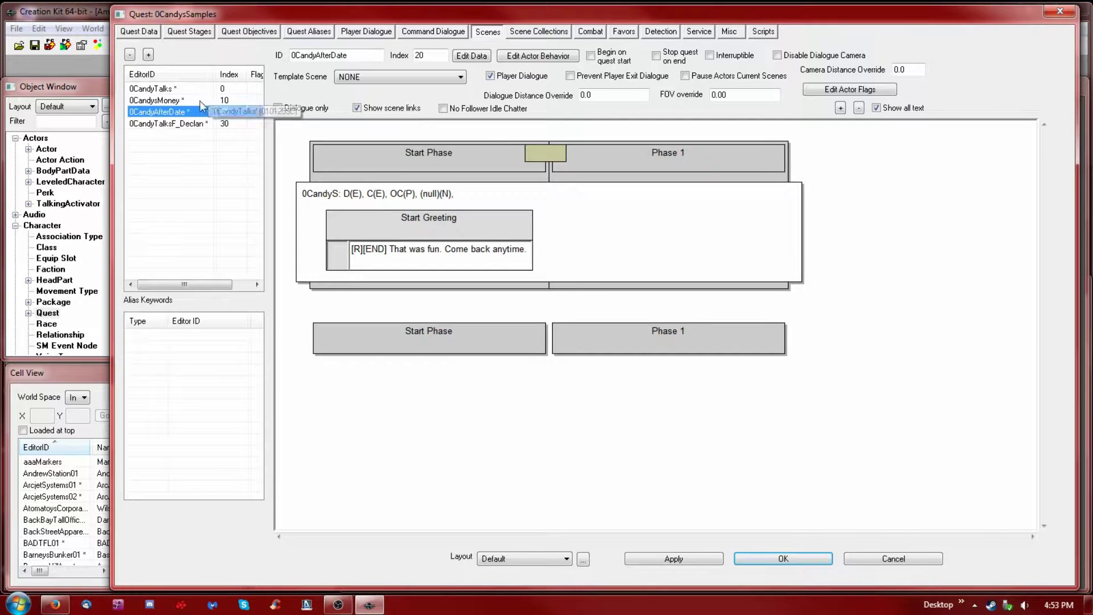
pyautogui.click(234, 101)
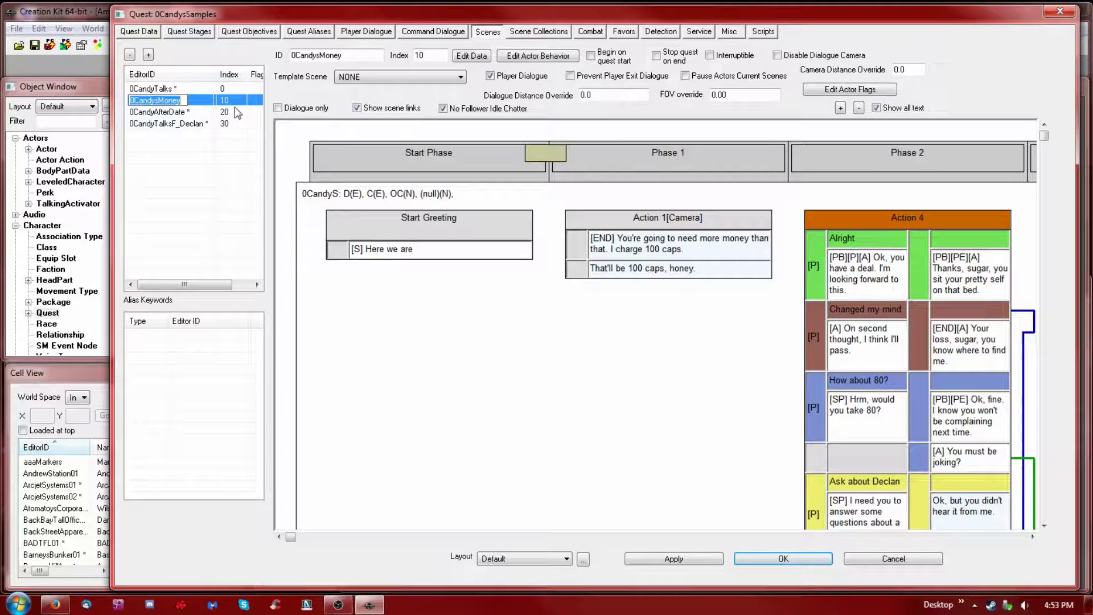
pyautogui.click(232, 112)
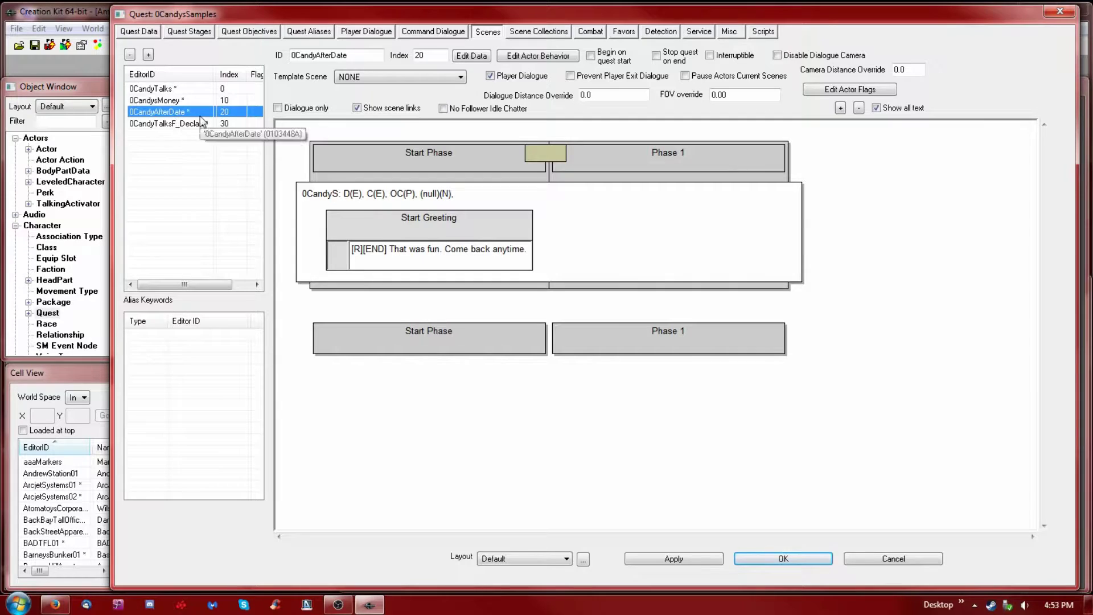
pyautogui.click(228, 123)
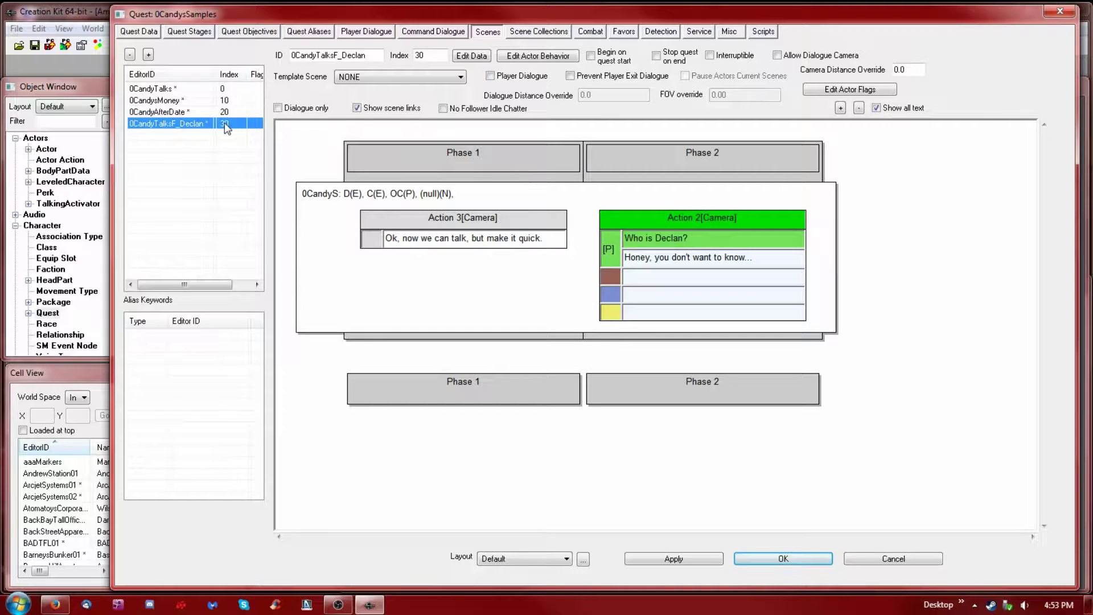
pyautogui.click(211, 112)
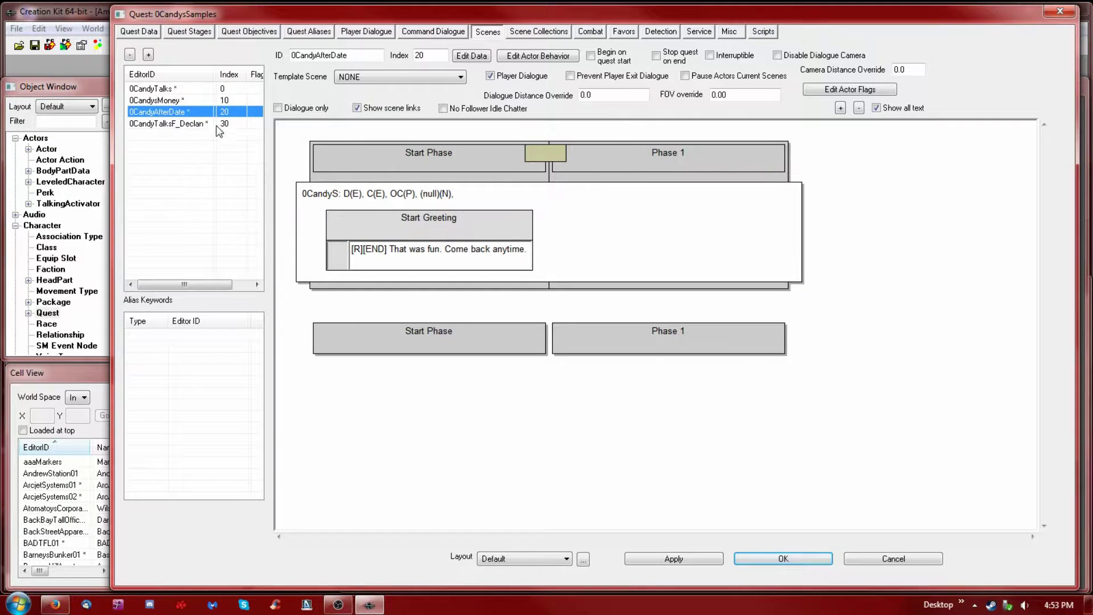
pyautogui.click(177, 132)
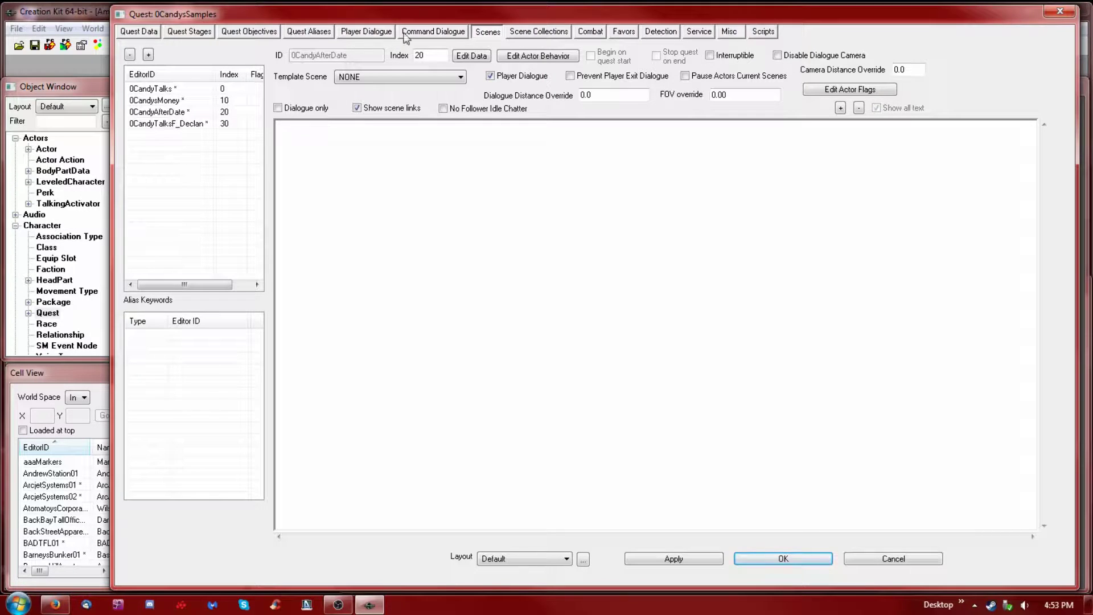
# Step: Review the log entries of quest stages 10, 20, 30 and 40
pyautogui.click(187, 31)
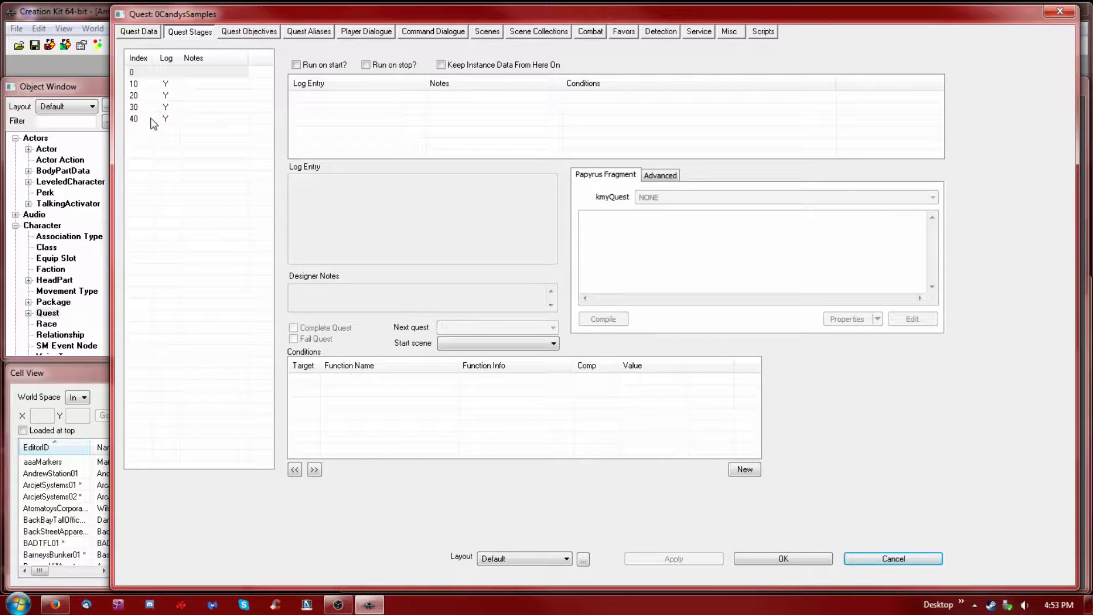
pyautogui.click(169, 85)
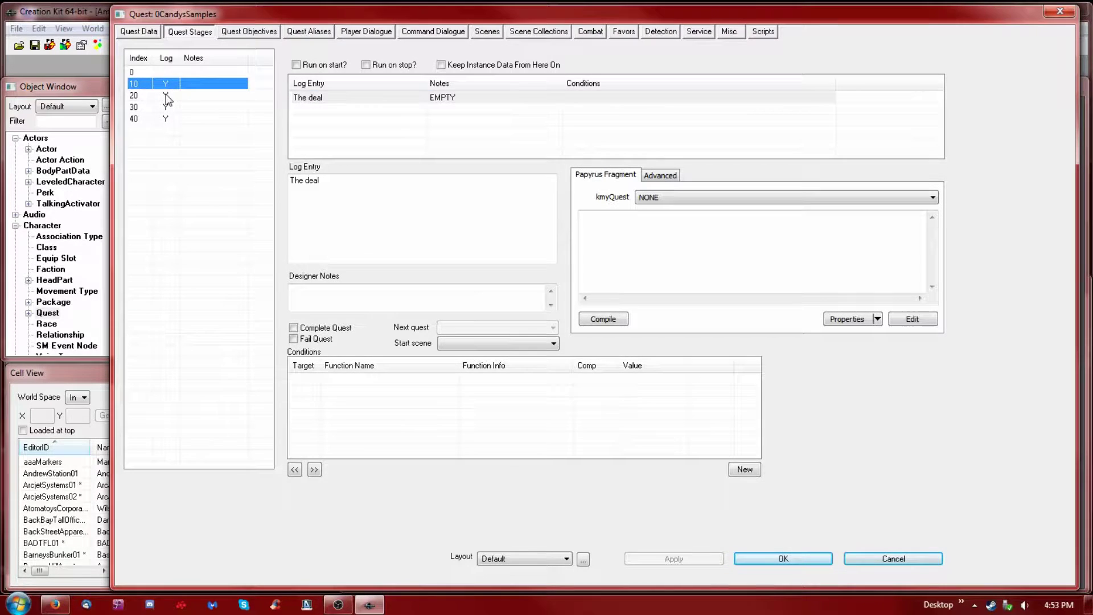
pyautogui.click(166, 95)
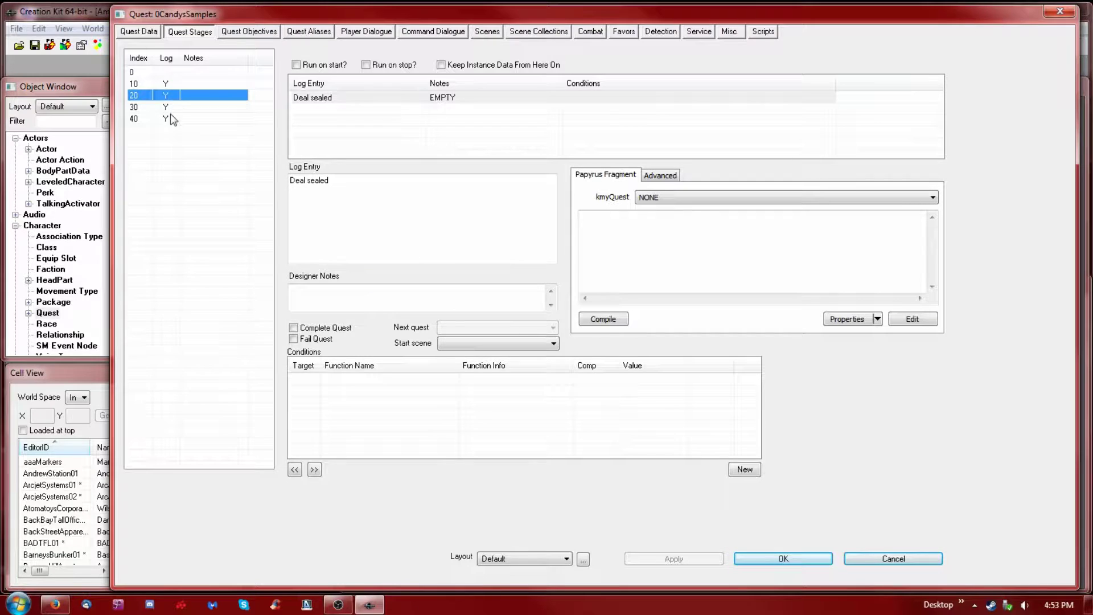
pyautogui.click(166, 107)
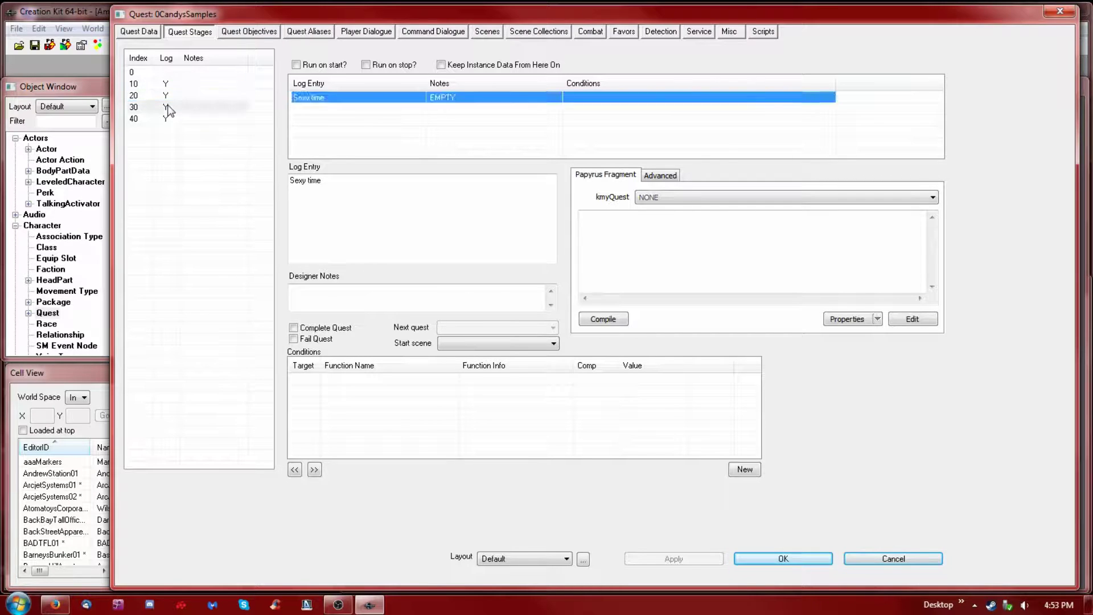
pyautogui.click(167, 119)
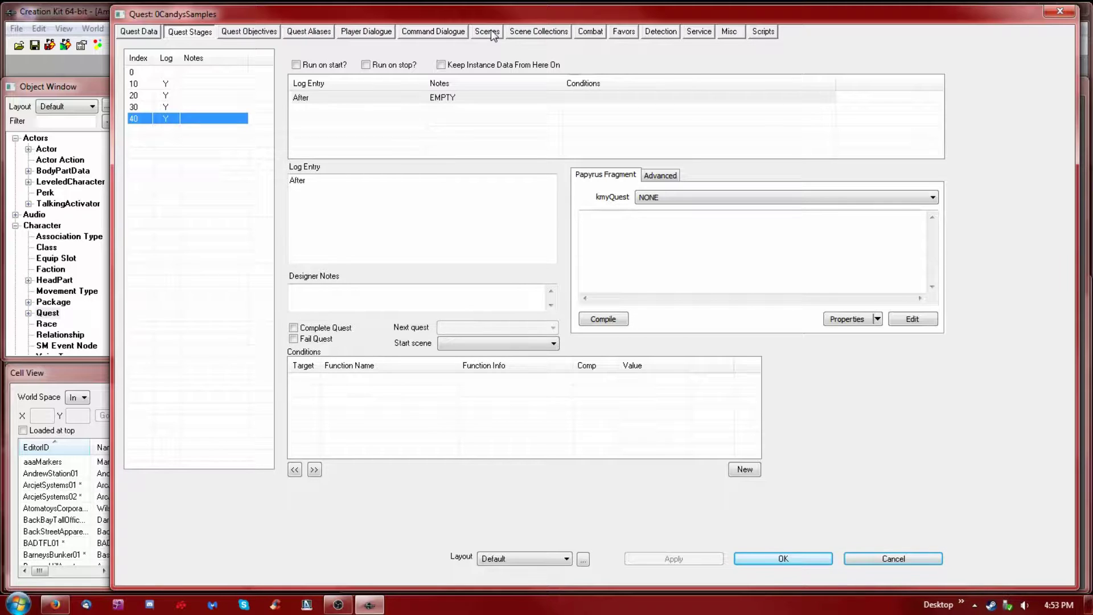
# Step: Examine the response and the three conditions of the start greeting in the 0CandyTalks scene
pyautogui.click(487, 32)
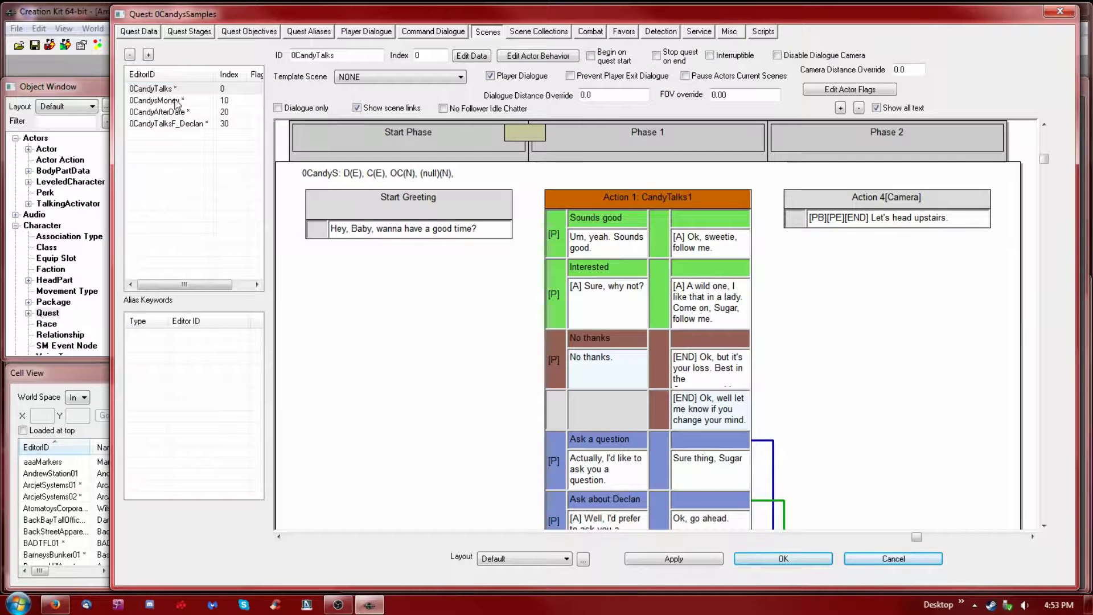
pyautogui.click(146, 90)
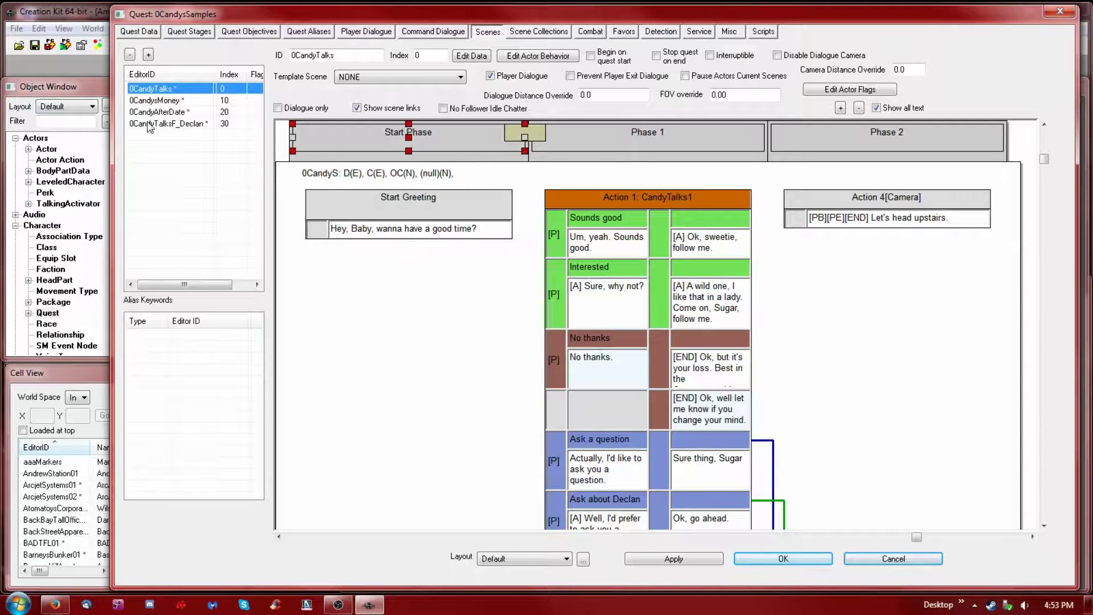
pyautogui.doubleClick(418, 228)
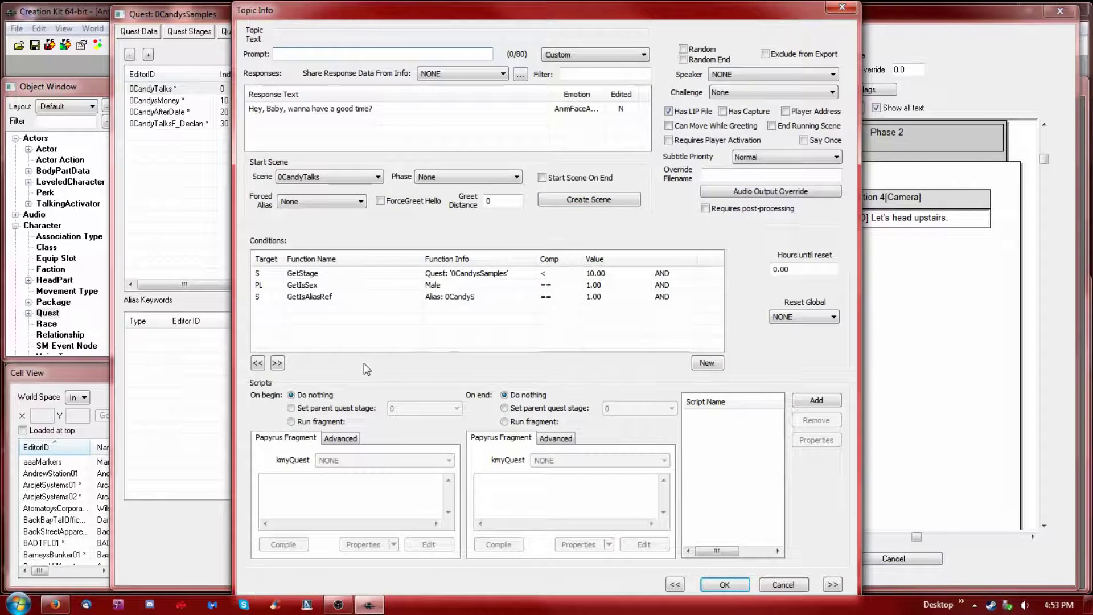
pyautogui.click(329, 109)
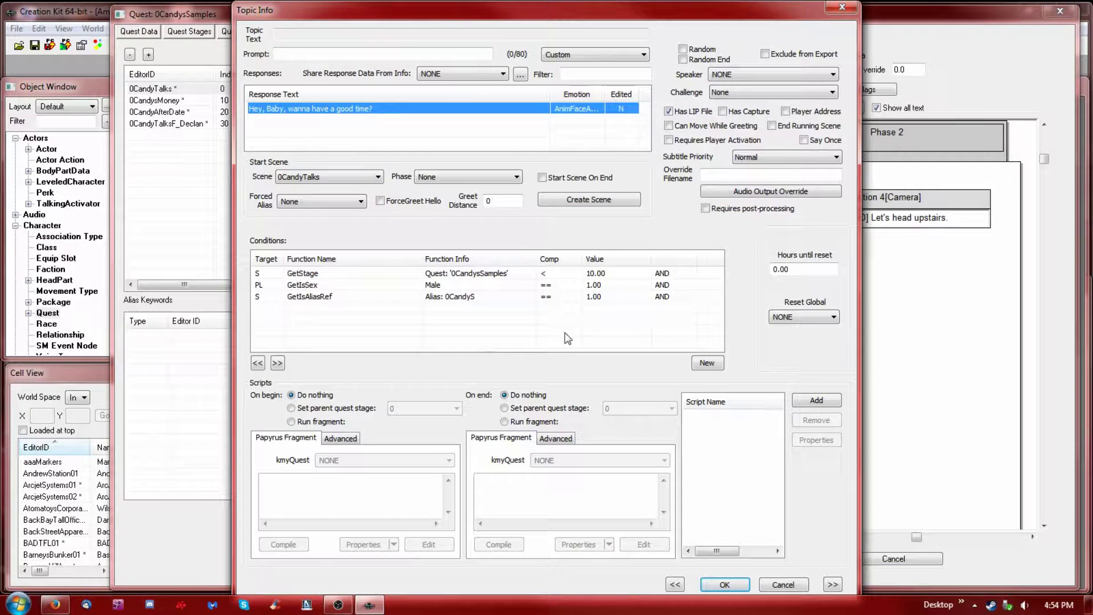
pyautogui.click(489, 275)
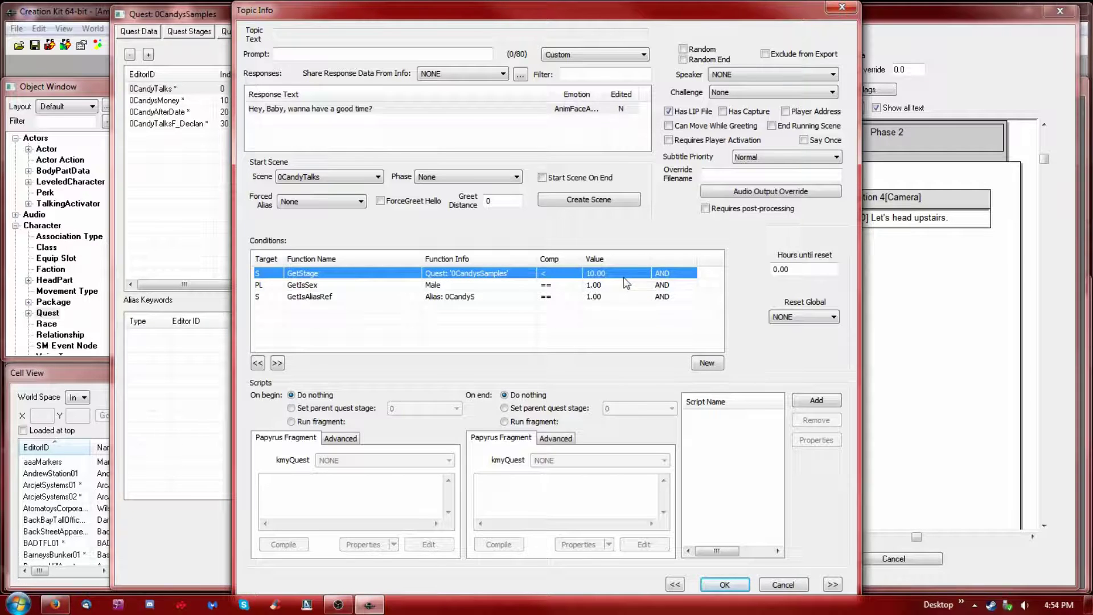
pyautogui.click(450, 286)
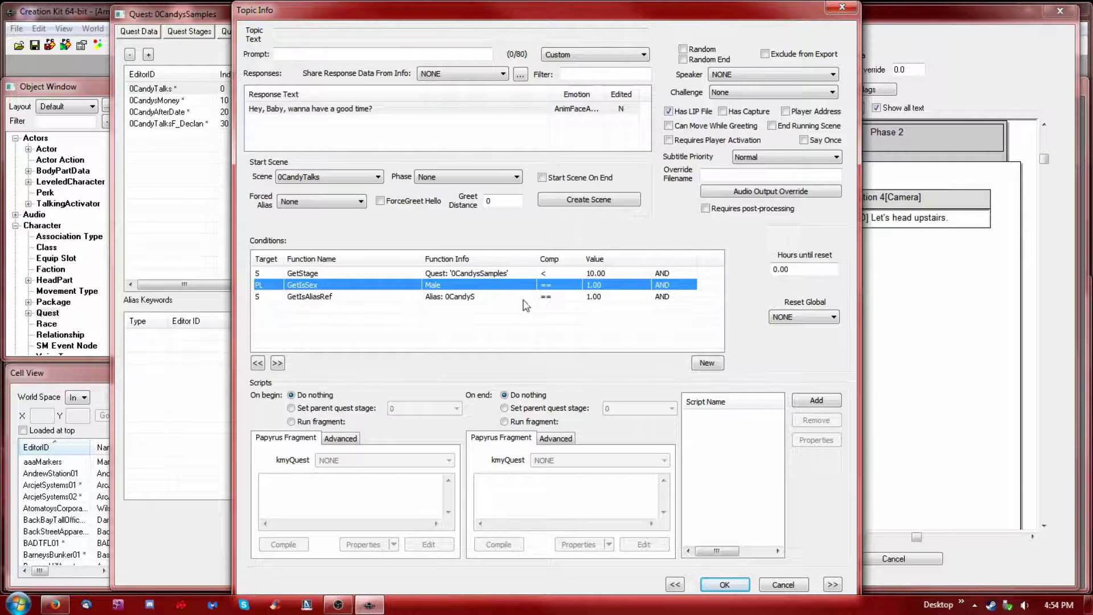
pyautogui.click(326, 297)
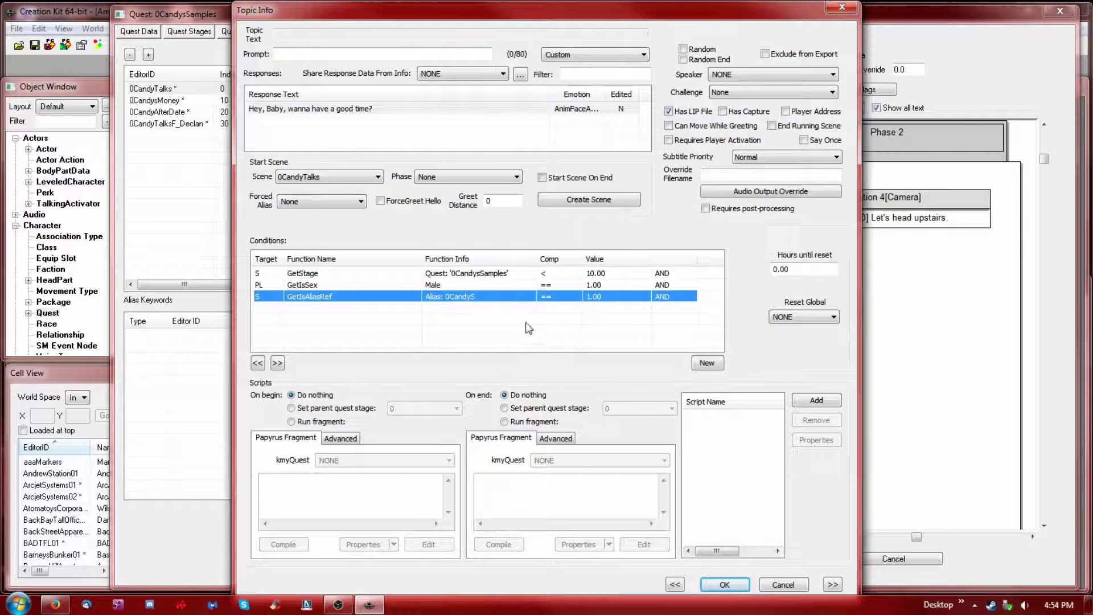
pyautogui.click(733, 584)
# Step: Inspect the source of the CandysEmbrace script attached to the quest's PlayerRef alias
pyautogui.click(309, 31)
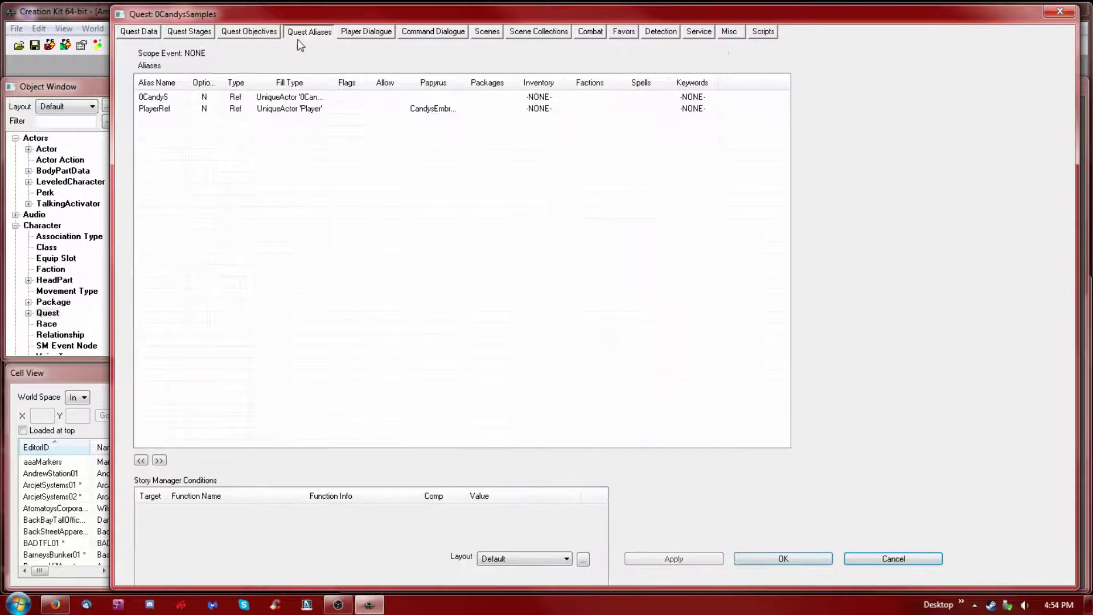
pyautogui.click(156, 110)
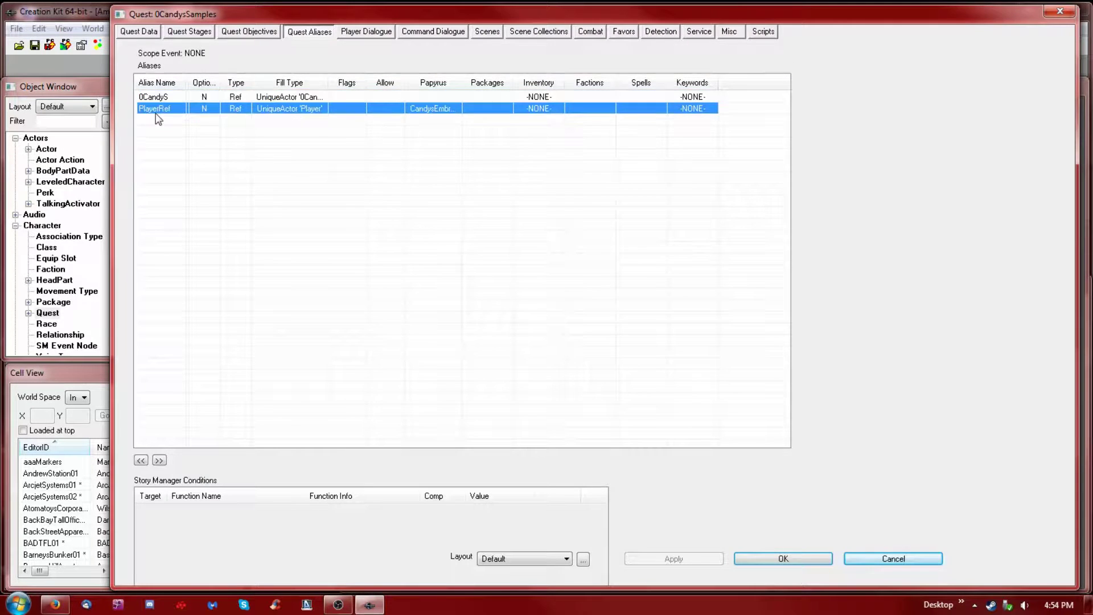
pyautogui.doubleClick(148, 109)
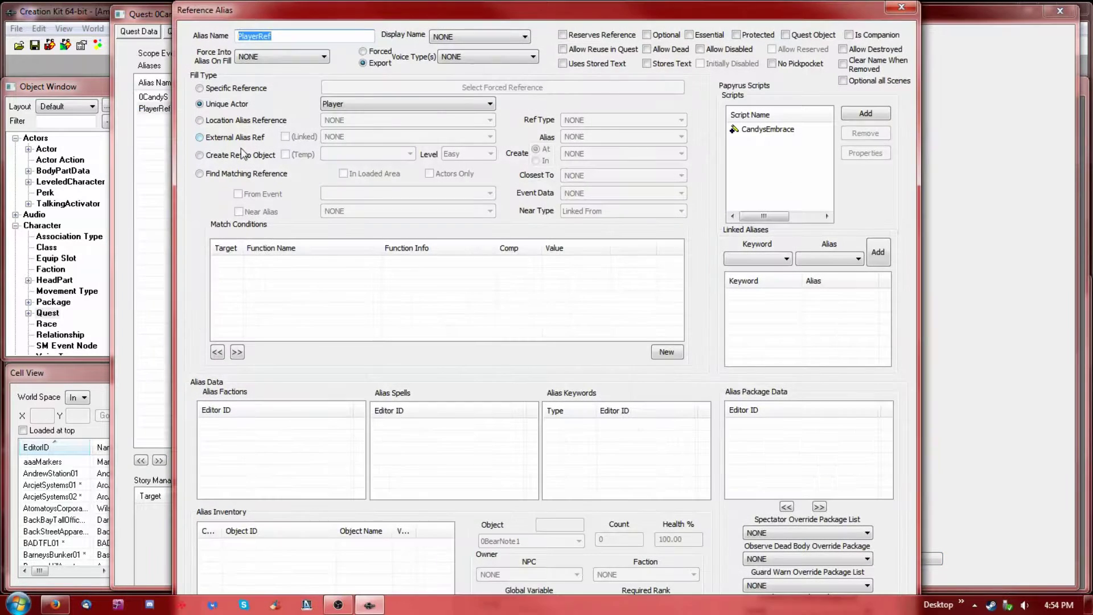
pyautogui.click(768, 130)
pyautogui.rightClick(772, 136)
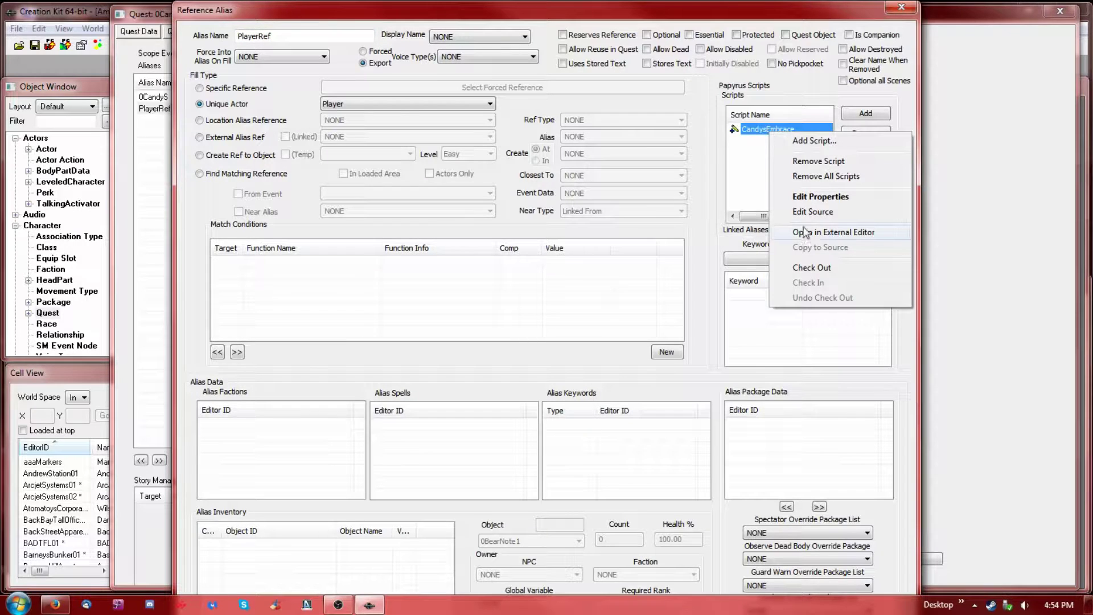
pyautogui.click(828, 213)
pyautogui.click(360, 185)
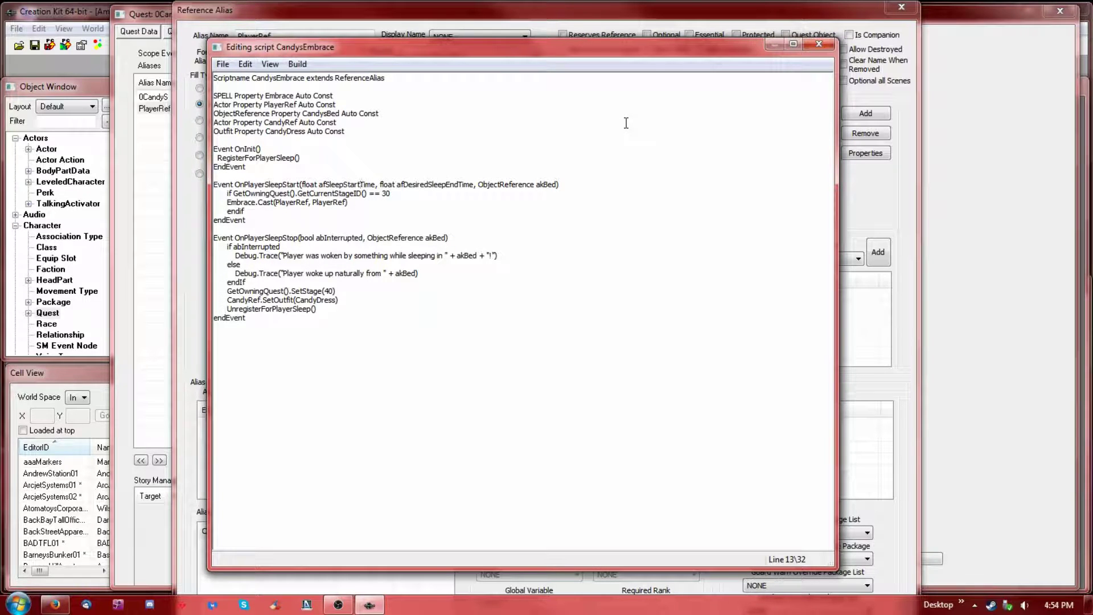
pyautogui.click(814, 46)
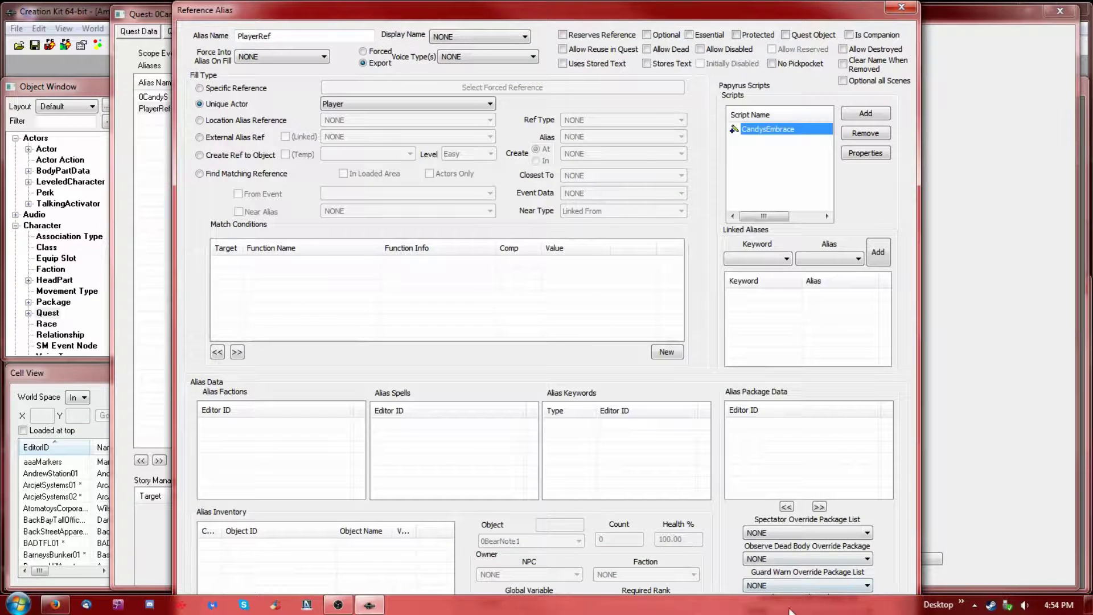
pyautogui.click(902, 8)
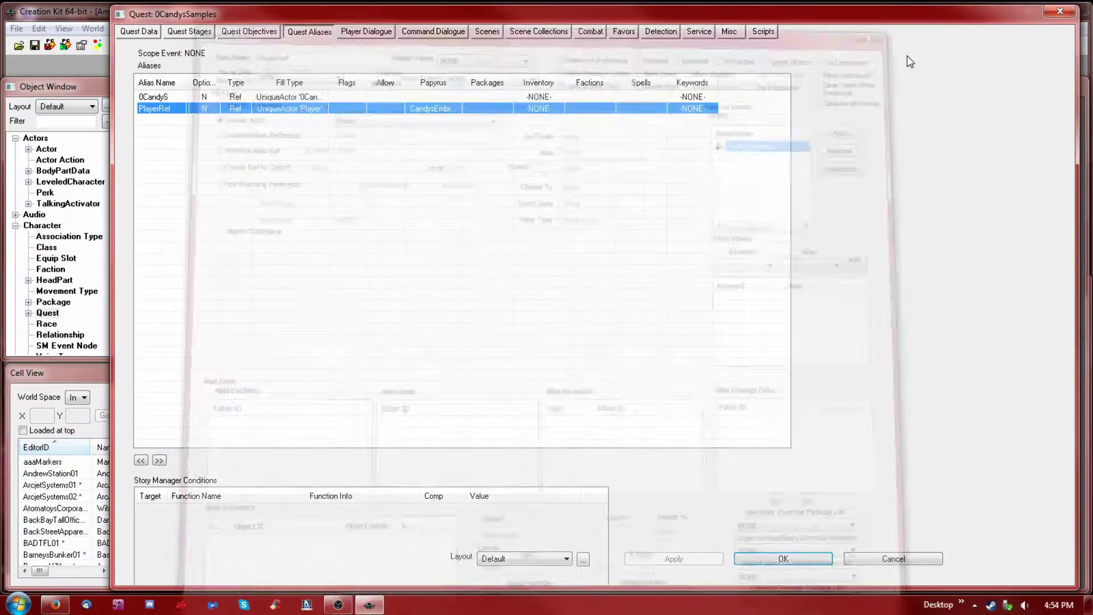
# Step: Review the positive responses of the CandyTalks1 action in 0CandyTalks and the topic info of the reply "Ok, sweetie, follow me."
pyautogui.click(490, 33)
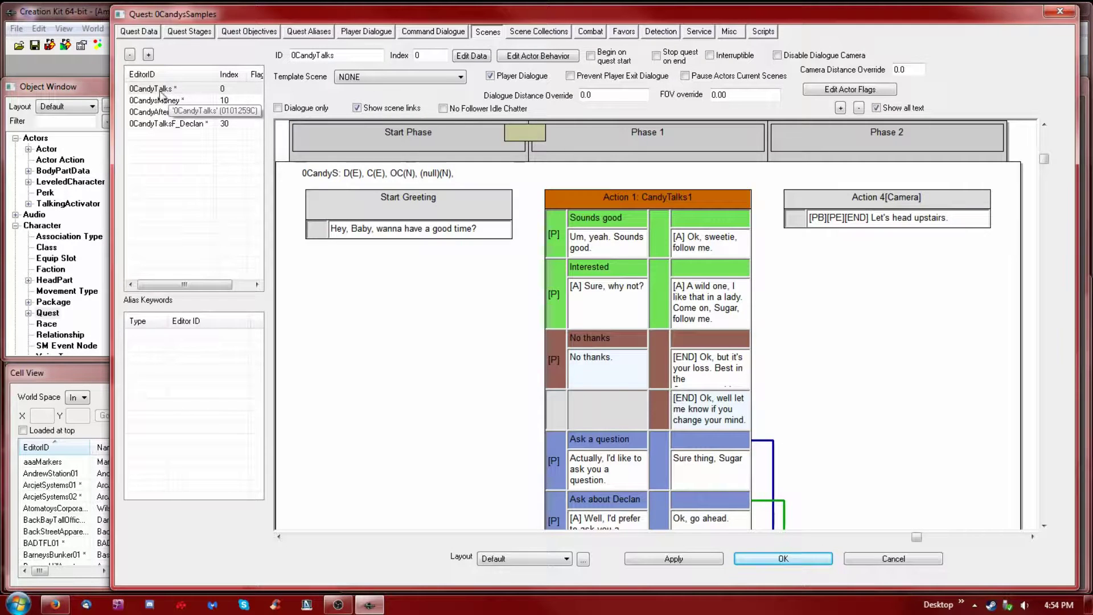
pyautogui.click(603, 226)
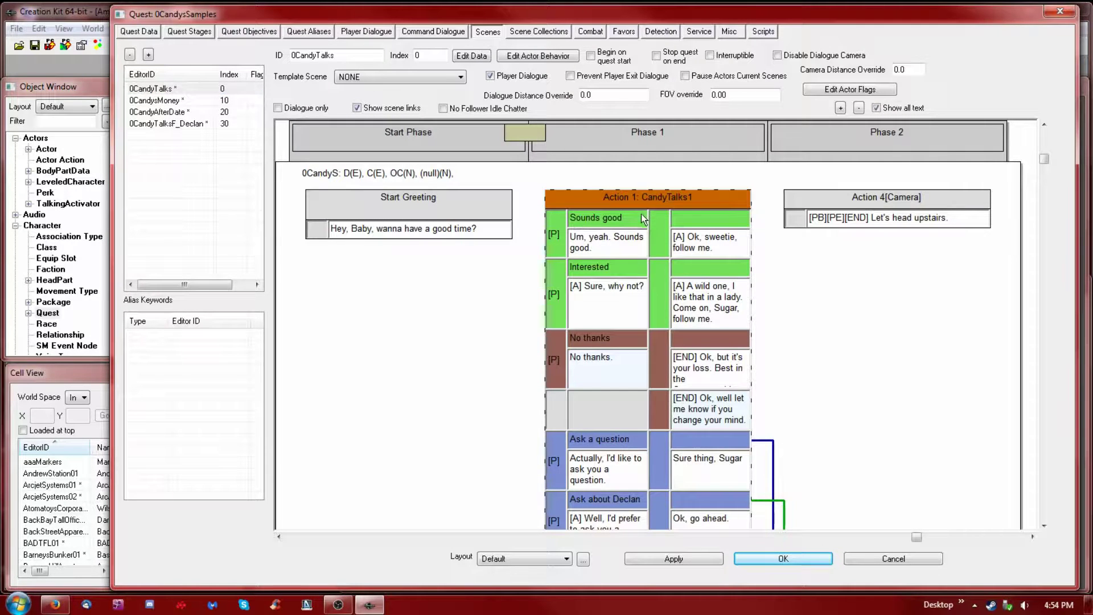
pyautogui.doubleClick(652, 194)
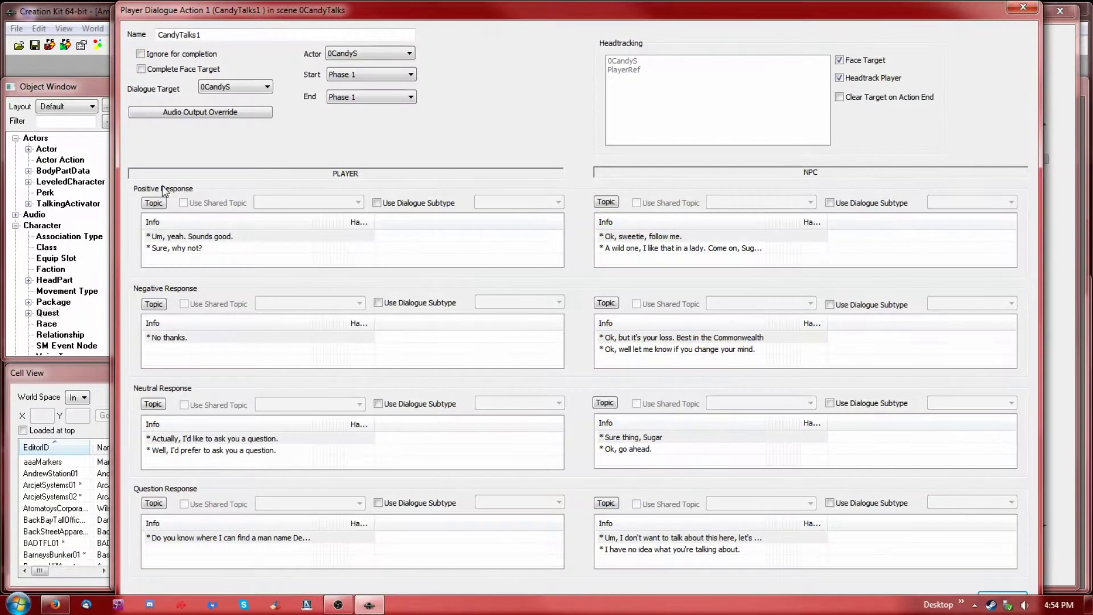
pyautogui.click(194, 236)
pyautogui.click(195, 248)
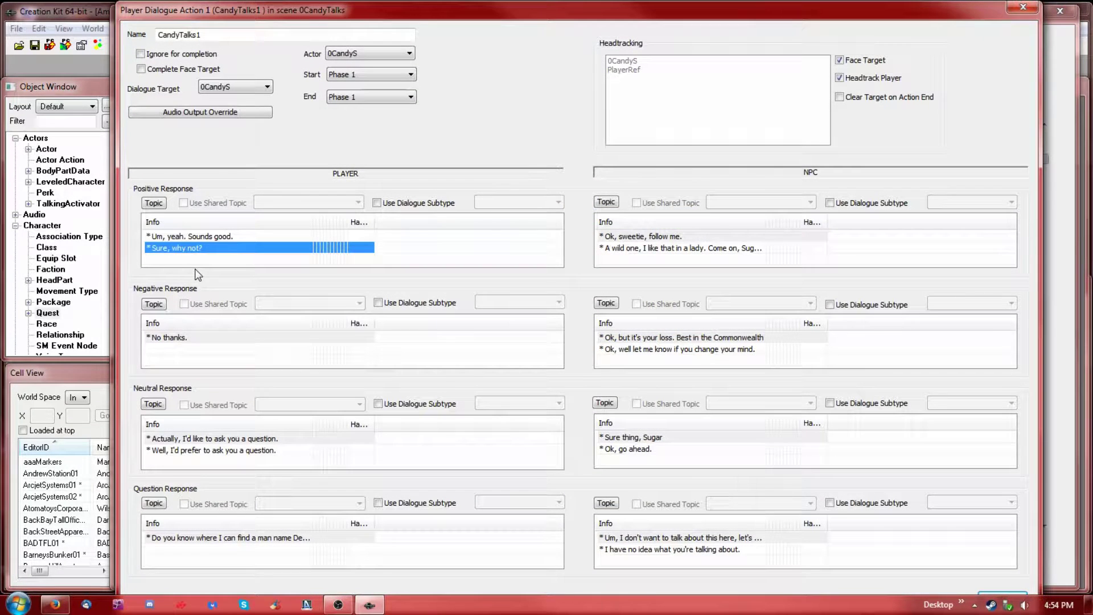
pyautogui.click(201, 235)
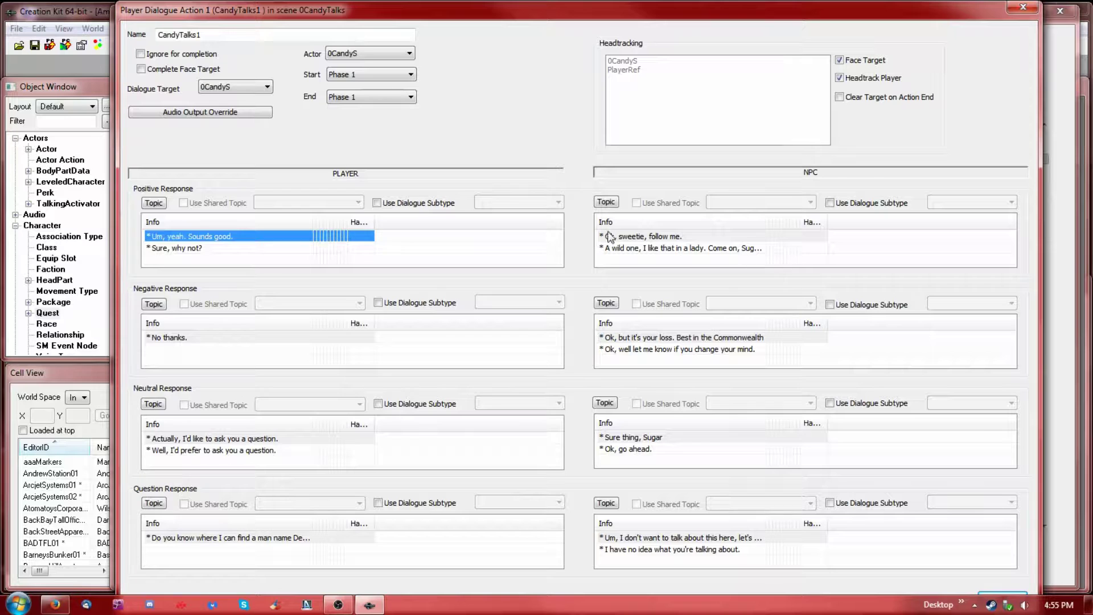
pyautogui.doubleClick(645, 236)
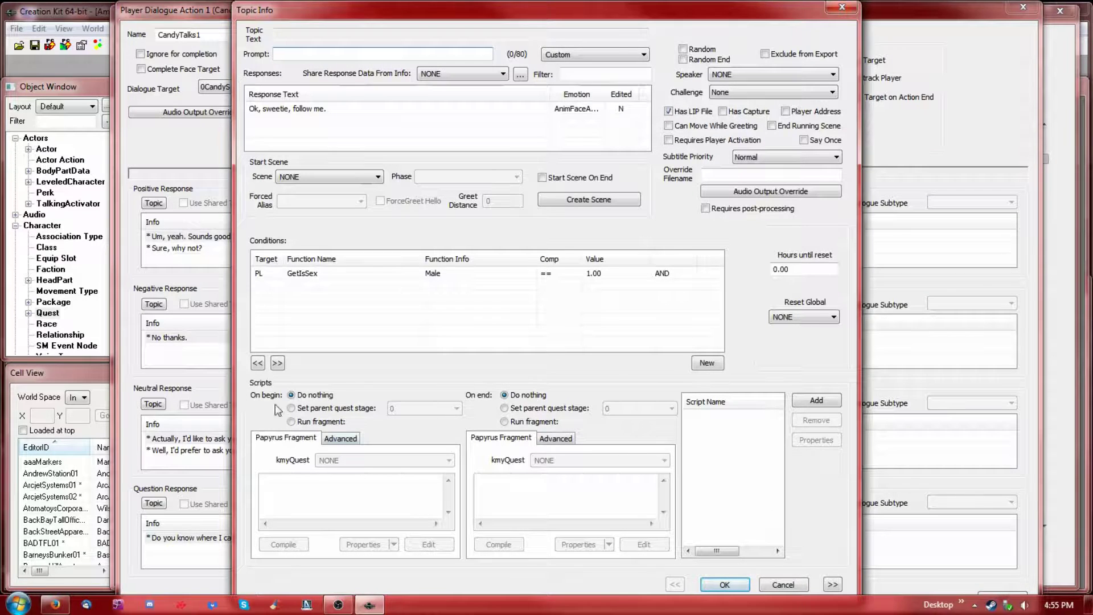
pyautogui.click(722, 583)
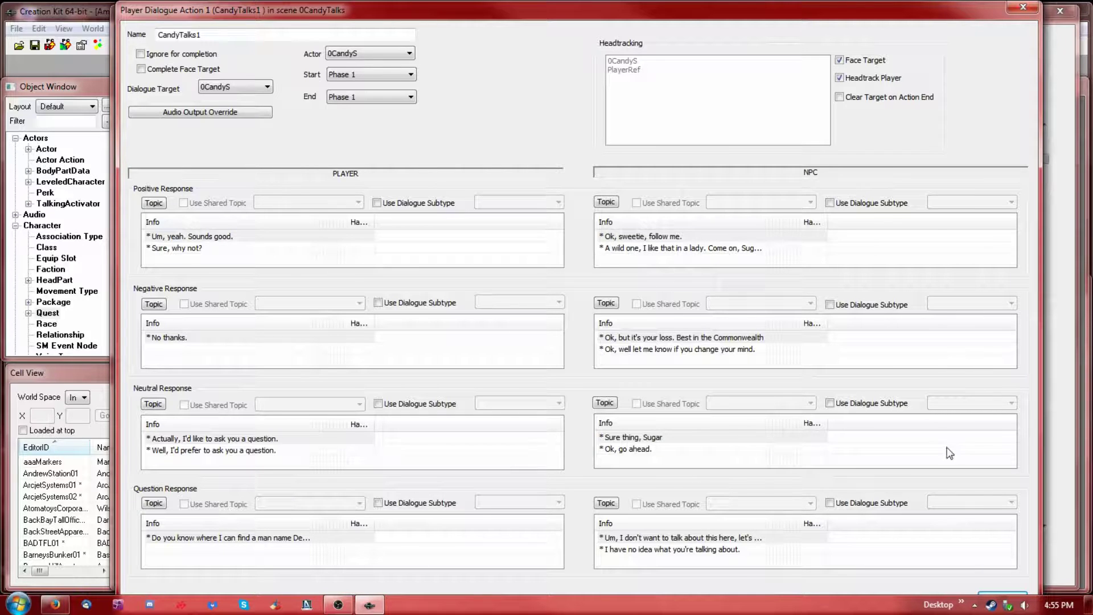
# Step: Inspect the settings and response list of dialogue action 4 in Phase 2 of the 0CandyTalks scene
pyautogui.click(1010, 591)
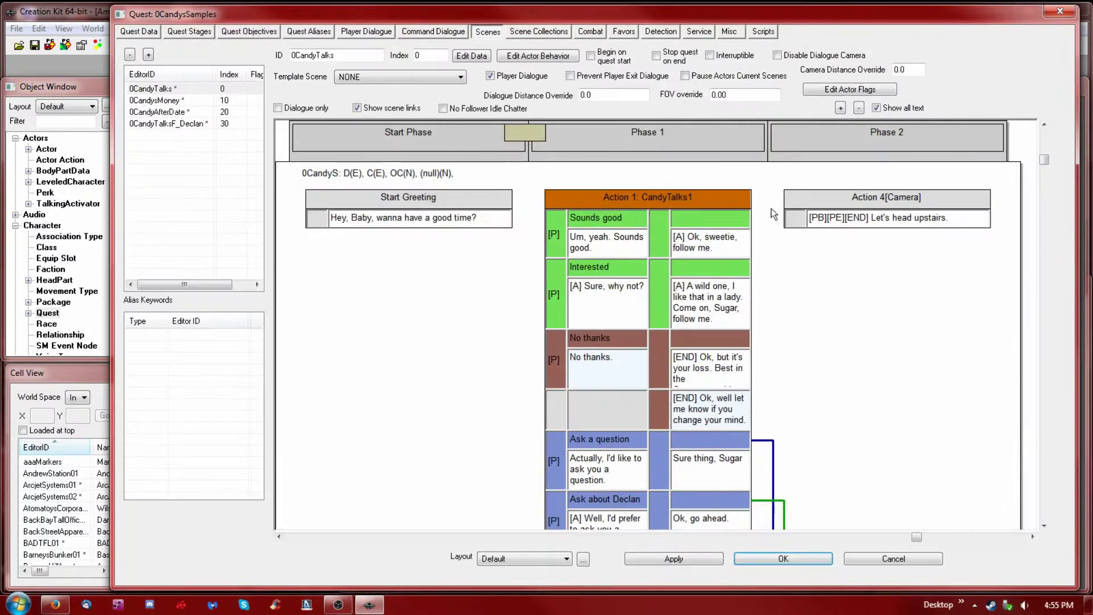
pyautogui.click(680, 214)
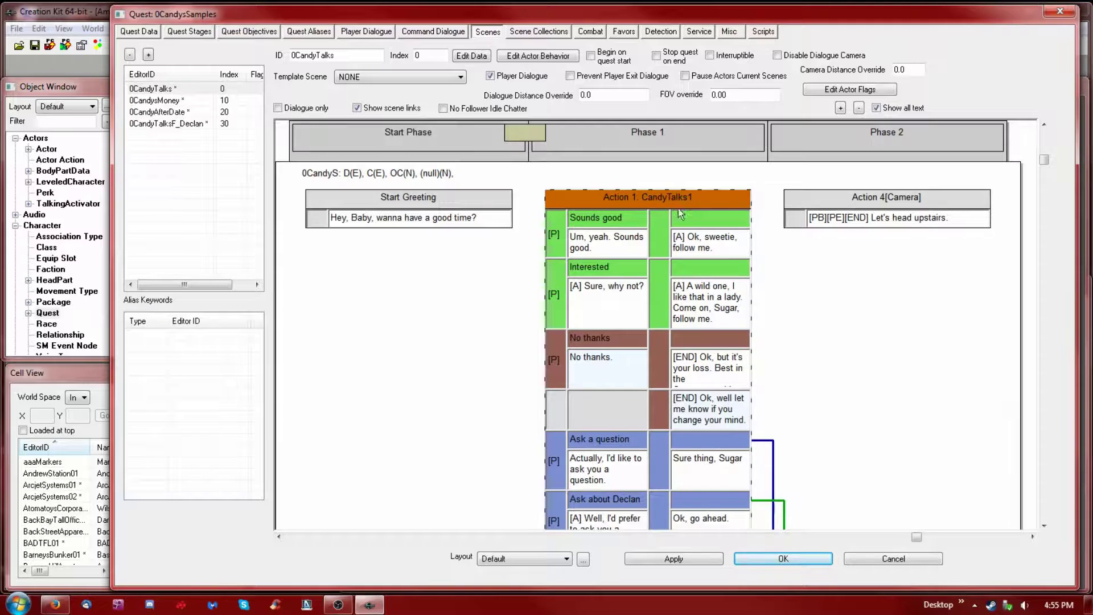
pyautogui.click(820, 206)
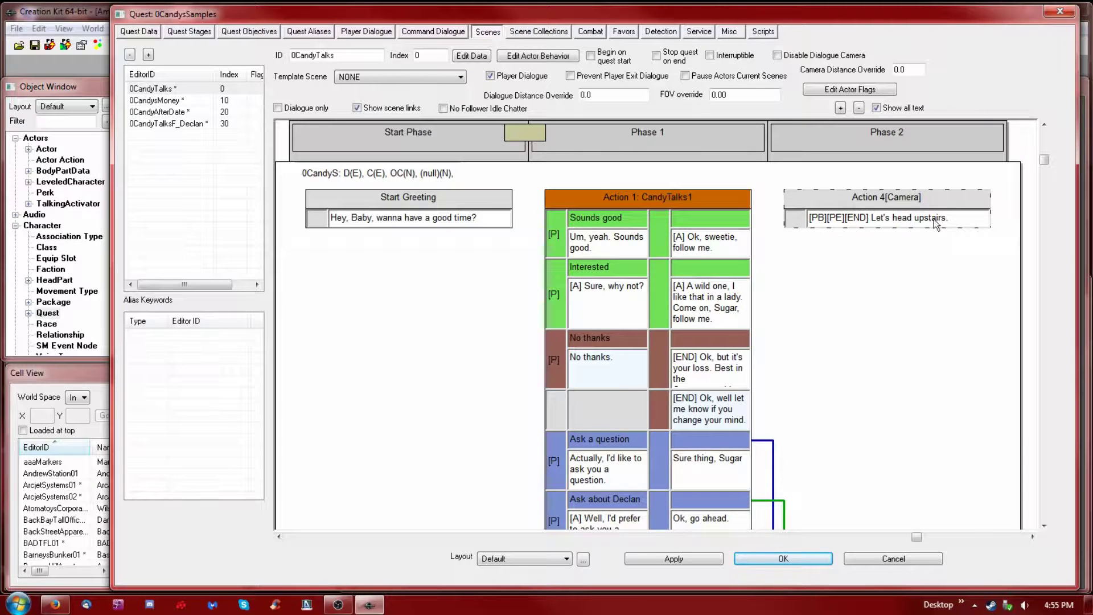
pyautogui.doubleClick(906, 199)
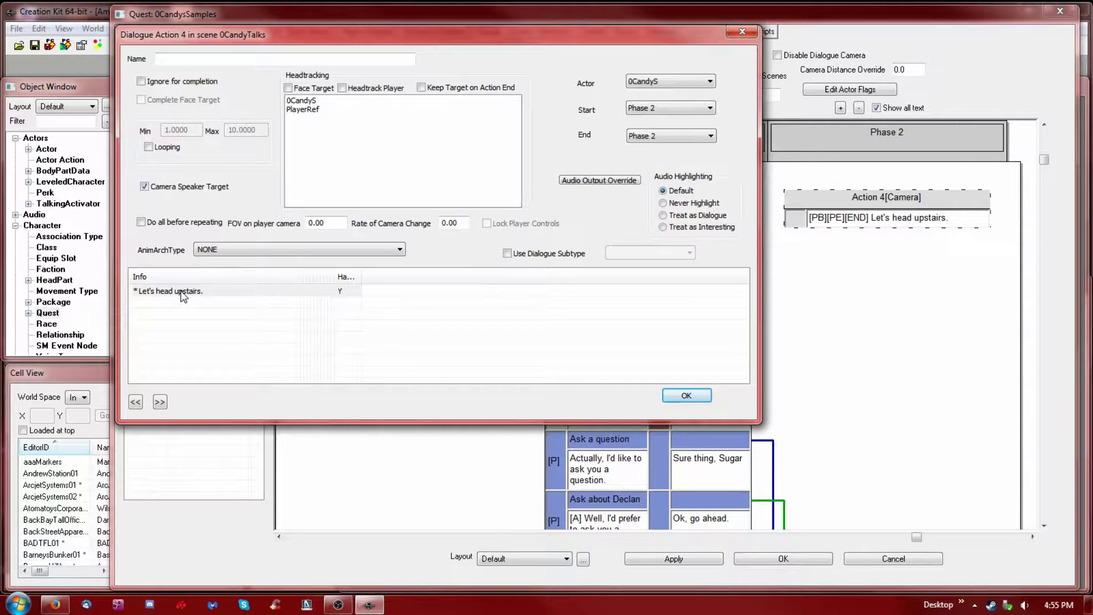
pyautogui.click(686, 395)
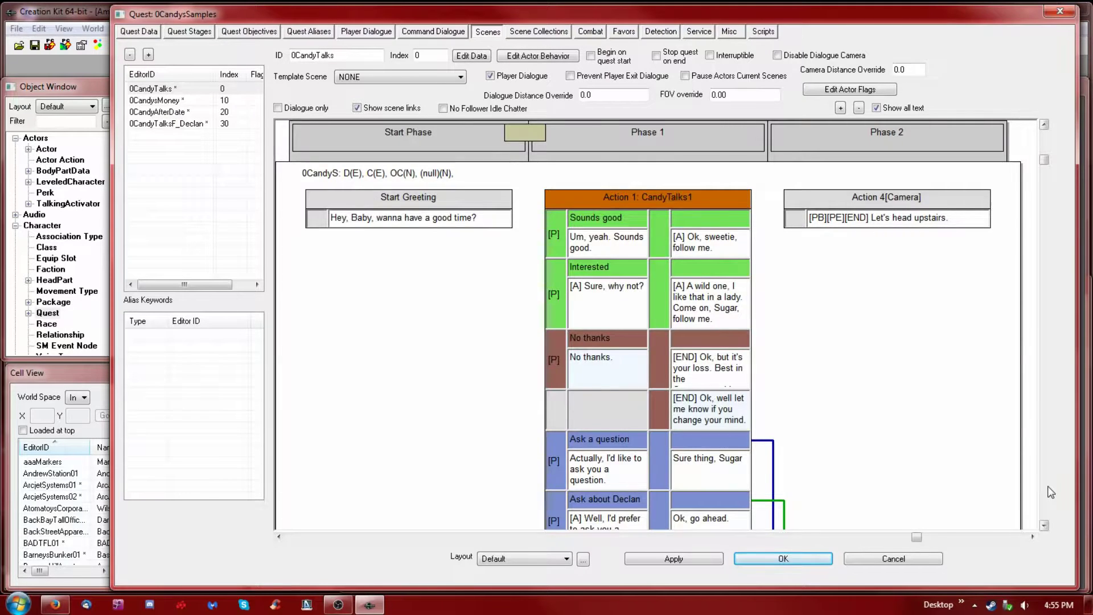
# Step: Trace the links from CandyTalks1 to the 0CandyTalksF_Declan scene and return to the 0CandyTalks scene
pyautogui.scroll(-5, 815, 292)
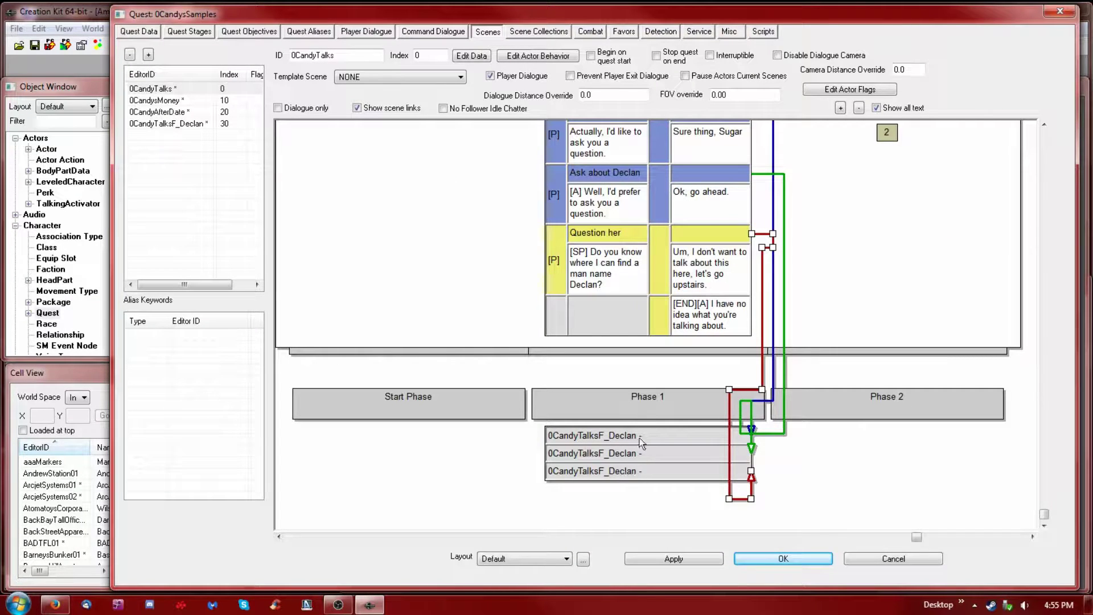
pyautogui.click(170, 124)
pyautogui.click(159, 88)
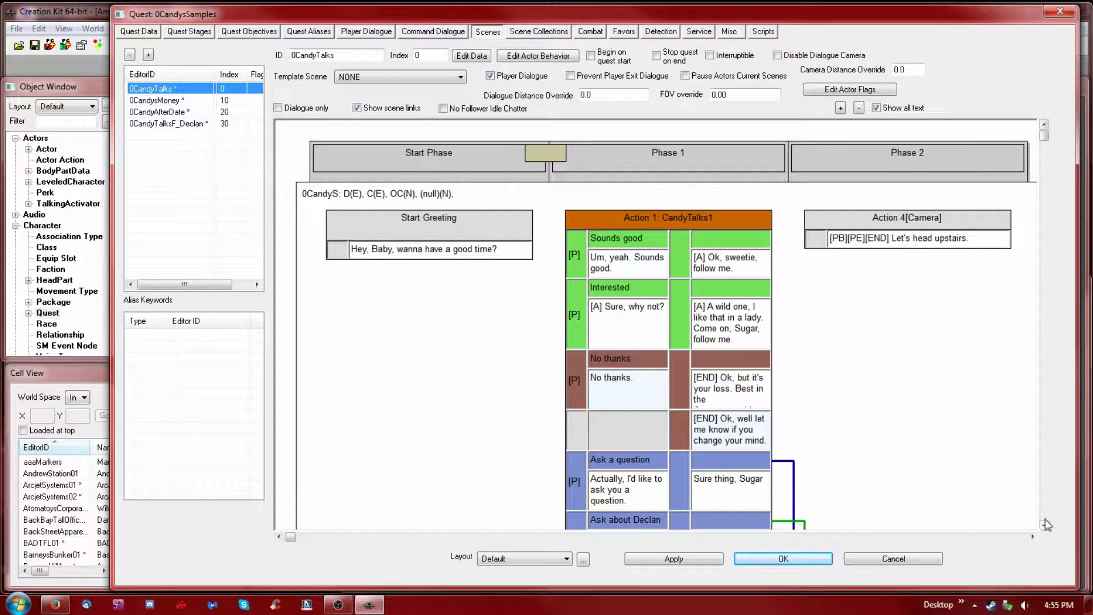
# Step: Examine the topic info and script fragments of the line "Let's head upstairs." in action 4
pyautogui.click(1021, 149)
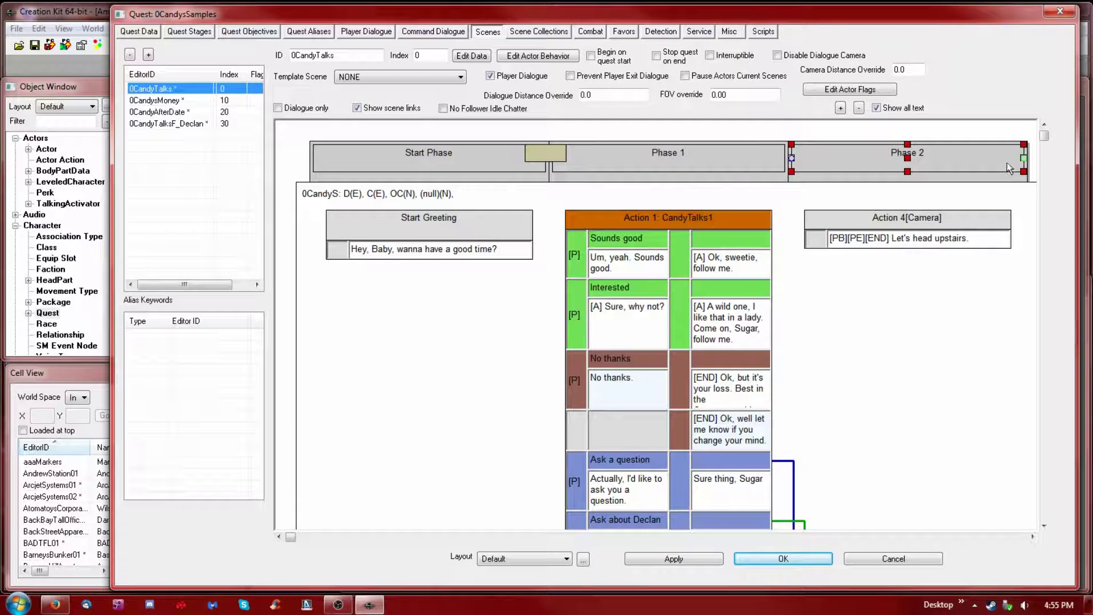
pyautogui.click(801, 233)
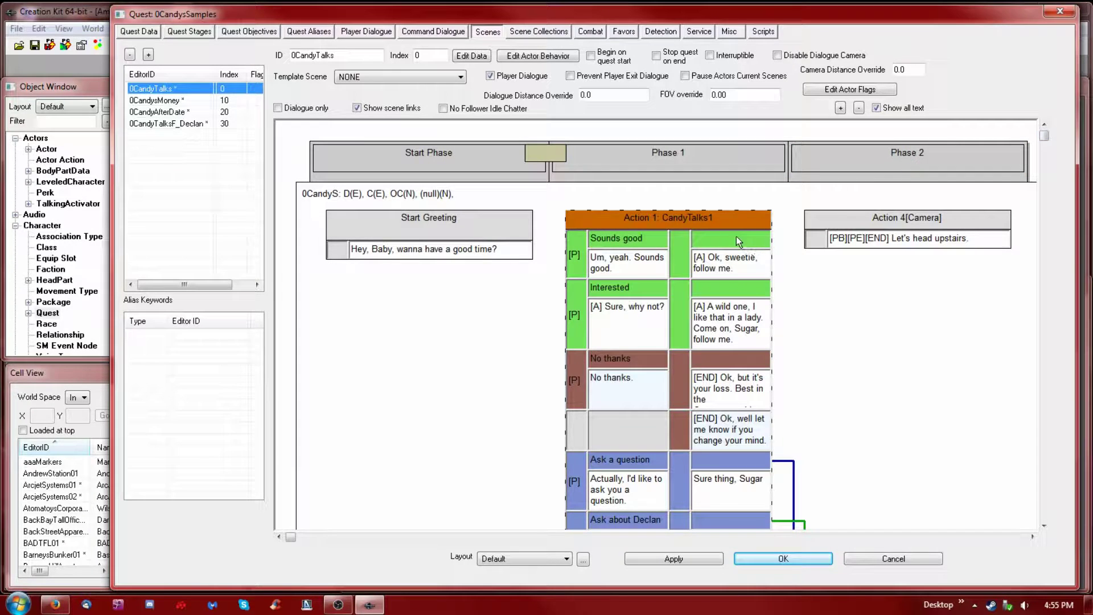
pyautogui.click(921, 240)
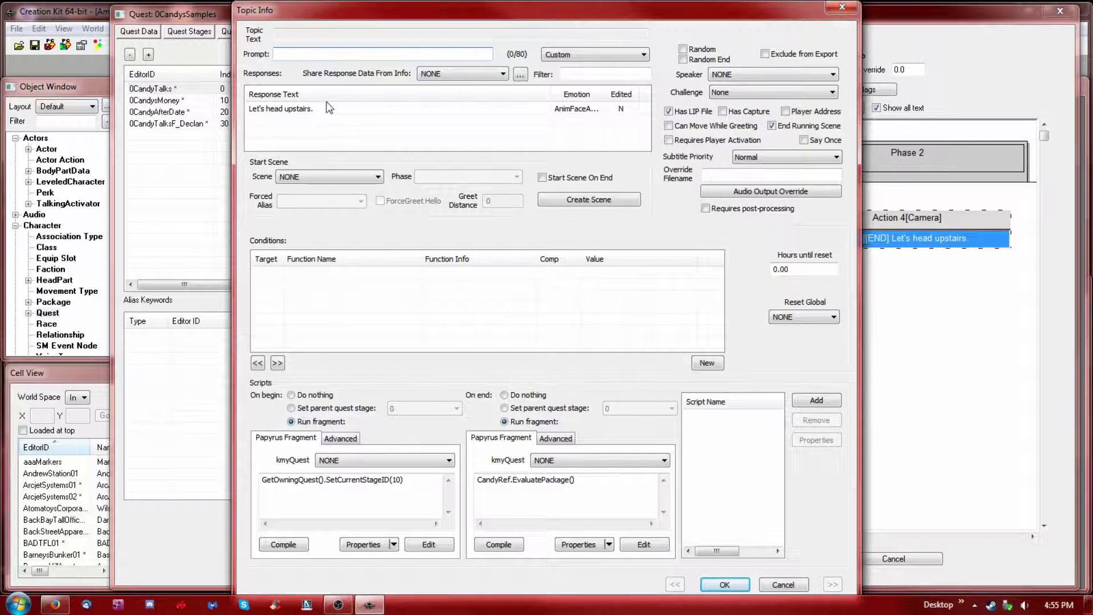
pyautogui.click(308, 110)
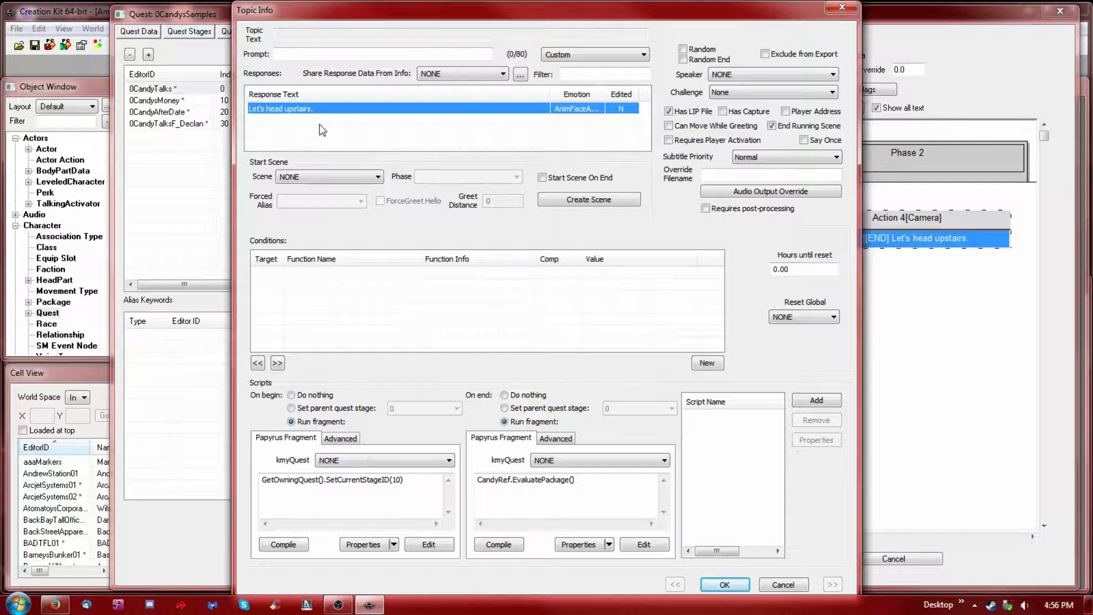
# Step: Find the 0Candy_Samples actor in the object list and review its AI package list
pyautogui.click(45, 148)
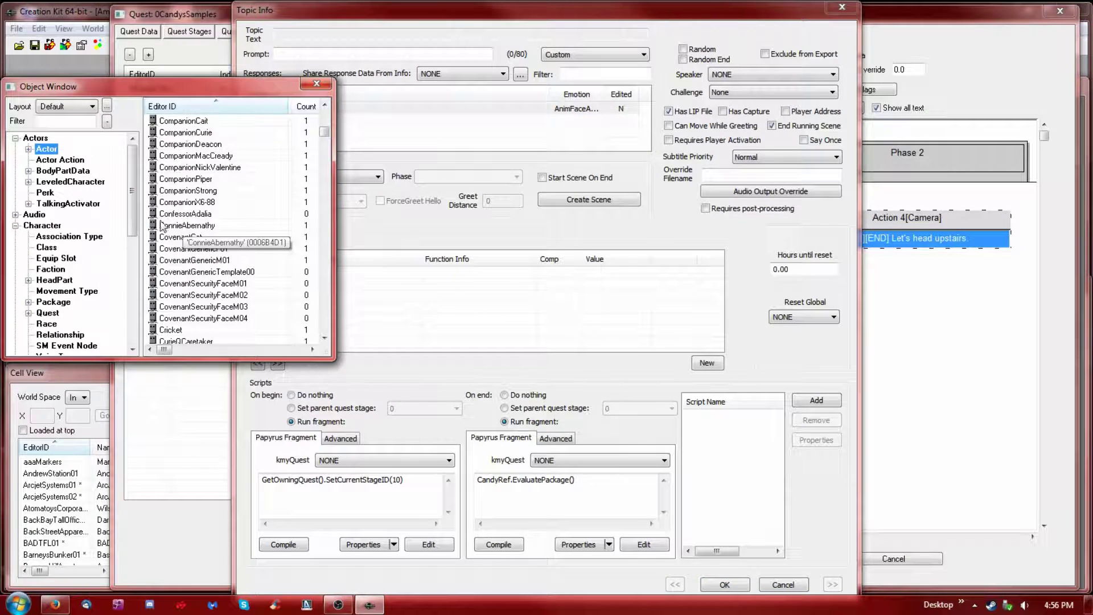
pyautogui.click(329, 109)
pyautogui.click(328, 109)
pyautogui.click(328, 108)
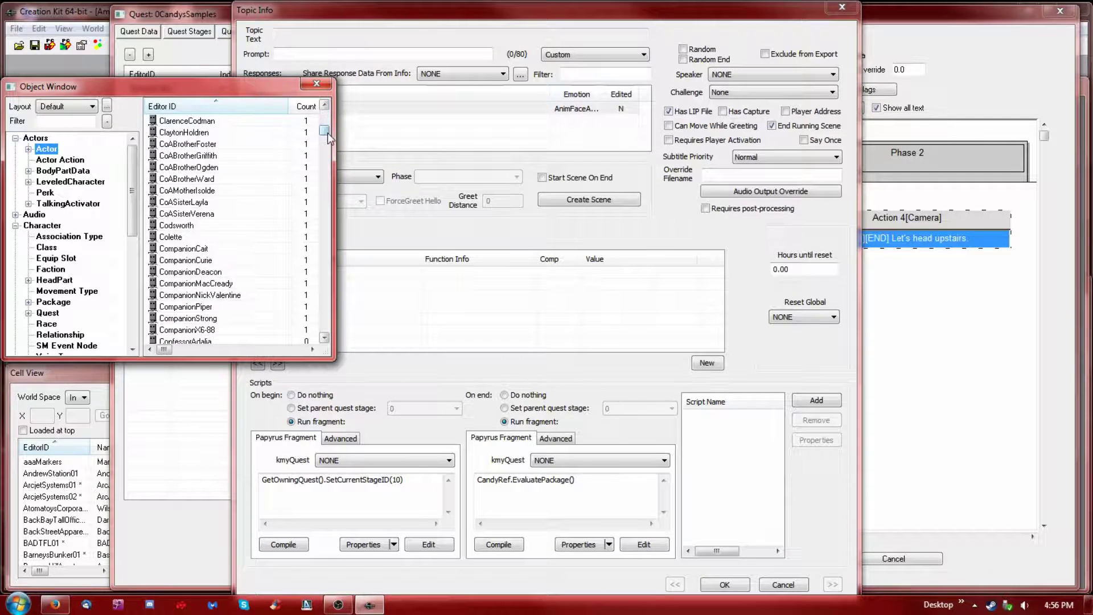
pyautogui.moveTo(327, 132); pyautogui.dragTo(325, 113)
pyautogui.moveTo(191, 146); pyautogui.dragTo(316, 147)
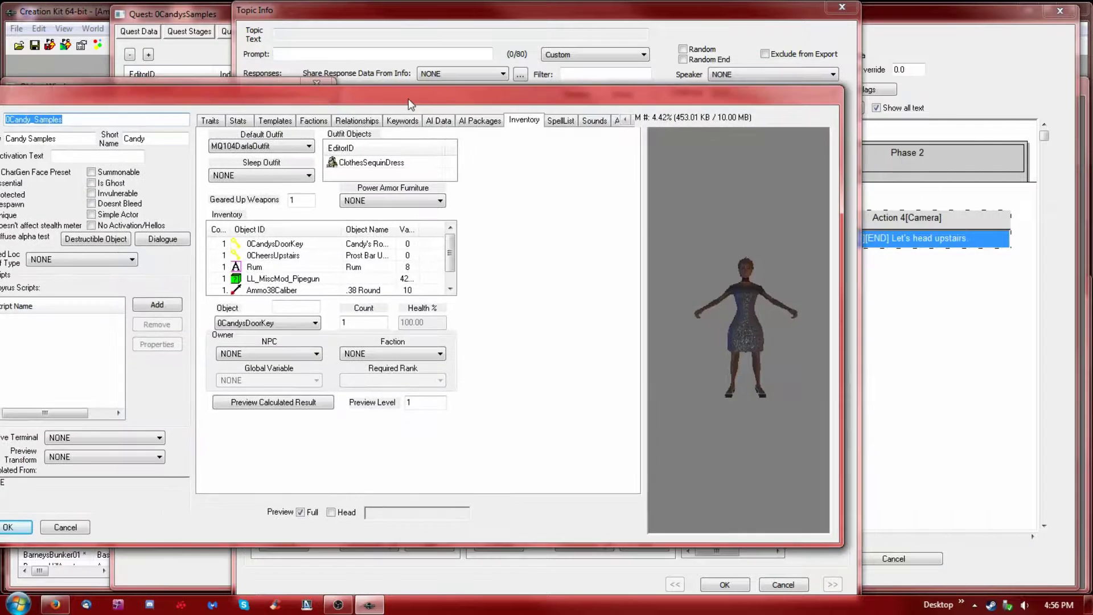
pyautogui.moveTo(409, 98); pyautogui.dragTo(457, 121)
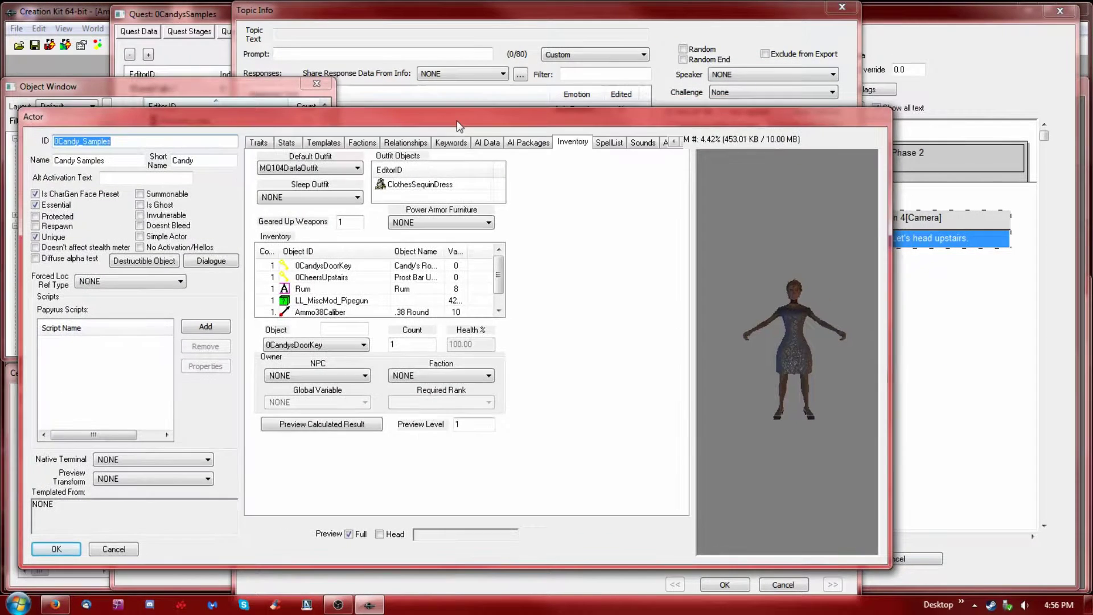
pyautogui.click(539, 143)
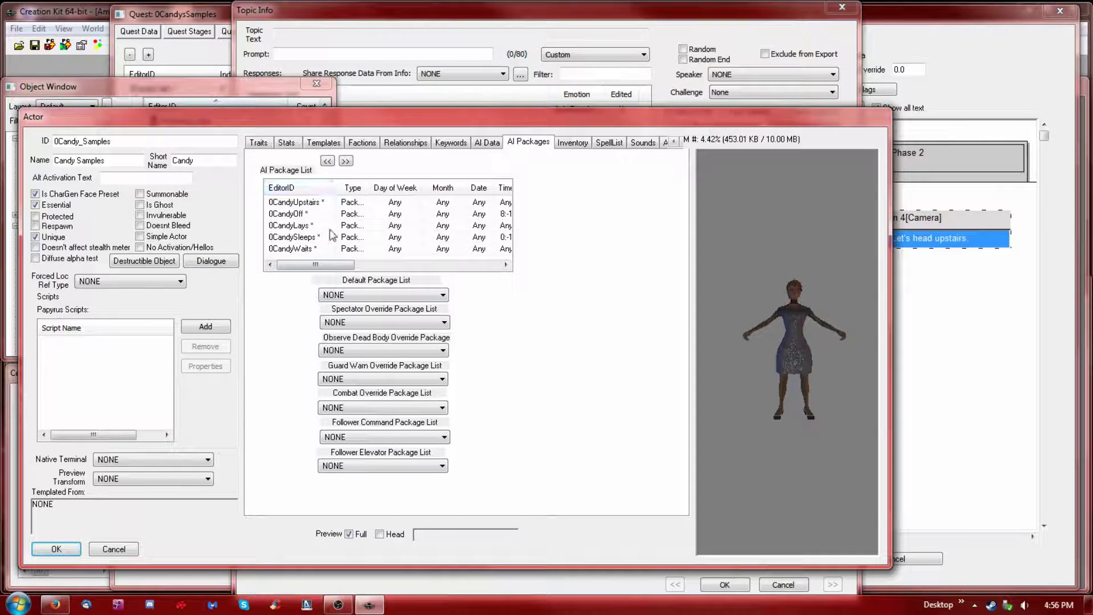
pyautogui.moveTo(288, 204); pyautogui.dragTo(329, 228)
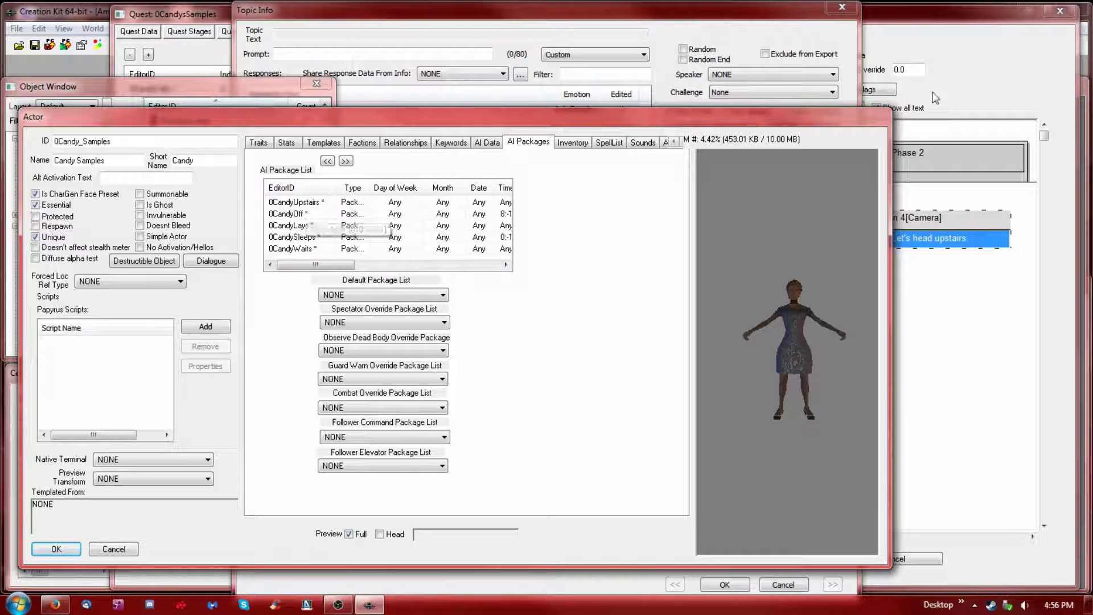
# Step: Look up the BeaconHillPub interior cell and its placed objects
pyautogui.click(60, 85)
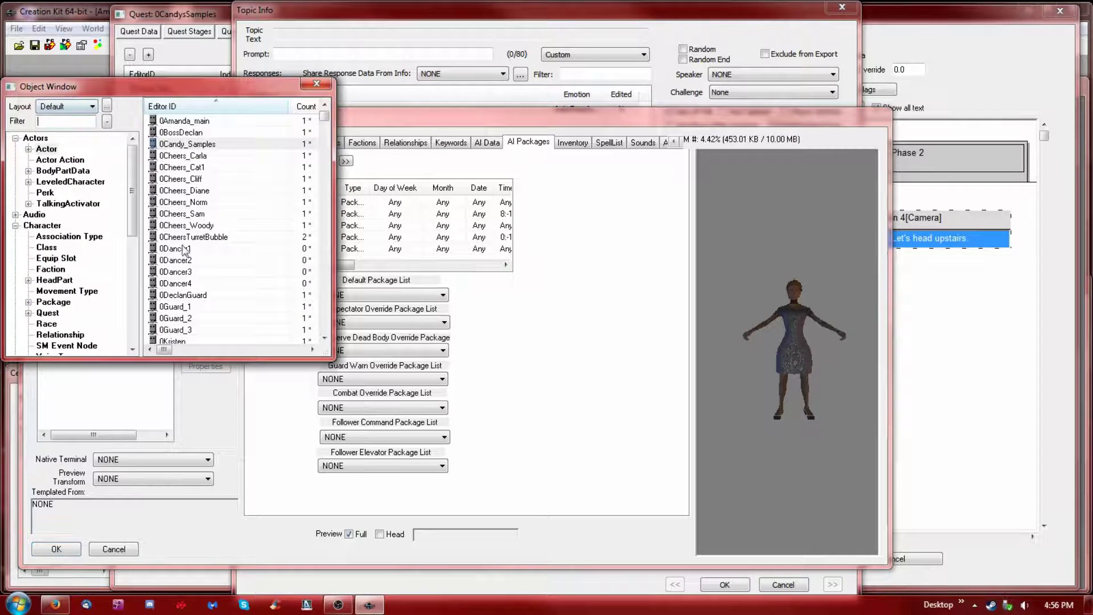
pyautogui.click(15, 444)
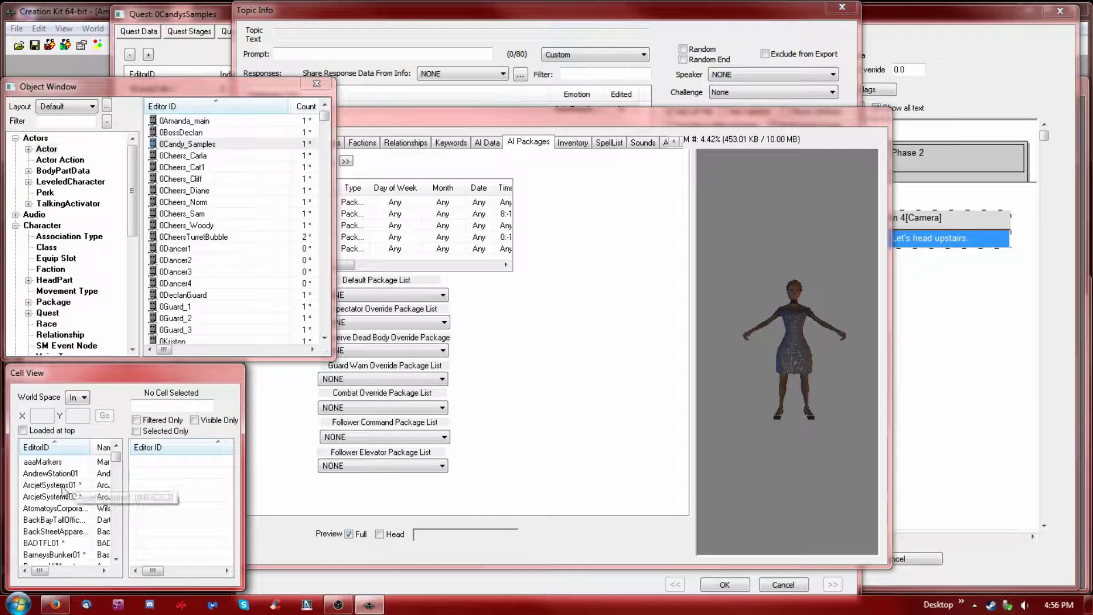
pyautogui.click(63, 520)
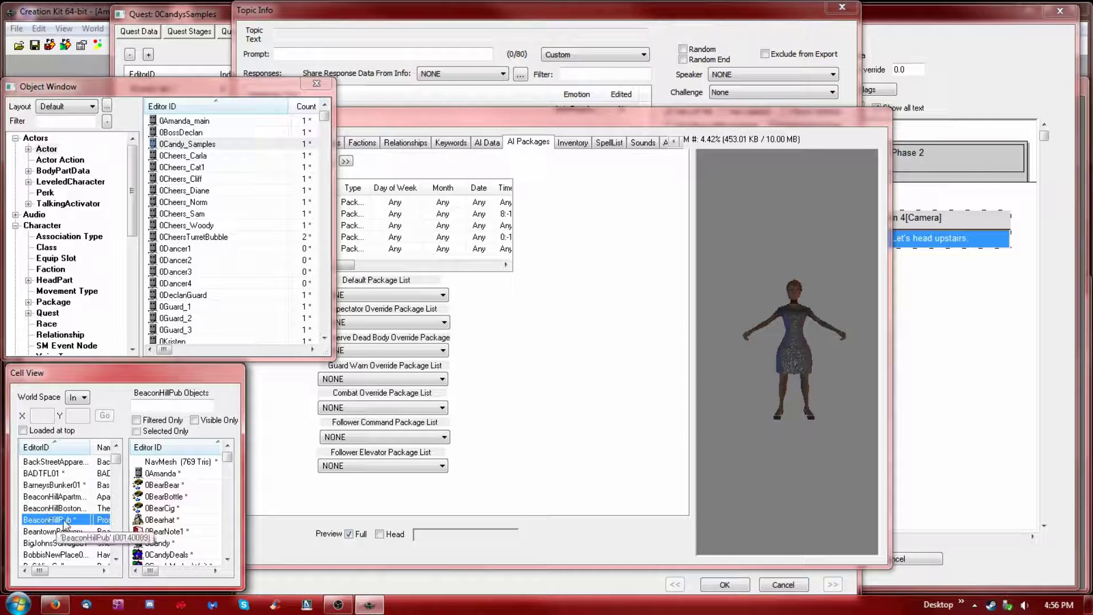
pyautogui.rightClick(108, 520)
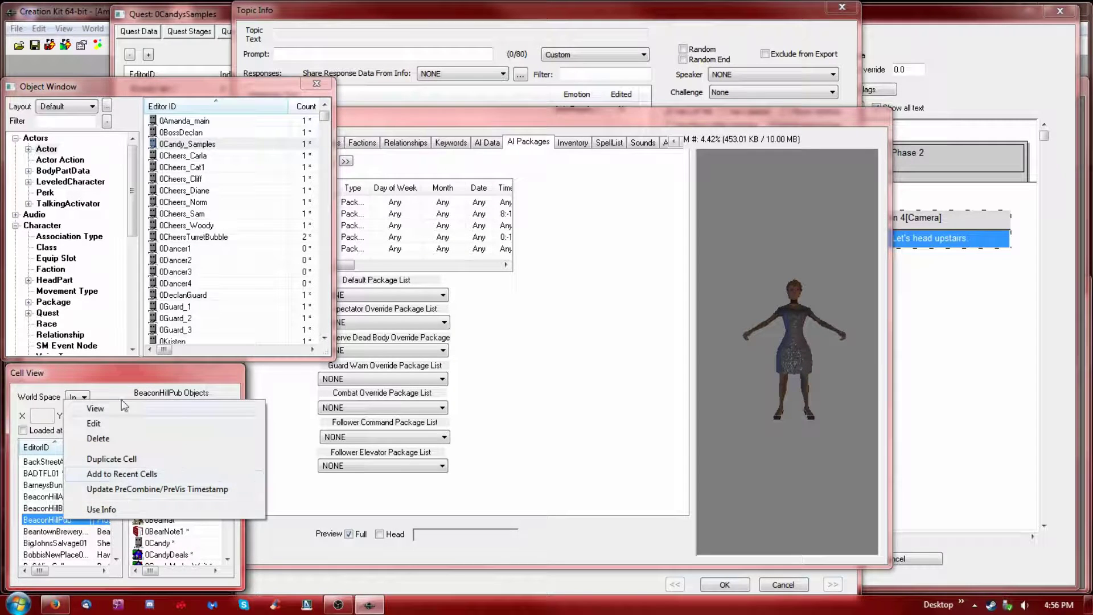
pyautogui.press('Escape')
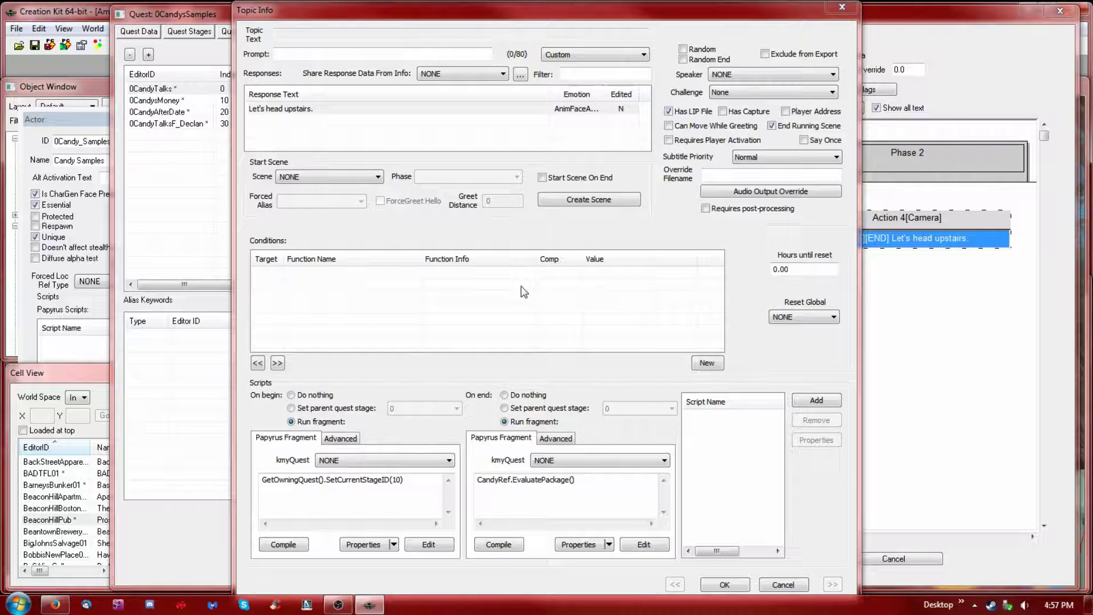
# Step: Set the GetStage condition of the 0Candy_Samples actor's 0CandyWaits package to combine with OR
pyautogui.click(102, 121)
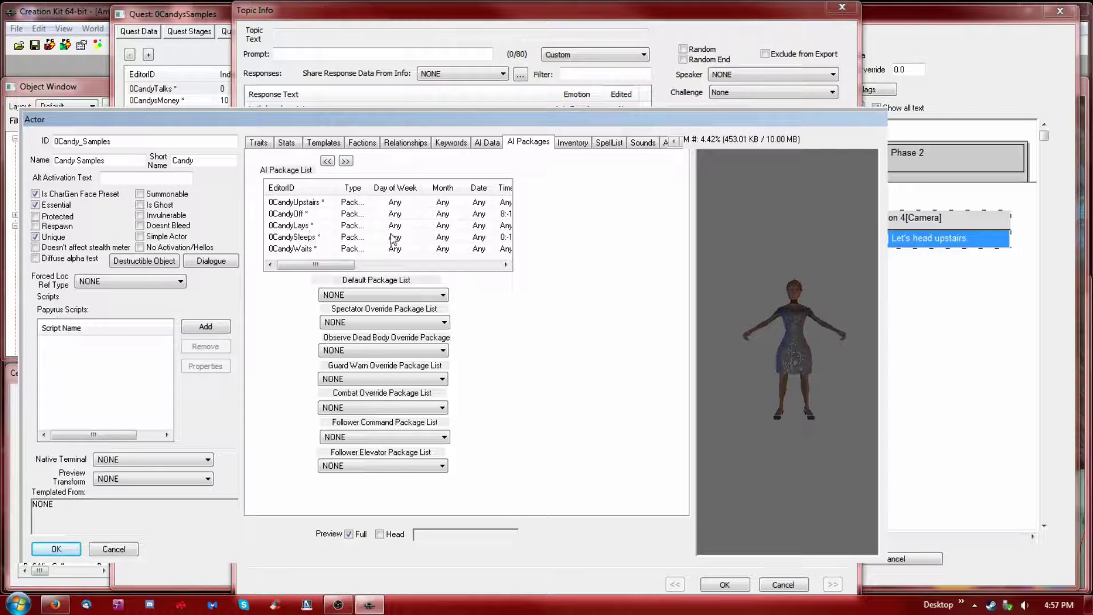
pyautogui.click(305, 249)
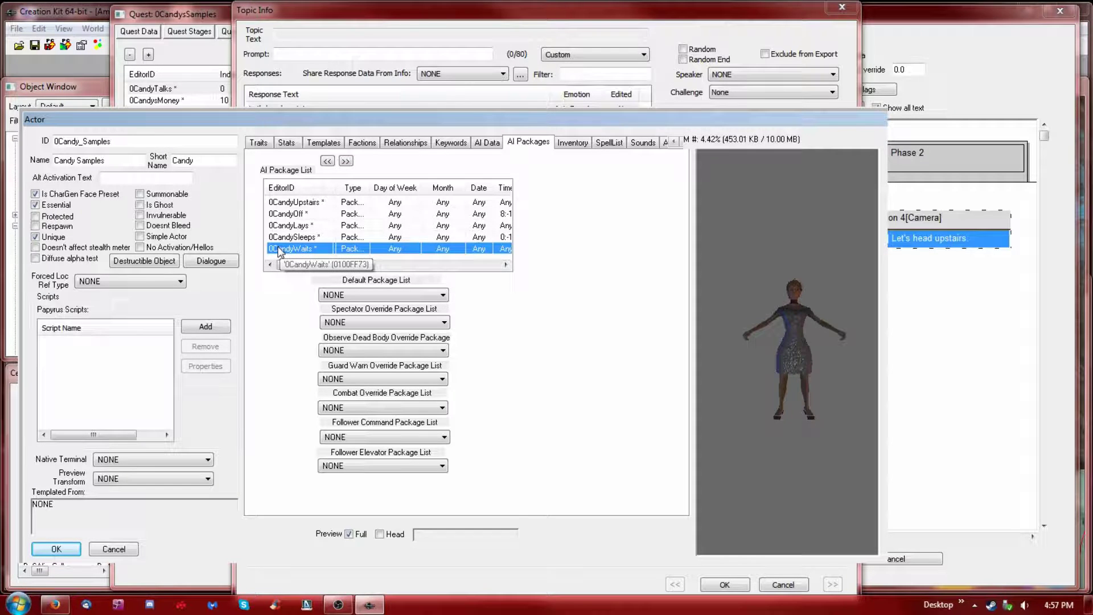
pyautogui.click(284, 252)
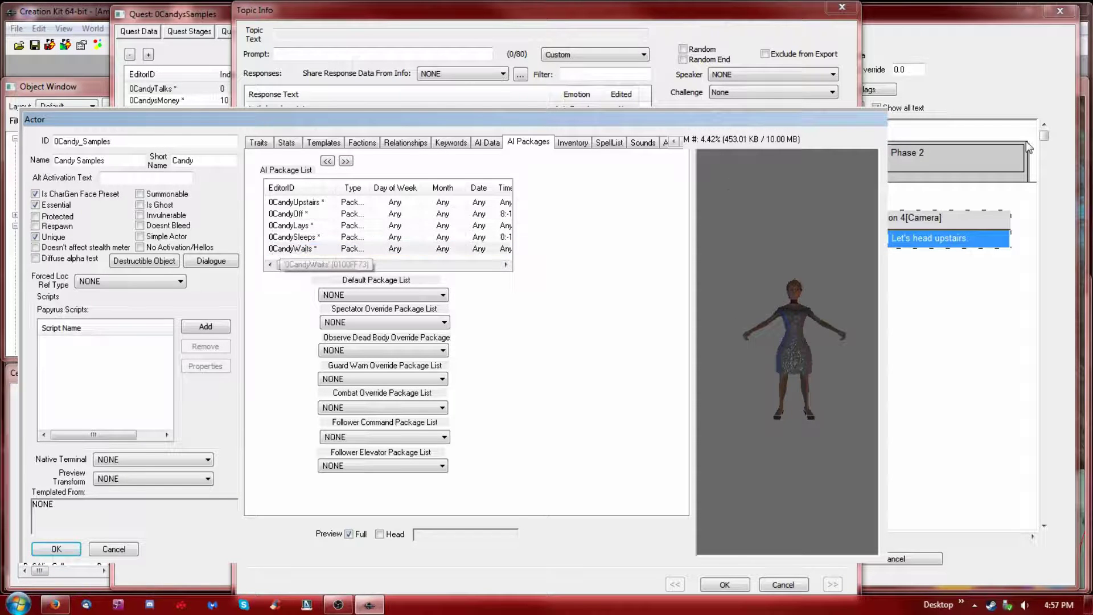
pyautogui.doubleClick(293, 246)
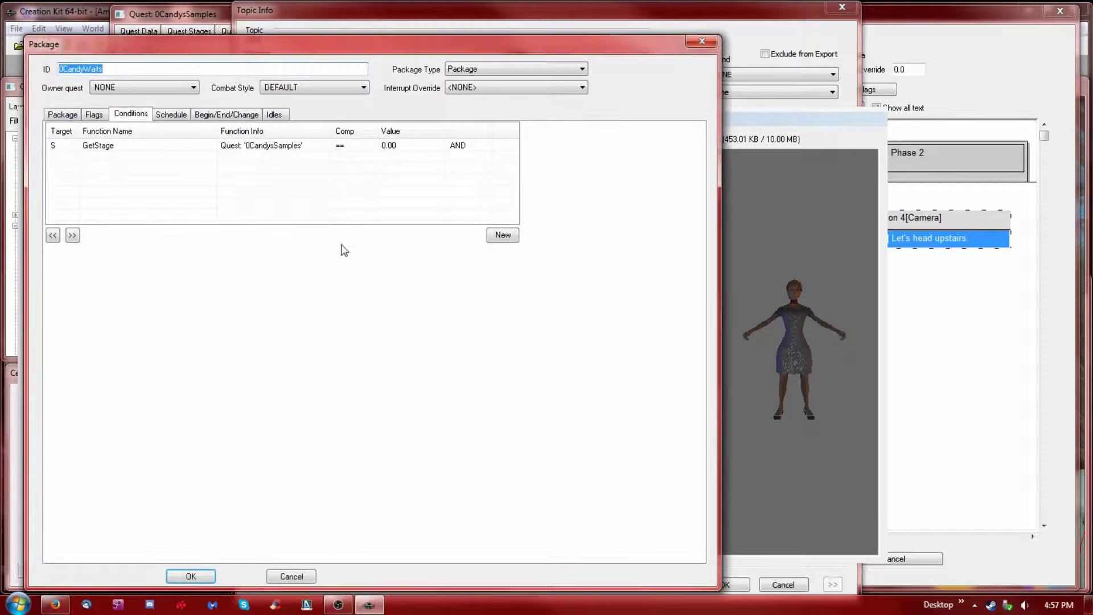
pyautogui.click(171, 143)
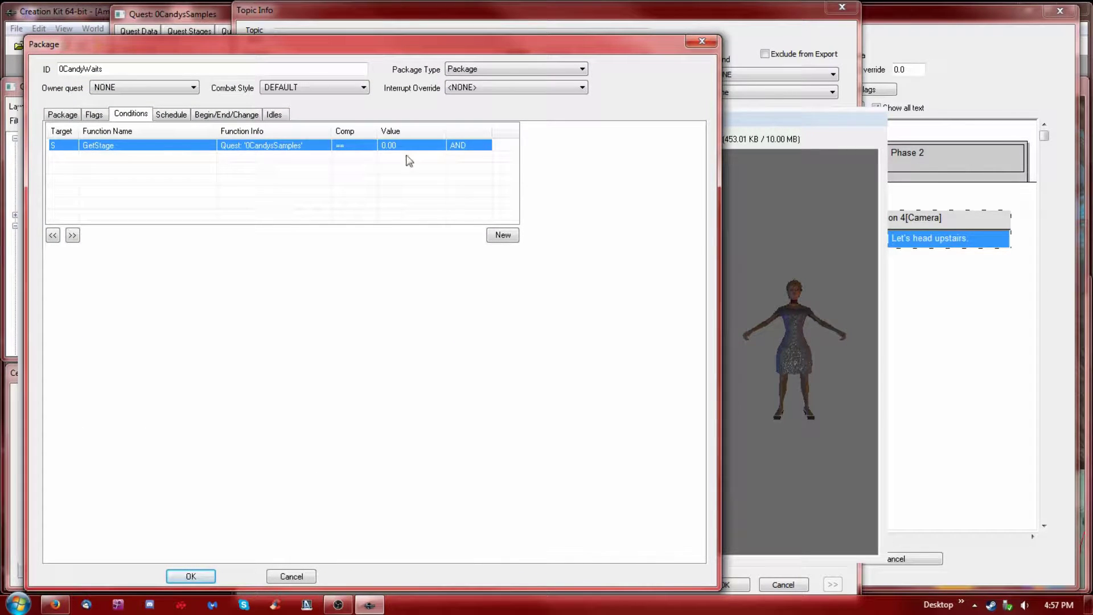
pyautogui.doubleClick(464, 147)
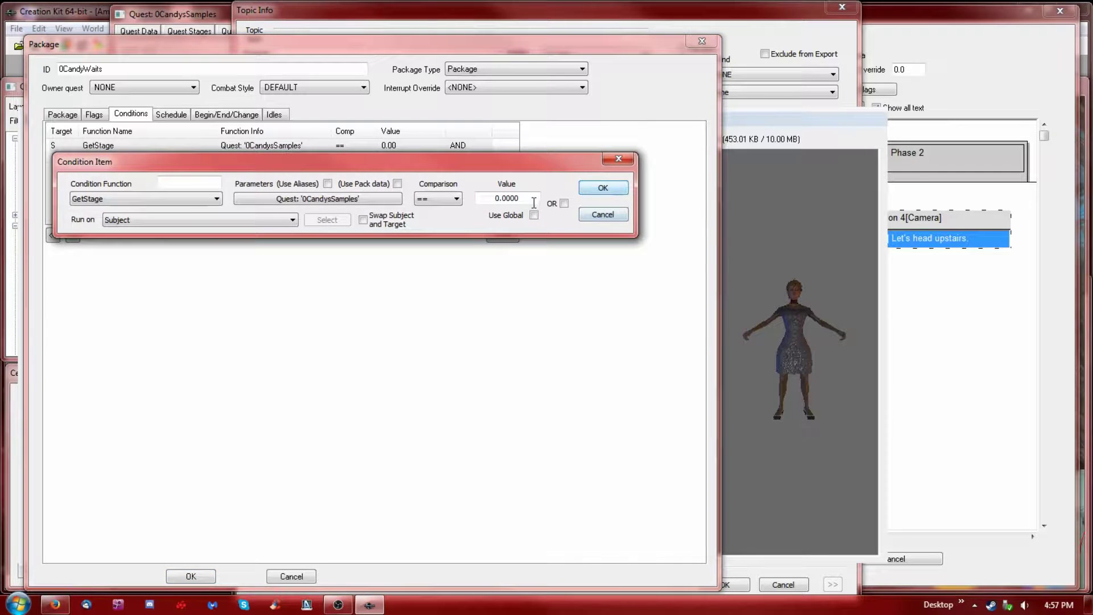
pyautogui.click(563, 203)
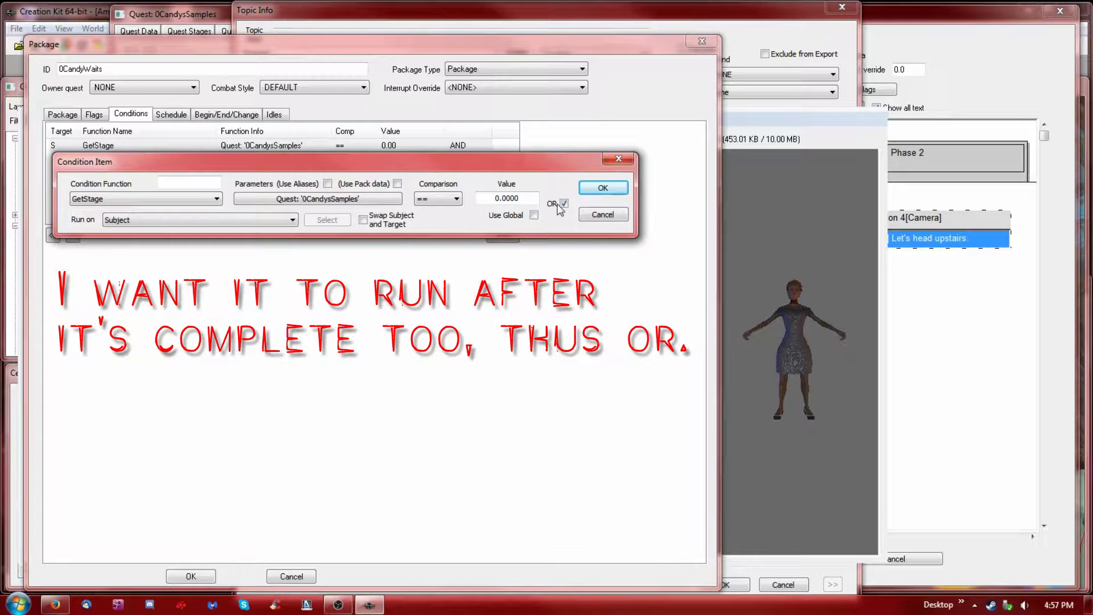
pyautogui.press('Return')
pyautogui.rightClick(160, 155)
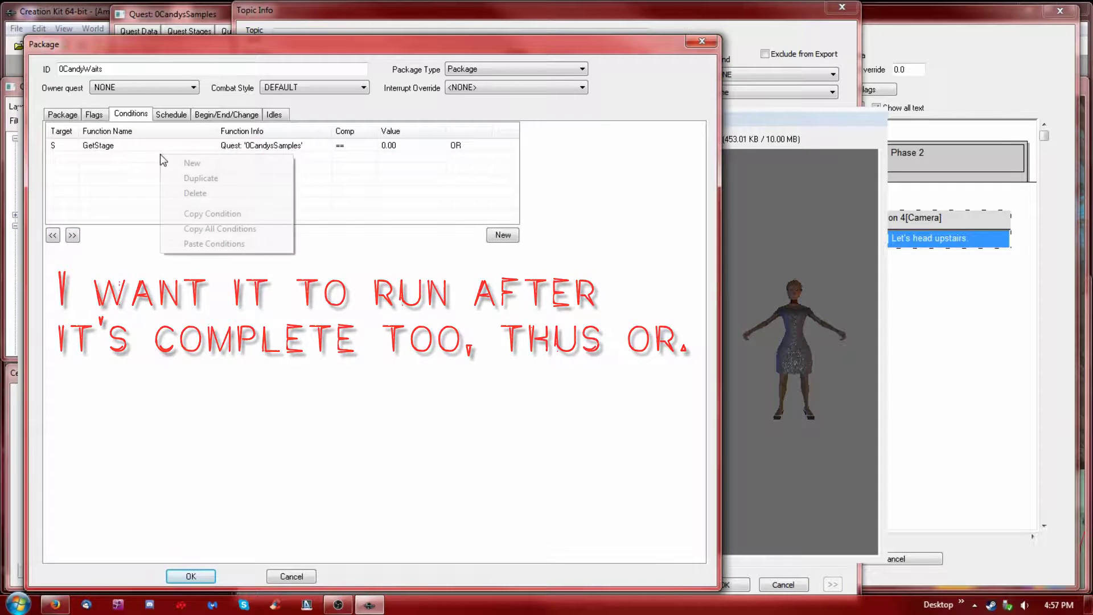
pyautogui.click(204, 163)
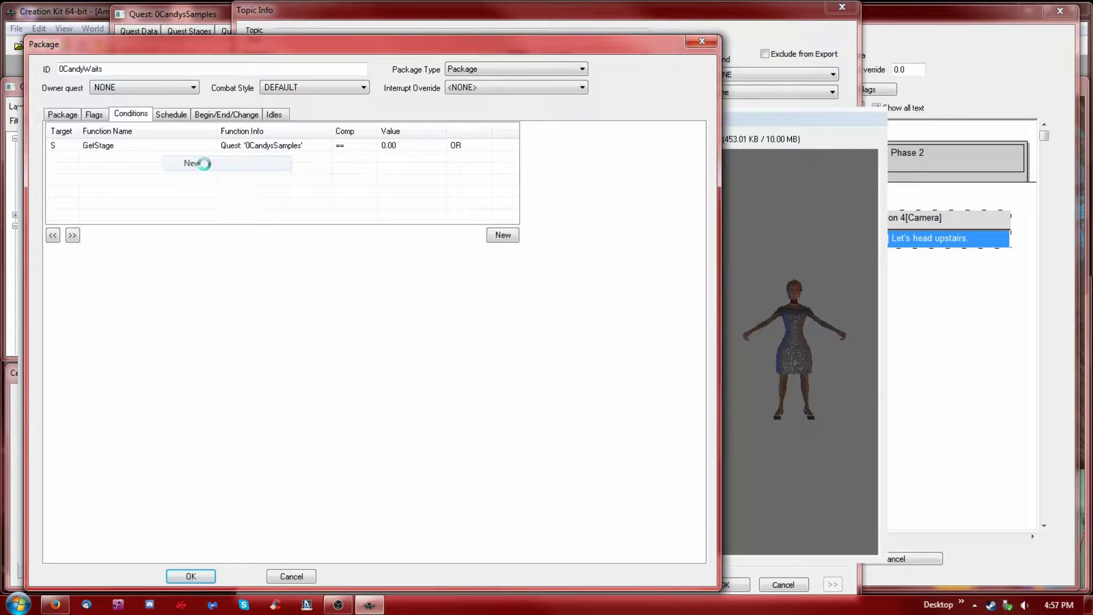
pyautogui.click(186, 218)
pyautogui.scroll(-4, 171, 361)
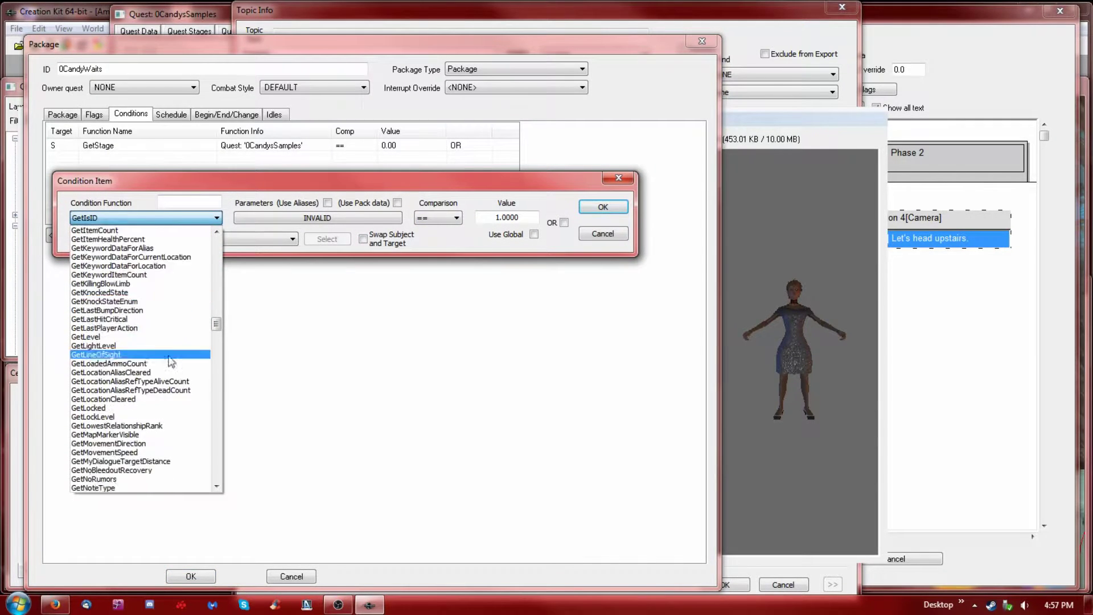
pyautogui.click(621, 239)
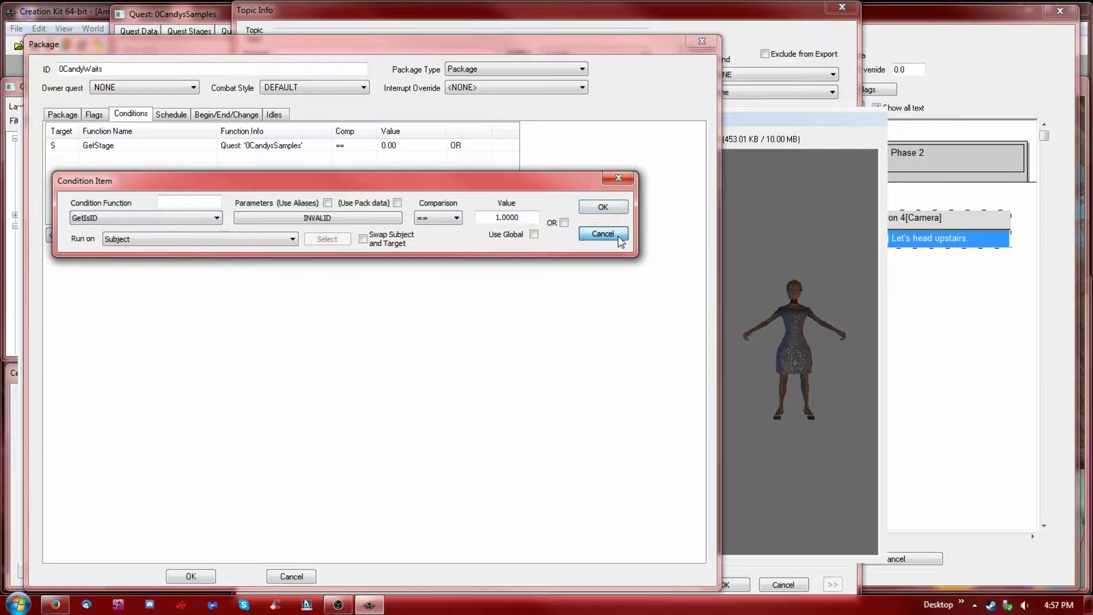
pyautogui.click(619, 238)
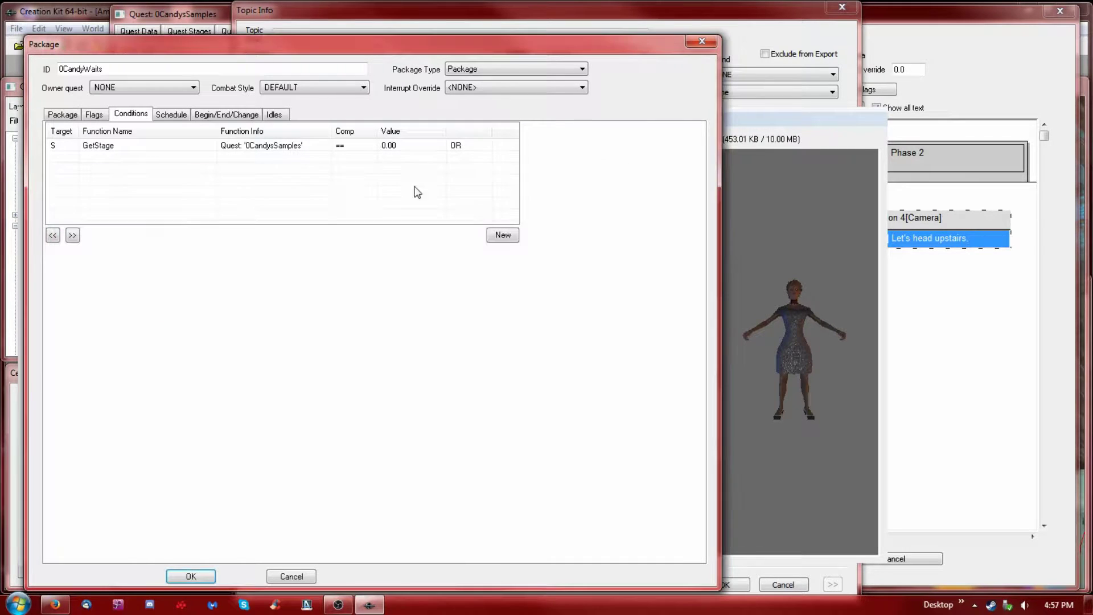
# Step: Set the GetStage condition of the 0CandyWaits package to combine with AND instead of OR
pyautogui.click(462, 146)
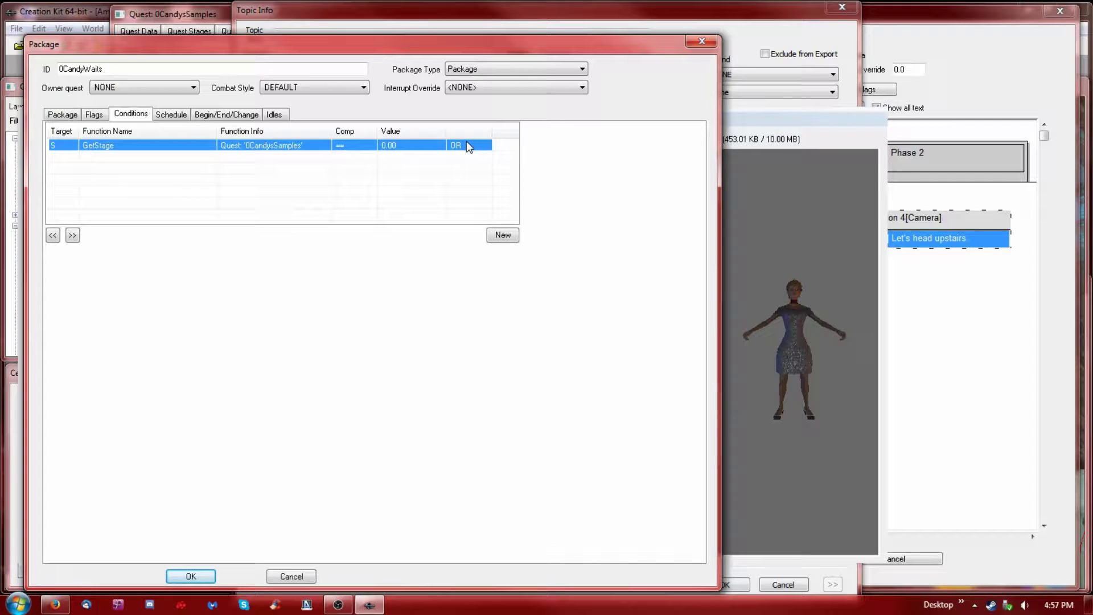
pyautogui.doubleClick(409, 146)
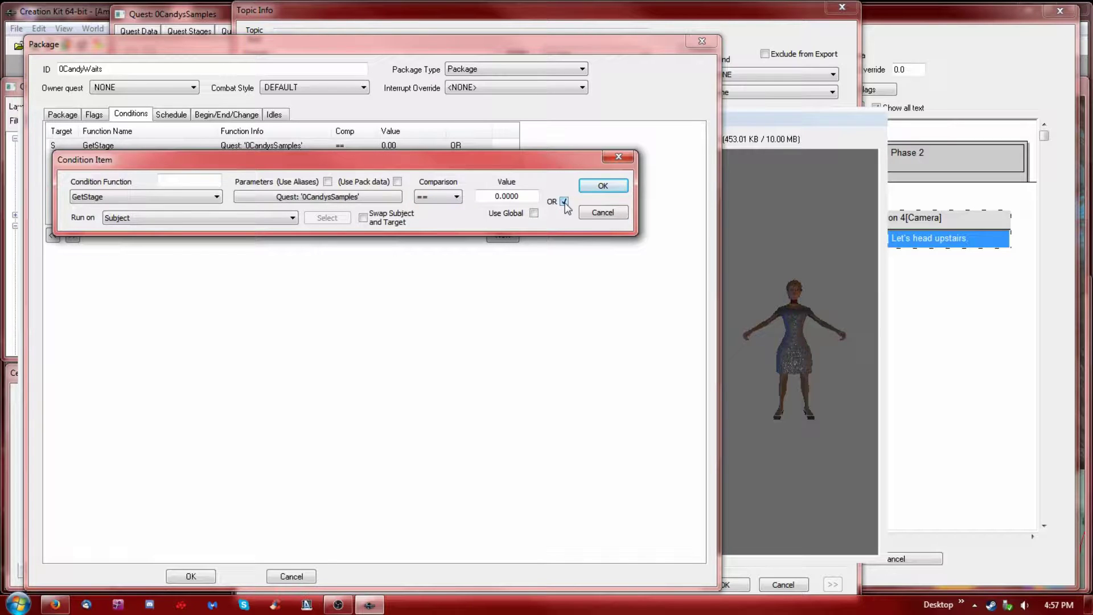
pyautogui.click(564, 201)
pyautogui.click(564, 201)
pyautogui.click(604, 188)
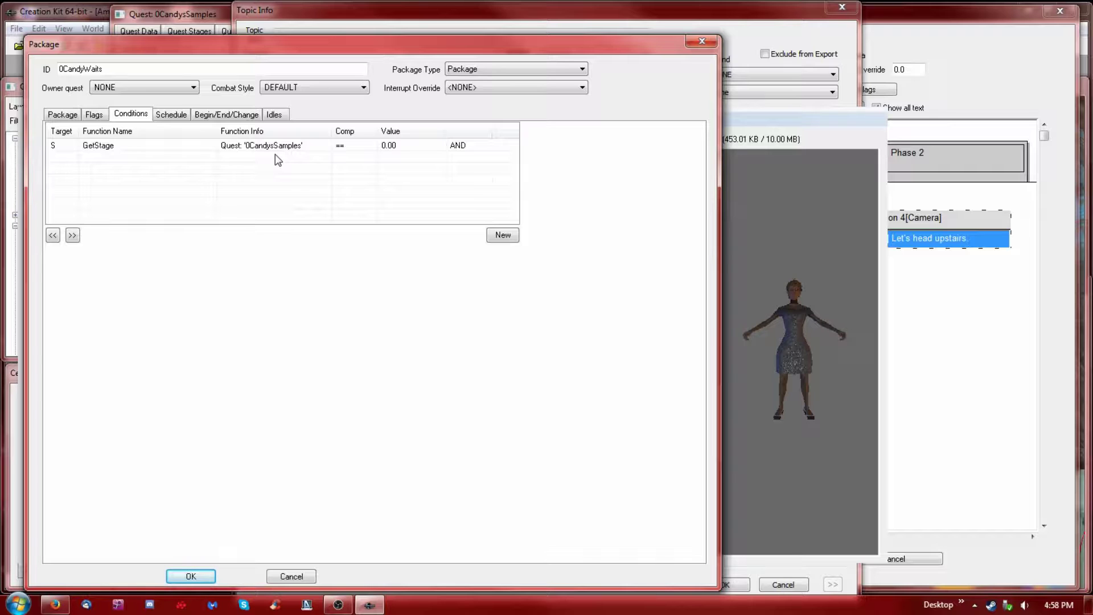
# Step: Examine the Sit Target in the 0CandyWaits package data and the 0CandyMarkerWait marker reference placed in the BeaconHillPub cell
pyautogui.click(62, 114)
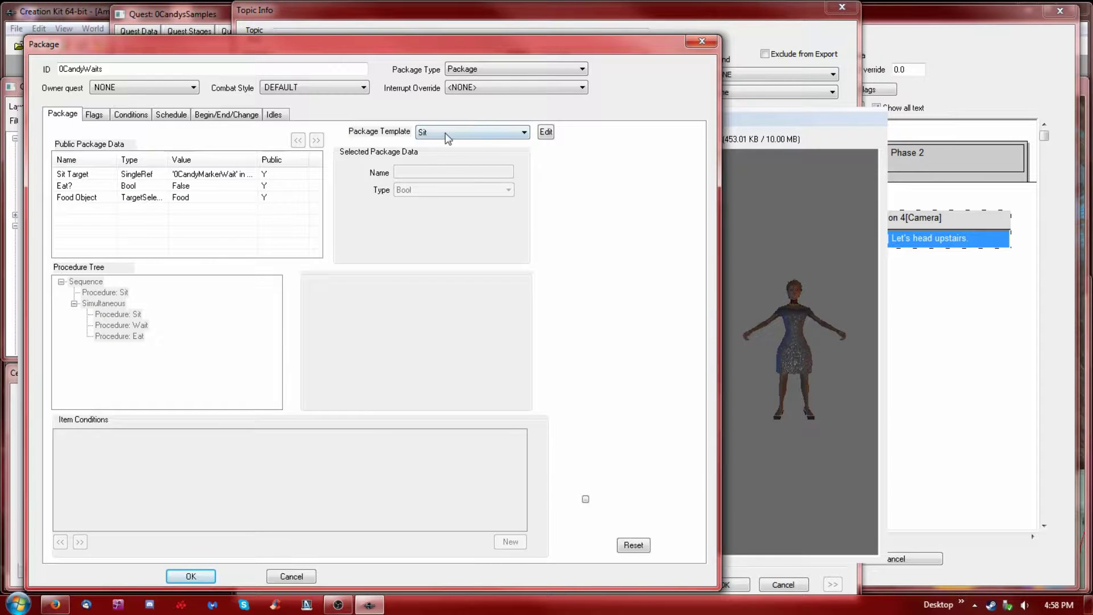
pyautogui.click(210, 175)
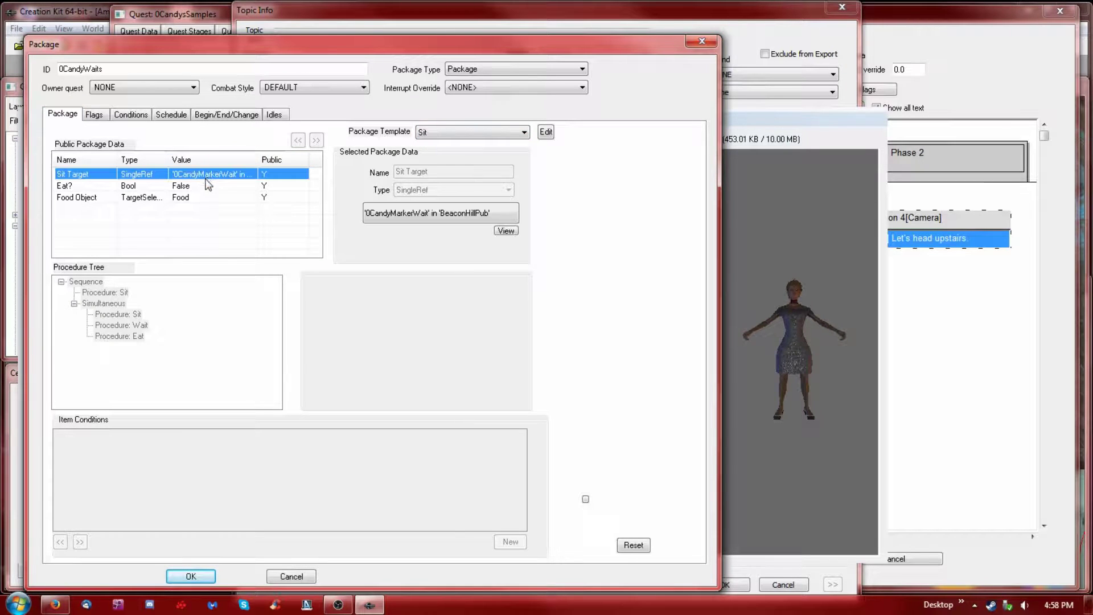
pyautogui.click(1083, 153)
pyautogui.keyDown('shift'); pyautogui.moveTo(785, 239); pyautogui.dragTo(818, 357, button='middle'); pyautogui.keyUp('shift')
pyautogui.scroll(5, 817, 357)
pyautogui.scroll(-5, 855, 292)
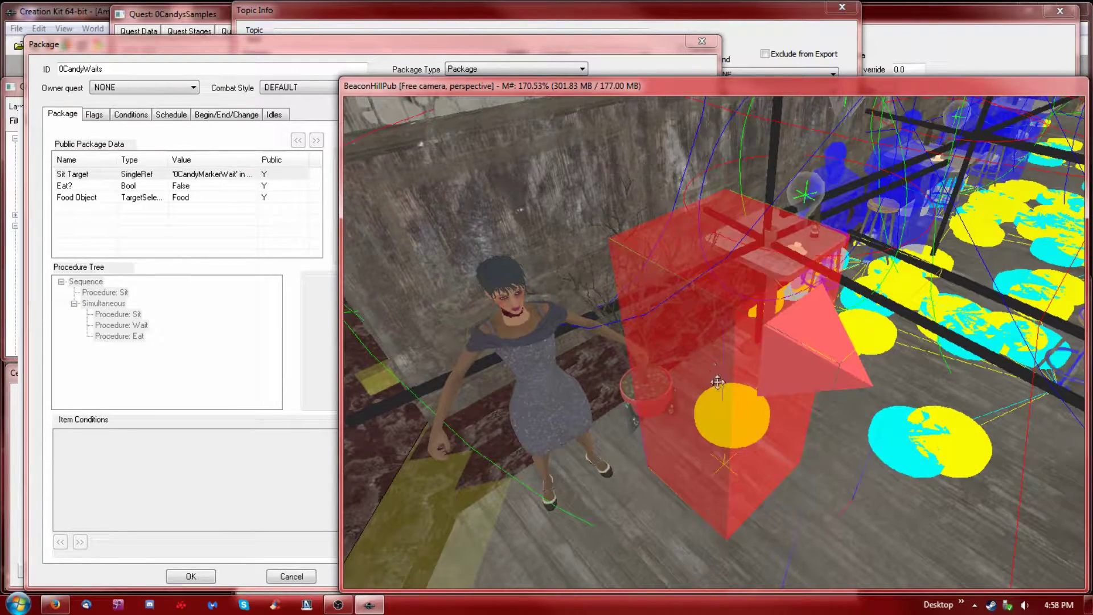
pyautogui.doubleClick(719, 355)
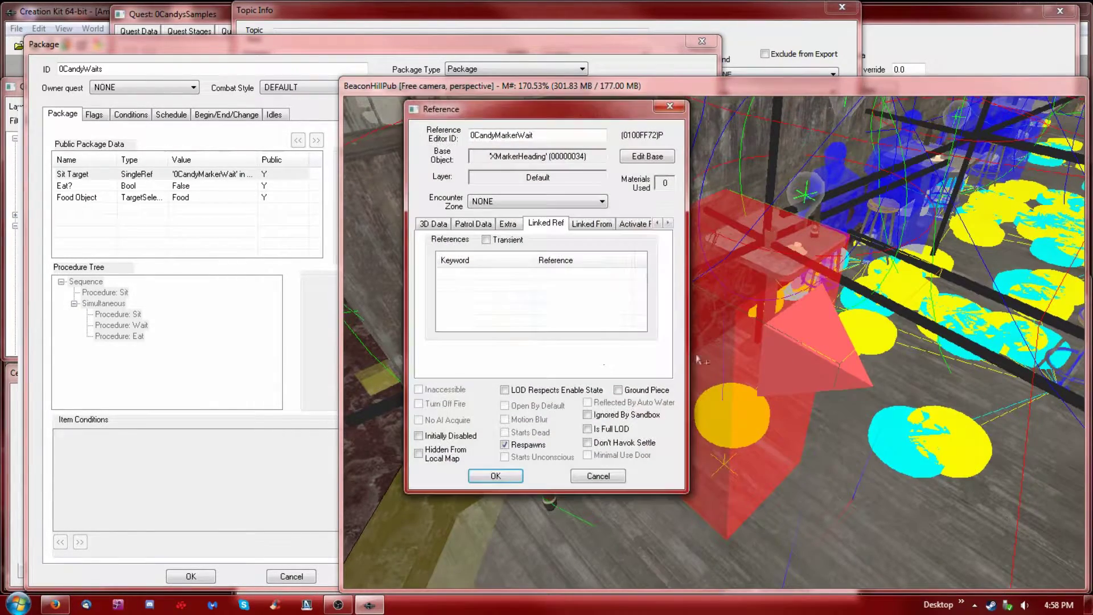
pyautogui.click(598, 476)
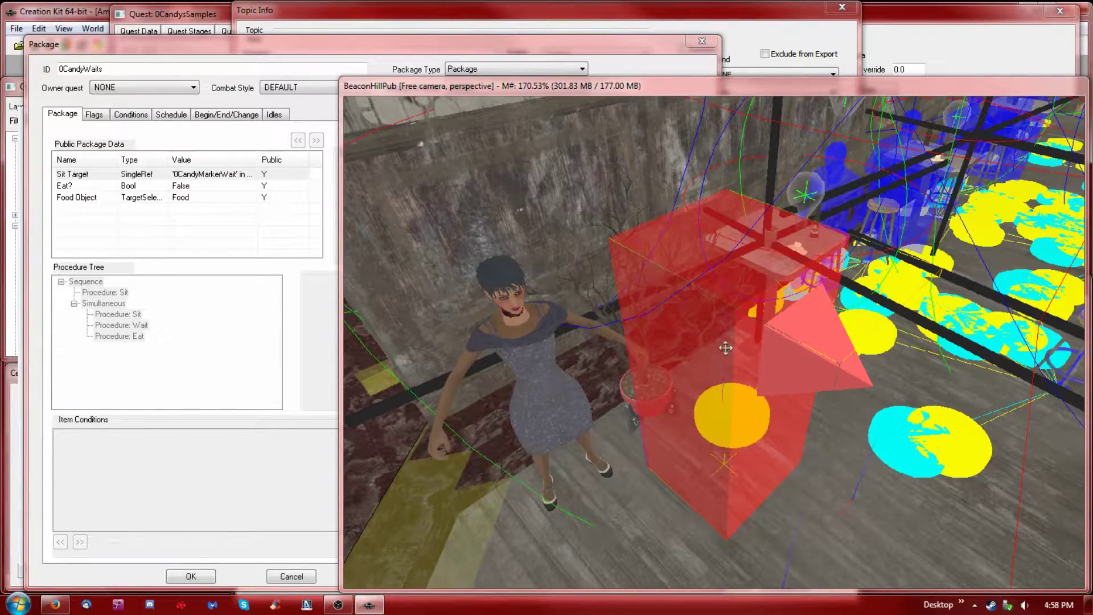
# Step: Inspect the placed 0Candy reference in the pub and its base object, and leave the 0CandyWaits package without saving
pyautogui.scroll(-3, 682, 414)
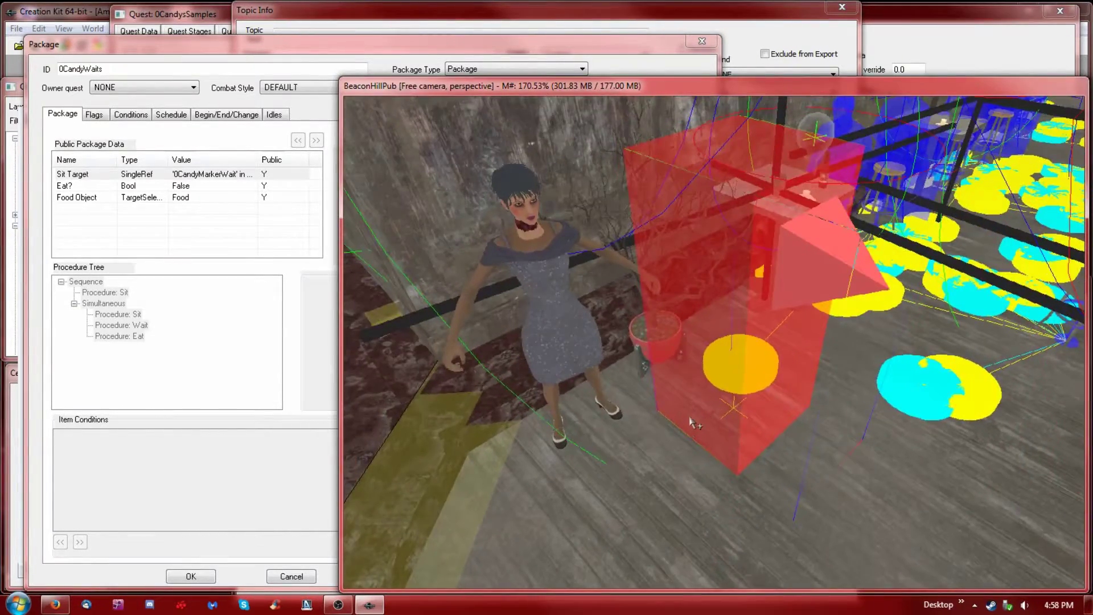
pyautogui.scroll(-3, 689, 424)
pyautogui.click(690, 427)
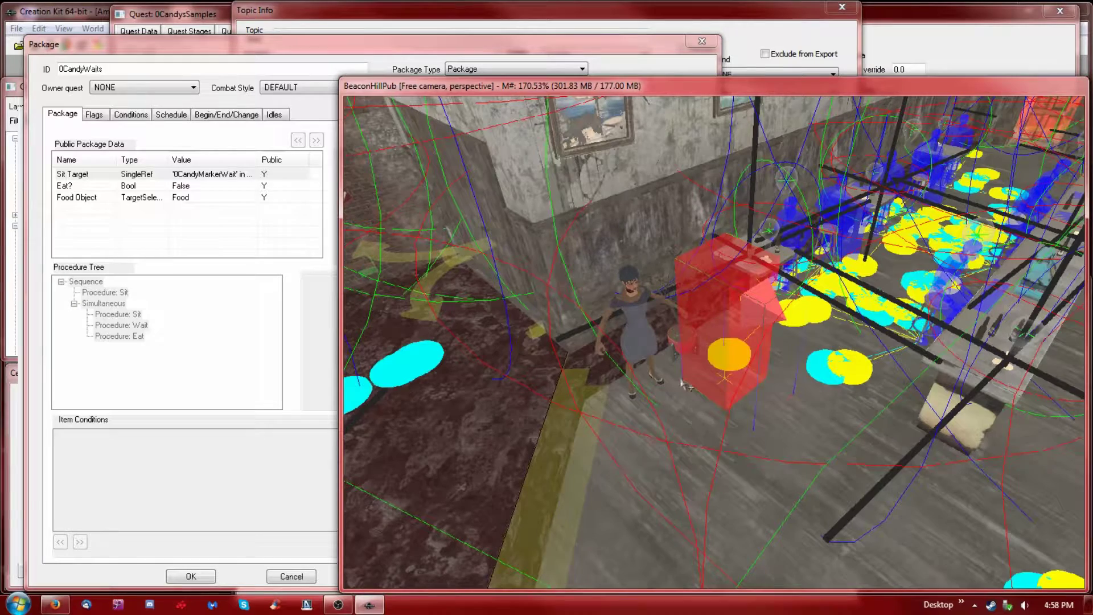
pyautogui.doubleClick(640, 314)
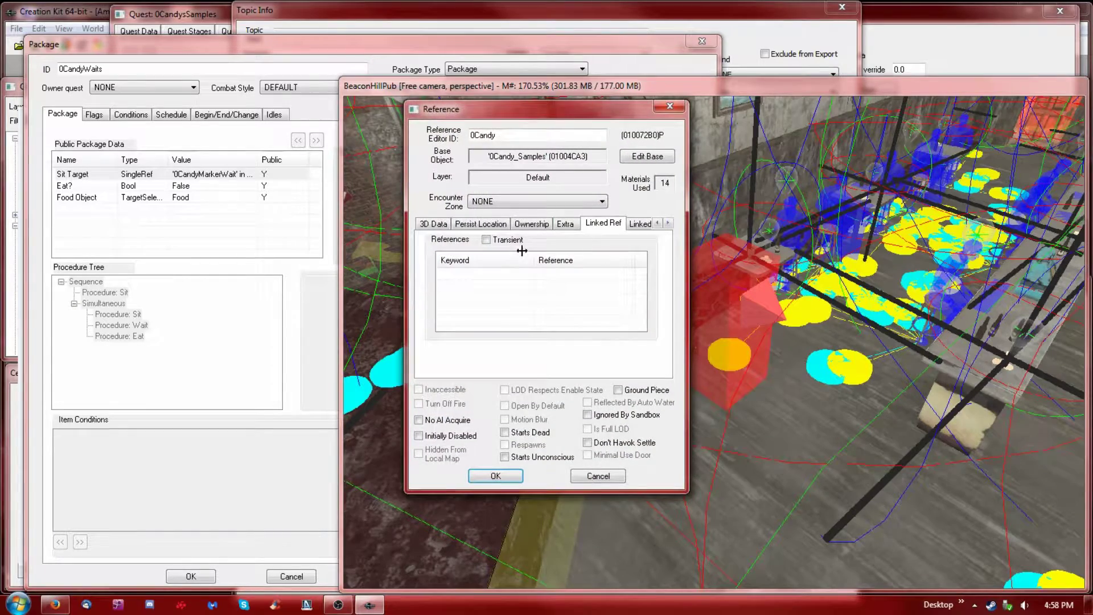
pyautogui.click(647, 157)
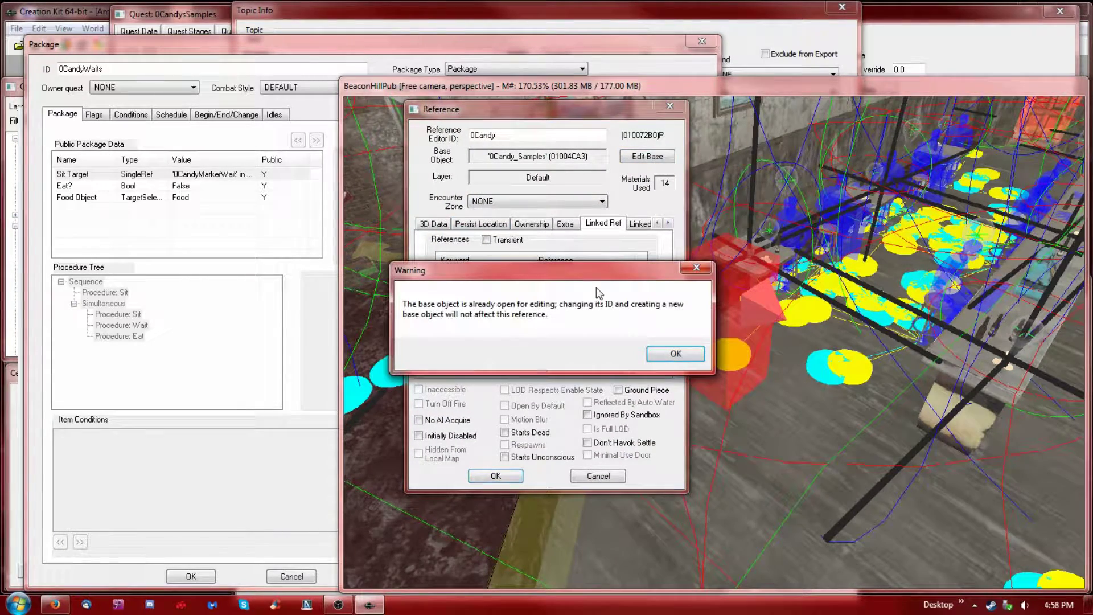
pyautogui.click(689, 353)
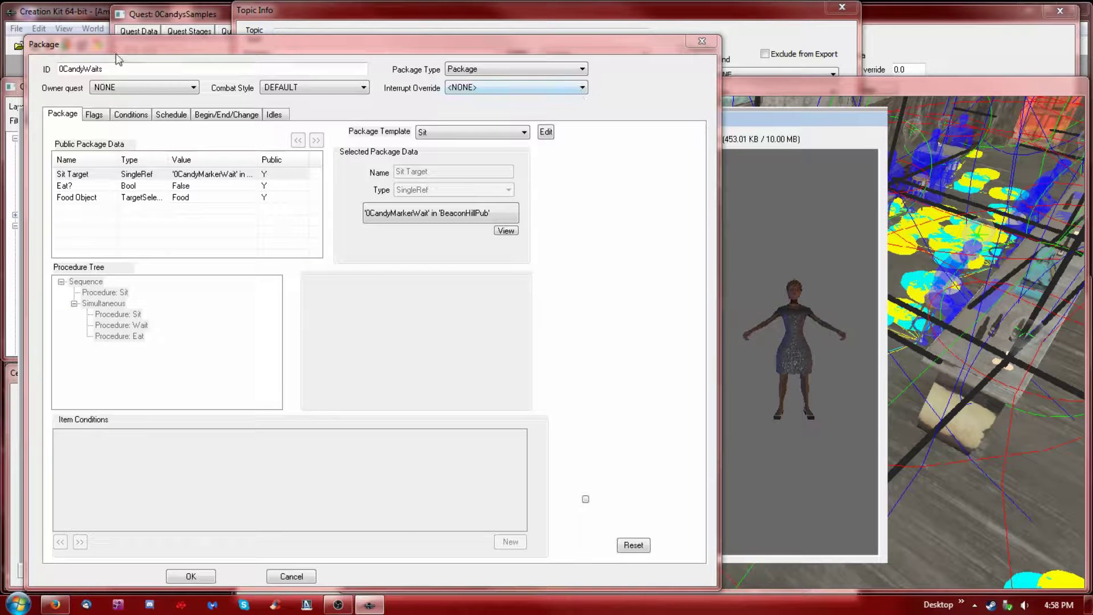
pyautogui.click(197, 174)
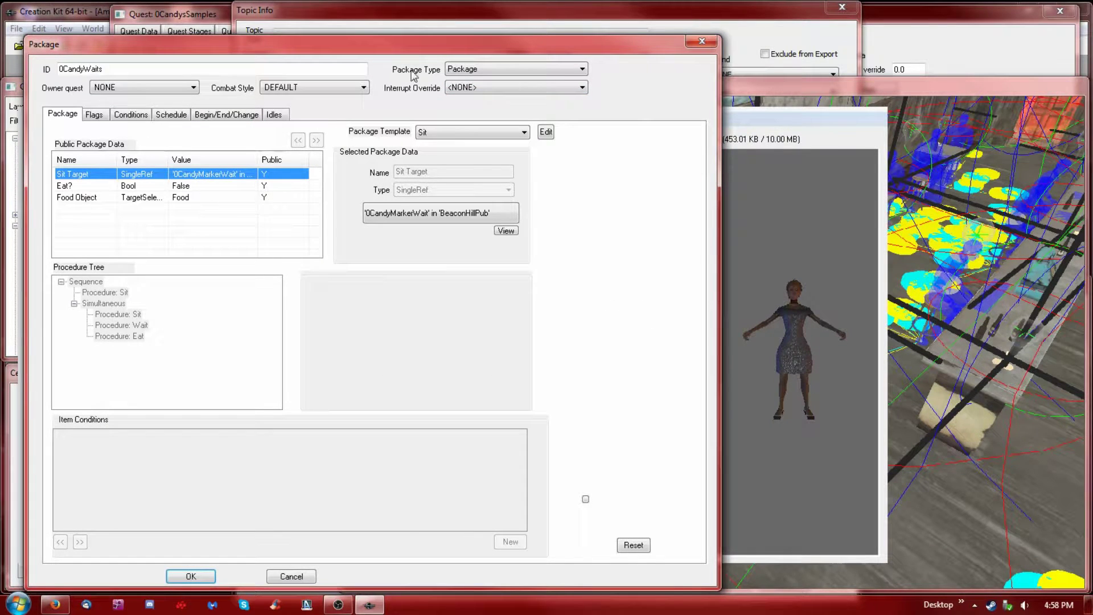
pyautogui.click(311, 575)
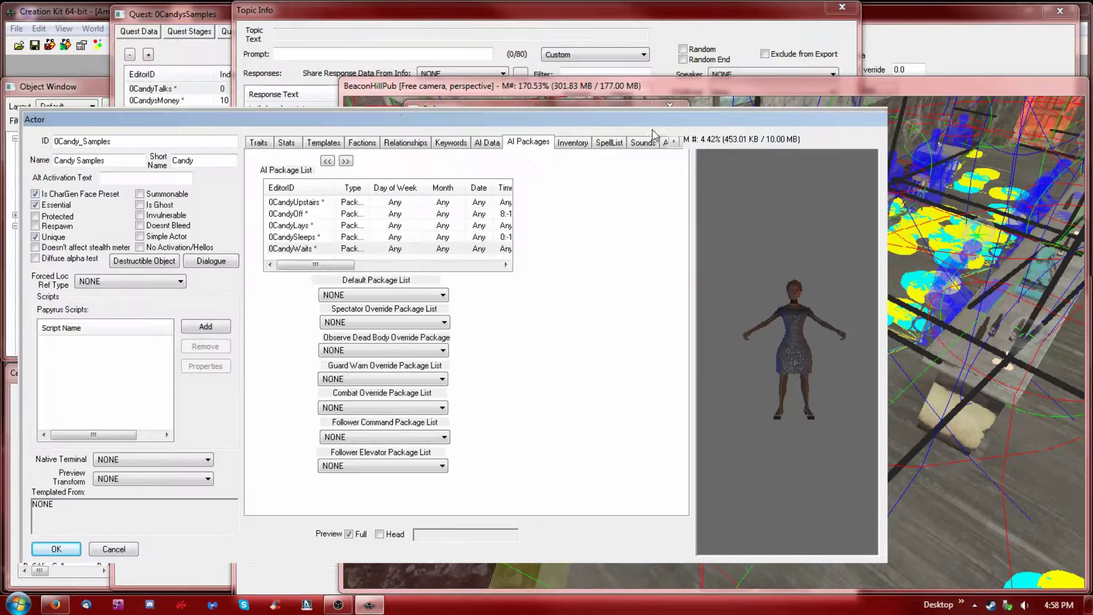
# Step: Review the 0CandysDoorKey and 0CheersUpstairs keys in the 0Candy_Samples actor's inventory, and look at the pub wall area near Candy
pyautogui.click(572, 147)
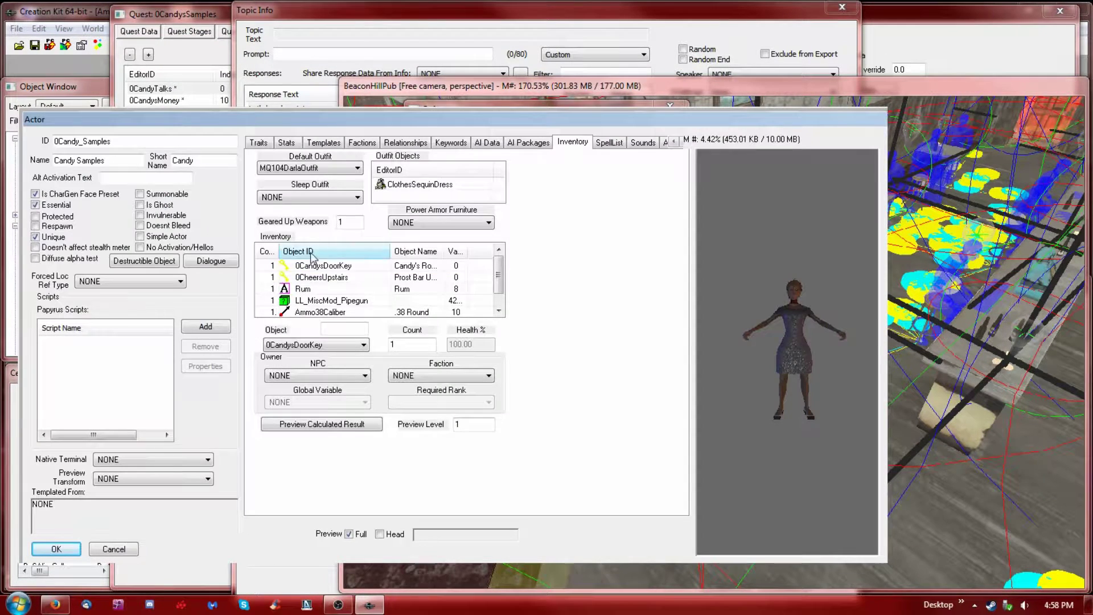
pyautogui.click(320, 267)
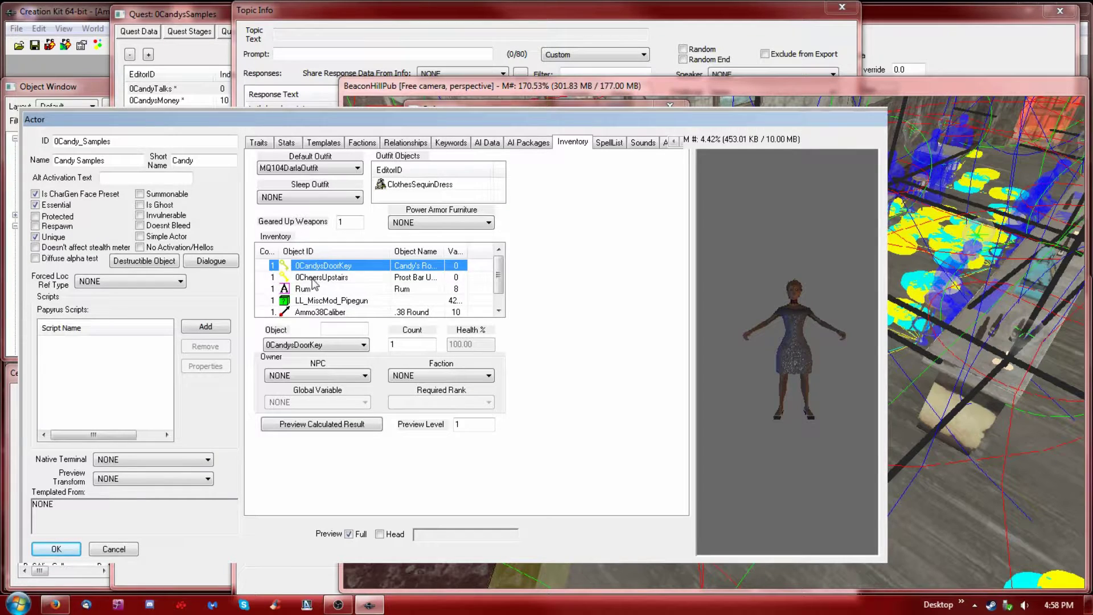
pyautogui.click(320, 278)
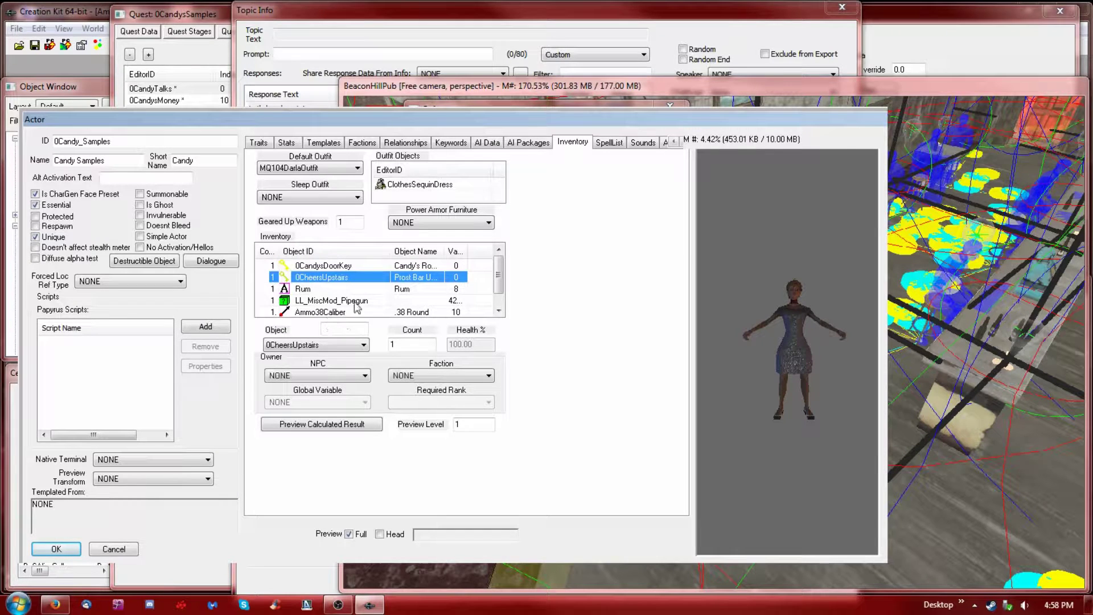
pyautogui.click(324, 266)
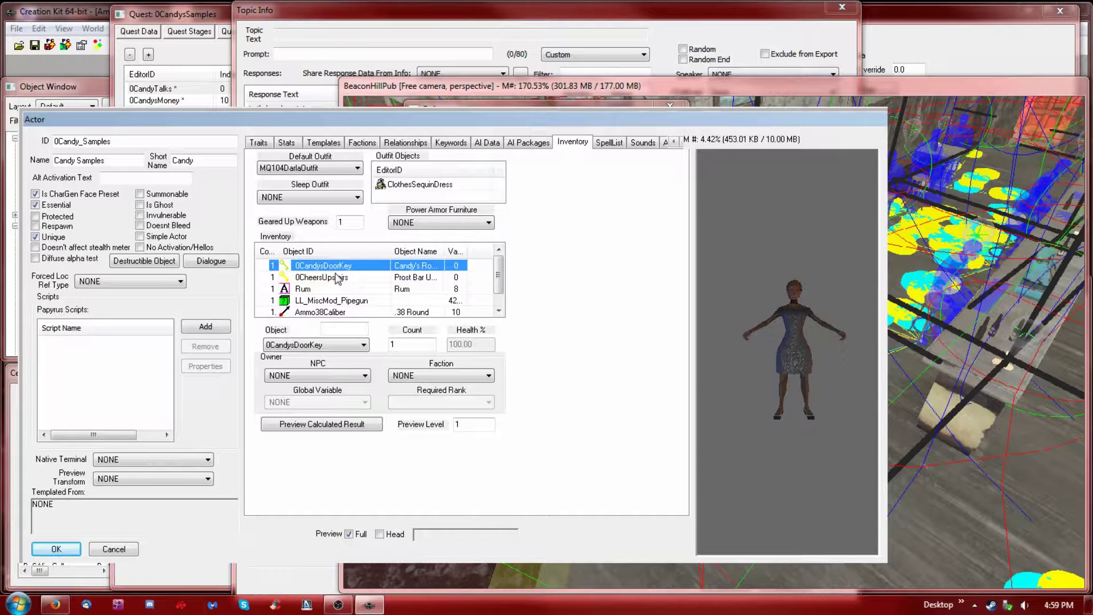
pyautogui.click(342, 278)
pyautogui.click(732, 192)
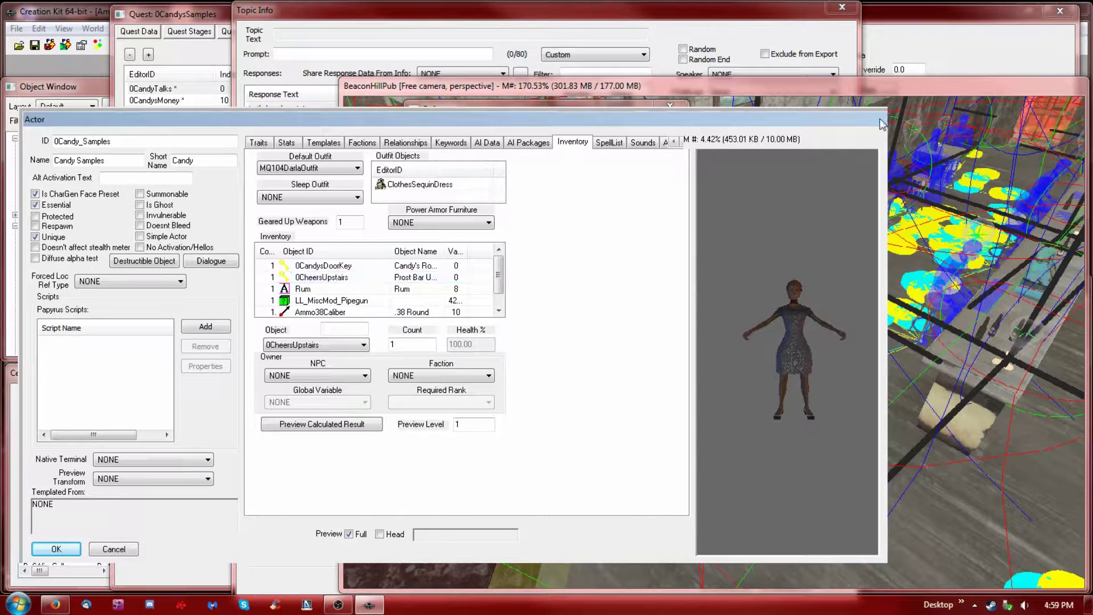
pyautogui.click(897, 108)
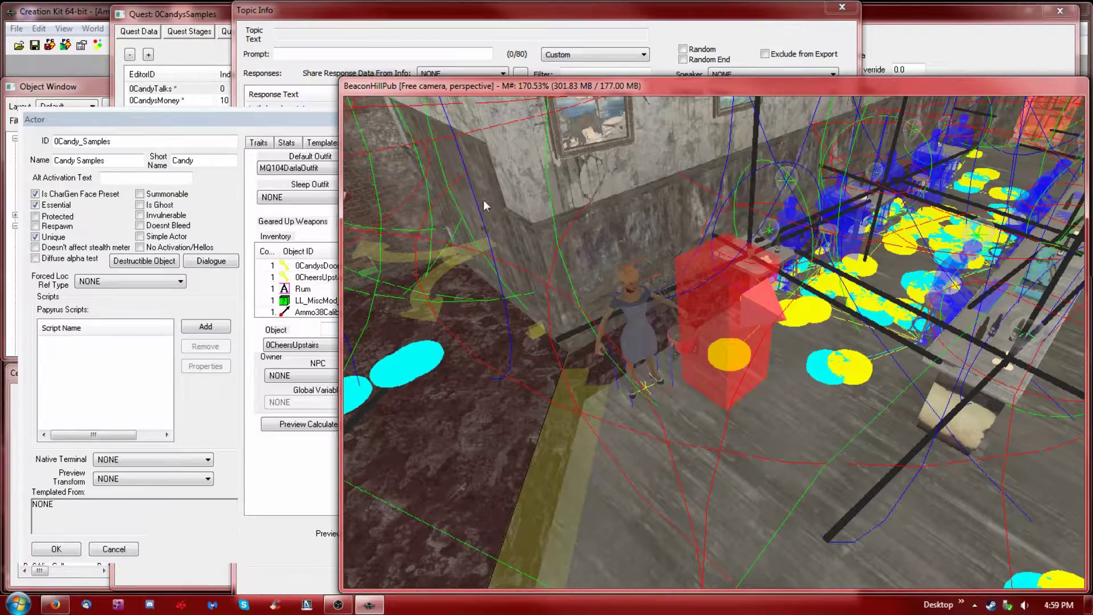
pyautogui.keyDown('shift'); pyautogui.moveTo(468, 192); pyautogui.dragTo(576, 193, button='middle'); pyautogui.keyUp('shift')
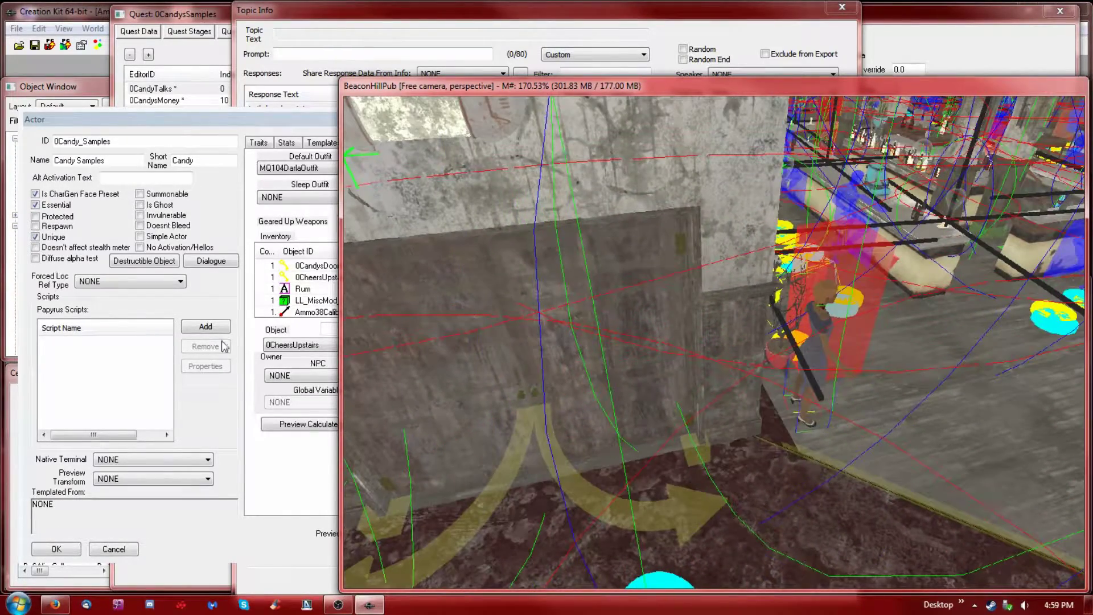
# Step: Rearrange the open windows so the topic info of "Let's head upstairs." is fully in view beside the quest window
pyautogui.click(12, 385)
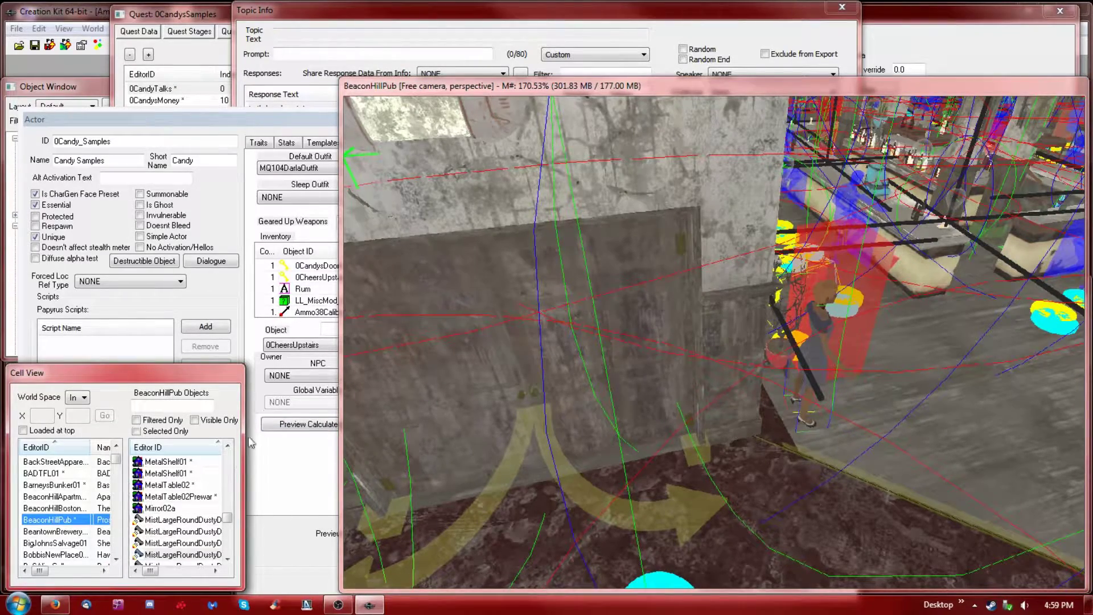
pyautogui.moveTo(284, 125); pyautogui.dragTo(528, 19)
pyautogui.moveTo(254, 13); pyautogui.dragTo(650, 12)
pyautogui.click(183, 23)
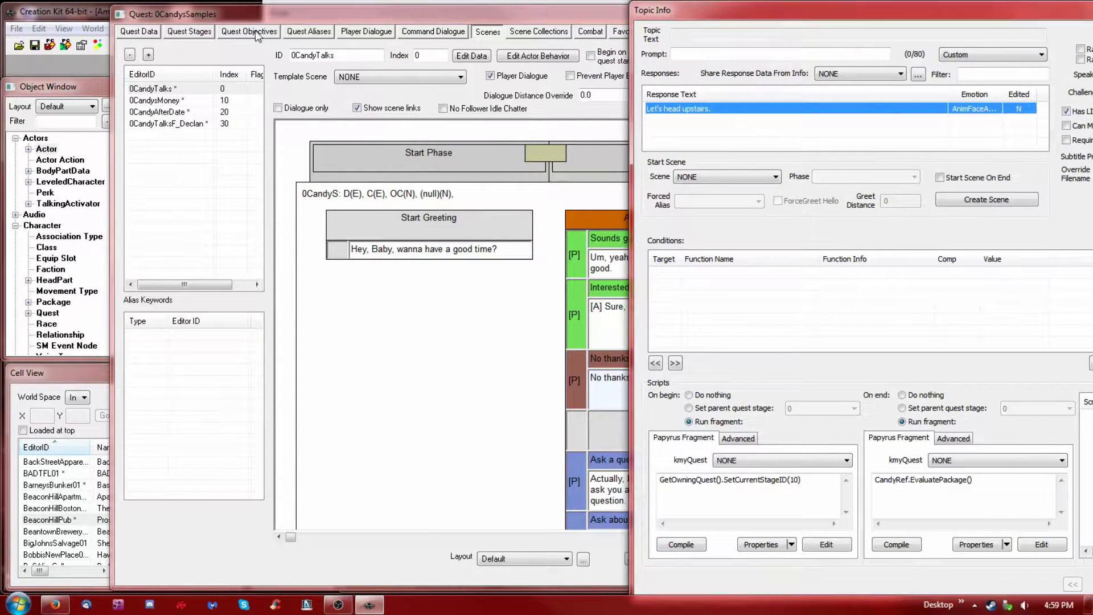
pyautogui.moveTo(559, 12); pyautogui.dragTo(451, 17)
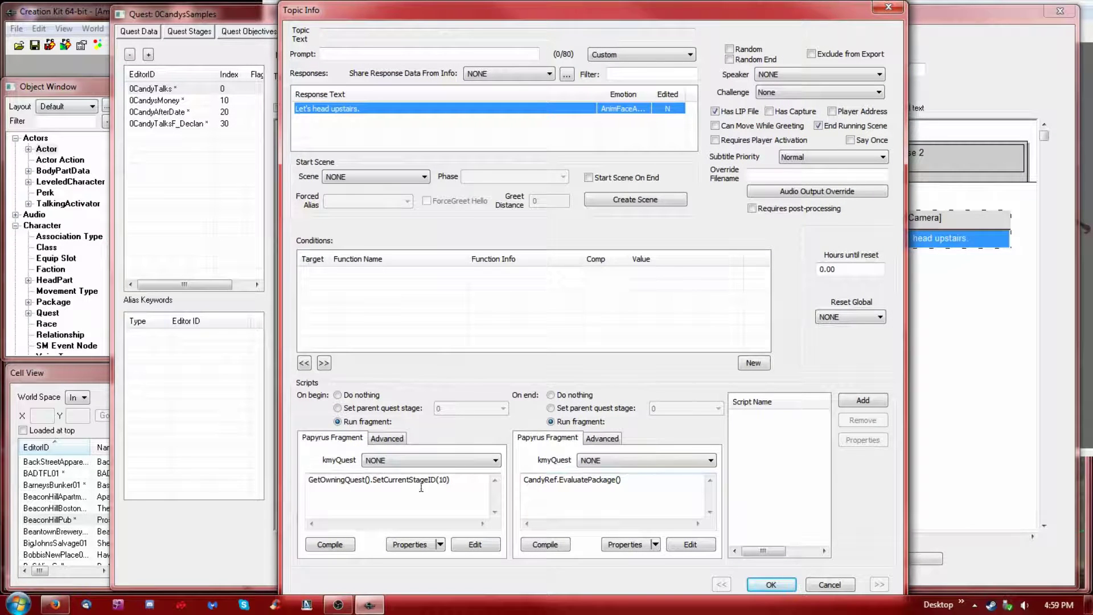
# Step: Examine the on-begin script fragment GetOwningQuest().SetCurrentStageID(10) of the line "Let's head upstairs."
pyautogui.moveTo(456, 483); pyautogui.dragTo(314, 482)
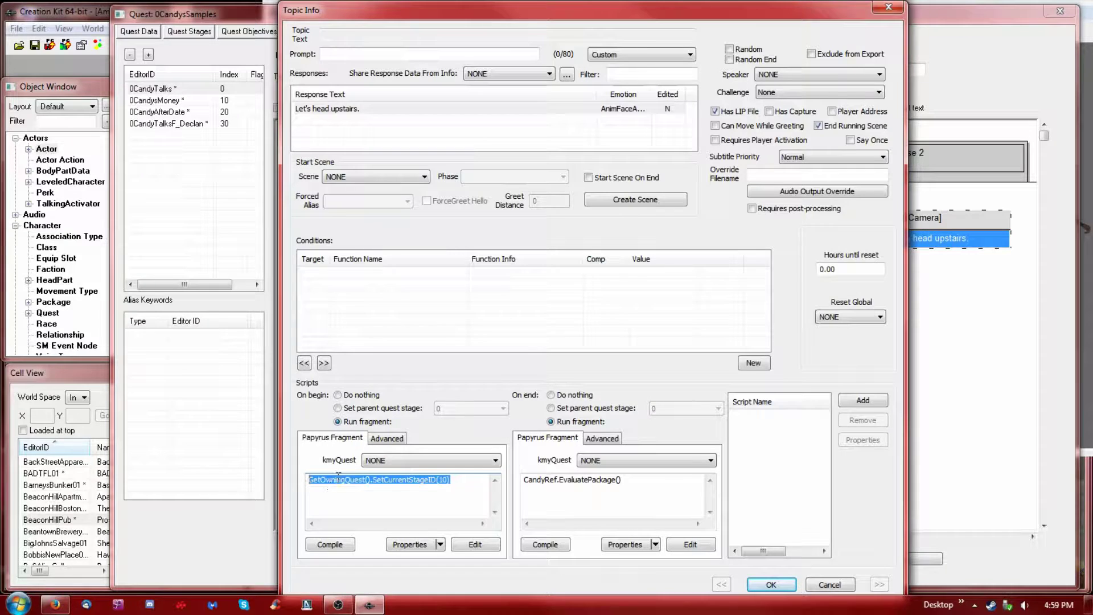
pyautogui.click(454, 482)
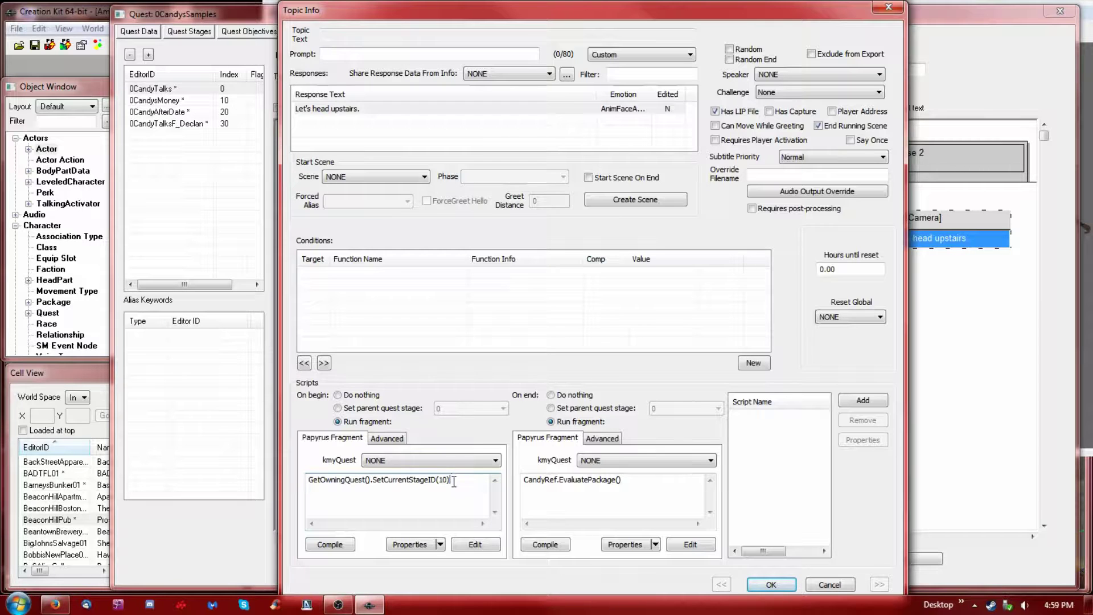
pyautogui.click(193, 35)
# Step: Check which cell and reference the CandyRef property of the on-end fragment CandyRef.EvaluatePackage() points to, and leave it unchanged
pyautogui.click(593, 493)
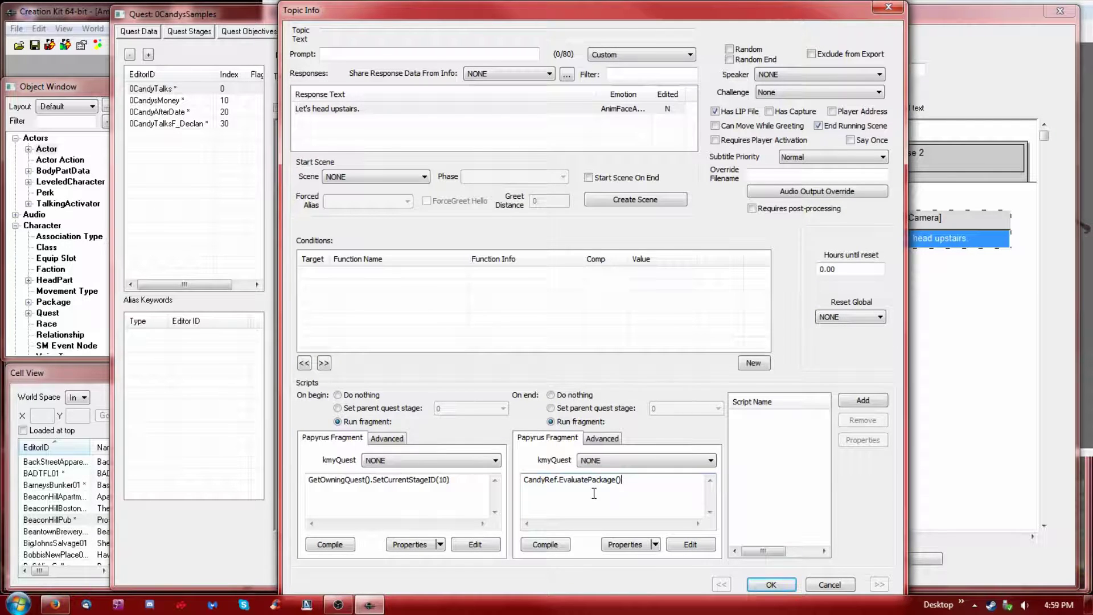
pyautogui.click(633, 543)
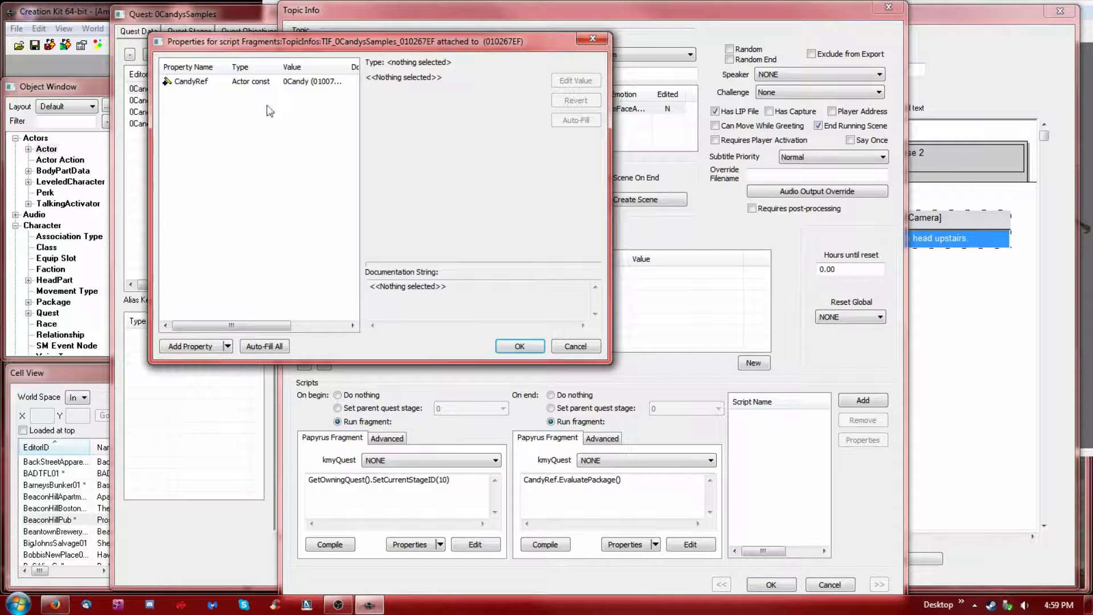
pyautogui.click(193, 82)
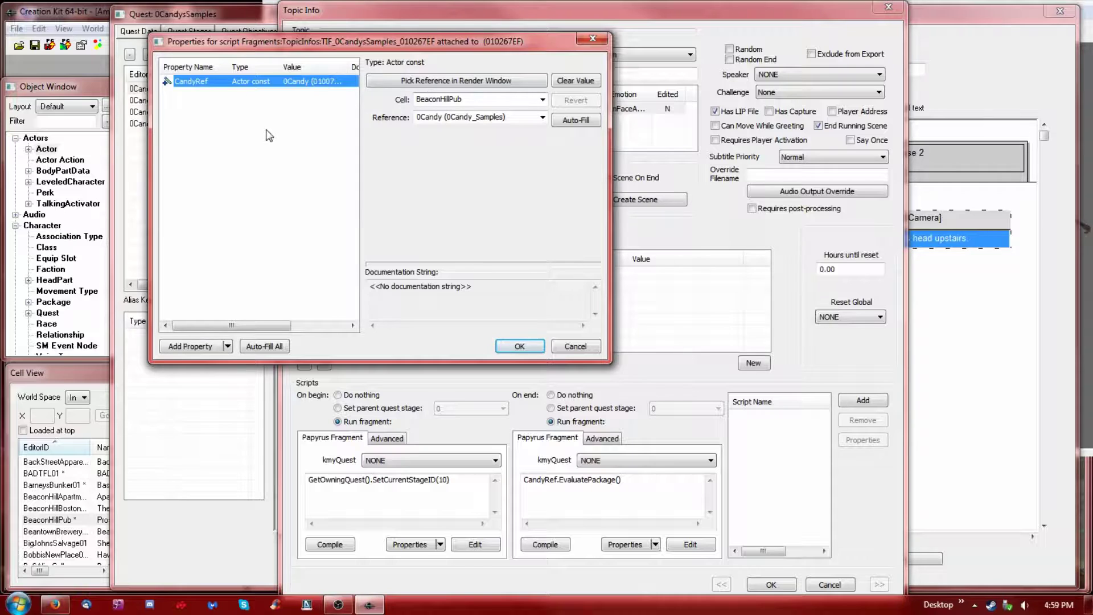
pyautogui.click(575, 345)
# Step: Examine the GetOwningQuest and SetCurrentStageID(10) parts of the on-begin fragment, and the on-end EvaluatePackage call
pyautogui.click(381, 482)
pyautogui.moveTo(318, 479); pyautogui.dragTo(454, 481)
pyautogui.click(385, 482)
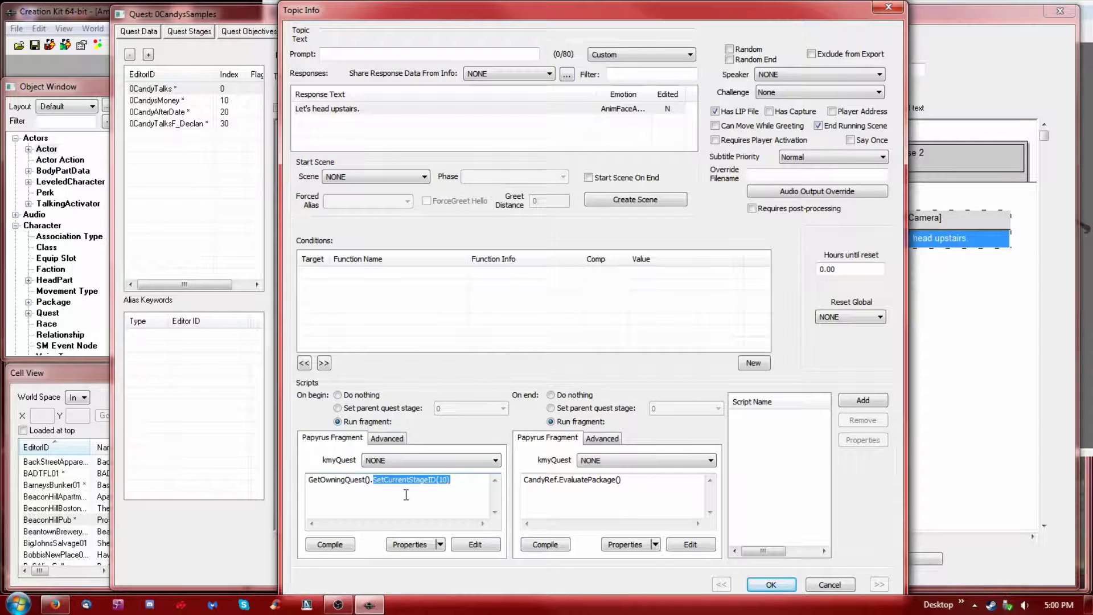
pyautogui.moveTo(354, 479); pyautogui.dragTo(308, 479)
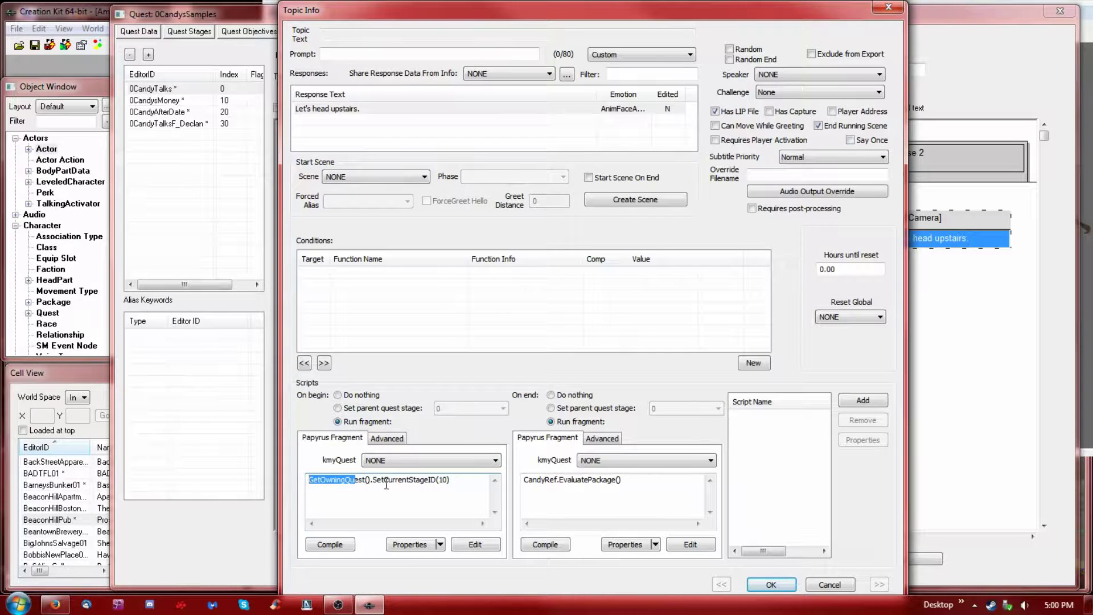
pyautogui.moveTo(396, 481); pyautogui.dragTo(426, 487)
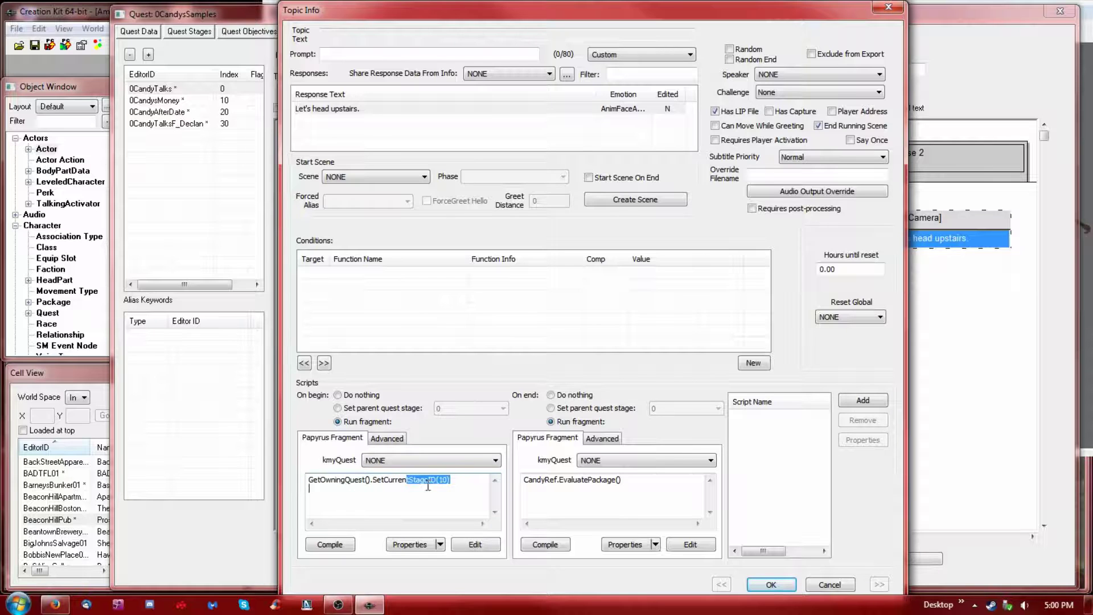
pyautogui.click(459, 487)
pyautogui.click(647, 476)
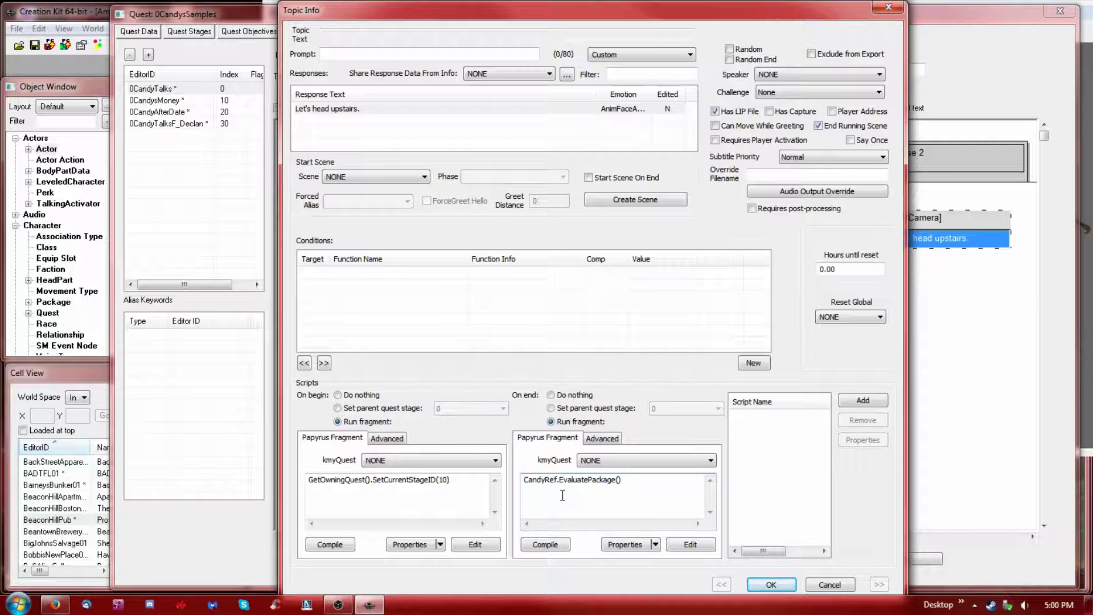
# Step: Examine the GetIsID and GetStage conditions of the 0CandyUpstairs package in the AI package list of the 0Candy_Samples actor
pyautogui.click(78, 96)
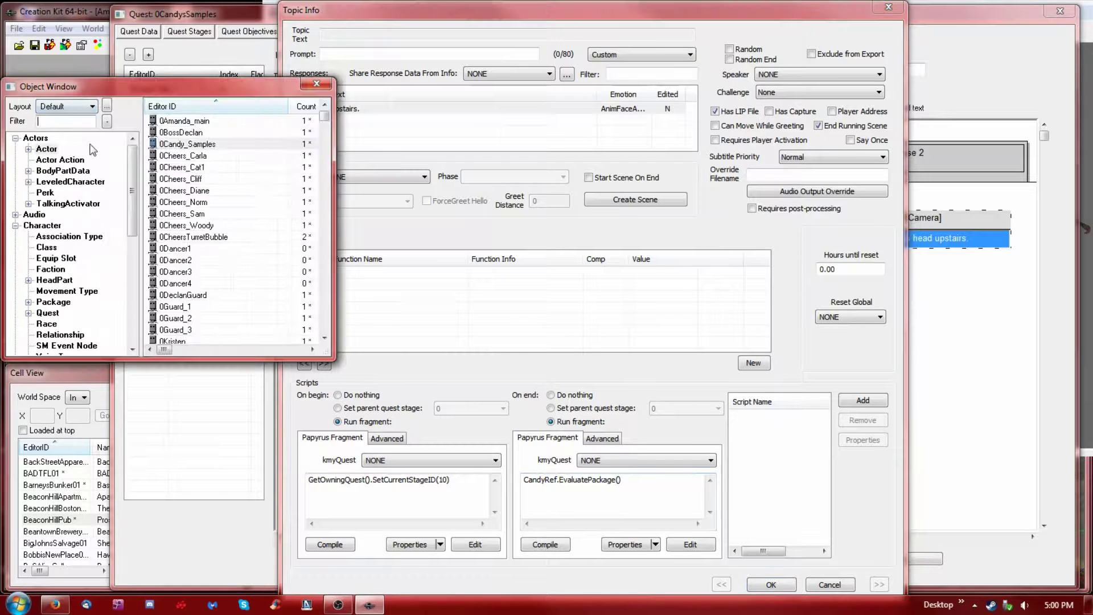
pyautogui.doubleClick(175, 146)
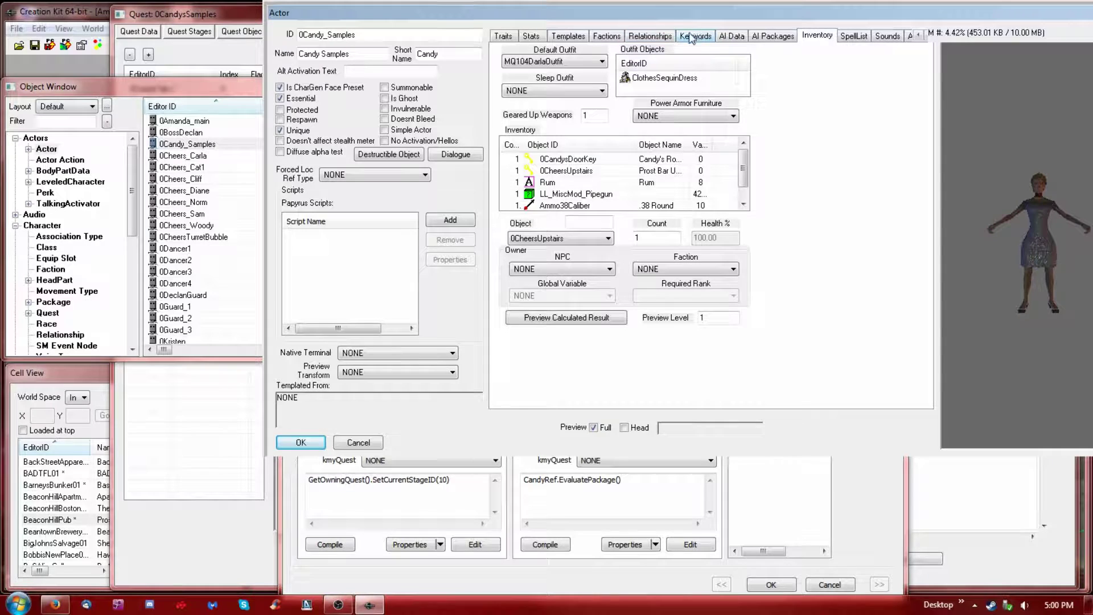
pyautogui.click(773, 35)
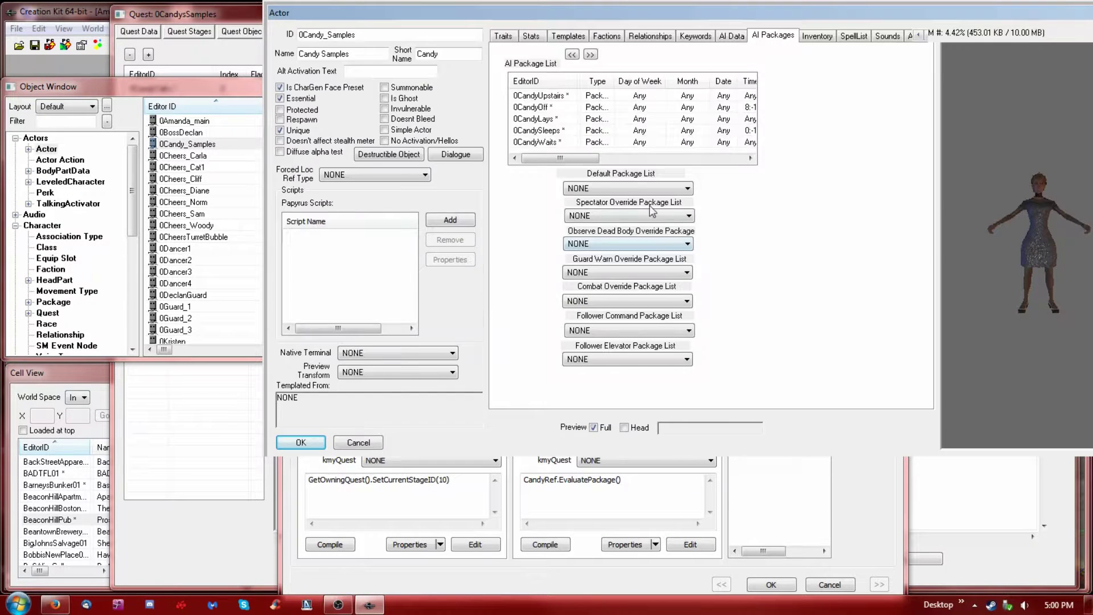
pyautogui.click(548, 98)
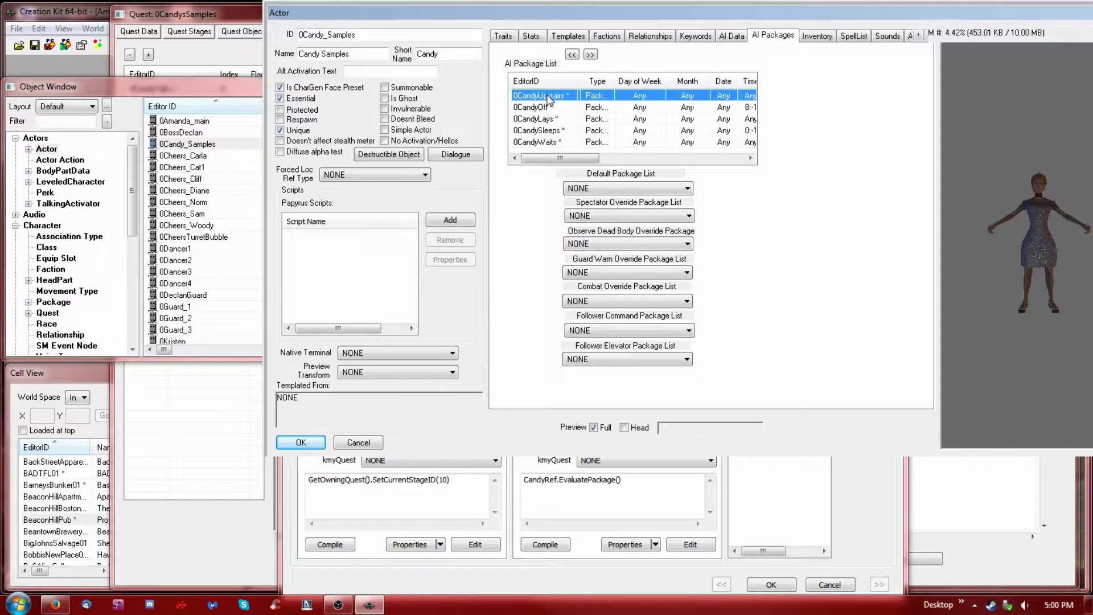
pyautogui.doubleClick(546, 97)
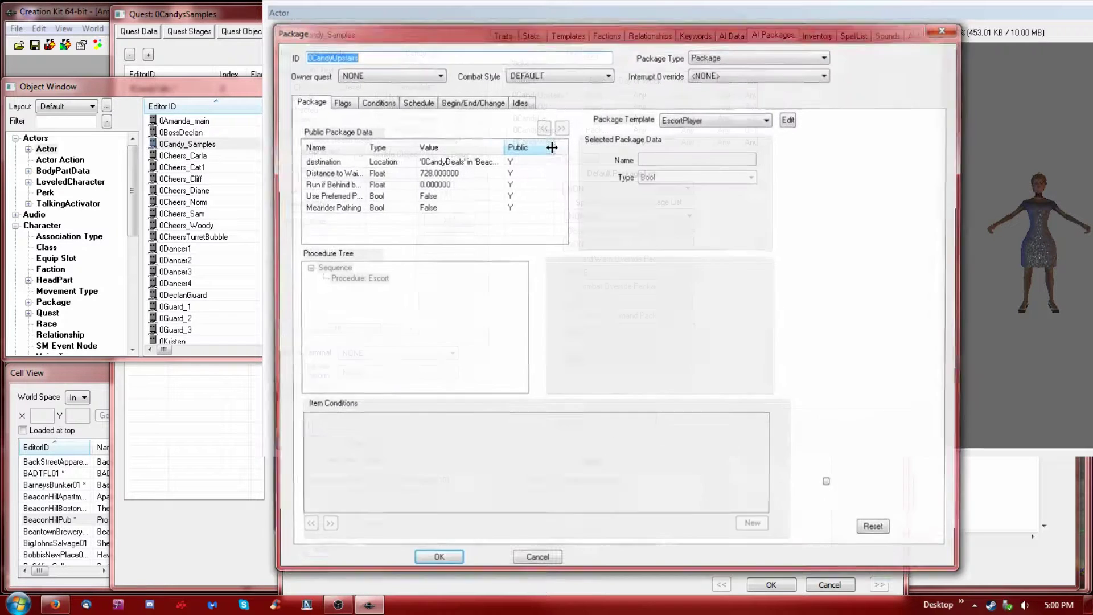
pyautogui.click(375, 101)
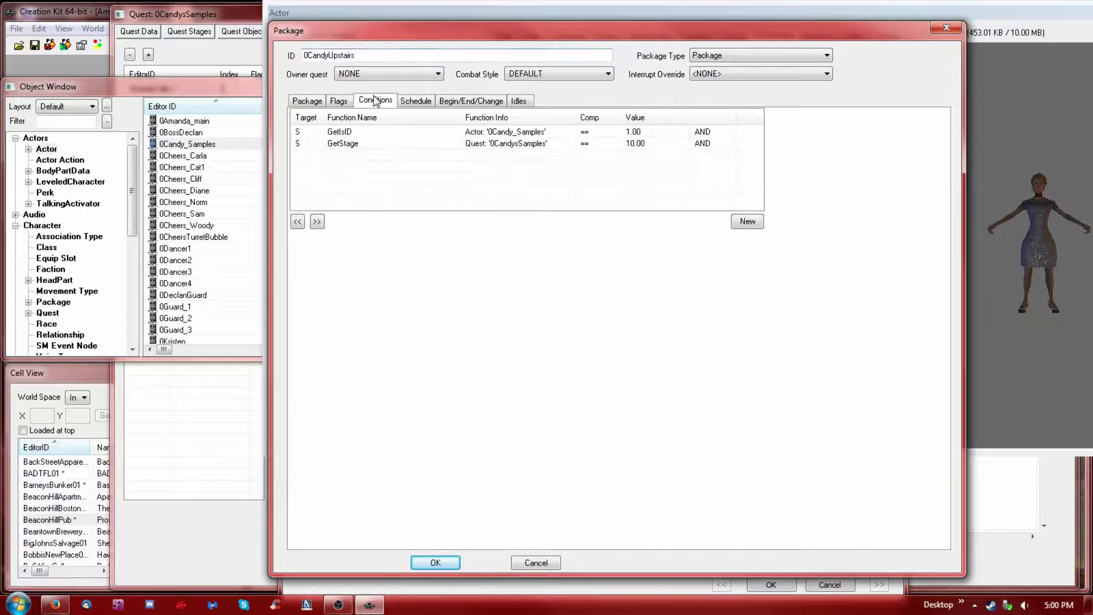
pyautogui.click(515, 131)
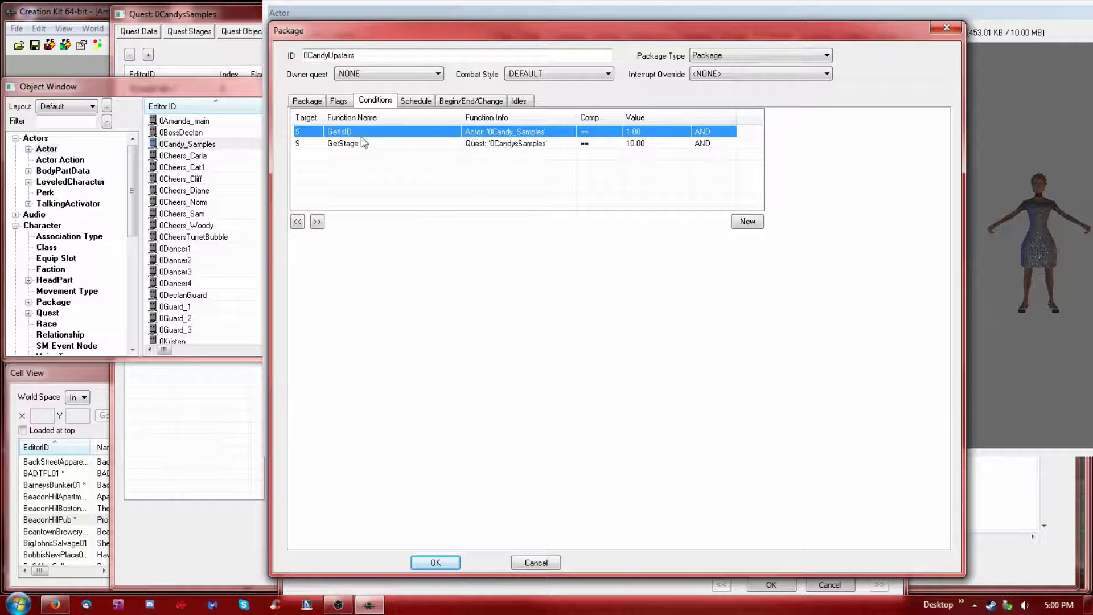
pyautogui.click(504, 145)
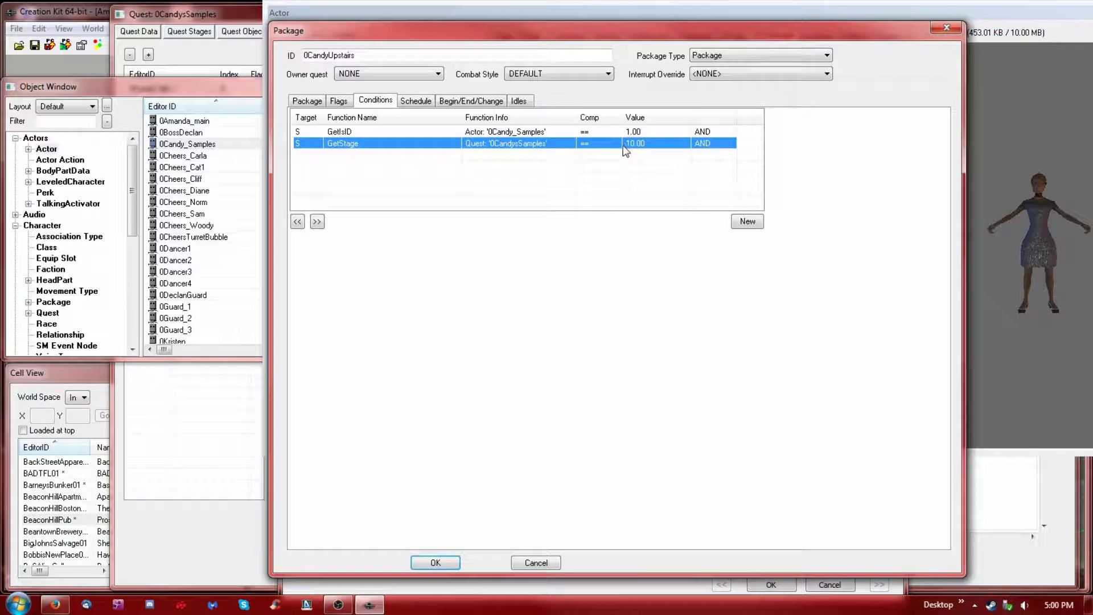
pyautogui.click(433, 562)
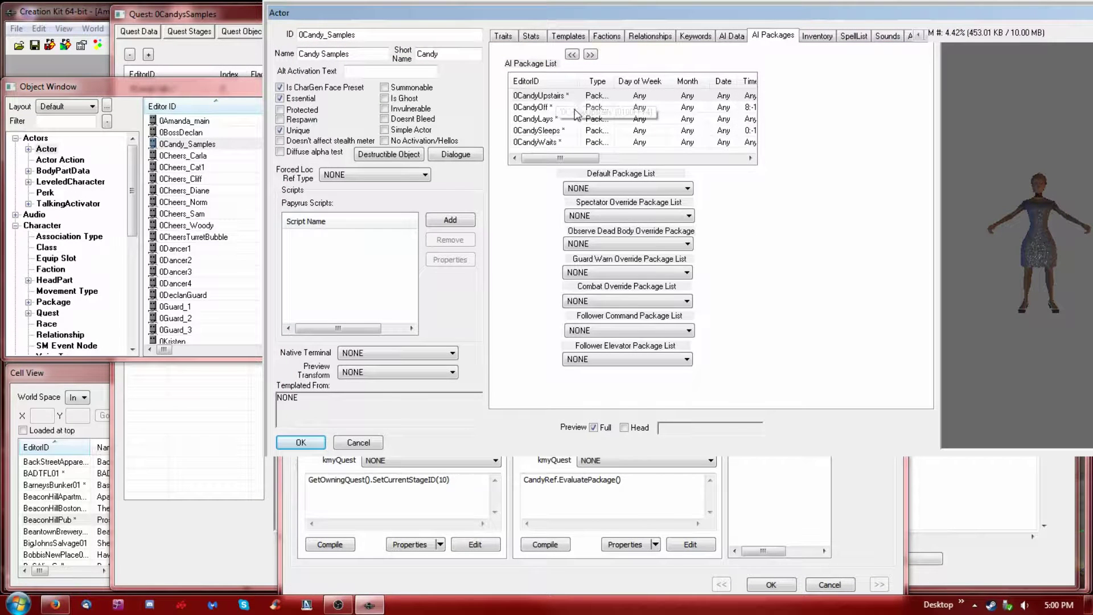
# Step: Check the GetStage condition of the 0CandyWaits package for comparison with 0CandyUpstairs
pyautogui.click(541, 107)
pyautogui.click(549, 96)
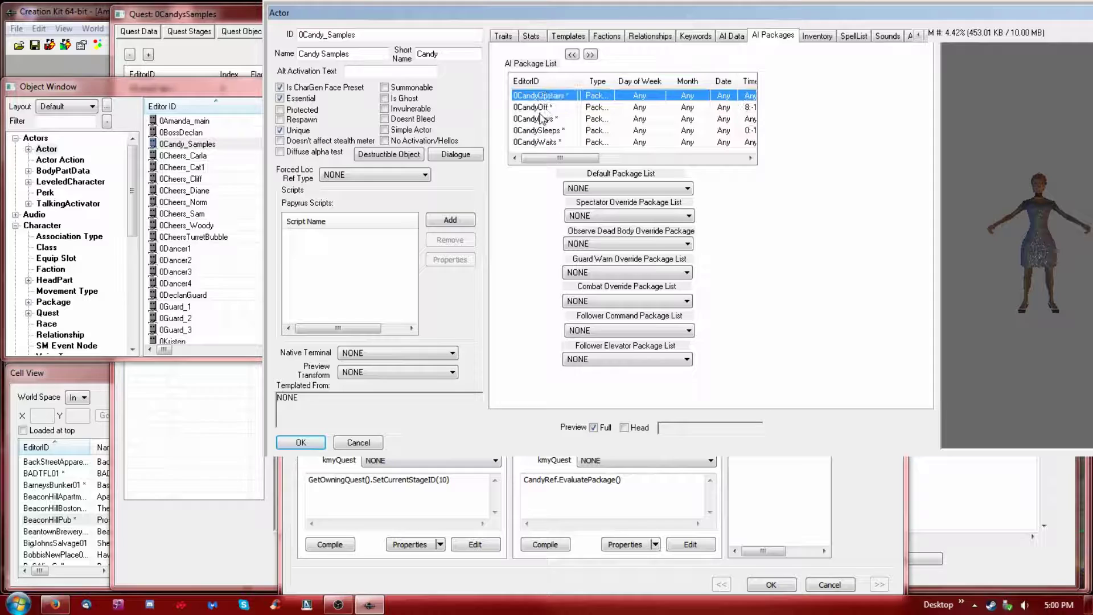
pyautogui.click(547, 142)
pyautogui.doubleClick(546, 142)
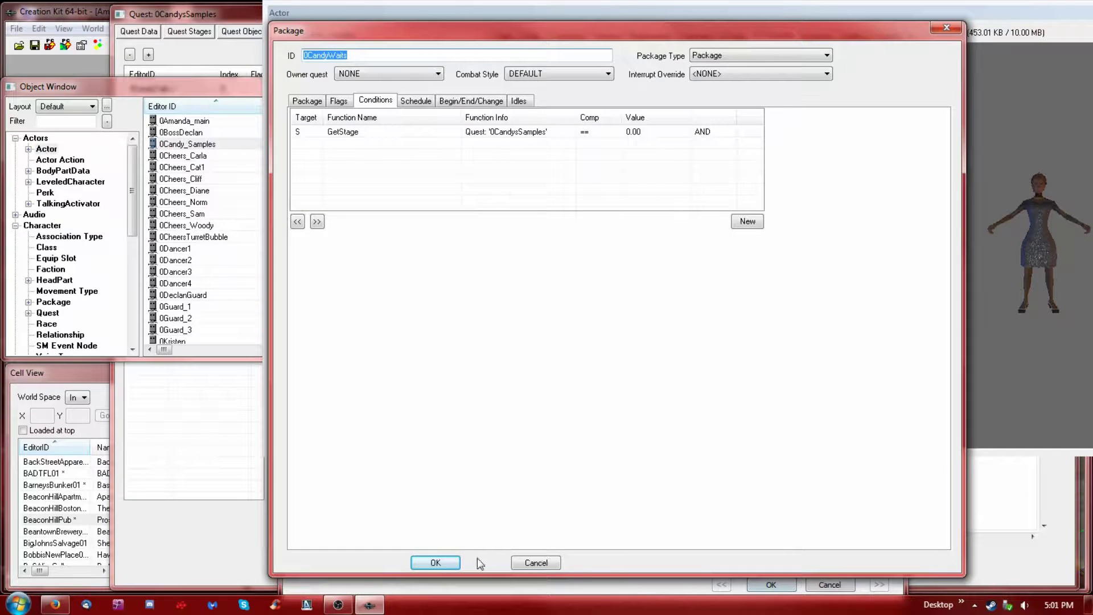
pyautogui.click(435, 562)
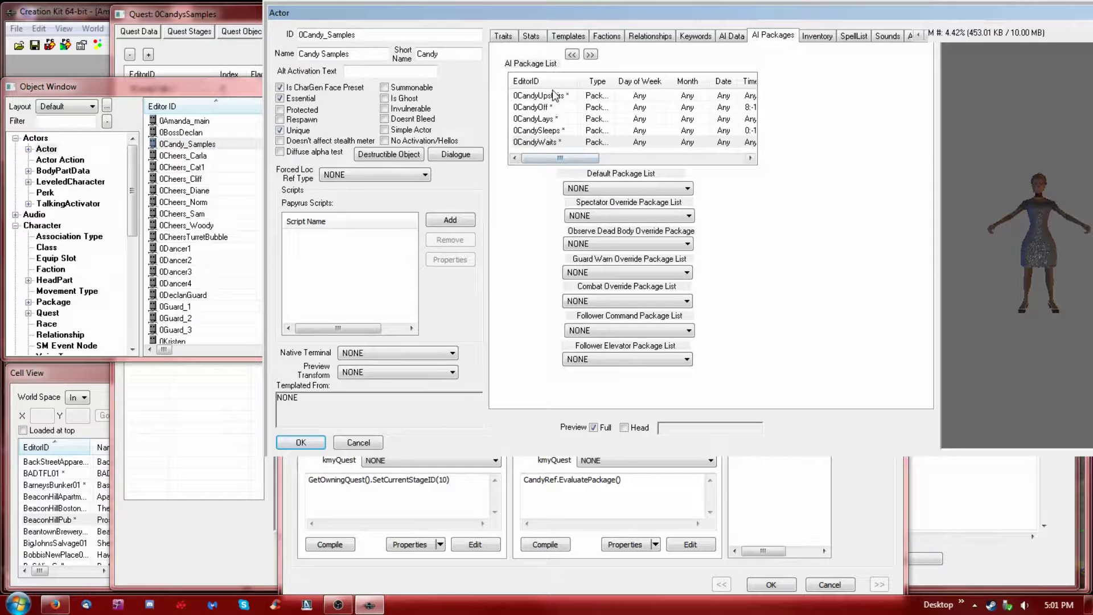
# Step: Examine the destination of the 0CandyUpstairs package and view its 0CandyDeals marker in the BeaconHillPub cell
pyautogui.doubleClick(550, 96)
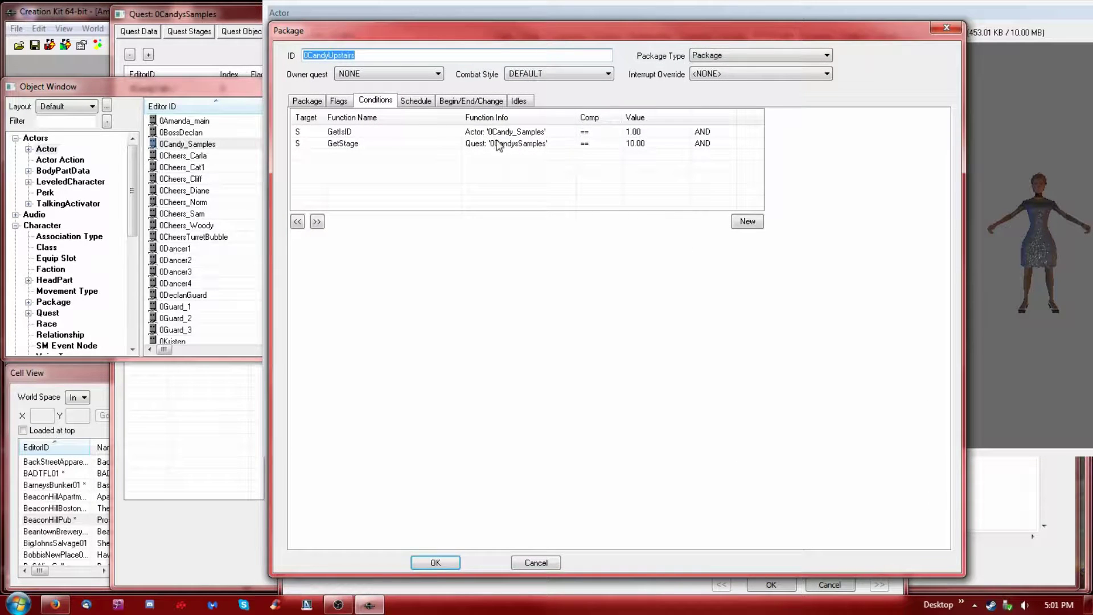
pyautogui.click(310, 102)
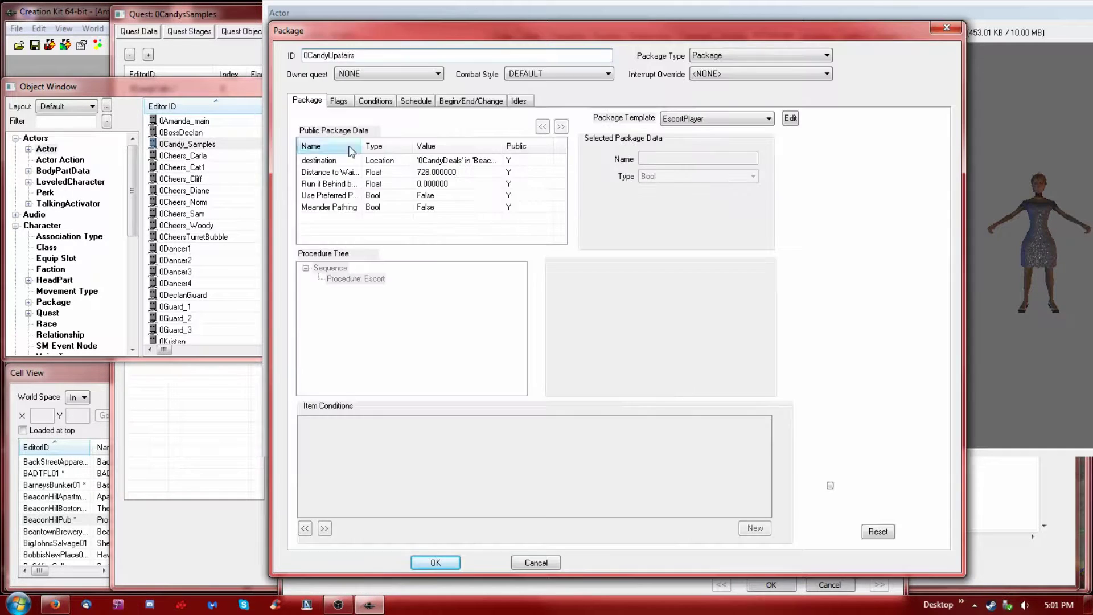
pyautogui.click(426, 161)
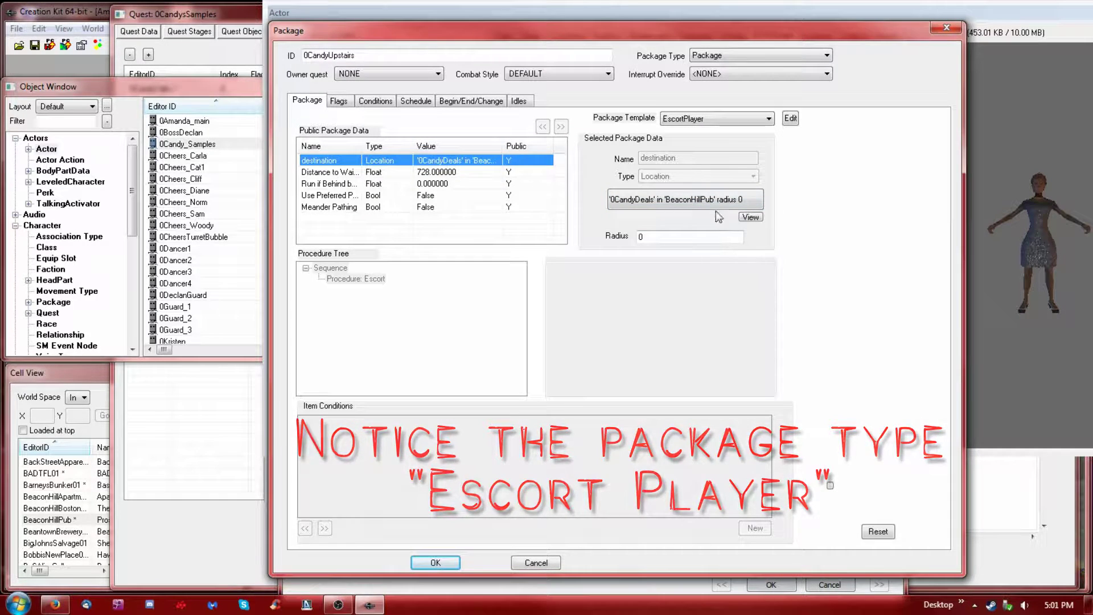
pyautogui.click(1080, 470)
pyautogui.moveTo(766, 247); pyautogui.dragTo(660, 364, button='middle')
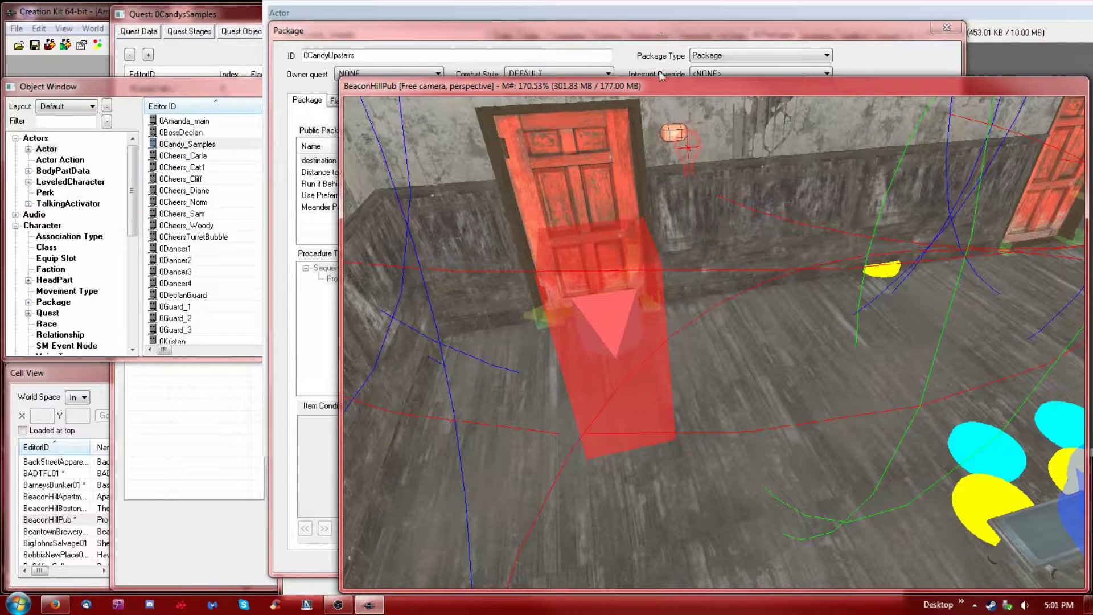
pyautogui.click(695, 35)
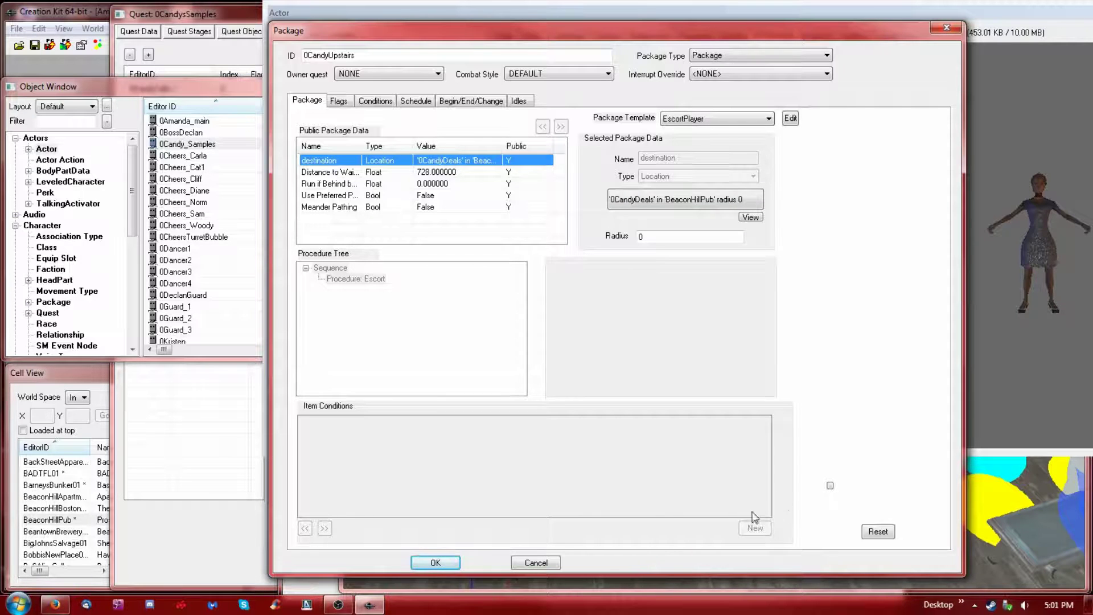
pyautogui.click(428, 562)
# Step: Recheck the quest stage condition of the 0CandyUpstairs package and leave it unchanged
pyautogui.doubleClick(535, 95)
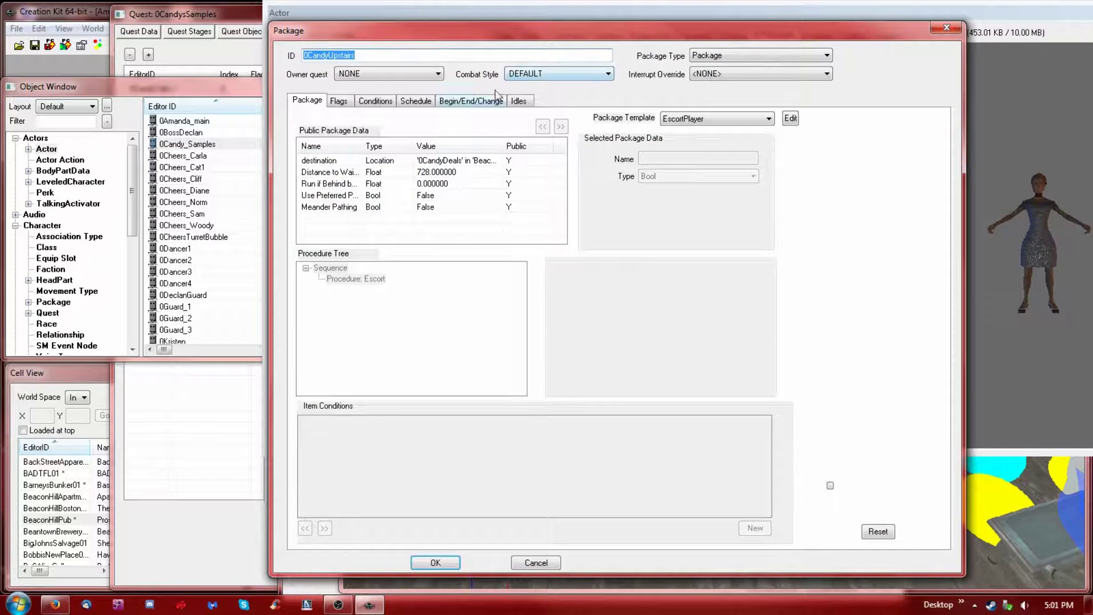
pyautogui.click(377, 100)
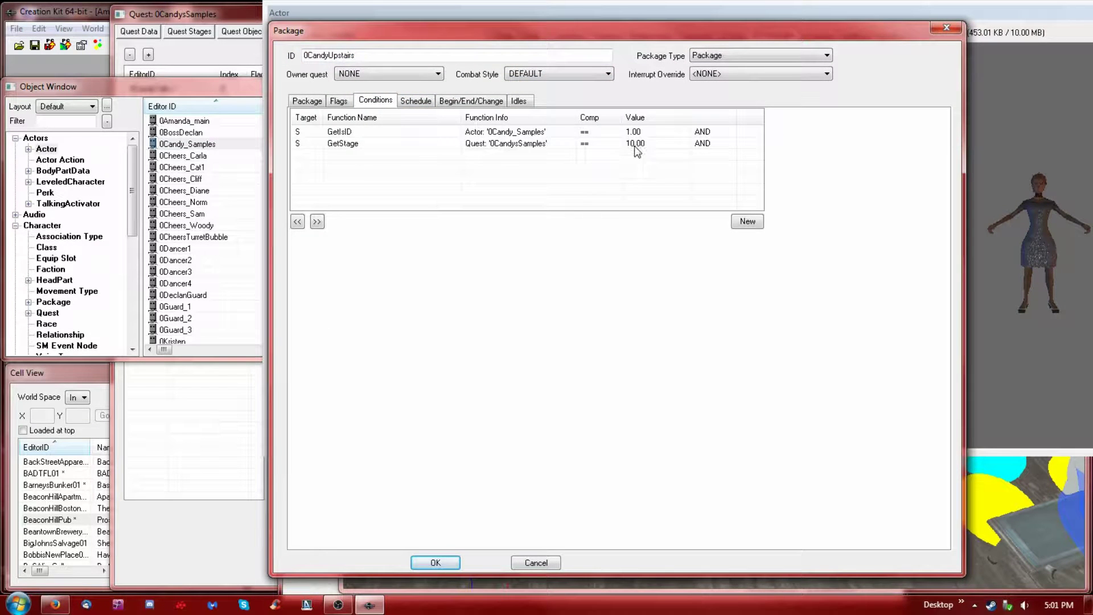
pyautogui.click(443, 563)
# Step: Examine the conditions, flags and package data of the 0CandyLays package, and return to the topic info without changes
pyautogui.doubleClick(541, 120)
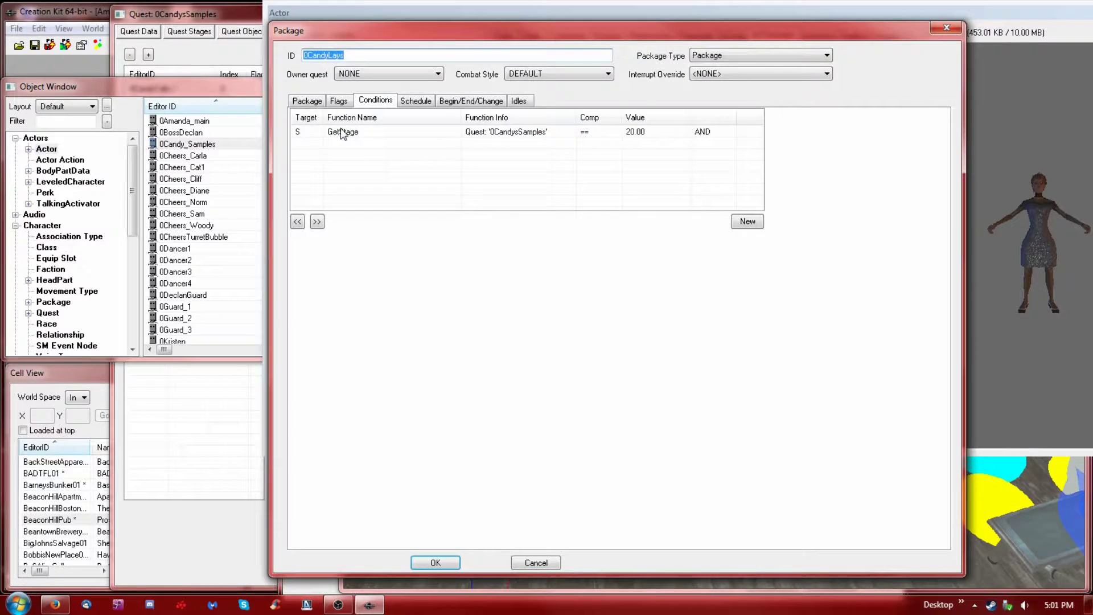
pyautogui.click(342, 133)
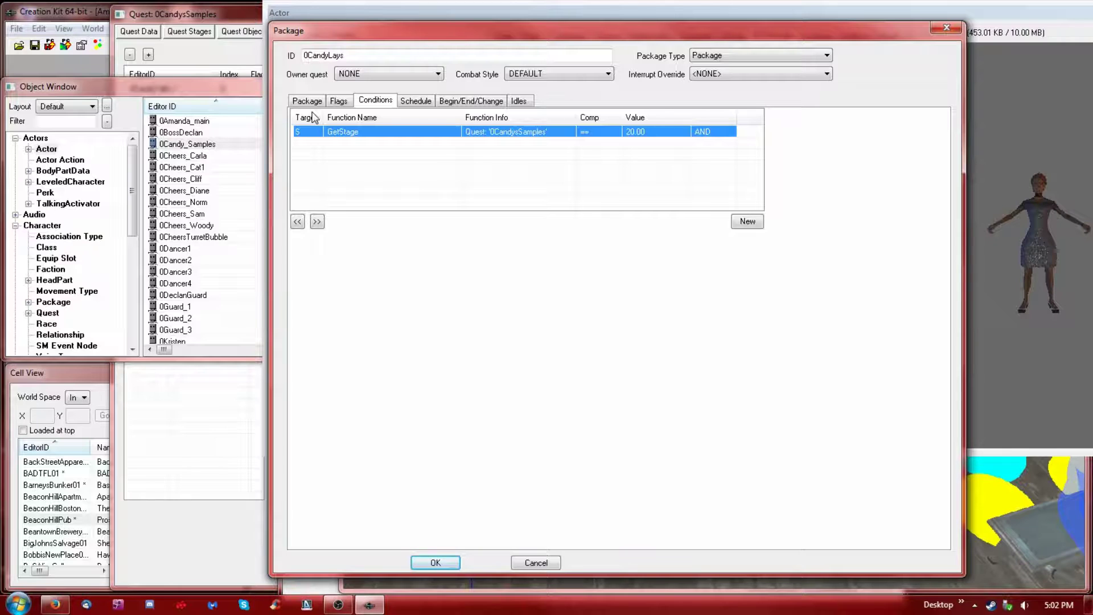
pyautogui.click(339, 101)
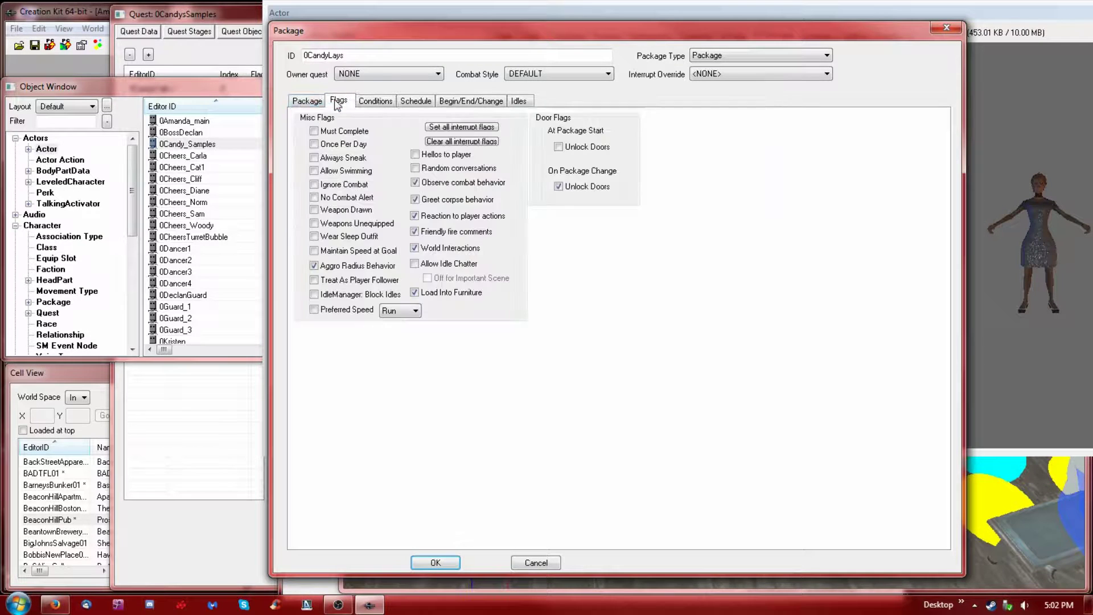
pyautogui.click(297, 102)
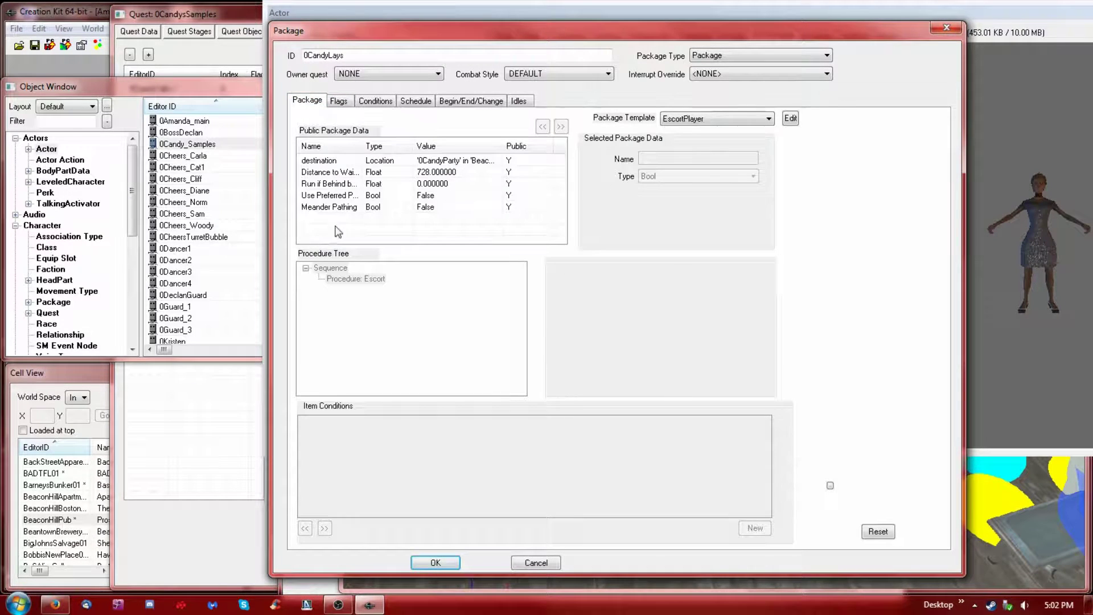
pyautogui.click(553, 566)
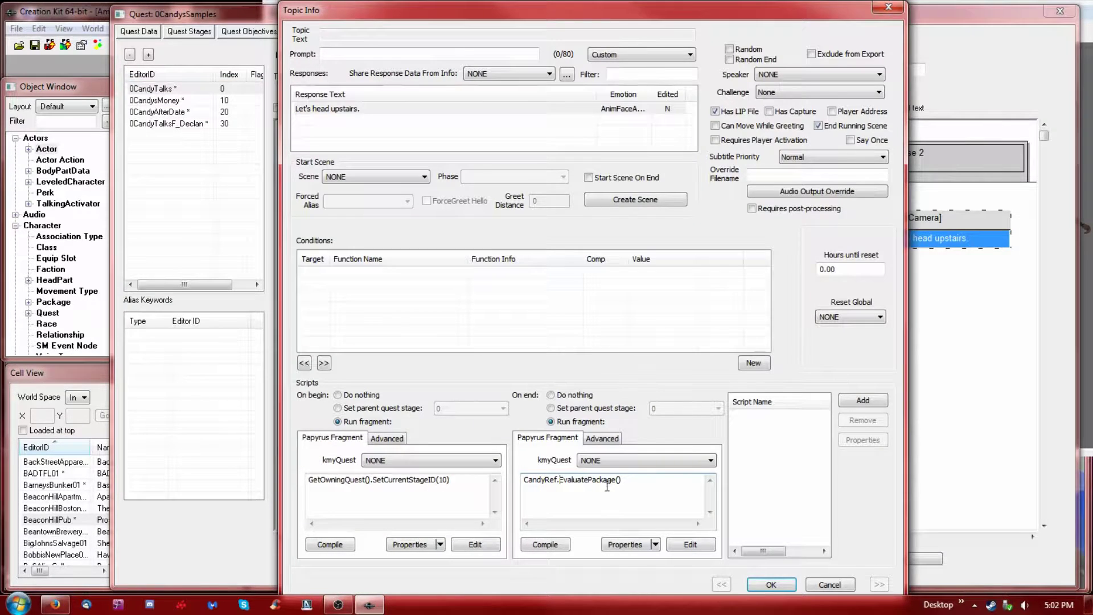
# Step: Inspect the CandyRef property behind the on-end EvaluatePackage() call, widening the property list's type column
pyautogui.moveTo(580, 481); pyautogui.dragTo(632, 482)
pyautogui.click(626, 545)
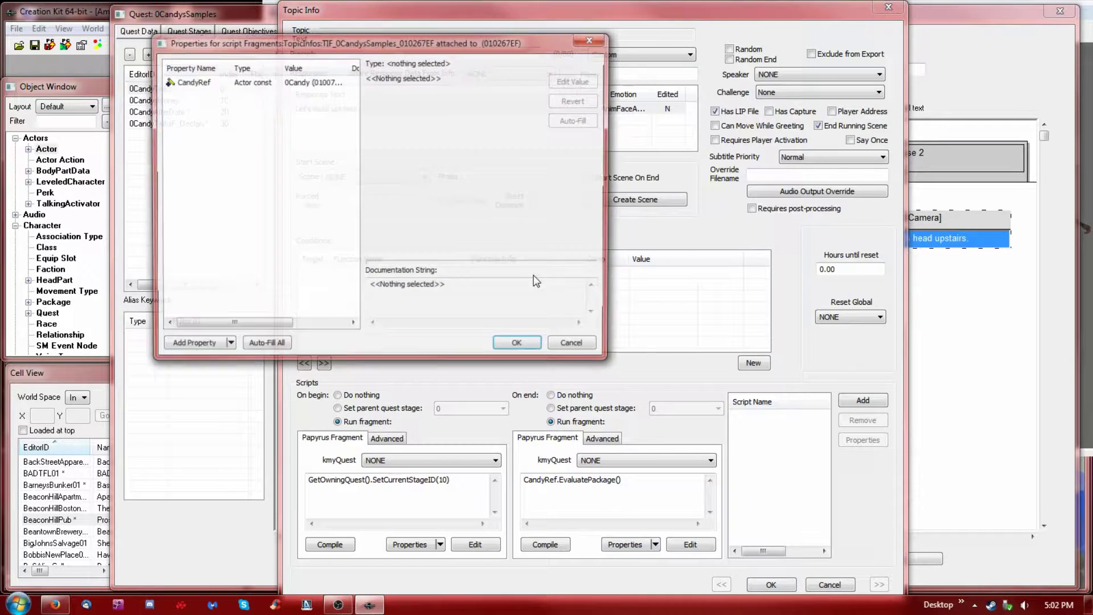
pyautogui.click(194, 83)
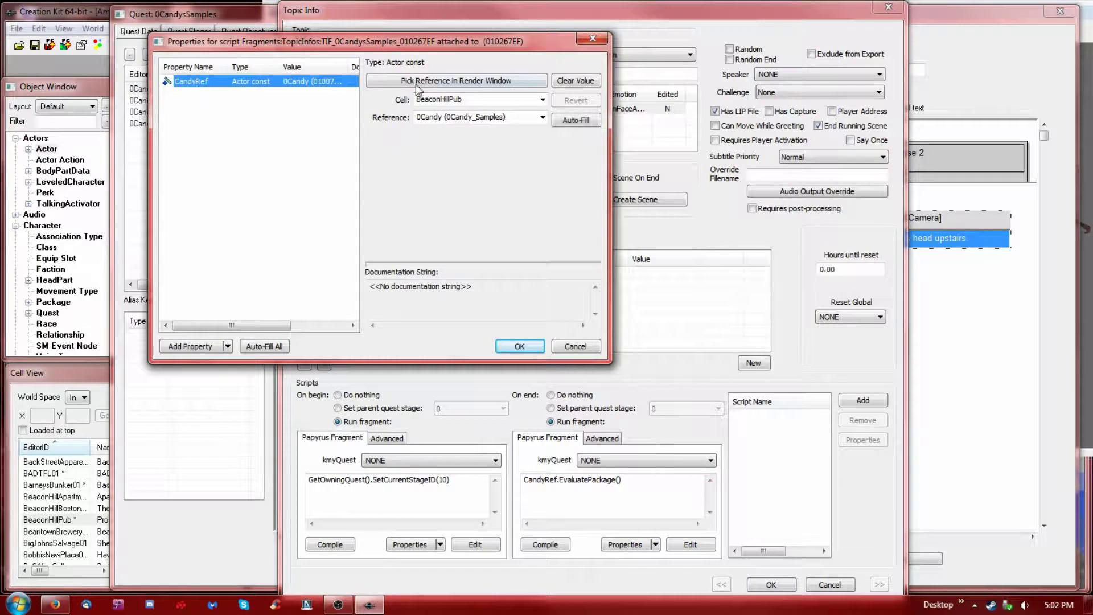
pyautogui.moveTo(281, 62); pyautogui.dragTo(320, 63)
# Step: Examine the type choices, including Actor, and the name field for adding a script property, without adding one
pyautogui.click(191, 346)
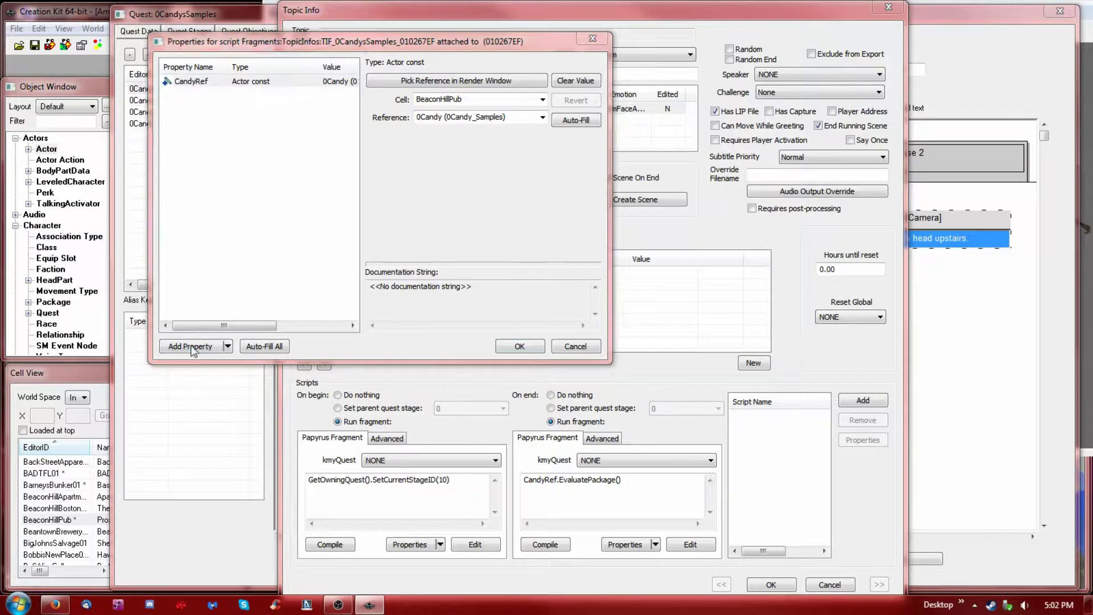
pyautogui.click(306, 87)
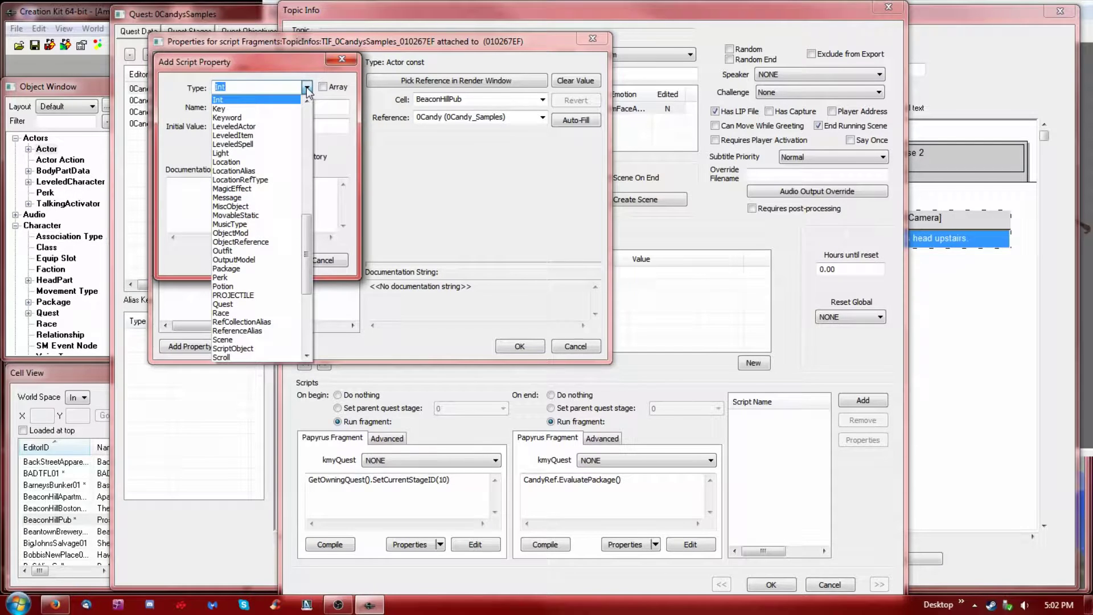
pyautogui.scroll(5, 308, 154)
pyautogui.scroll(4, 316, 133)
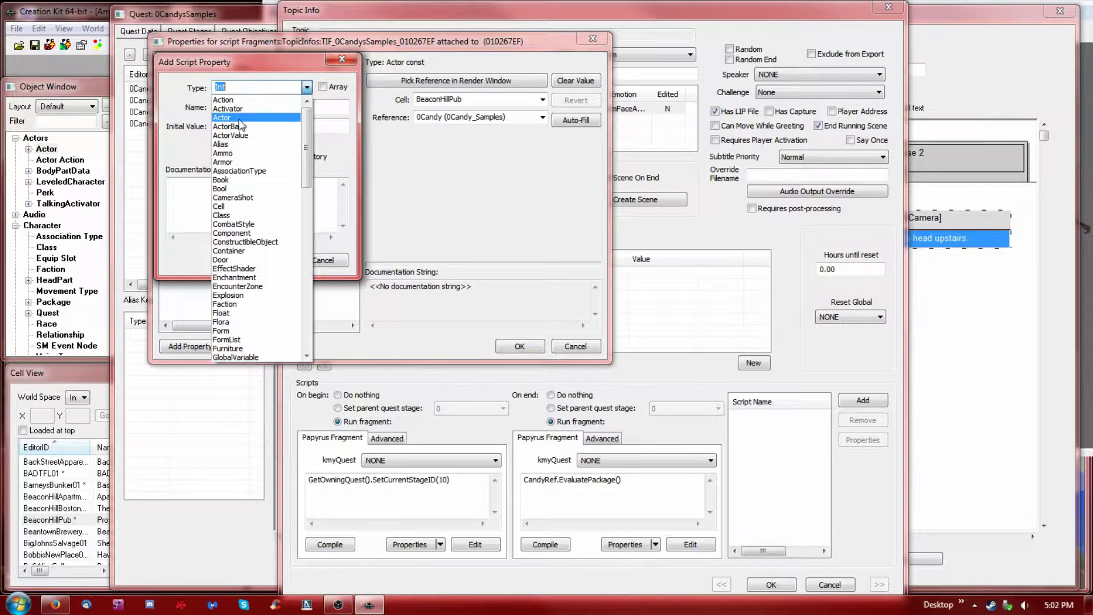
pyautogui.click(293, 62)
pyautogui.click(264, 107)
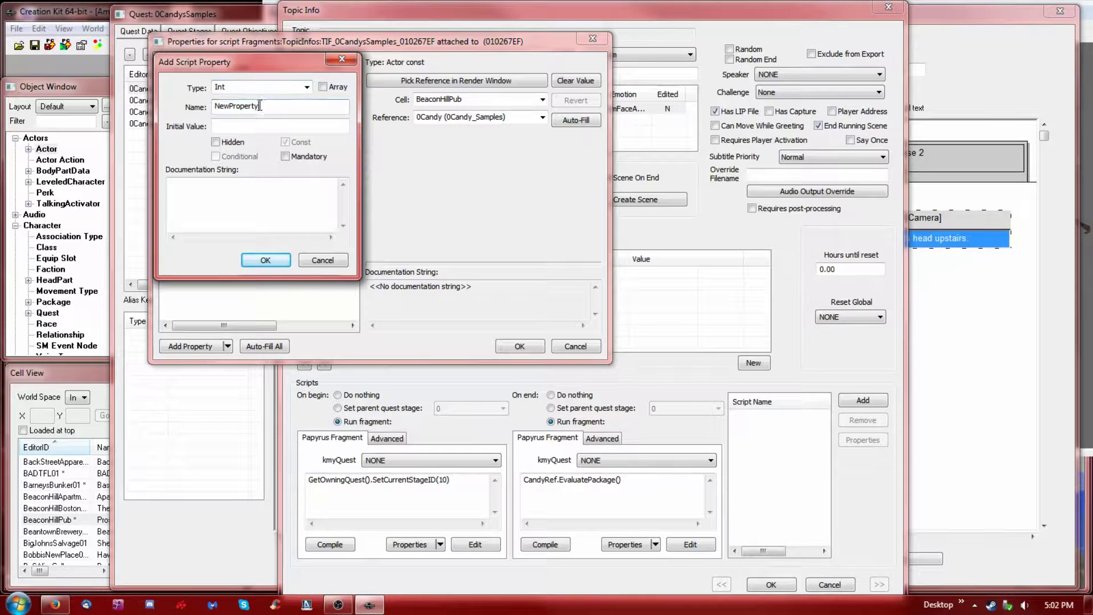
pyautogui.moveTo(261, 63); pyautogui.dragTo(616, 79)
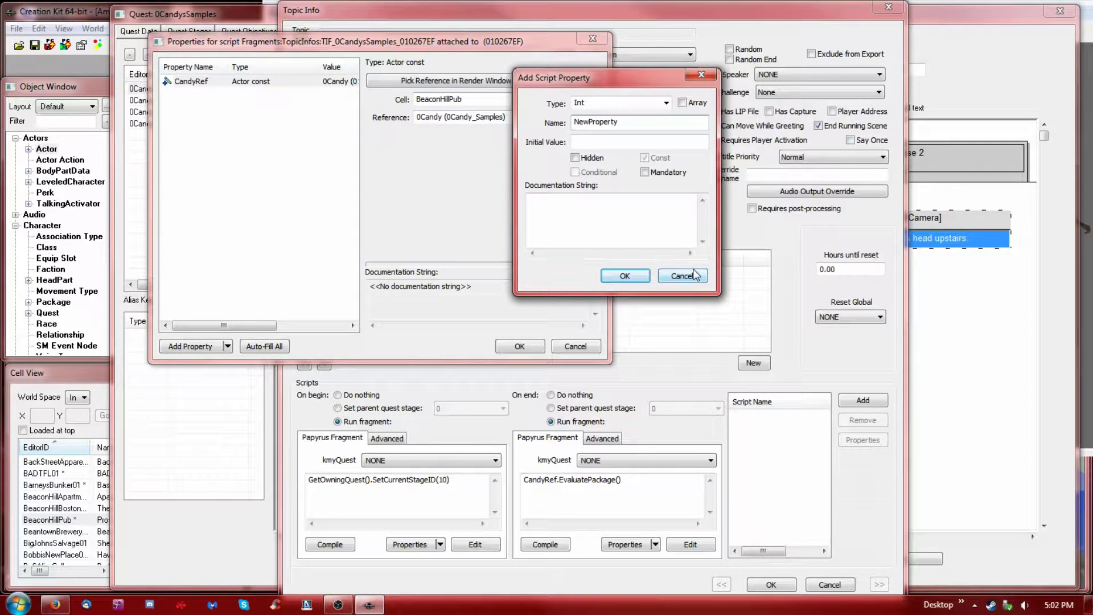
pyautogui.moveTo(630, 123); pyautogui.dragTo(518, 119)
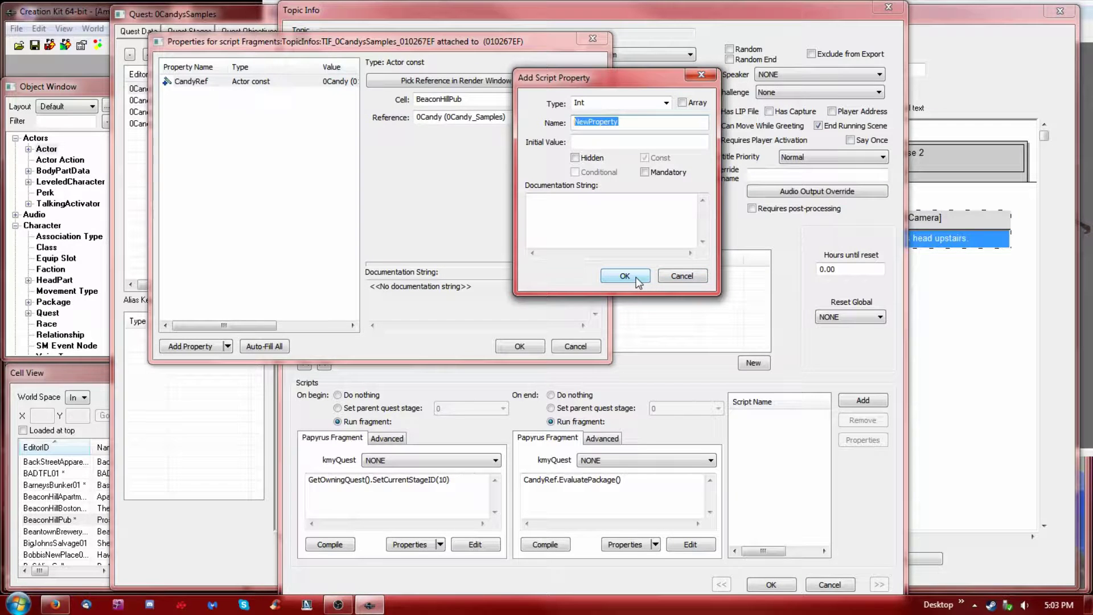
pyautogui.click(690, 277)
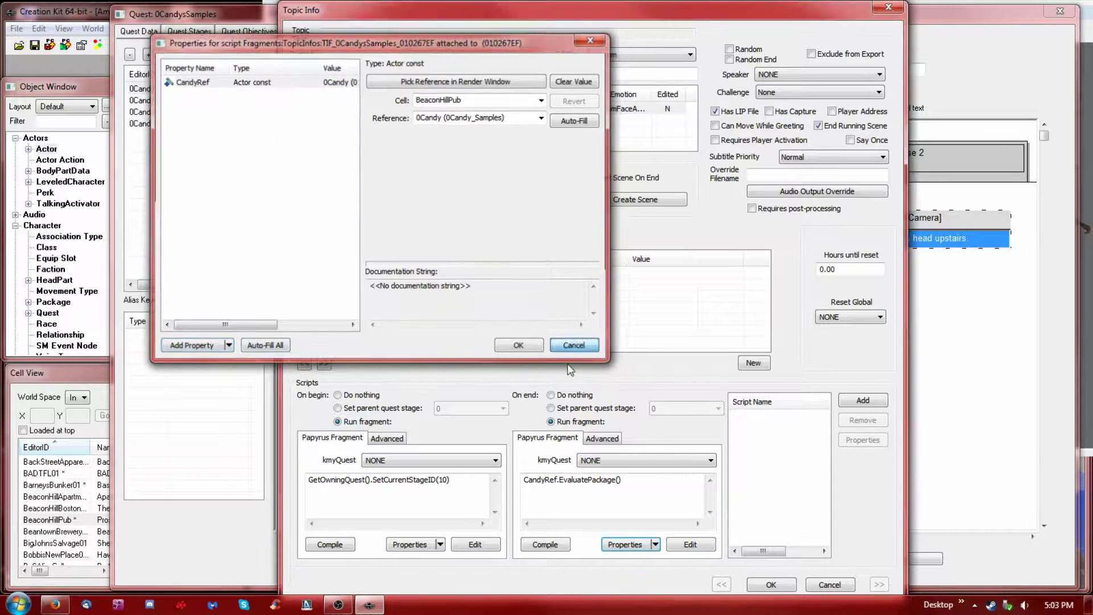
pyautogui.click(586, 347)
# Step: Open the on-begin fragment's script source in OpenOffice Writer with the default ASCII filter options and examine its Scriptname line
pyautogui.click(389, 438)
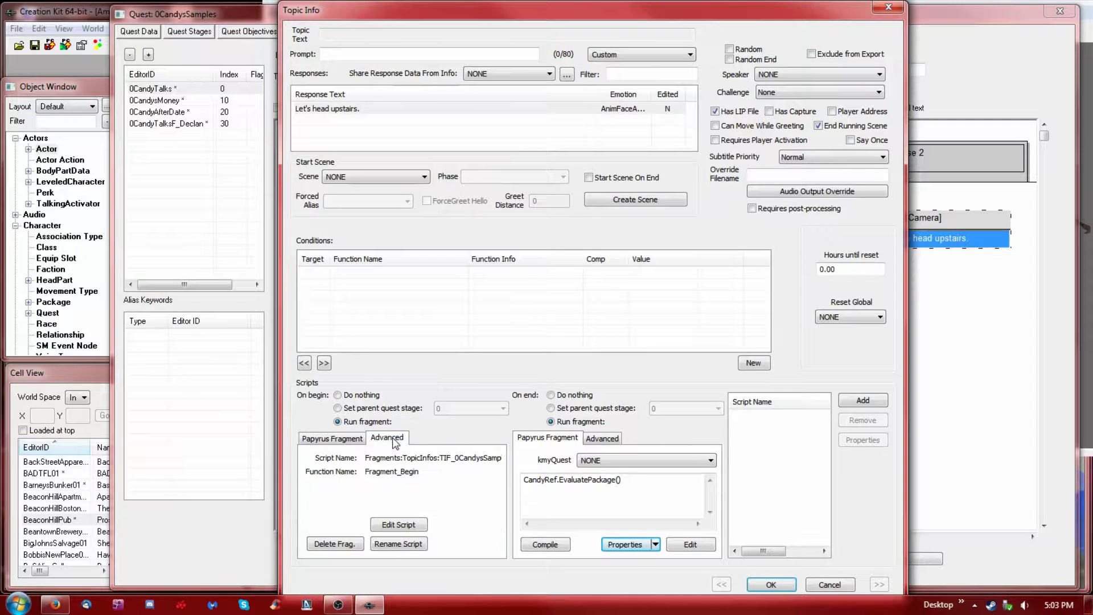
pyautogui.click(398, 524)
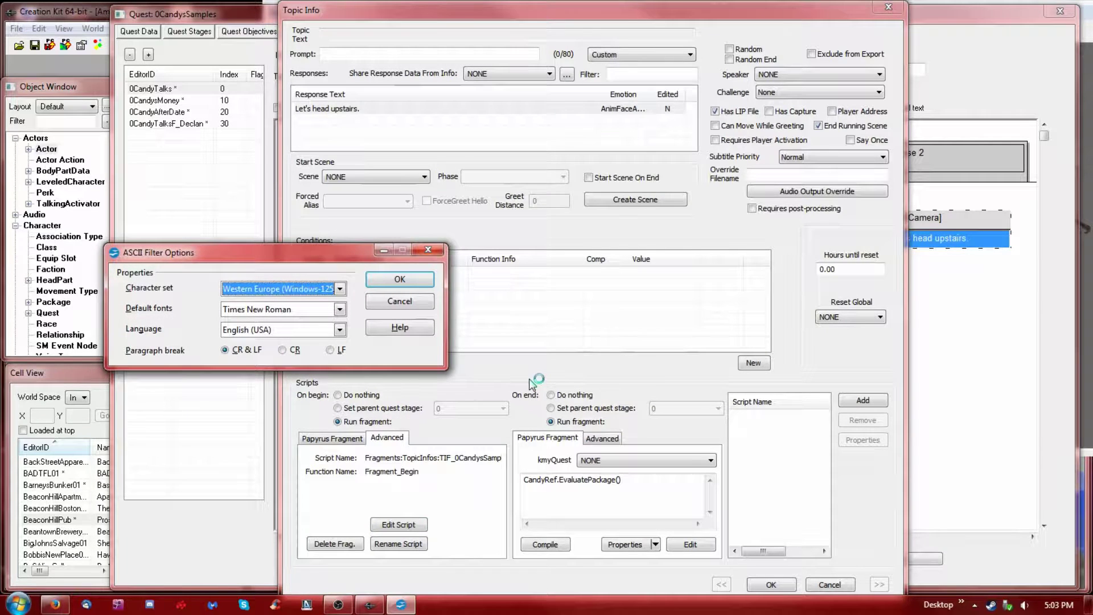
pyautogui.click(399, 280)
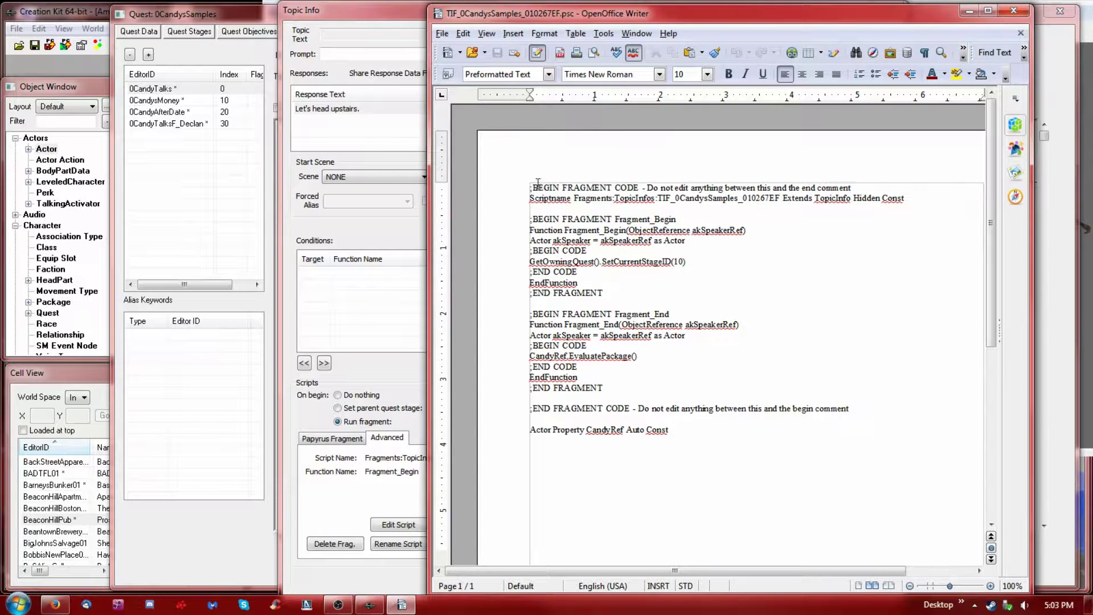
pyautogui.moveTo(530, 198); pyautogui.dragTo(799, 199)
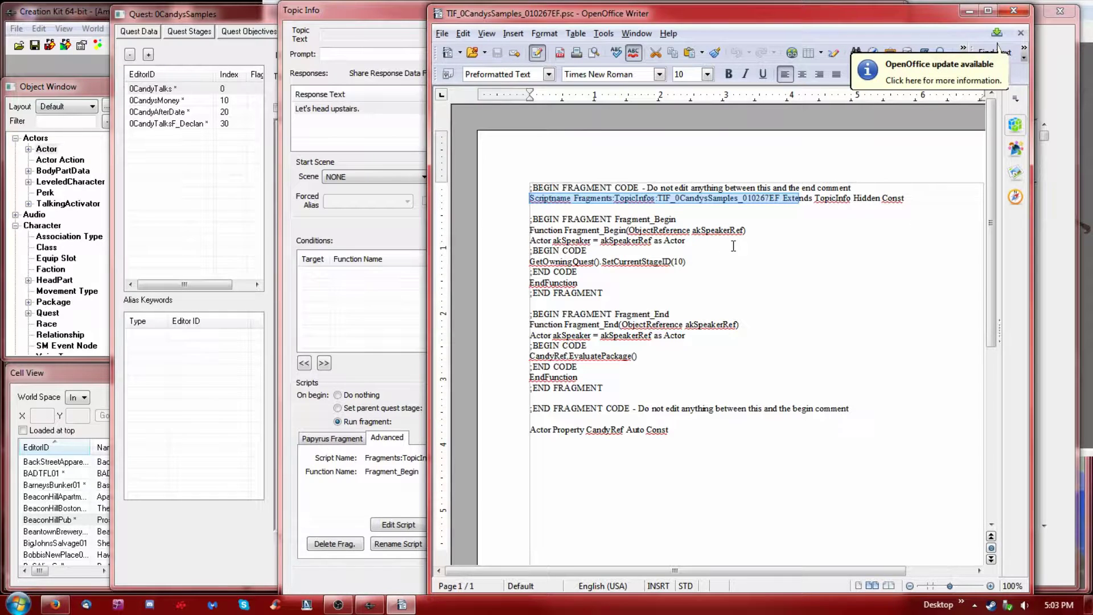
pyautogui.click(640, 230)
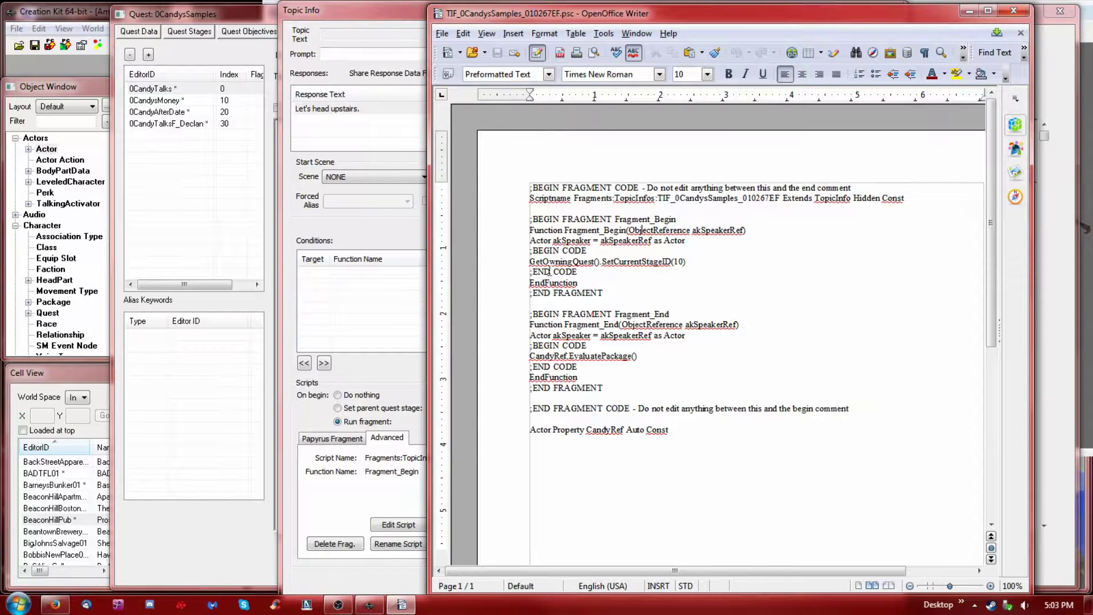
# Step: Compare the script's Fragment_Begin and Fragment_End functions, including SetCurrentStageID(10) and CandyRef.EvaluatePackage(), and close the script file
pyautogui.moveTo(538, 336); pyautogui.dragTo(644, 358)
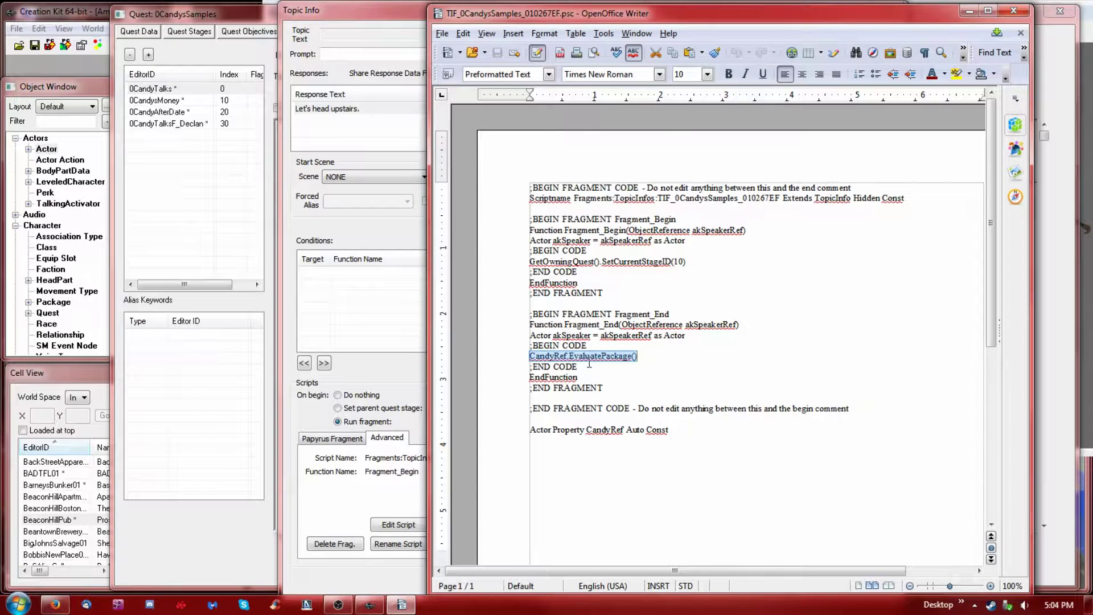
pyautogui.moveTo(531, 262); pyautogui.dragTo(688, 266)
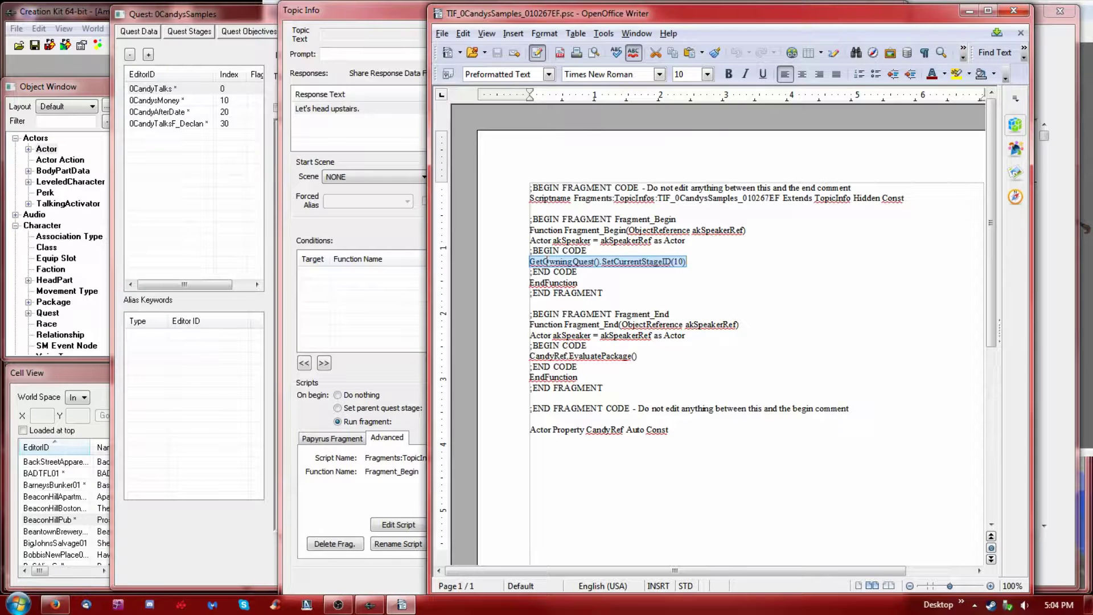
pyautogui.moveTo(672, 315); pyautogui.dragTo(503, 312)
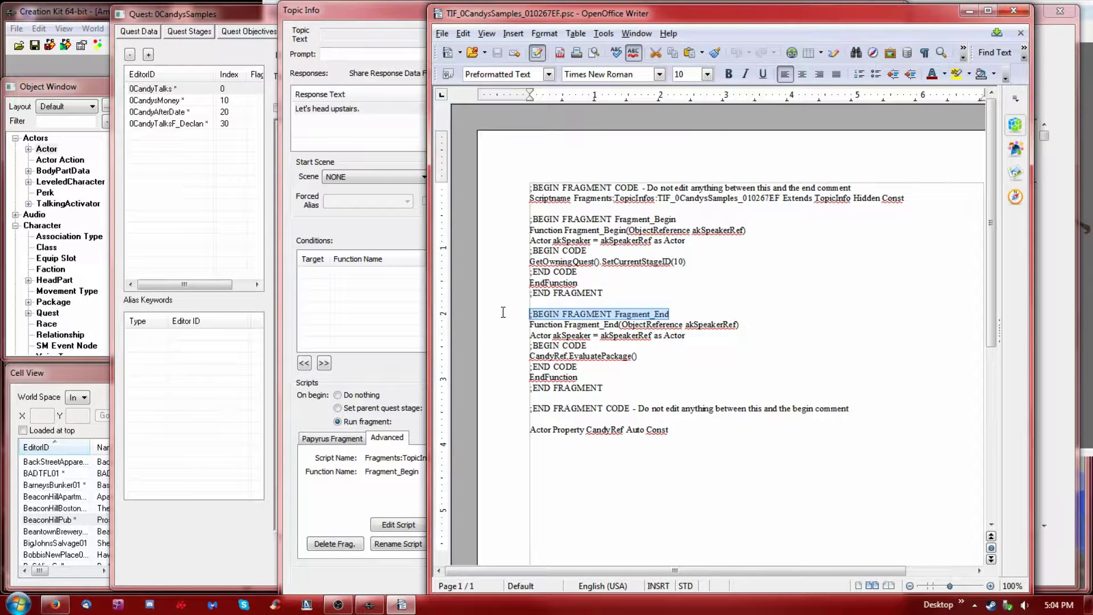
pyautogui.click(610, 325)
pyautogui.moveTo(619, 325); pyautogui.dragTo(532, 329)
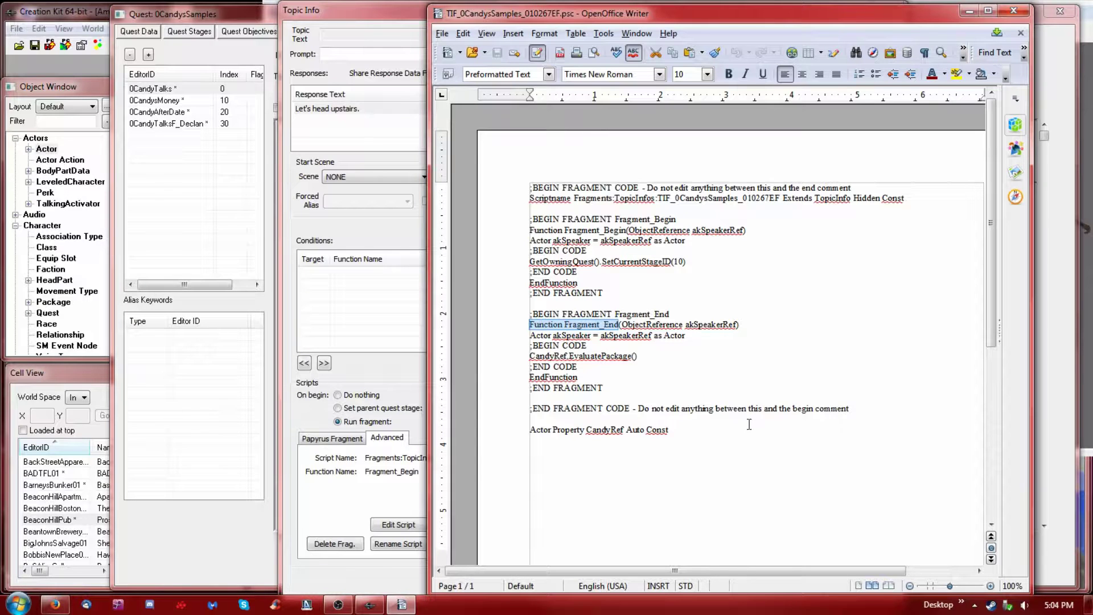
pyautogui.click(1013, 11)
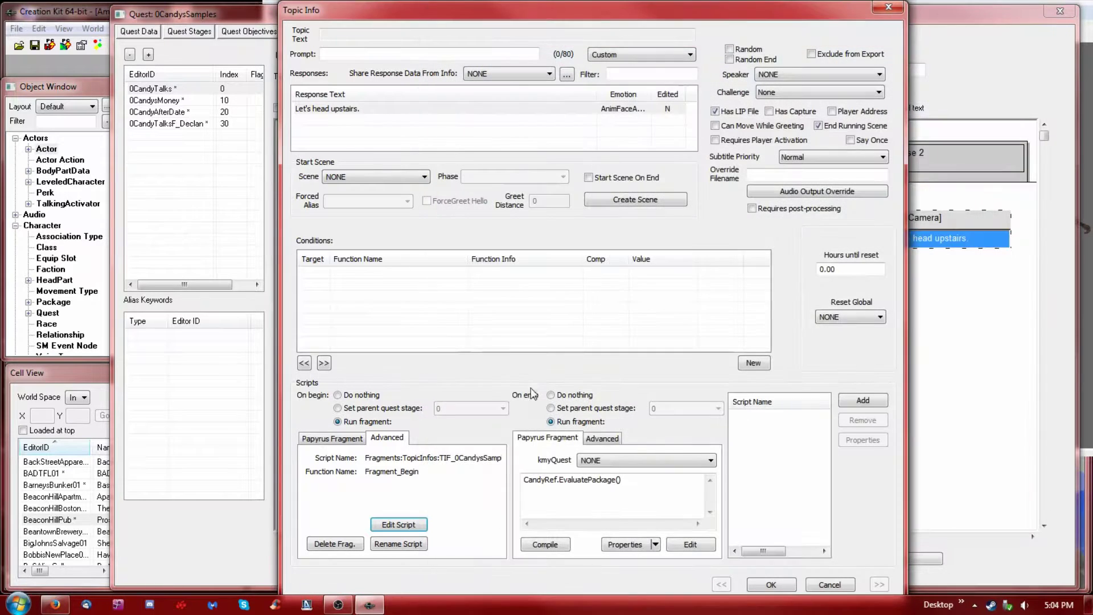
# Step: Inspect the on-begin fragment's CandyRef property and its choice of actor references in BeaconHillPub, and leave the topic info without changes
pyautogui.click(588, 482)
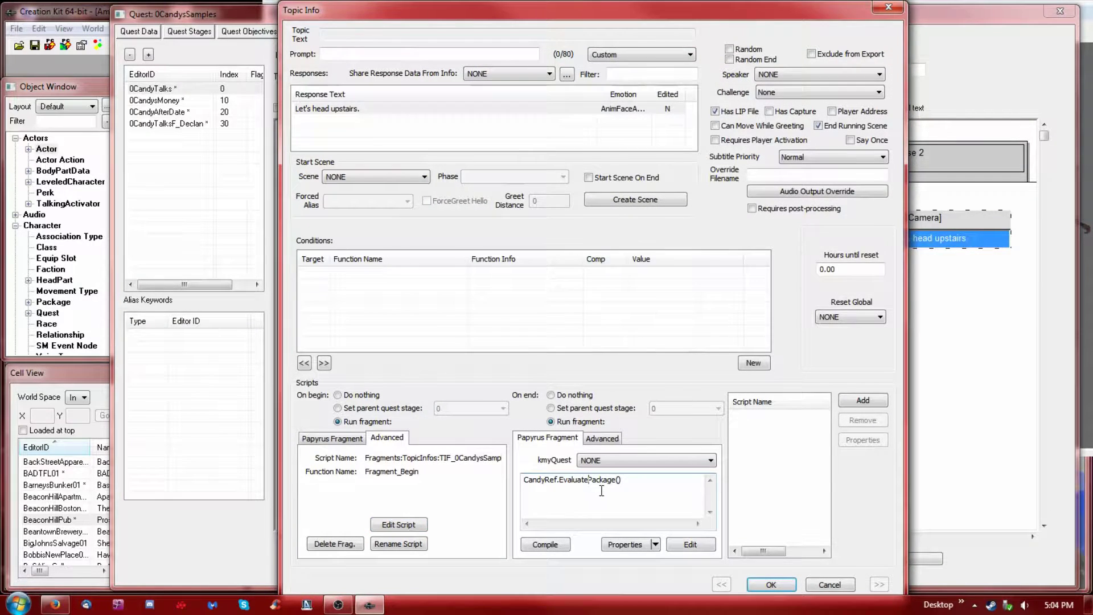
pyautogui.click(336, 437)
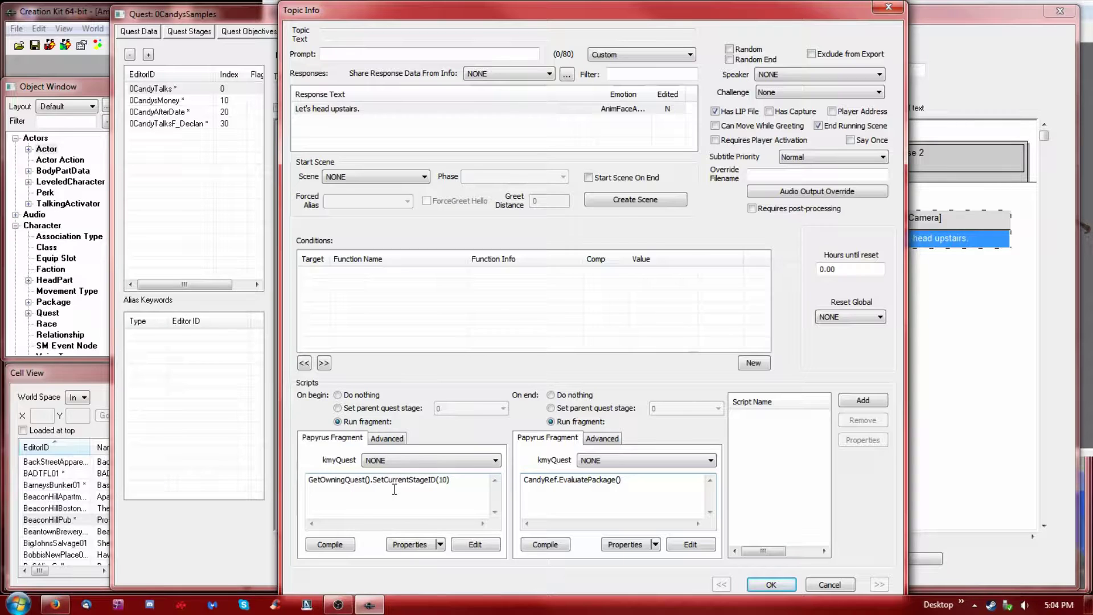
pyautogui.click(410, 544)
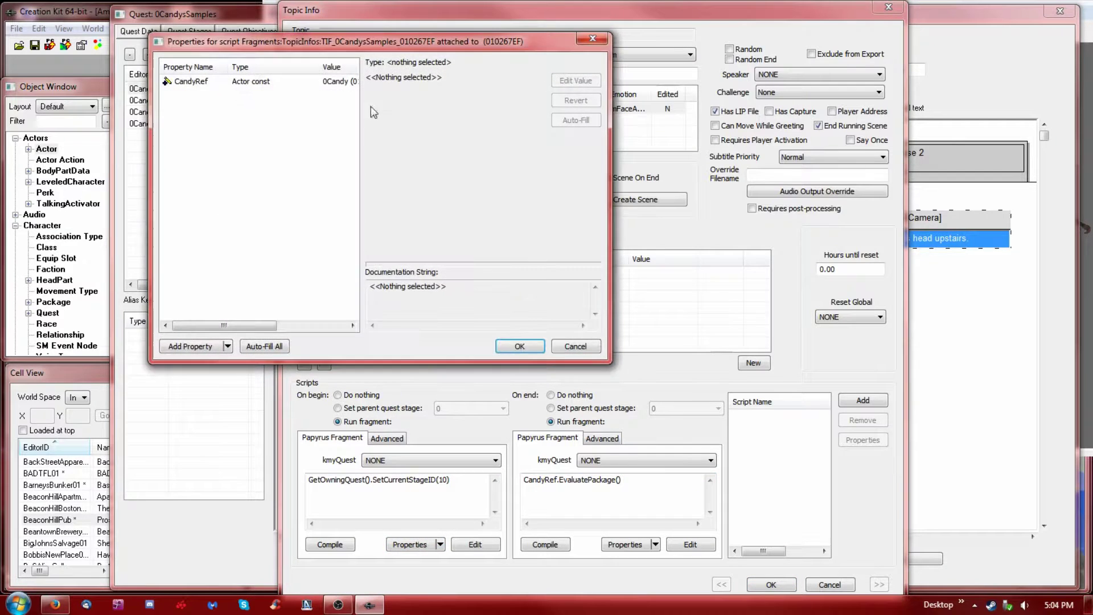
pyautogui.click(220, 82)
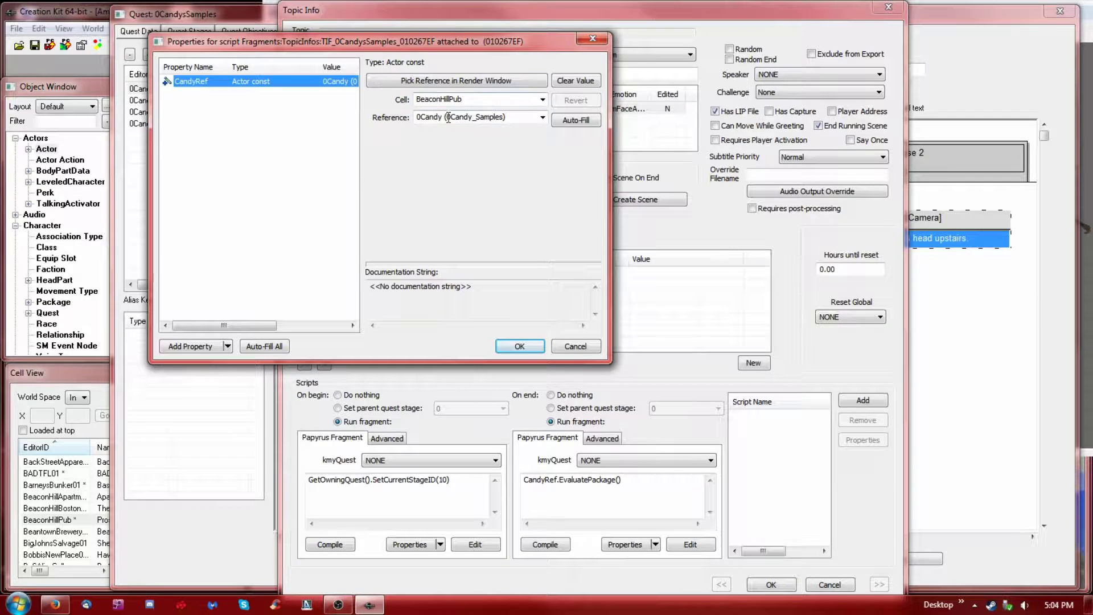
pyautogui.click(542, 117)
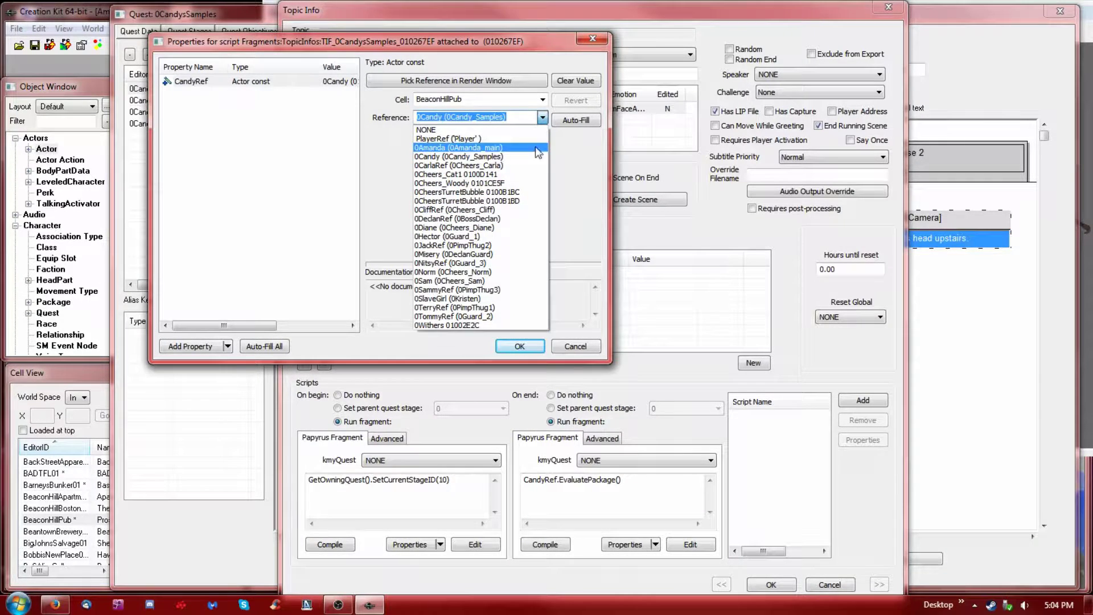
pyautogui.click(570, 147)
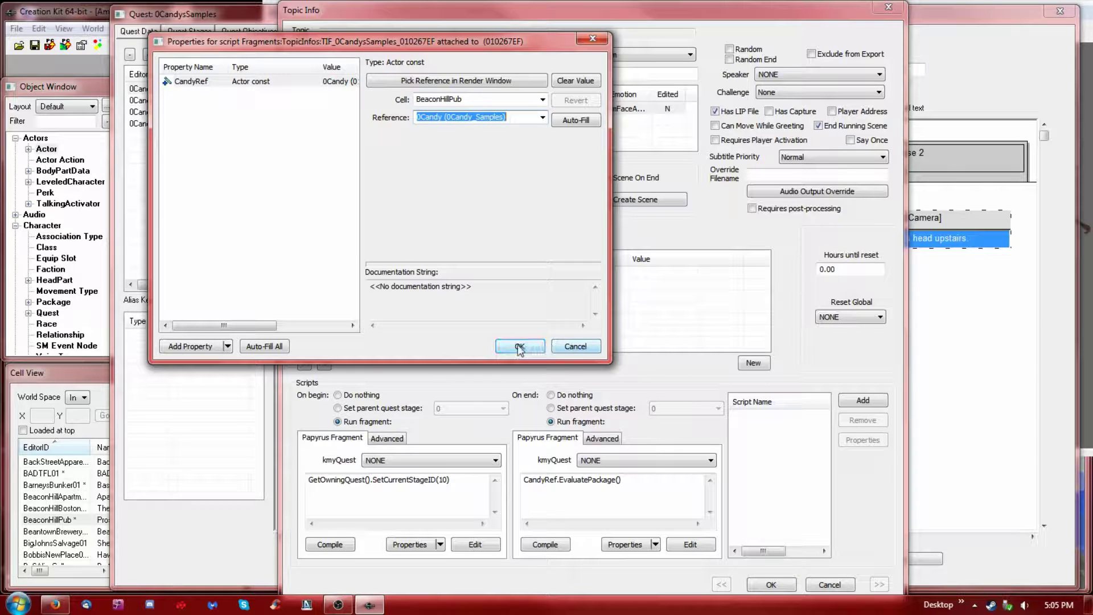
pyautogui.click(574, 347)
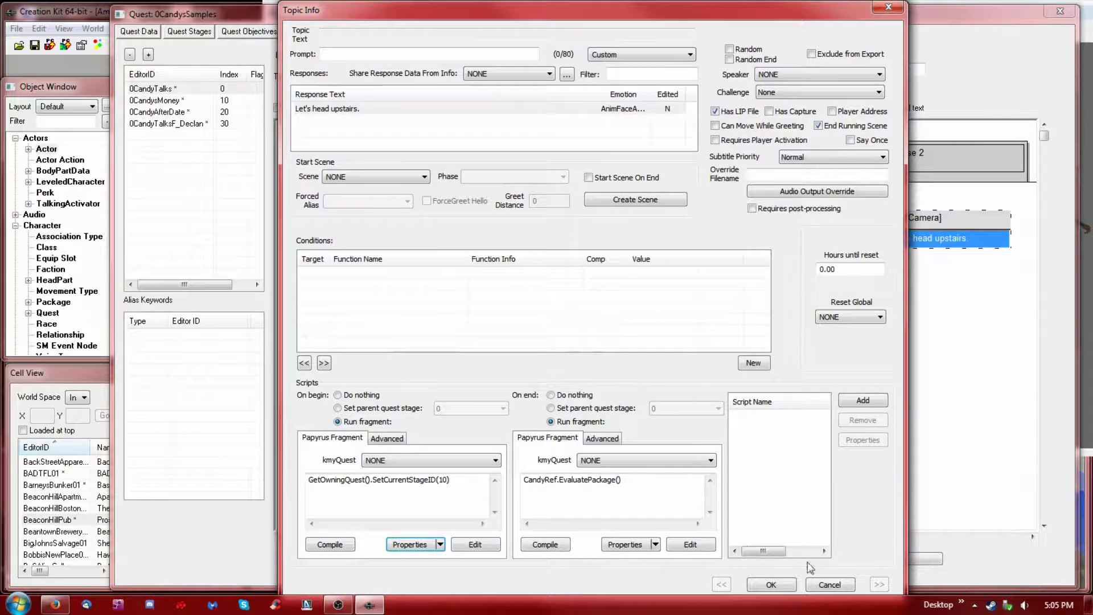
pyautogui.click(839, 584)
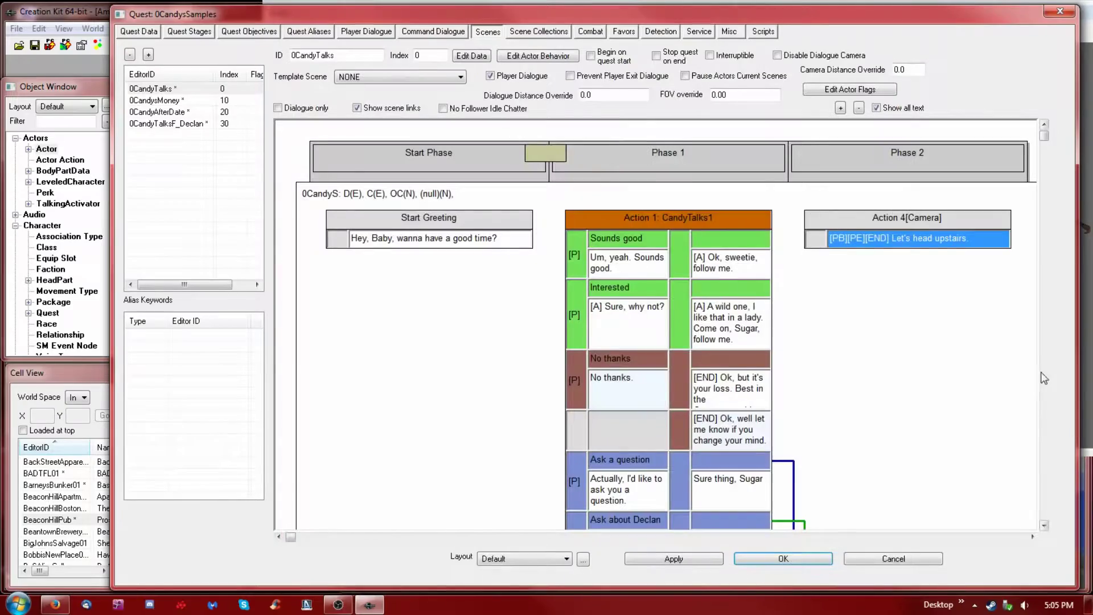
# Step: Locate the Candy actor among the objects of the BeaconHillPub cell in the render window
pyautogui.click(1084, 468)
pyautogui.keyDown('shift'); pyautogui.moveTo(739, 395); pyautogui.dragTo(684, 312, button='middle'); pyautogui.keyUp('shift')
pyautogui.scroll(-4, 684, 313)
pyautogui.keyDown('shift'); pyautogui.moveTo(693, 364); pyautogui.dragTo(646, 354, button='middle'); pyautogui.keyUp('shift')
pyautogui.scroll(-5, 671, 375)
pyautogui.scroll(6, 647, 349)
pyautogui.scroll(-4, 649, 348)
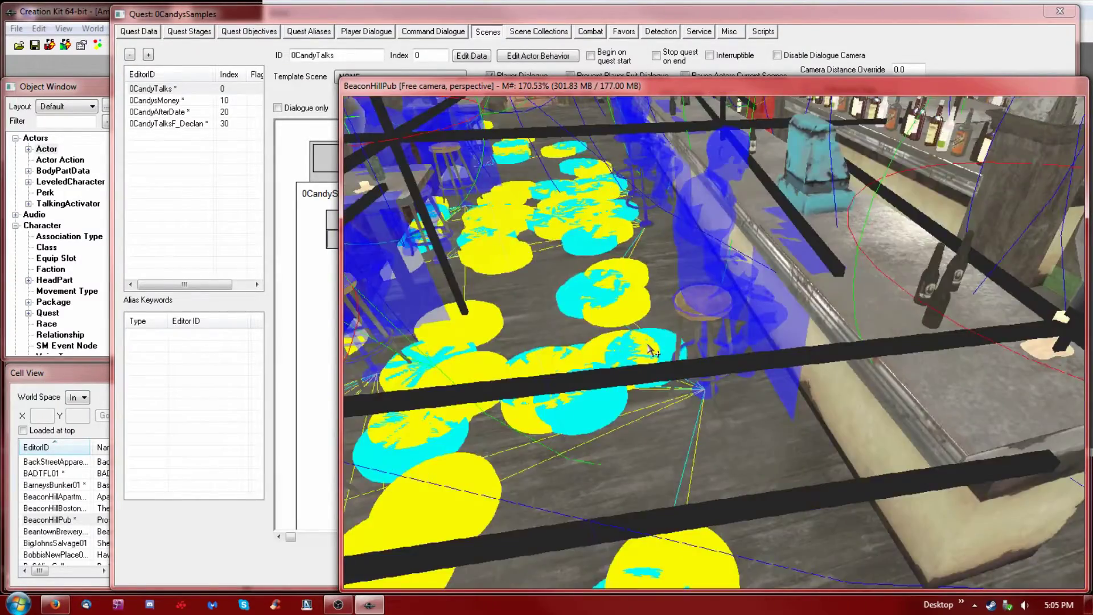
pyautogui.scroll(-5, 649, 346)
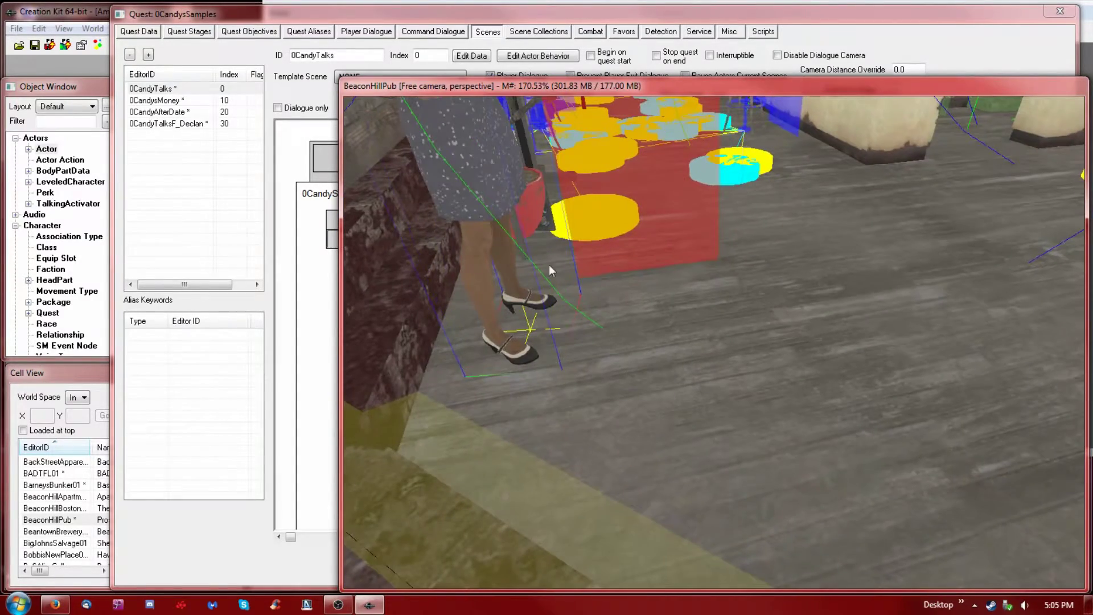
pyautogui.doubleClick(463, 208)
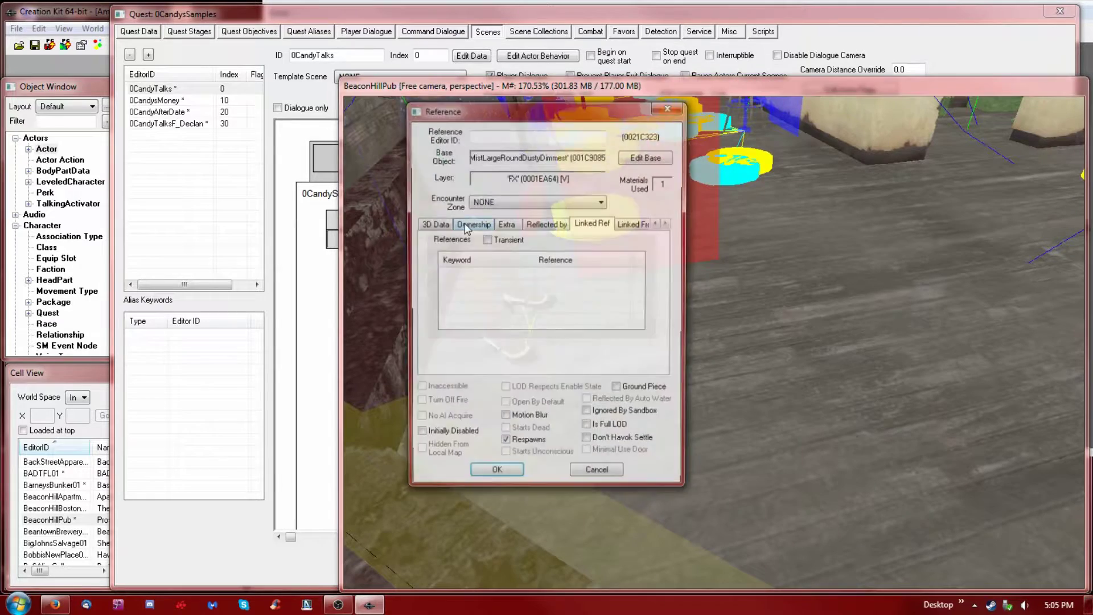
pyautogui.click(660, 161)
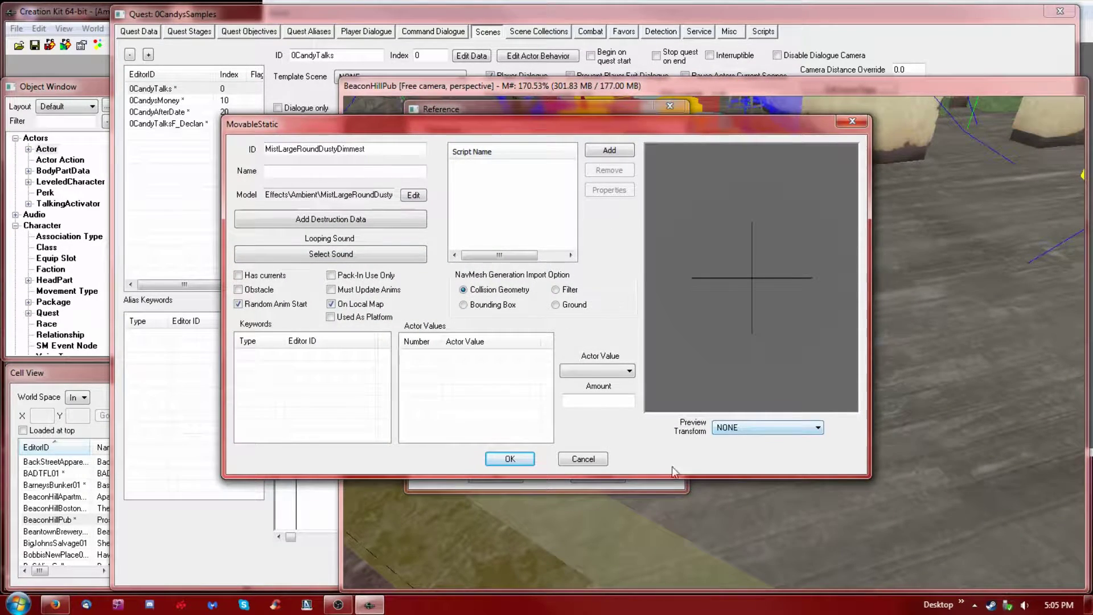
pyautogui.click(584, 461)
pyautogui.click(602, 475)
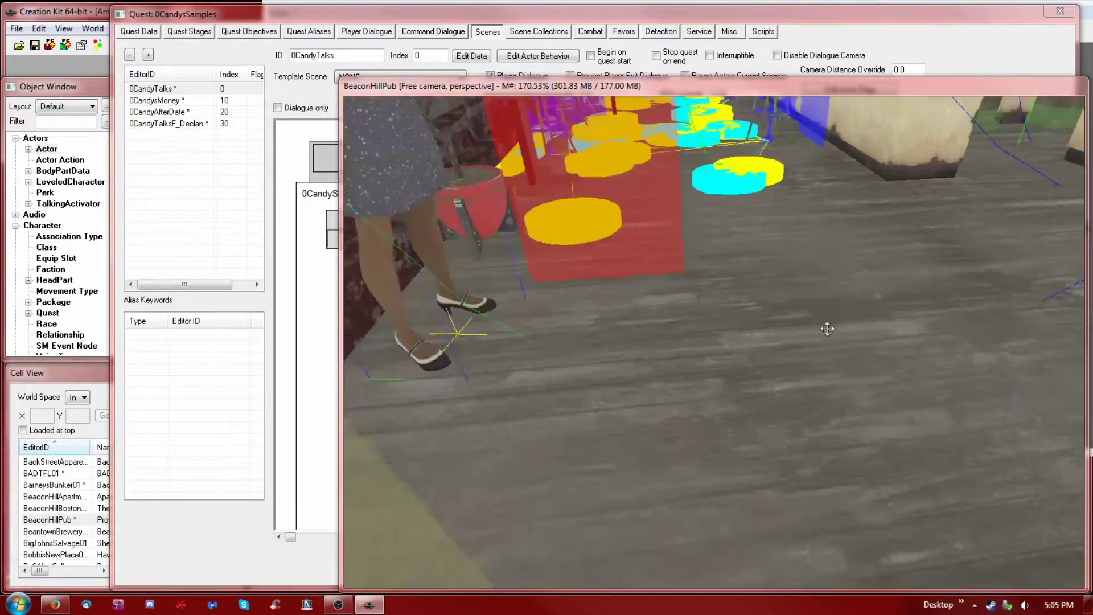
# Step: Open the base actor 0Candy_Samples from Candy's placed model, look over its record, and leave it unchanged
pyautogui.moveTo(705, 317); pyautogui.dragTo(892, 535, button='middle')
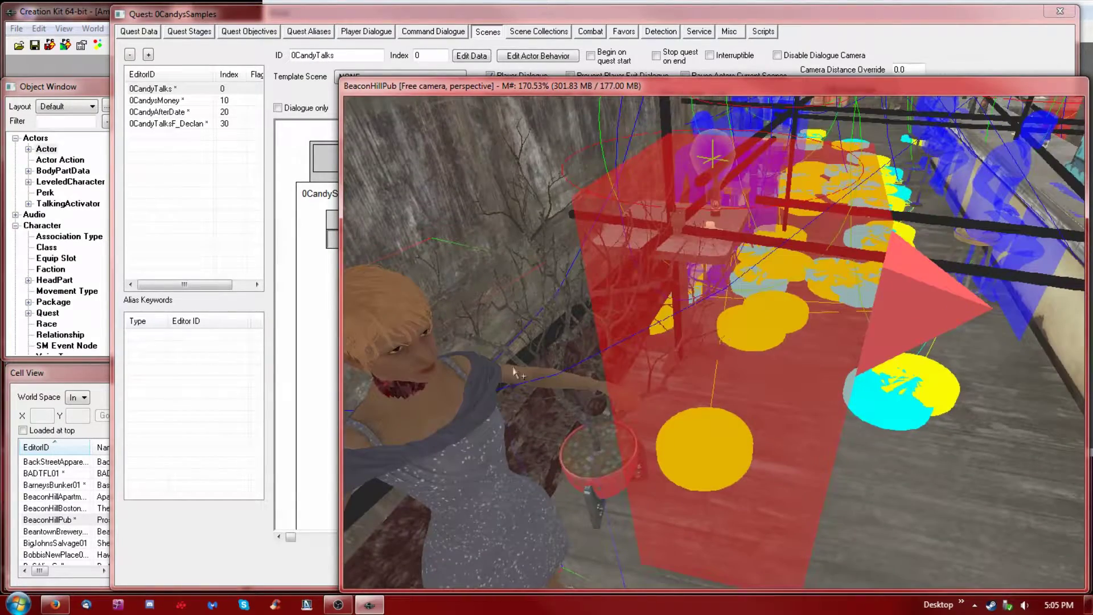
pyautogui.doubleClick(462, 432)
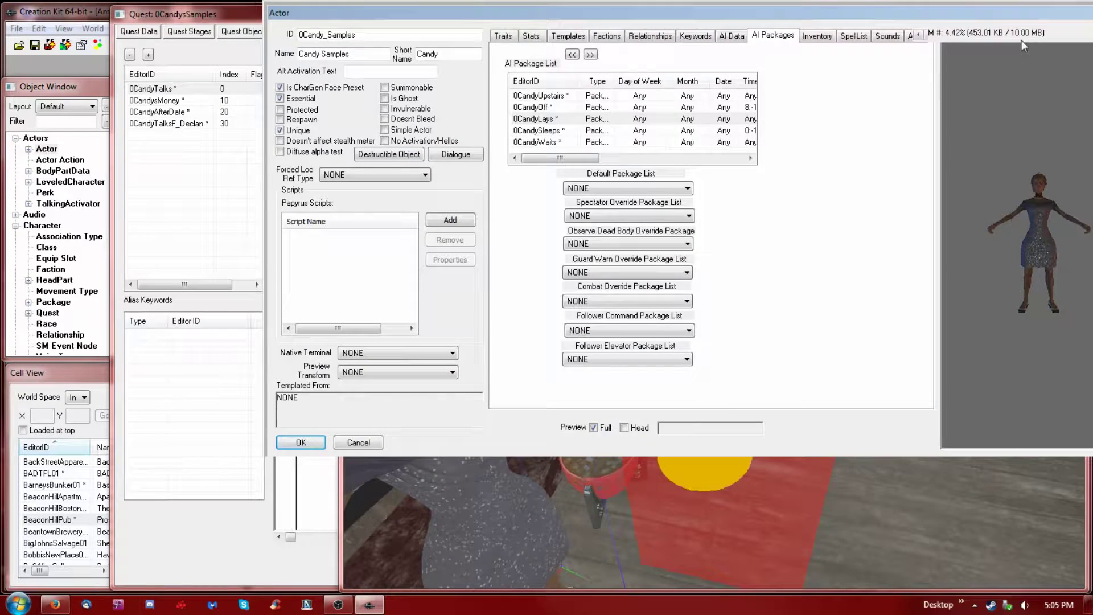
pyautogui.moveTo(993, 14); pyautogui.dragTo(859, 70)
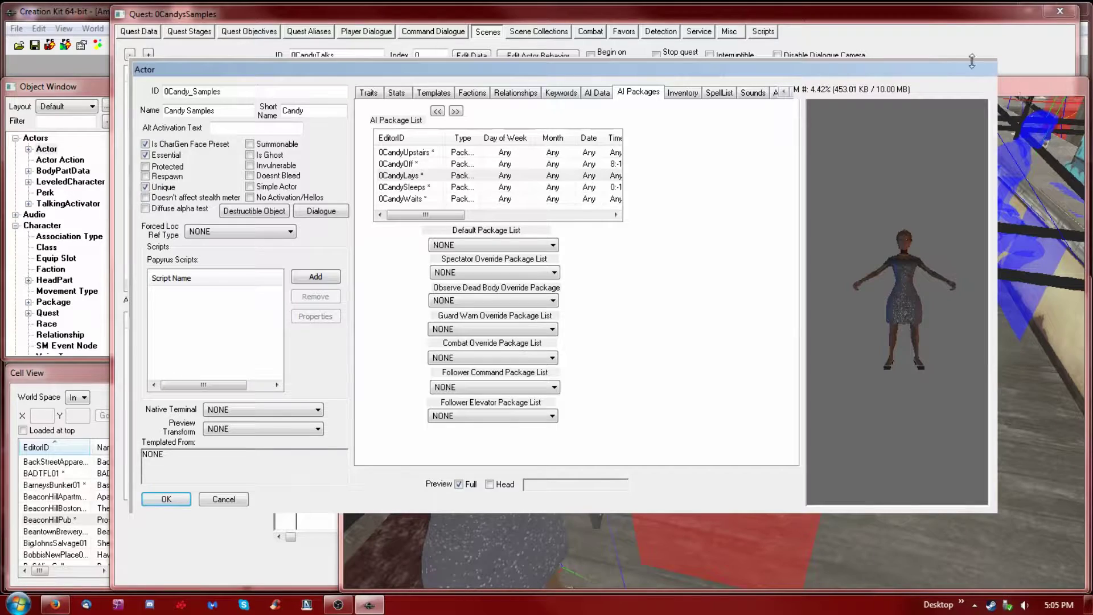
pyautogui.click(222, 499)
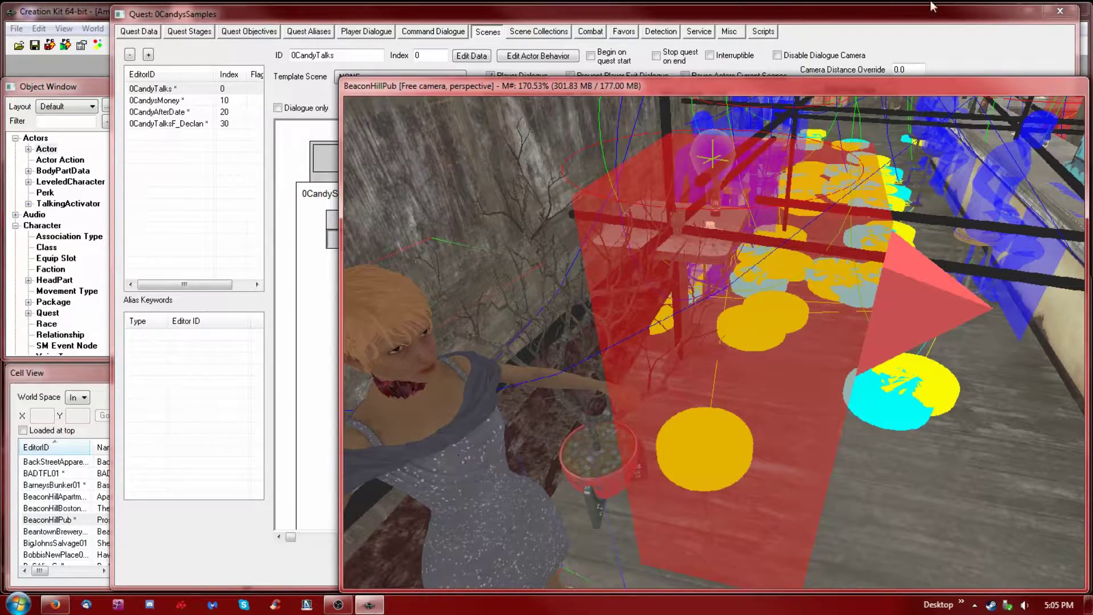
# Step: Clear the quest window, temporarily narrow the render window, and check the reference editor ID 0Candy on Candy's placed reference
pyautogui.click(1030, 18)
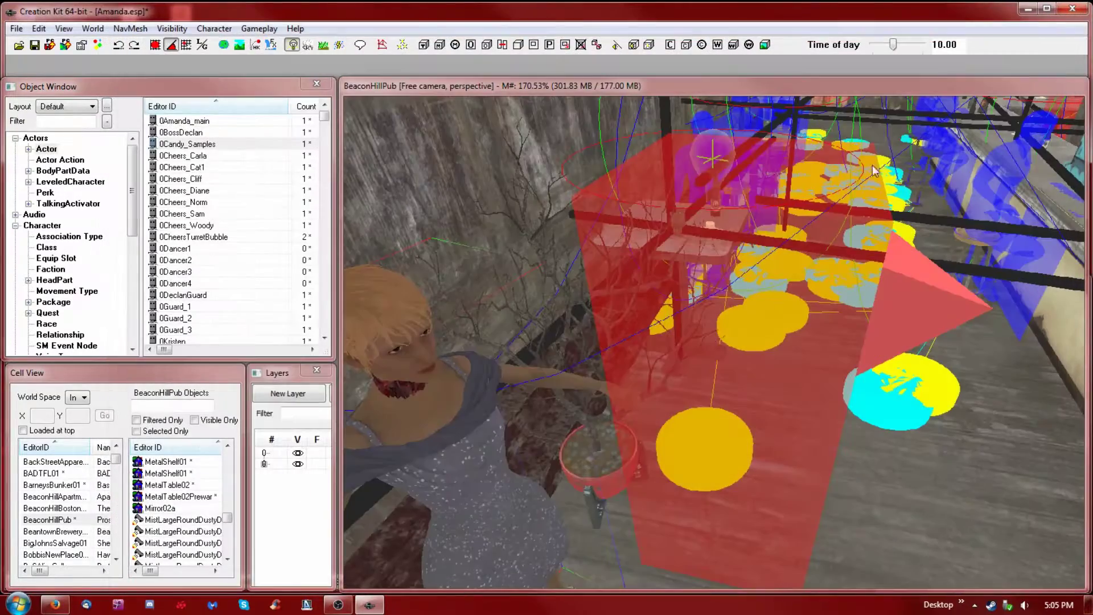
pyautogui.click(1059, 11)
pyautogui.moveTo(340, 188); pyautogui.dragTo(737, 188)
pyautogui.moveTo(556, 114); pyautogui.dragTo(326, 125)
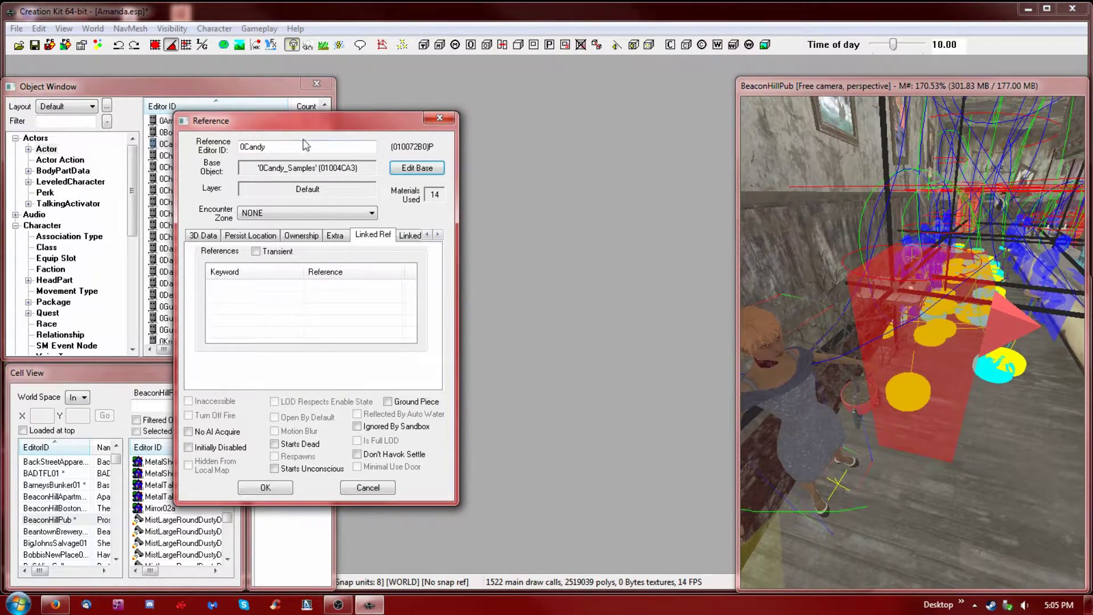
pyautogui.doubleClick(269, 146)
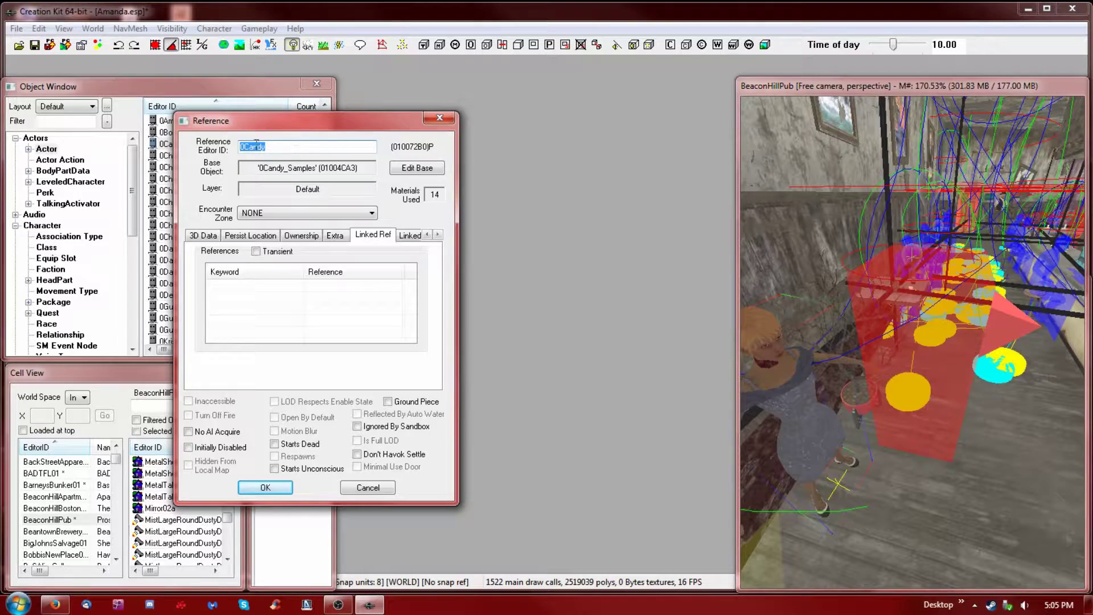
pyautogui.click(279, 490)
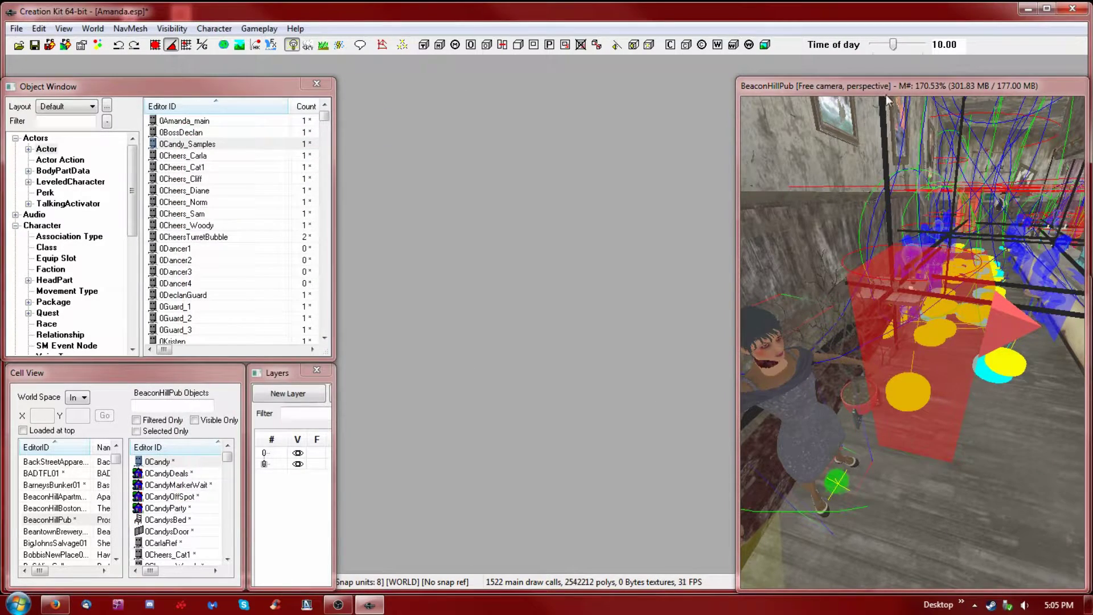
pyautogui.moveTo(738, 348); pyautogui.dragTo(336, 339)
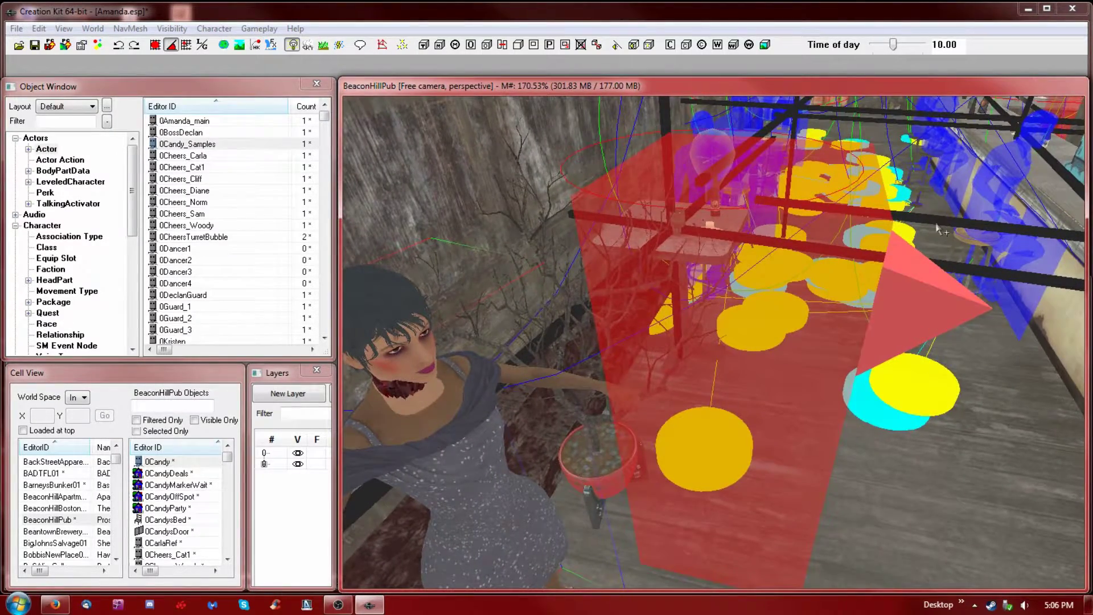
# Step: Open the 0Candy_Samples base actor record and arrange it behind the Object Window to view its entry in the actor list
pyautogui.scroll(5, 936, 230)
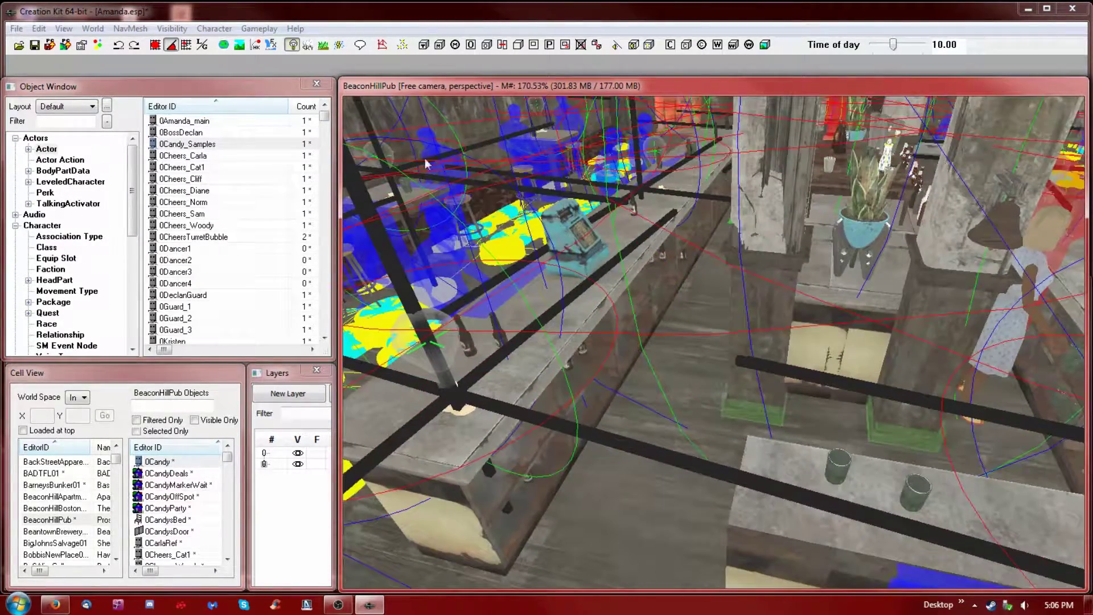
pyautogui.moveTo(161, 149); pyautogui.dragTo(319, 192)
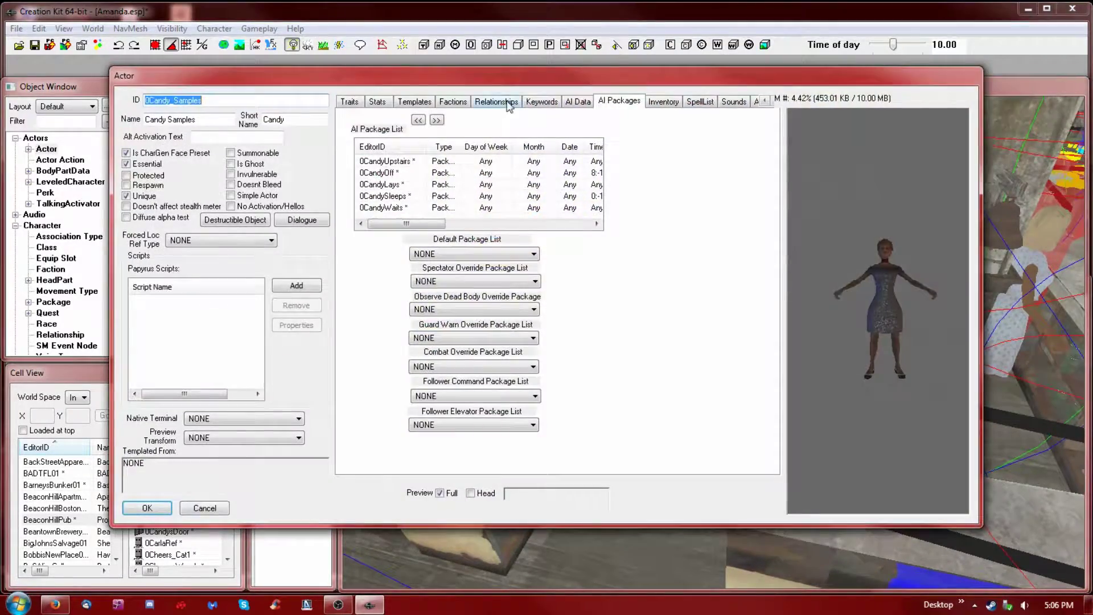
pyautogui.moveTo(508, 75); pyautogui.dragTo(453, 133)
pyautogui.click(257, 85)
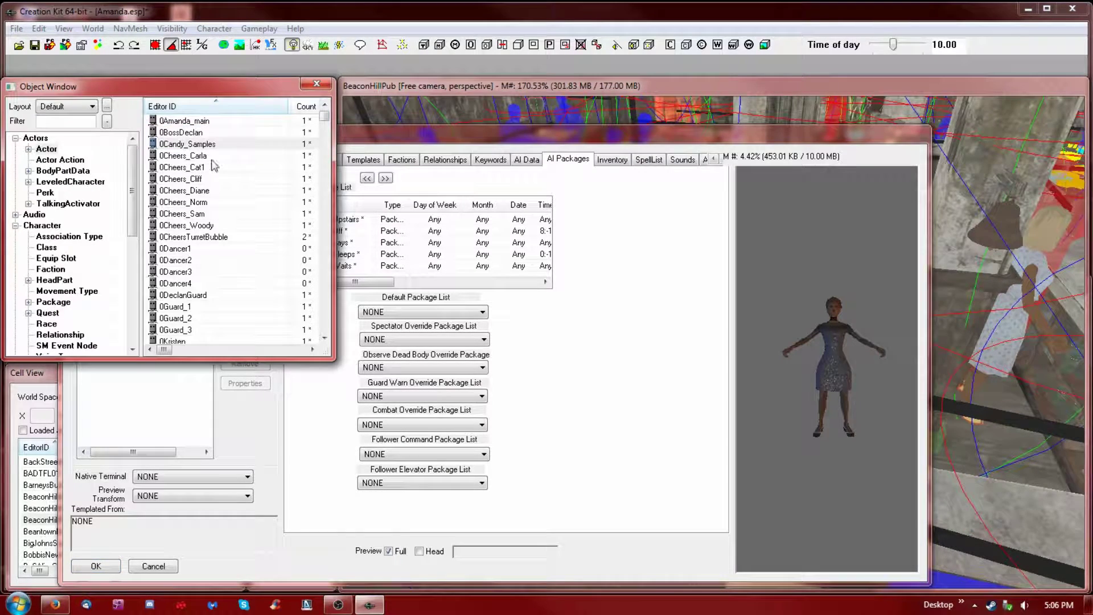
# Step: Open the 0CandysSamples quest and look through its scenes, returning to the 0CandyTalks scene
pyautogui.click(48, 313)
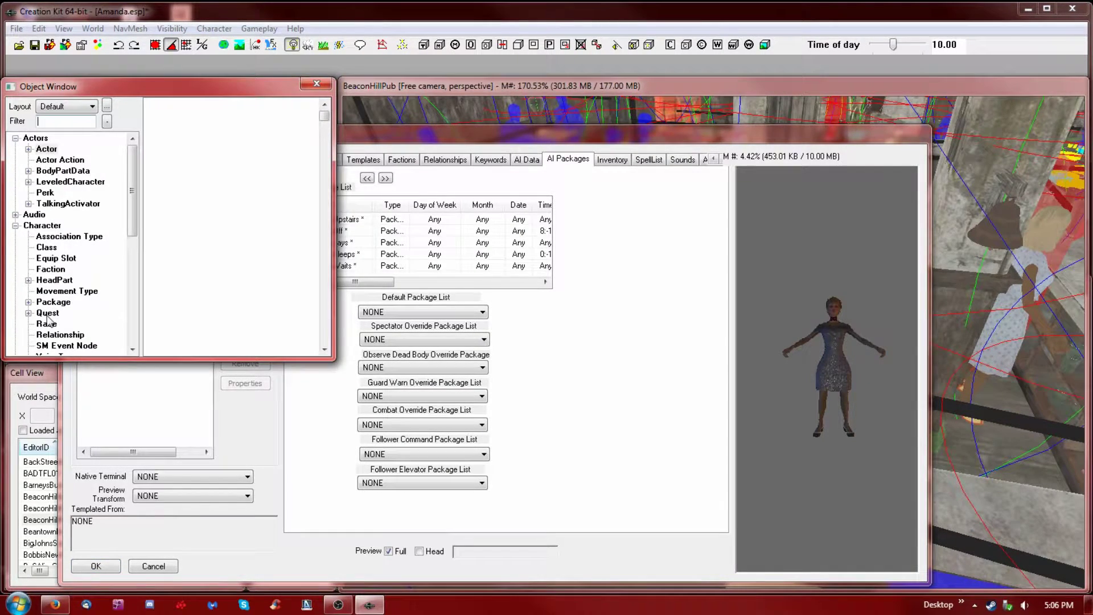
pyautogui.doubleClick(176, 121)
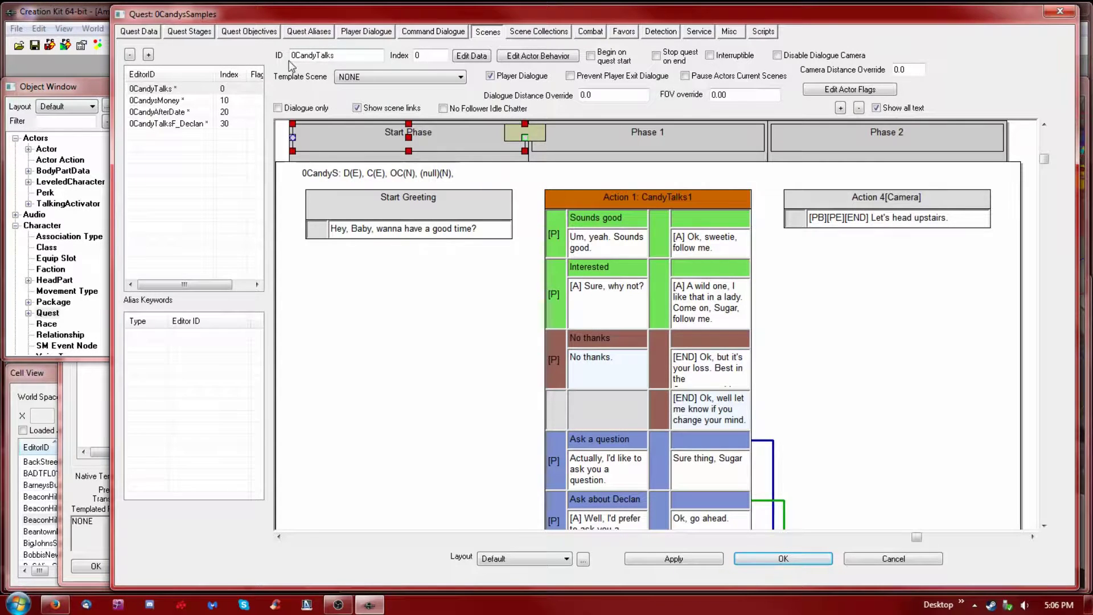
pyautogui.click(143, 101)
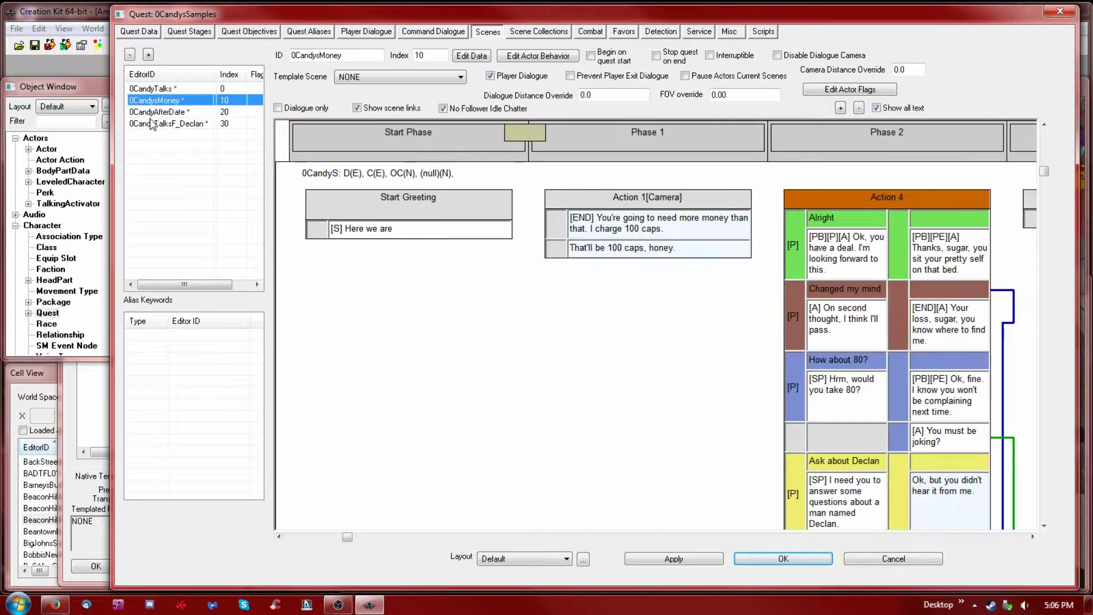
pyautogui.click(154, 112)
pyautogui.click(160, 123)
pyautogui.click(161, 91)
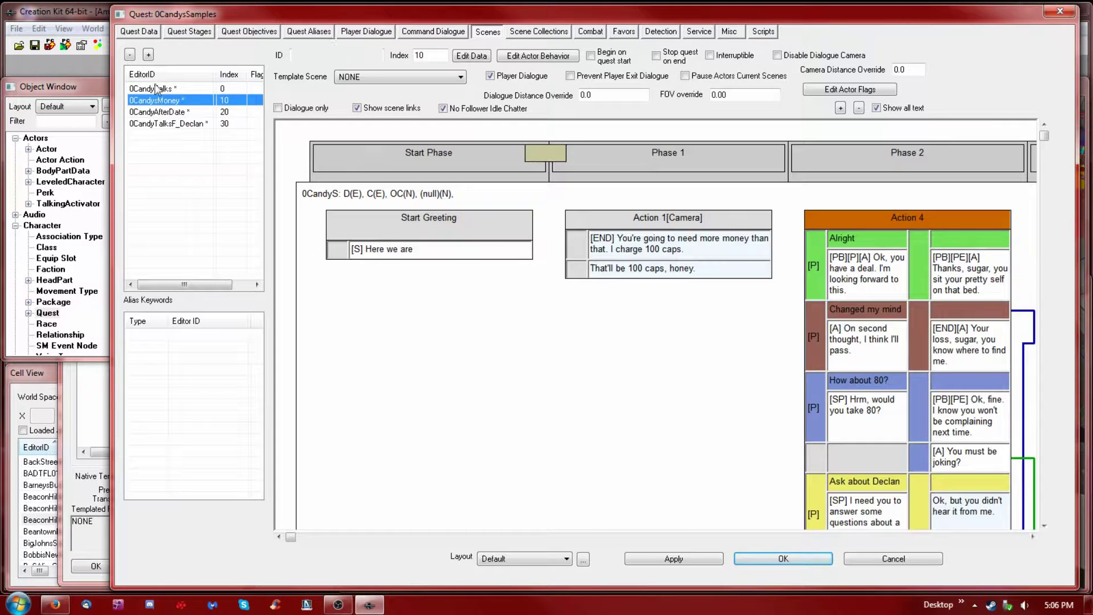
# Step: Examine the player line "Um, yeah. Sounds good." and Candy's reply "A wild one, I like that in a lady" in the CandyTalks1 action
pyautogui.click(635, 260)
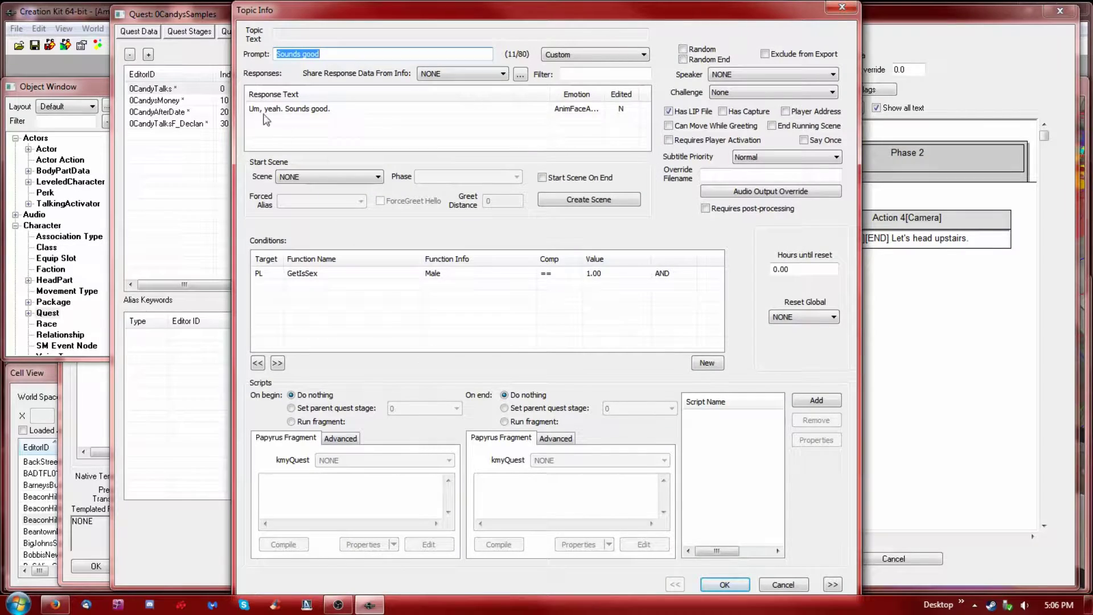
pyautogui.click(784, 585)
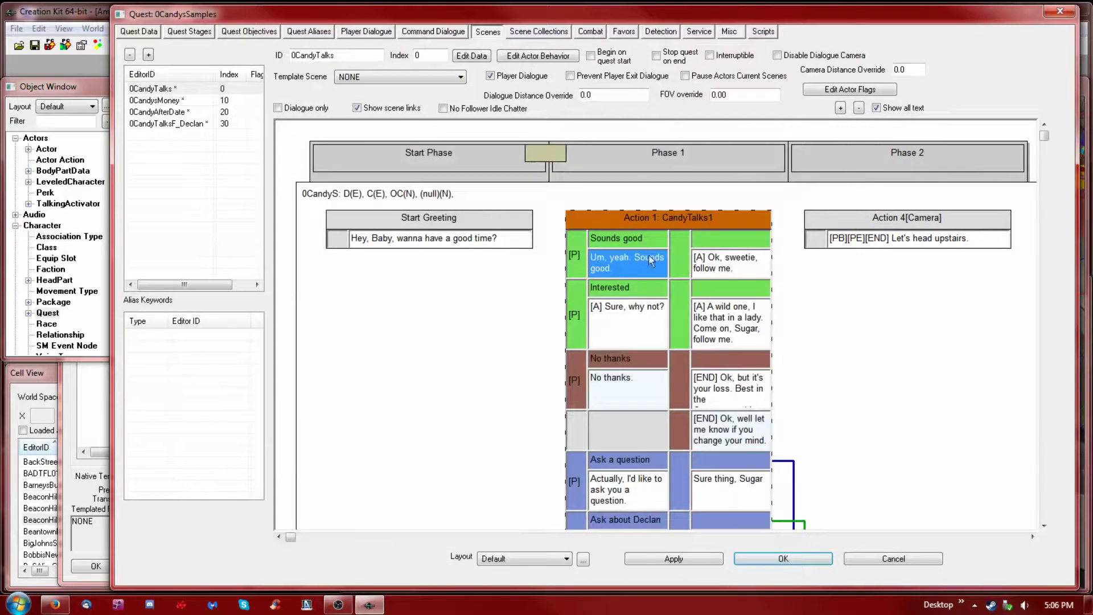
pyautogui.doubleClick(667, 222)
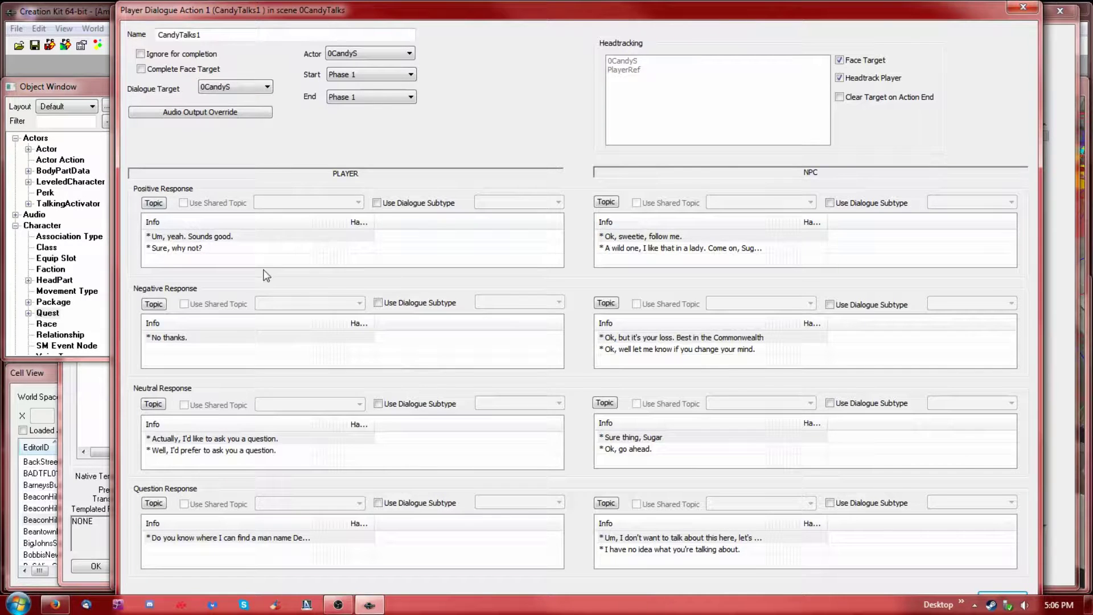
pyautogui.click(647, 238)
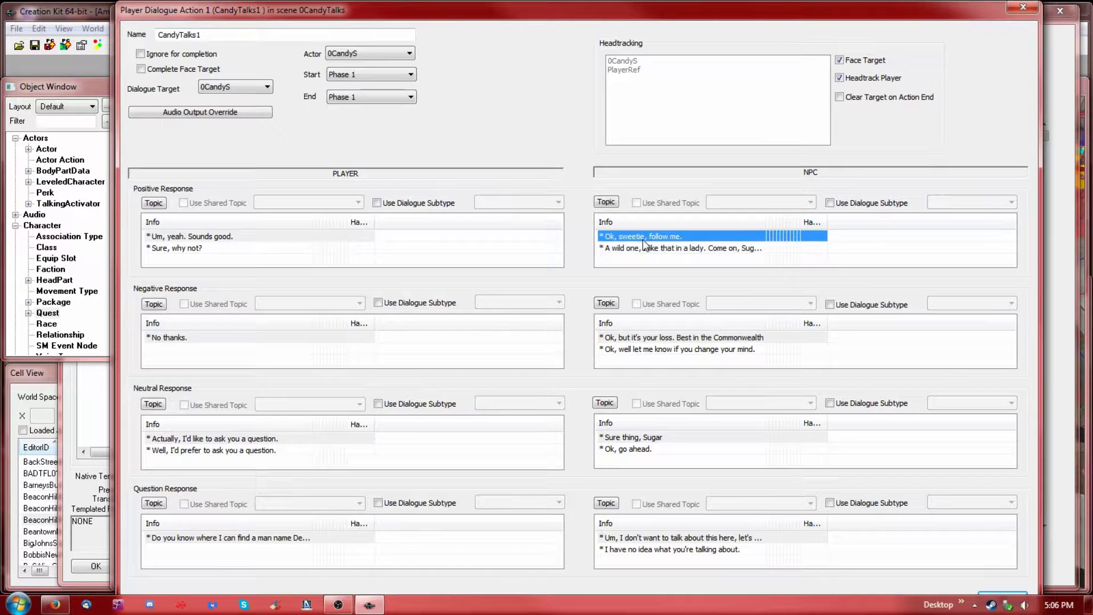
pyautogui.doubleClick(677, 248)
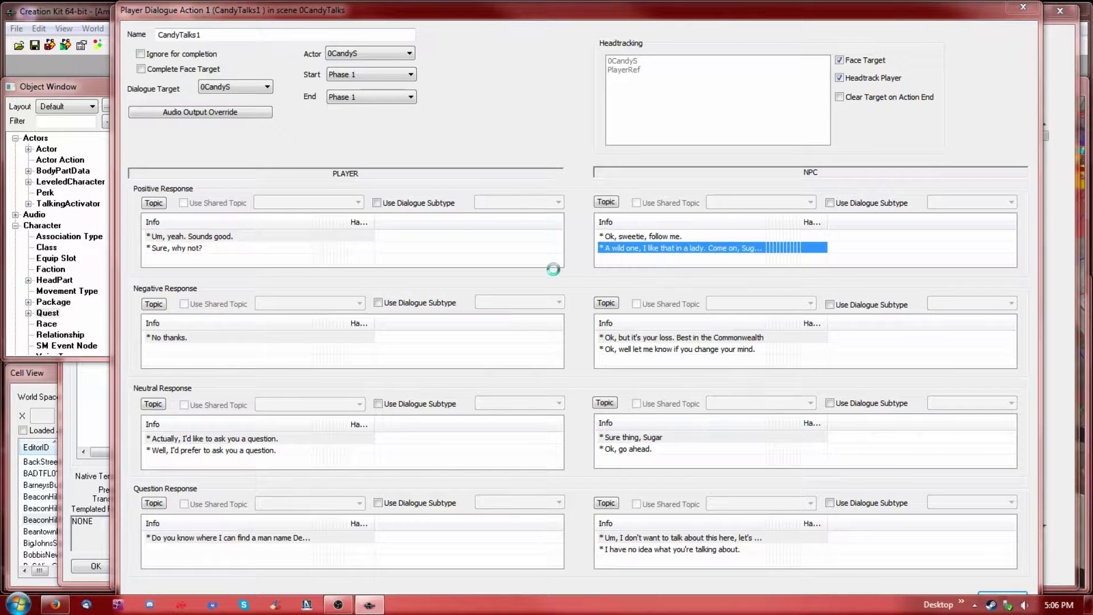
pyautogui.click(261, 114)
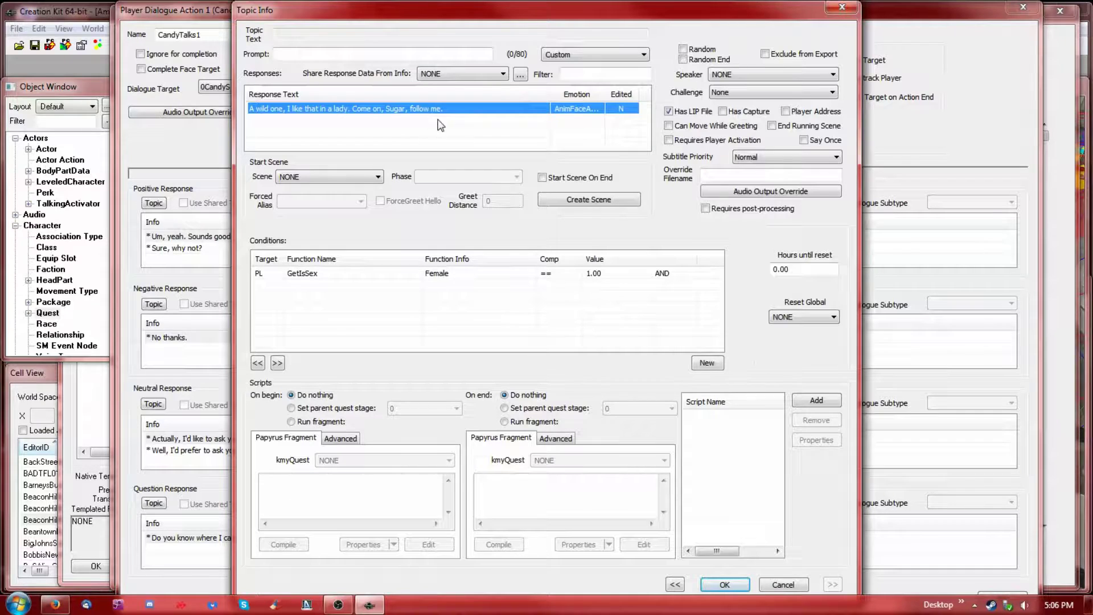
pyautogui.click(724, 583)
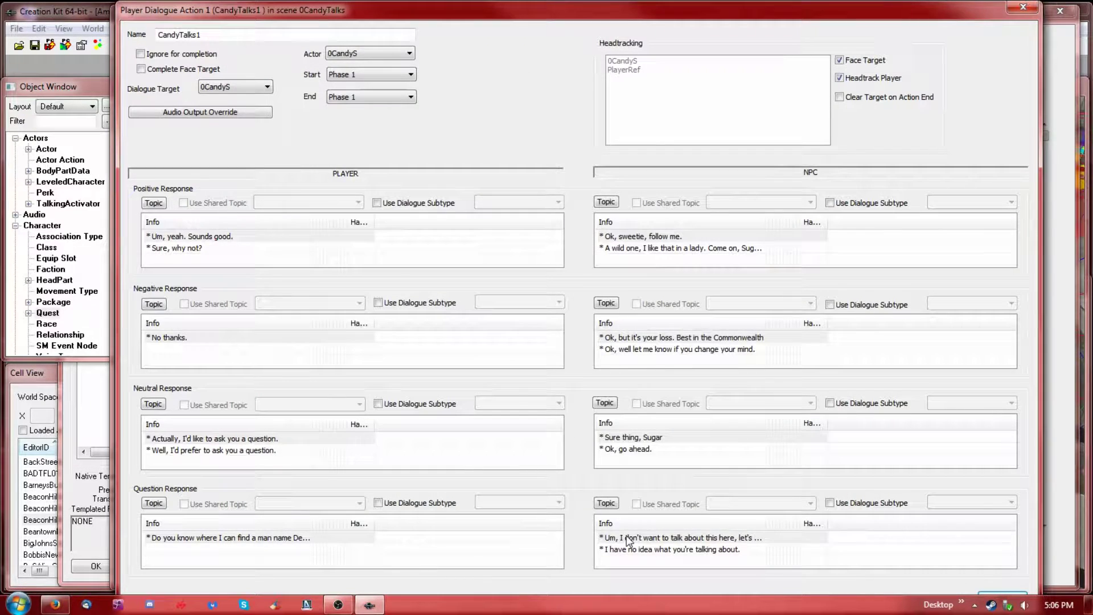
pyautogui.click(1023, 6)
# Step: Review the begin and end script fragments on the "Let's head upstairs." line, highlighting GetOwningQuest().SetCurrentStageID(10), and leave them unchanged
pyautogui.click(768, 243)
pyautogui.click(931, 240)
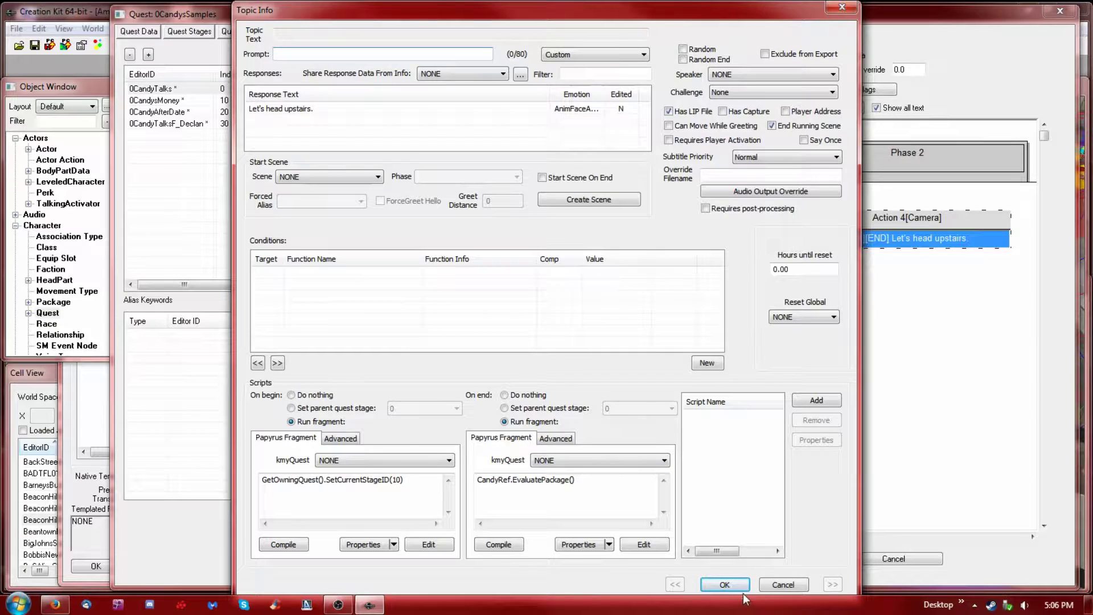
pyautogui.click(724, 584)
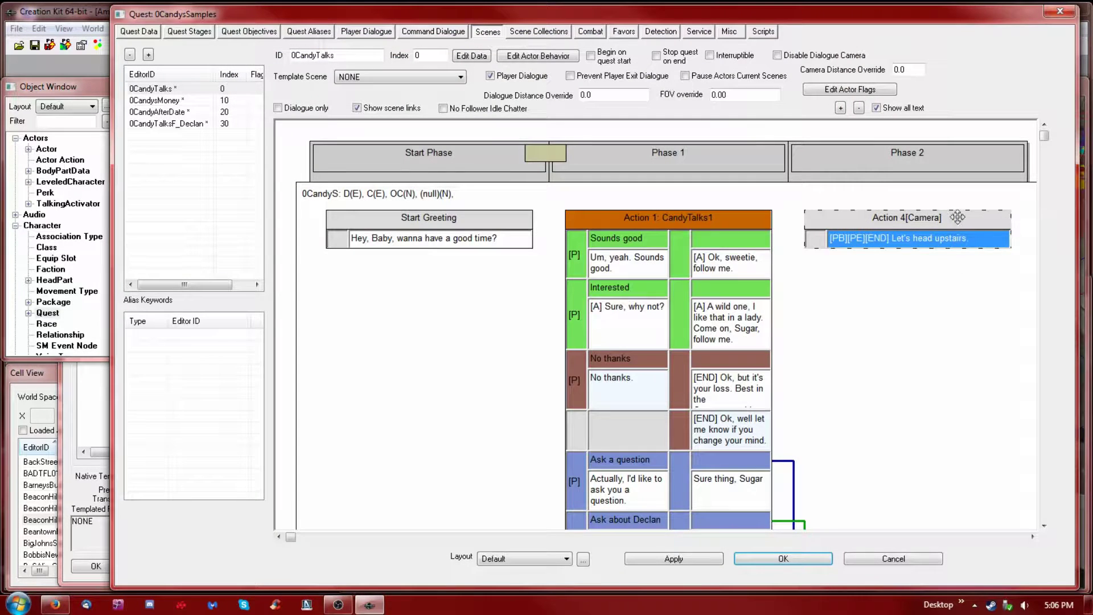
pyautogui.doubleClick(956, 238)
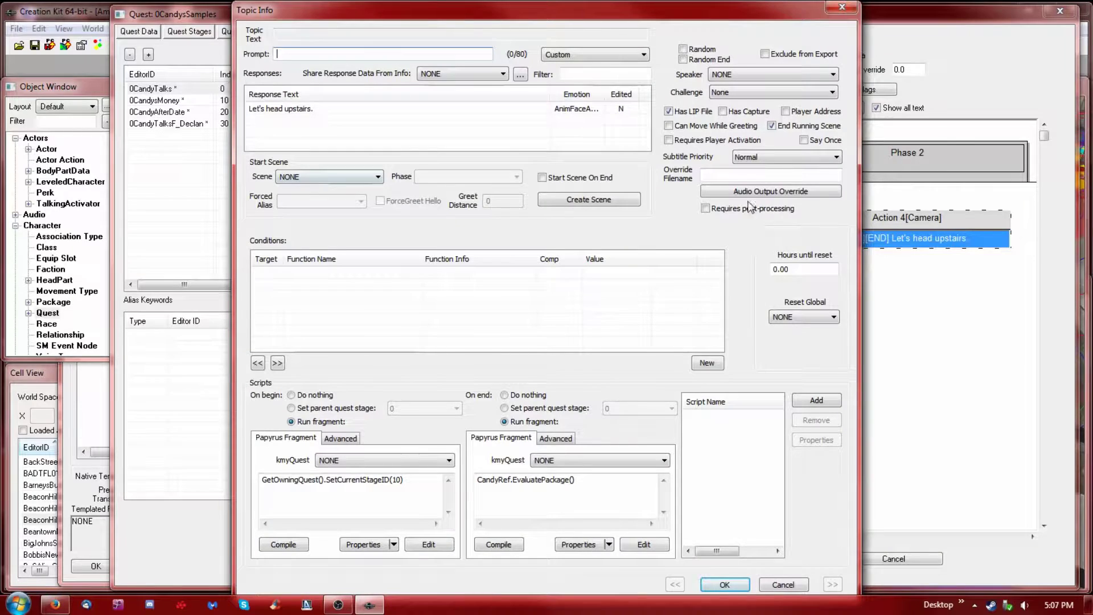
pyautogui.click(803, 585)
pyautogui.moveTo(405, 480); pyautogui.dragTo(223, 479)
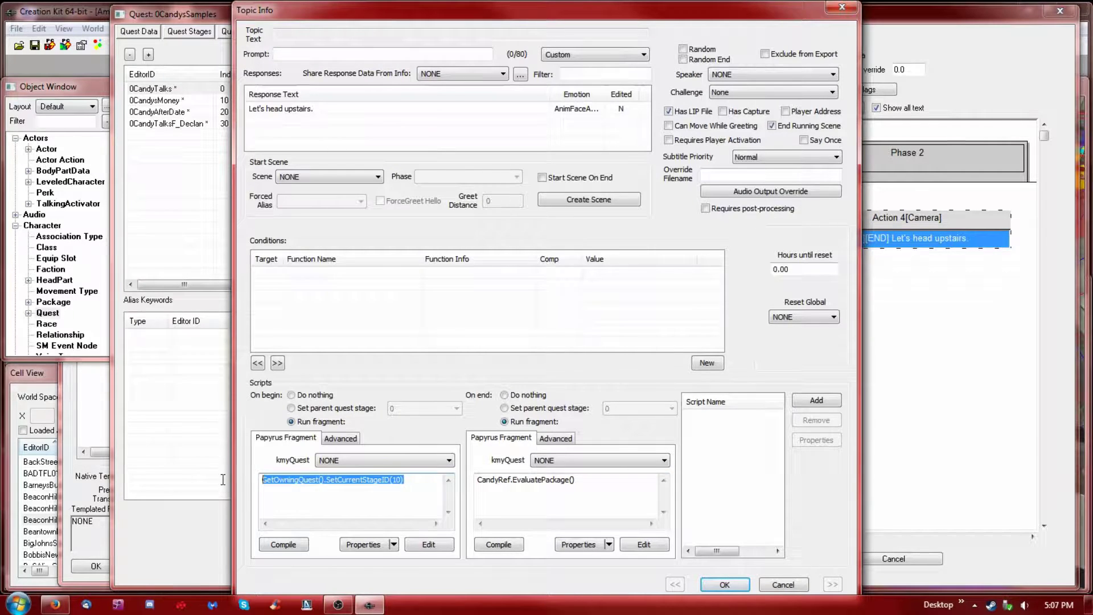
pyautogui.click(792, 587)
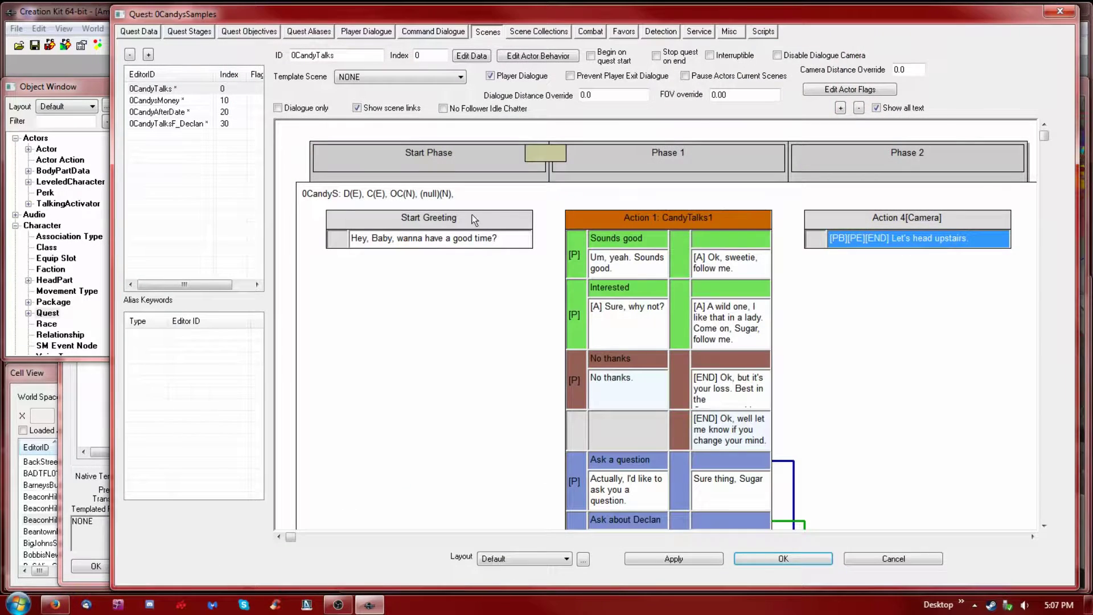
# Step: Check the GetStage condition on the 0CandyTalks start greeting "Hey, Baby, wanna have a good time?"
pyautogui.doubleClick(438, 237)
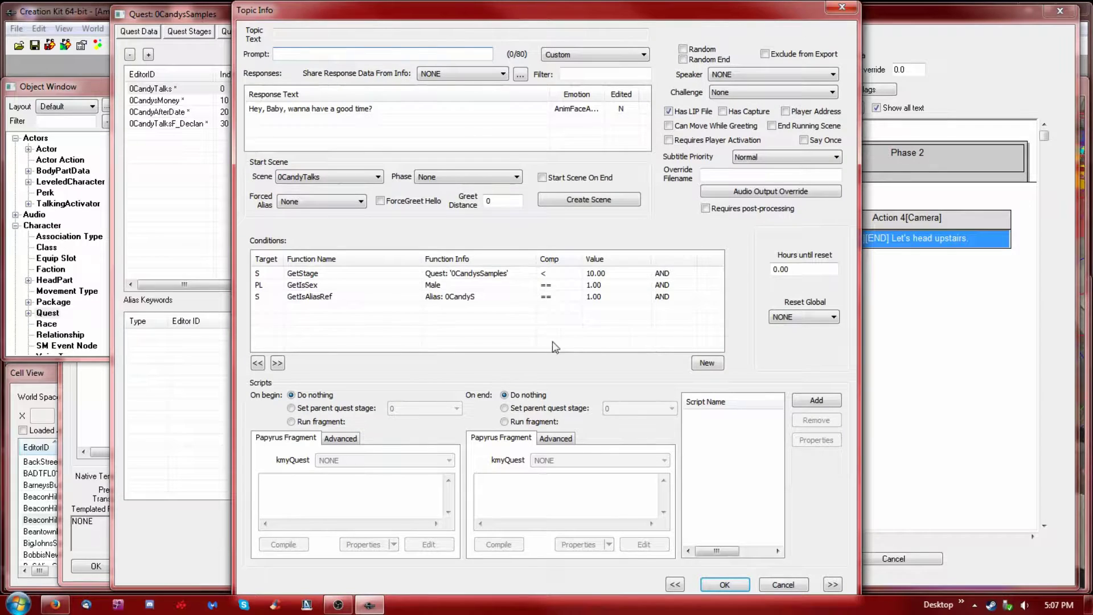
pyautogui.click(555, 278)
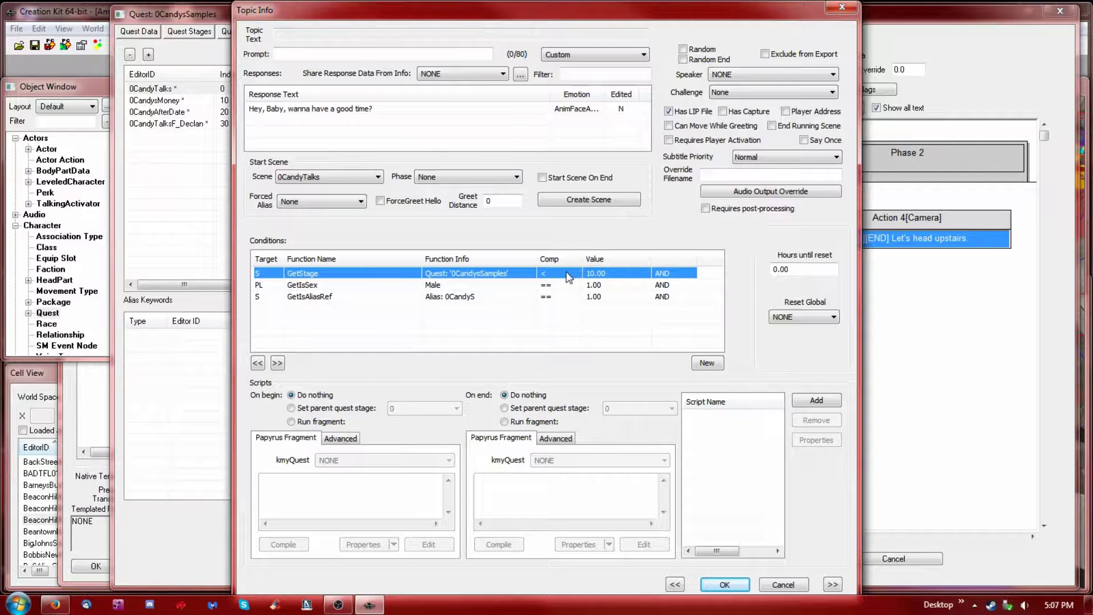
pyautogui.click(724, 584)
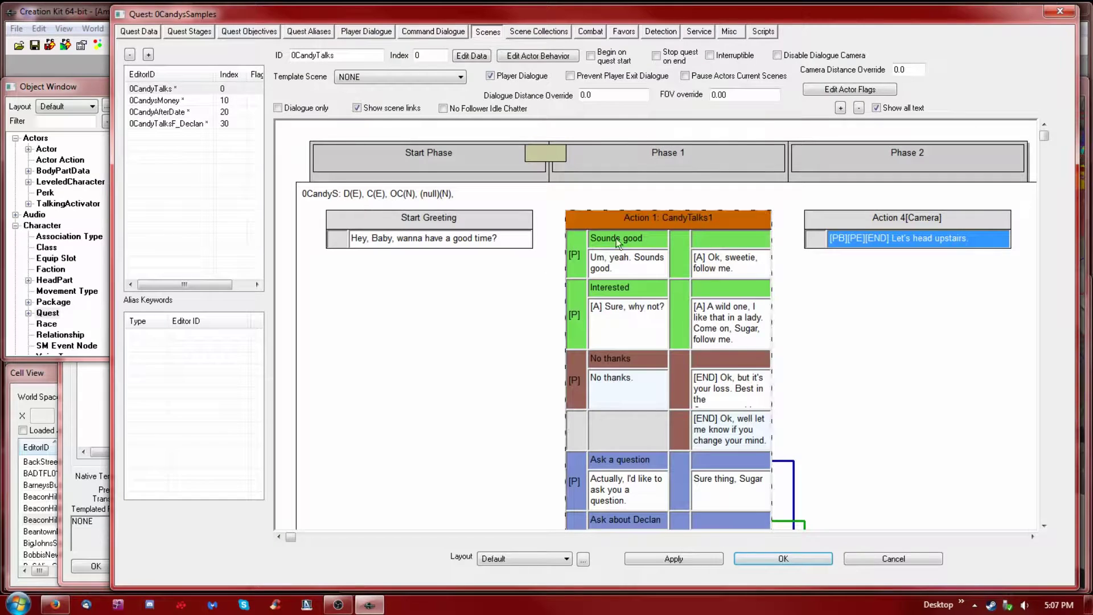
# Step: Inspect Dialogue Action 4 of 0CandyTalks and the End Running Scene option on its "Let's head upstairs." line, keeping the settings as they are
pyautogui.doubleClick(928, 220)
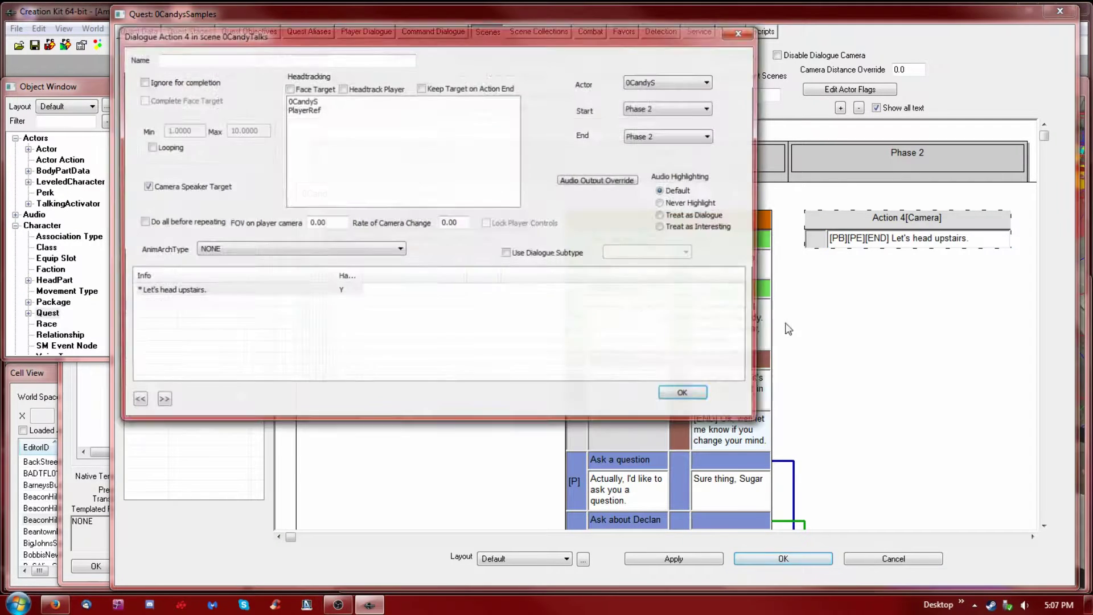
pyautogui.doubleClick(209, 291)
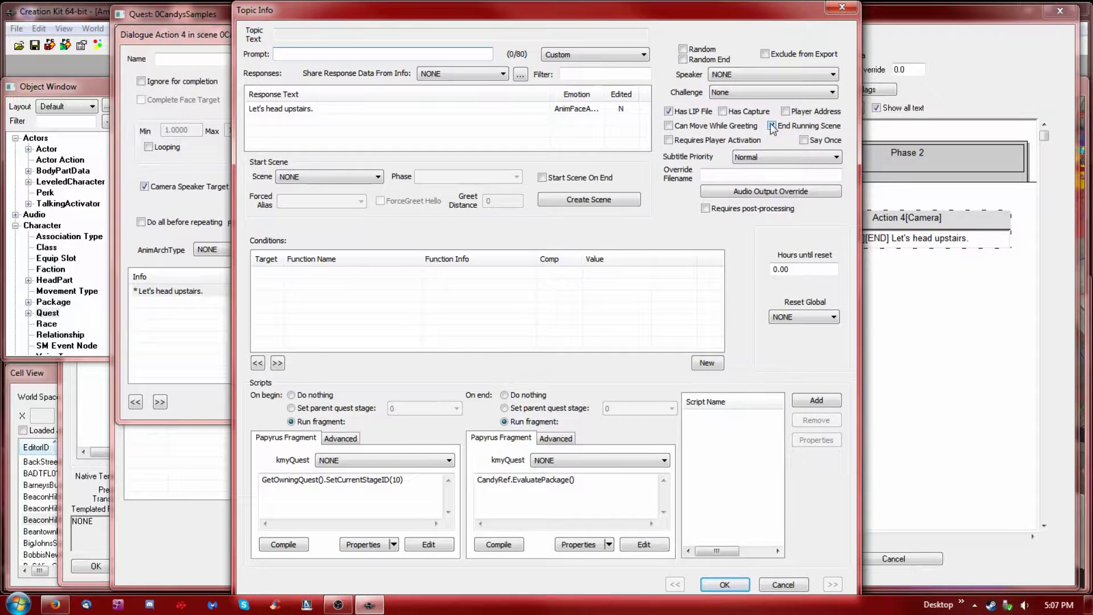
pyautogui.click(771, 126)
pyautogui.click(788, 585)
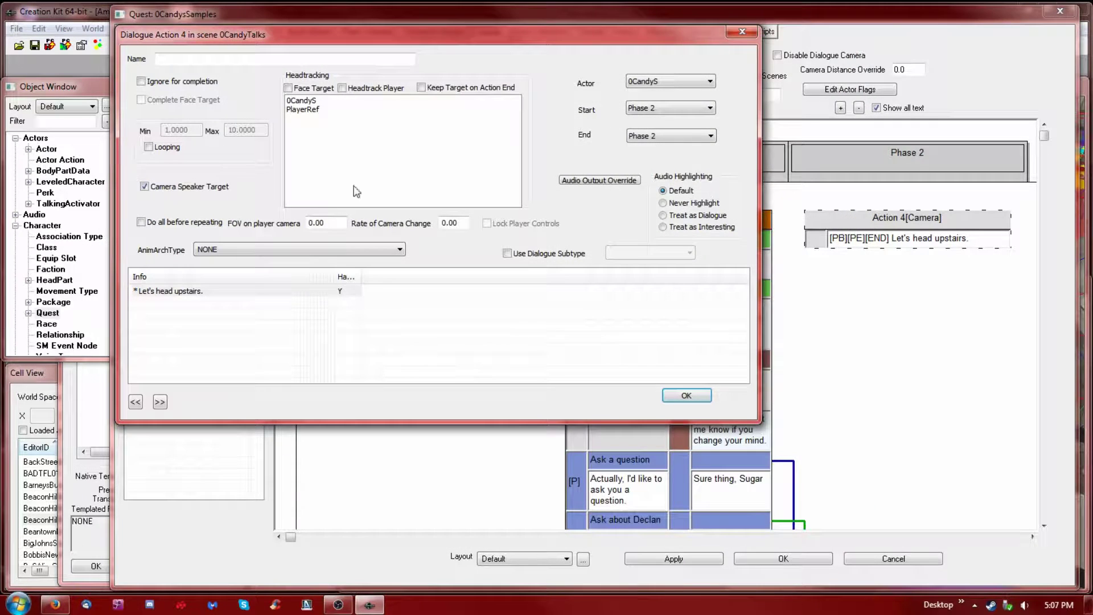
pyautogui.click(686, 395)
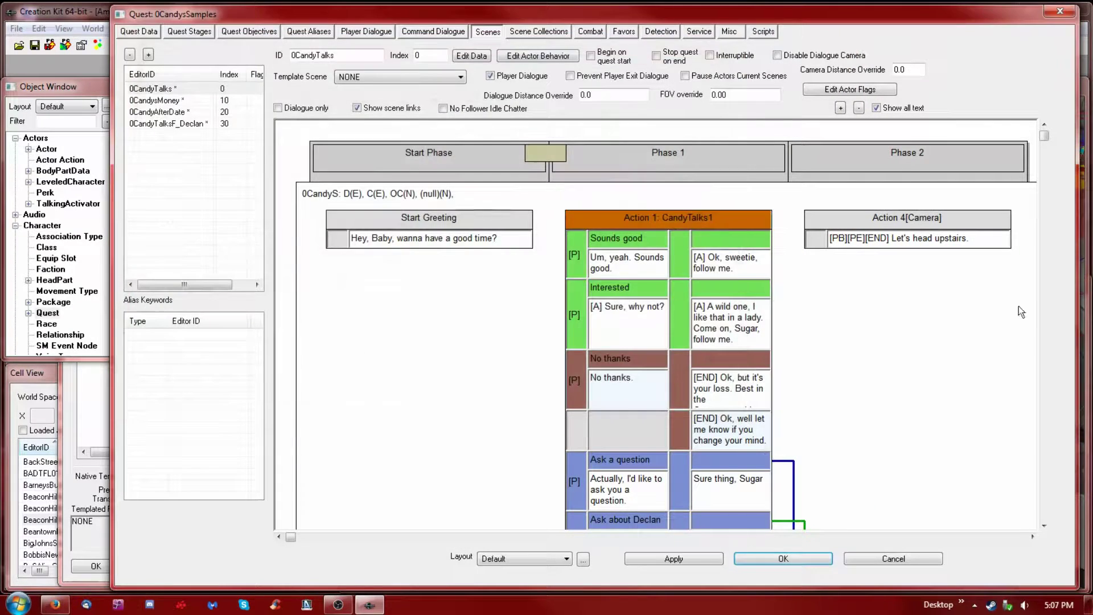
# Step: Open the start greeting "Here we are" of the 0CandysMoney scene to view its conditions
pyautogui.click(166, 101)
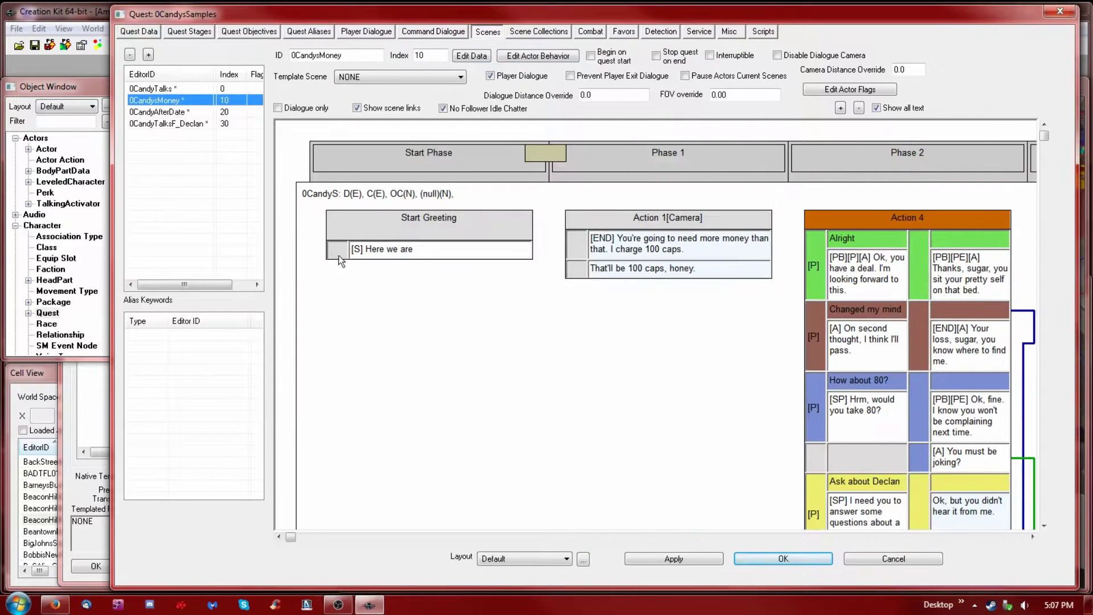
pyautogui.doubleClick(391, 250)
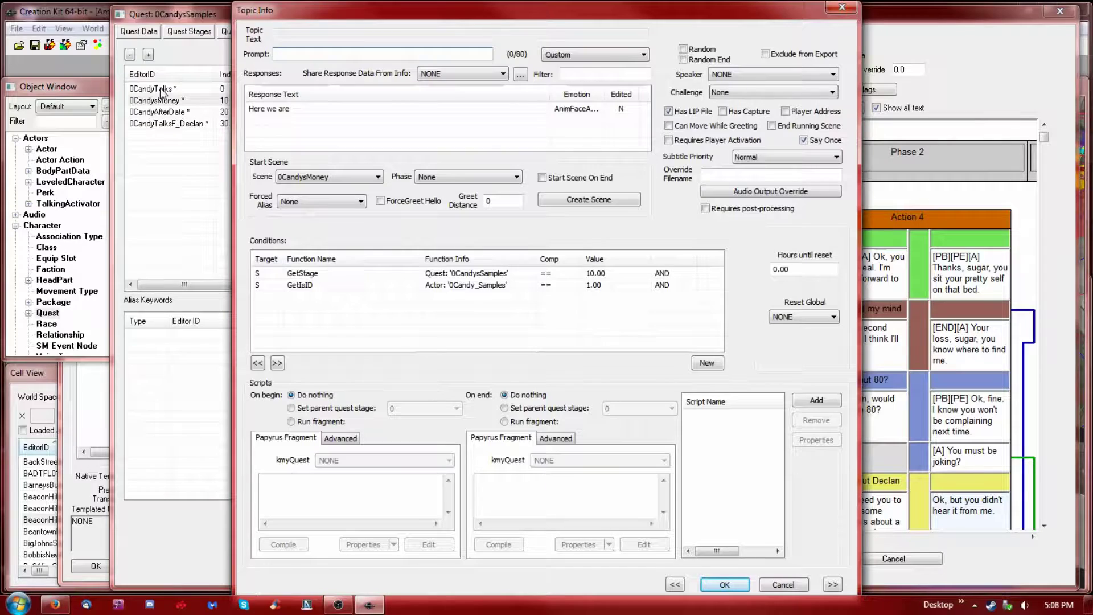
# Step: Check the conditions of Candy's 0CandyUpstairs package against the GetStage condition of the "Here we are" greeting
pyautogui.click(95, 90)
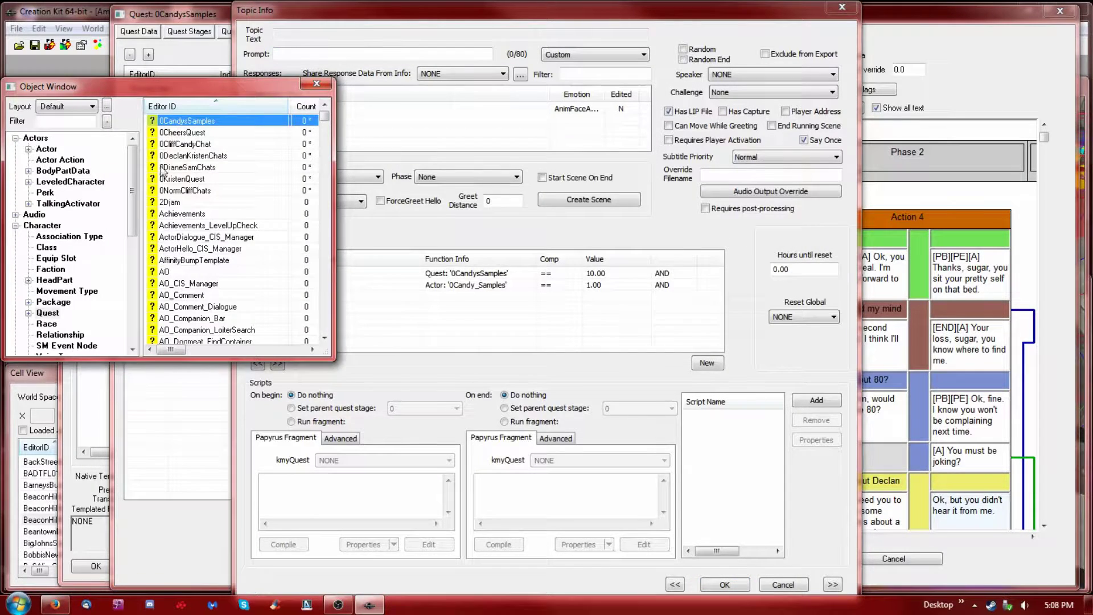
pyautogui.click(88, 428)
pyautogui.doubleClick(340, 219)
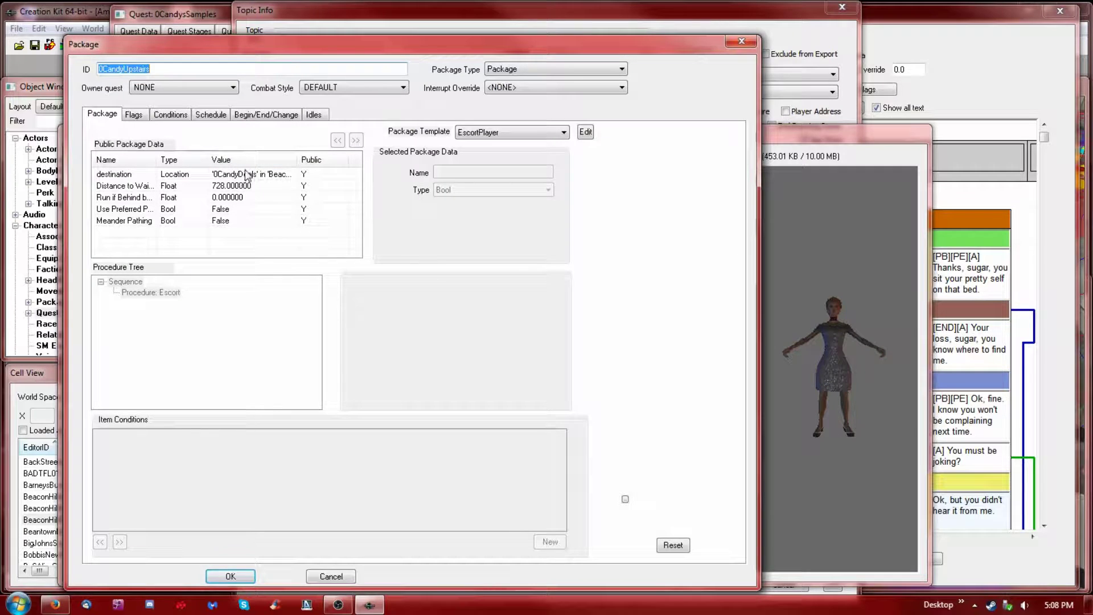
pyautogui.click(171, 115)
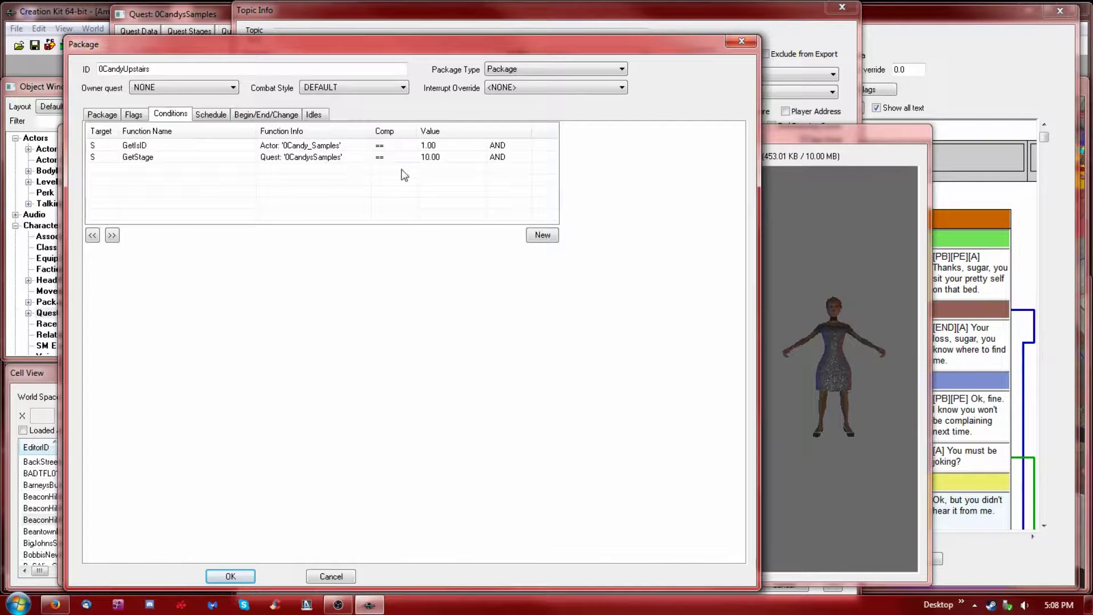
pyautogui.click(740, 42)
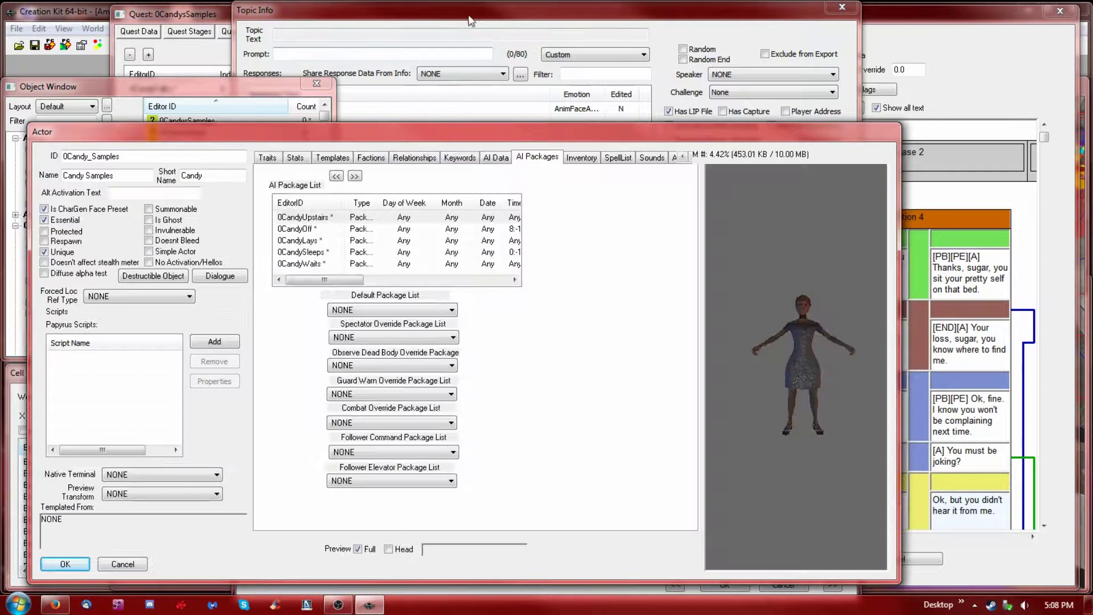
pyautogui.click(468, 19)
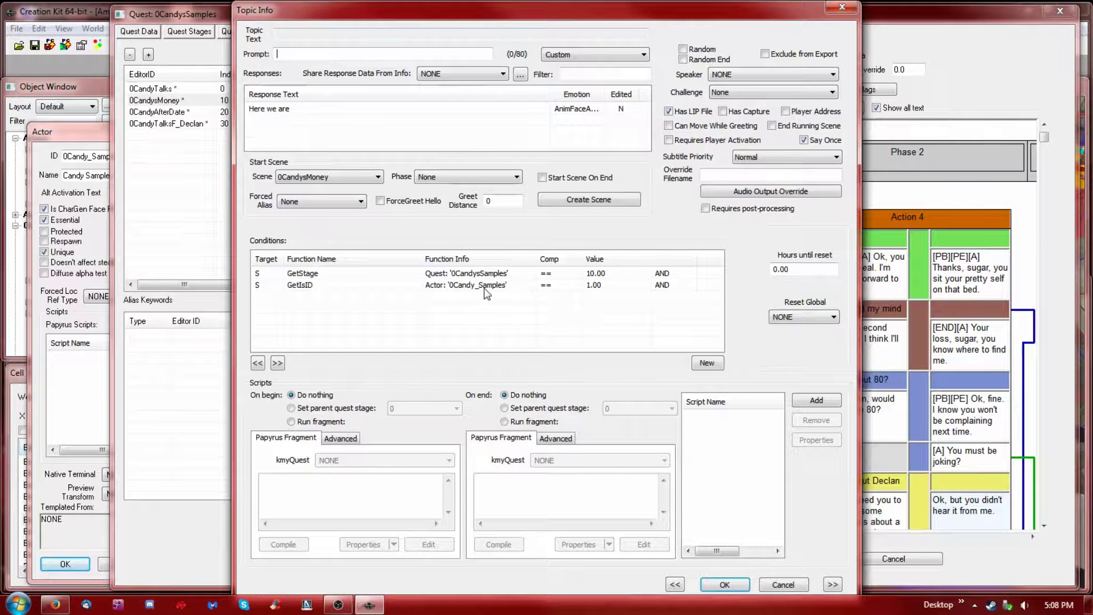
pyautogui.click(499, 275)
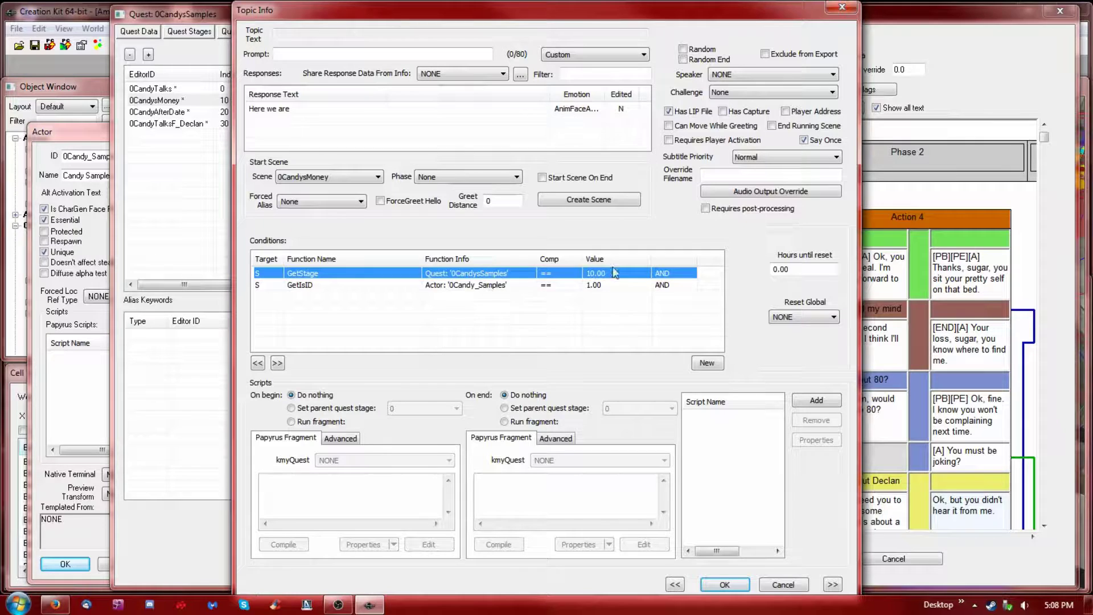
# Step: Close the "Here we are" greeting info and briefly view the "That'll be 100 caps, honey." response info in Action 1
pyautogui.click(727, 585)
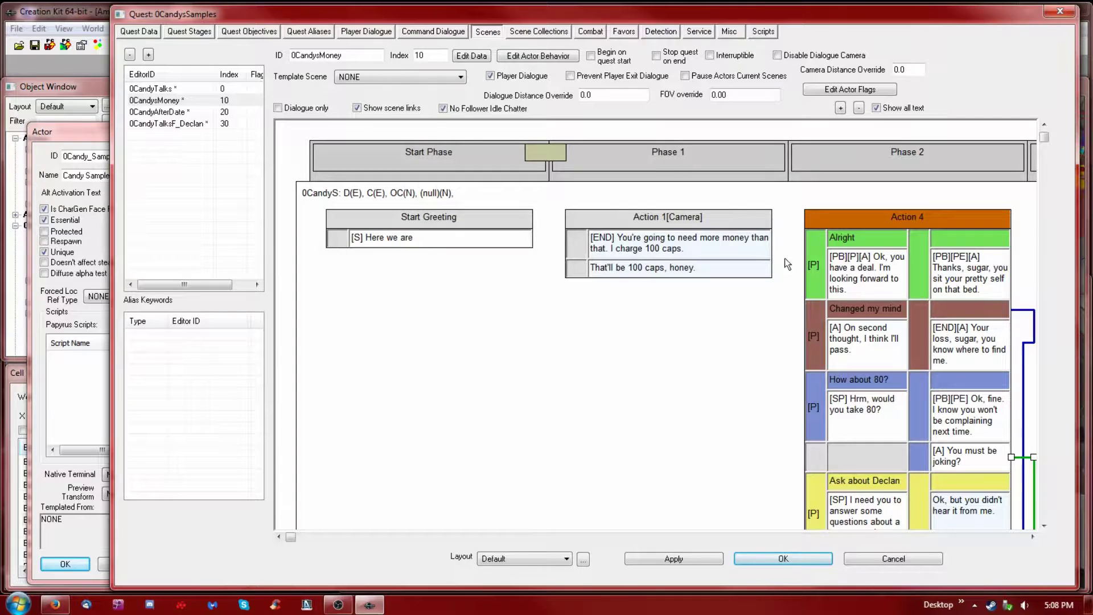
pyautogui.click(685, 261)
pyautogui.doubleClick(677, 271)
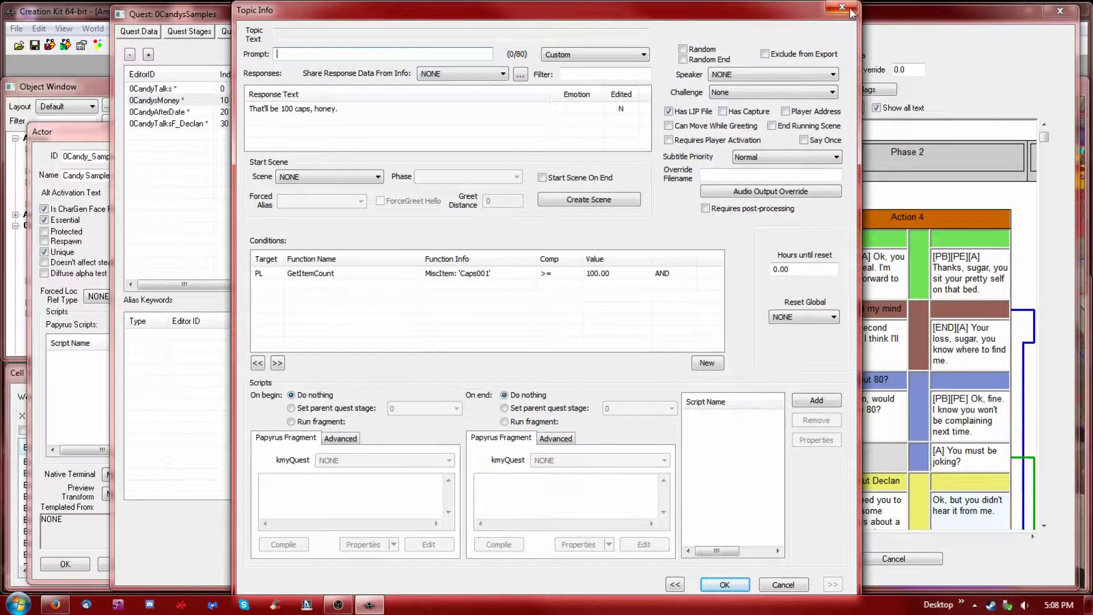
pyautogui.press('Escape')
# Step: Review the player's GetItemCount Caps001 condition on the "You're going to need more money than that" response, and close its info
pyautogui.doubleClick(675, 243)
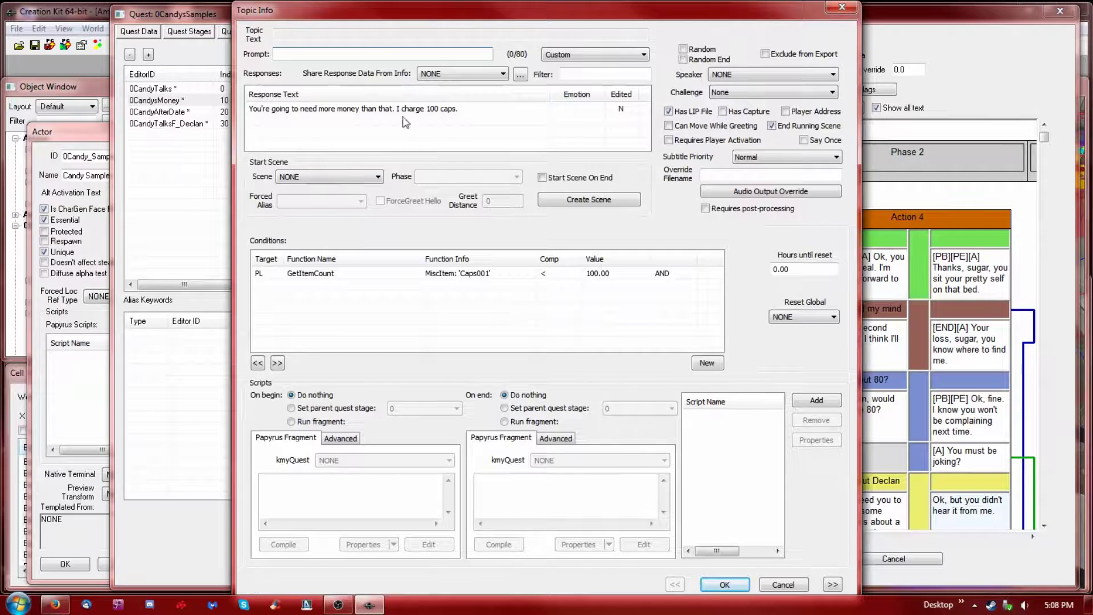
pyautogui.click(270, 109)
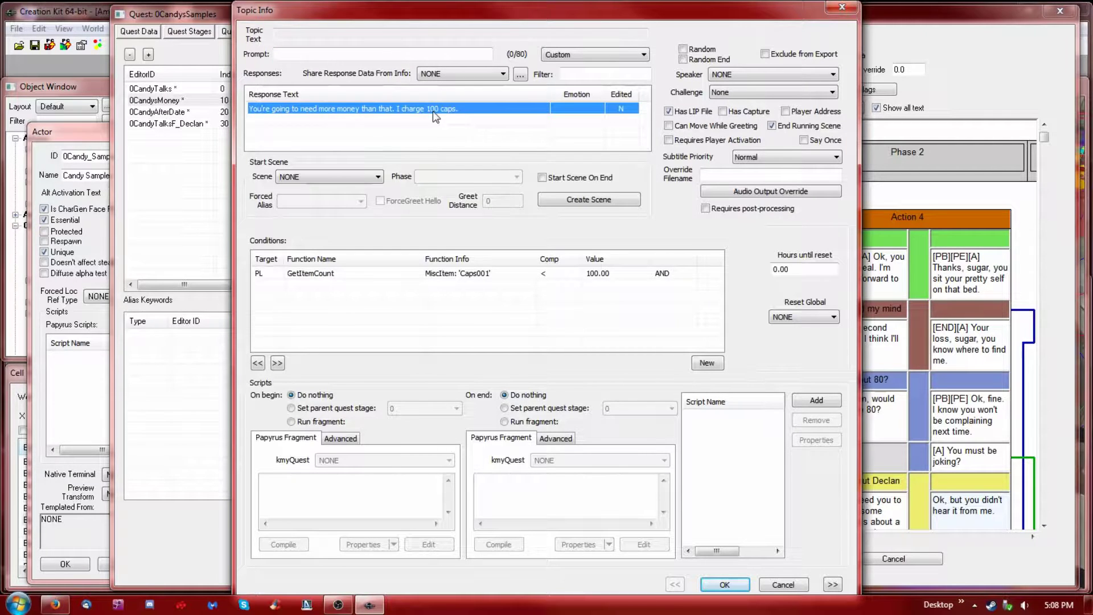
pyautogui.click(328, 275)
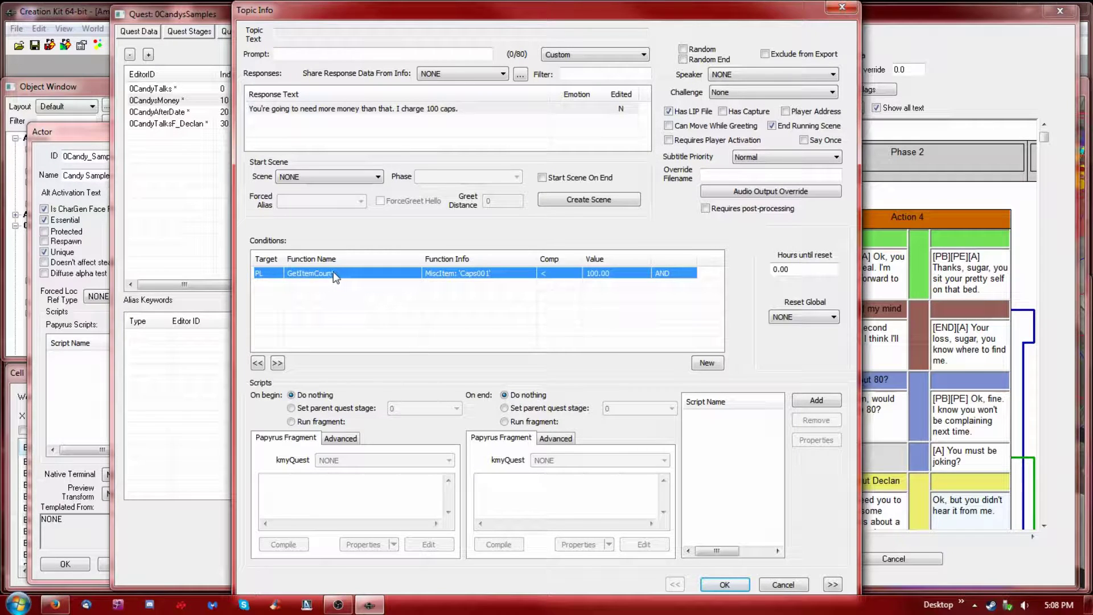
pyautogui.doubleClick(334, 274)
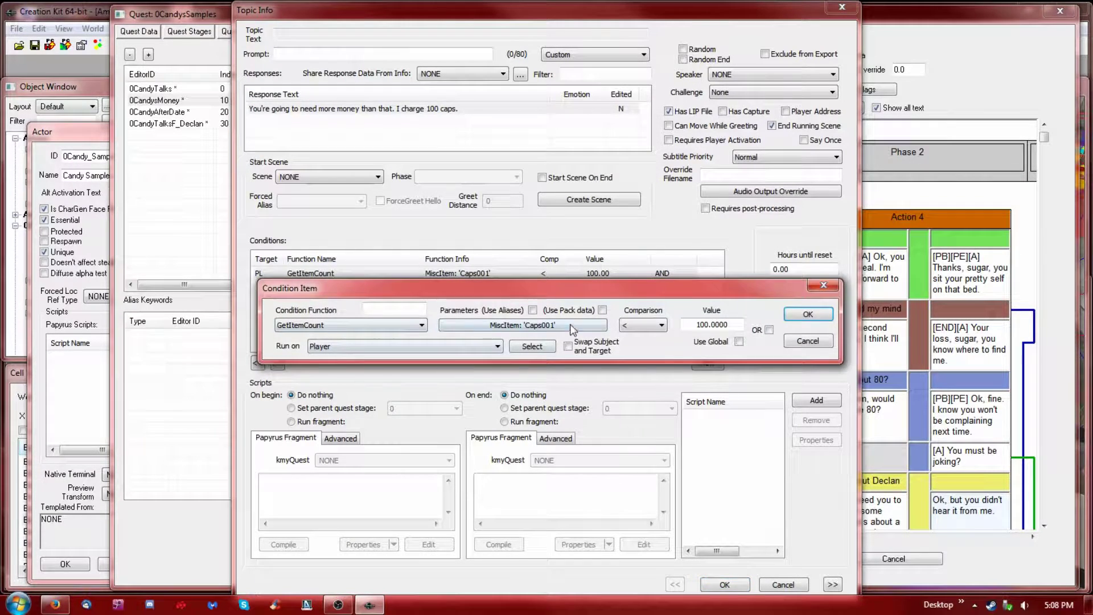
pyautogui.click(626, 333)
pyautogui.click(808, 320)
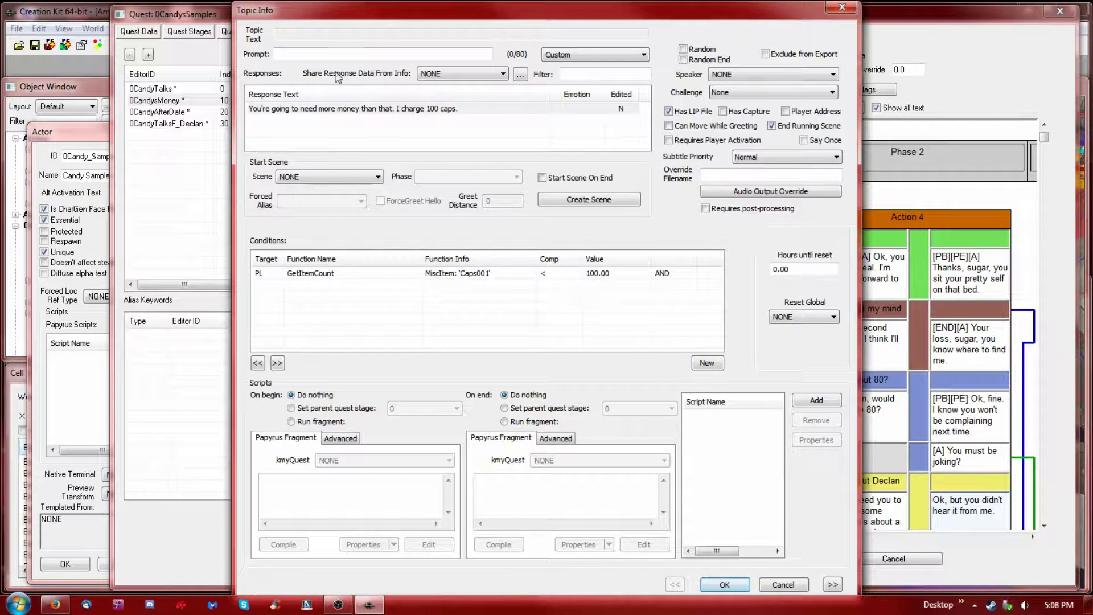
pyautogui.click(783, 584)
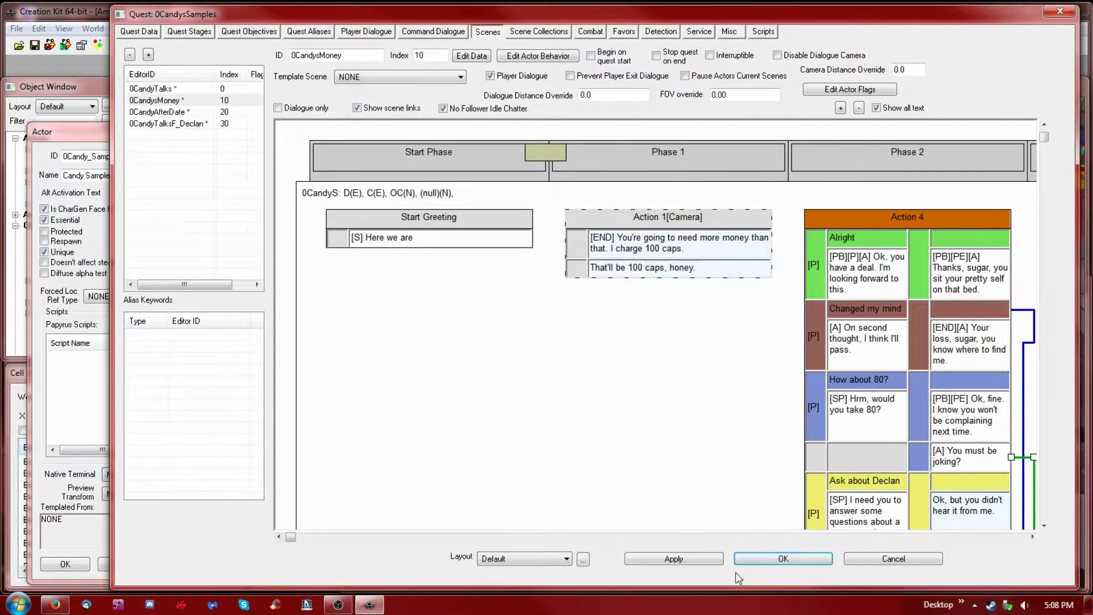
# Step: Inspect the GetItemCount condition and response text of the "That'll be 100 caps, honey." info, and close it
pyautogui.click(686, 253)
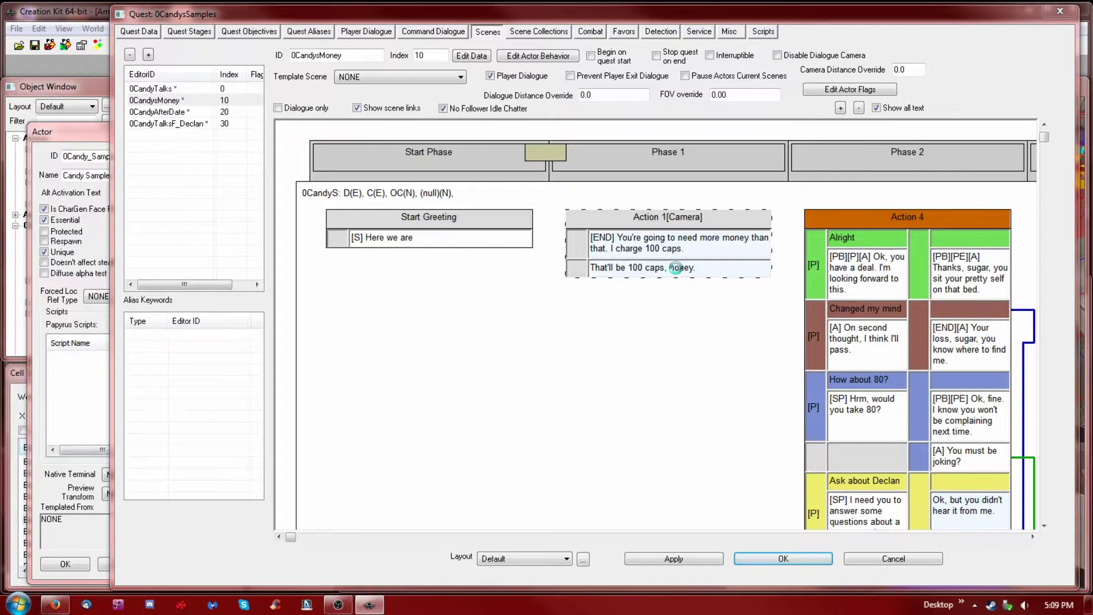
pyautogui.doubleClick(677, 269)
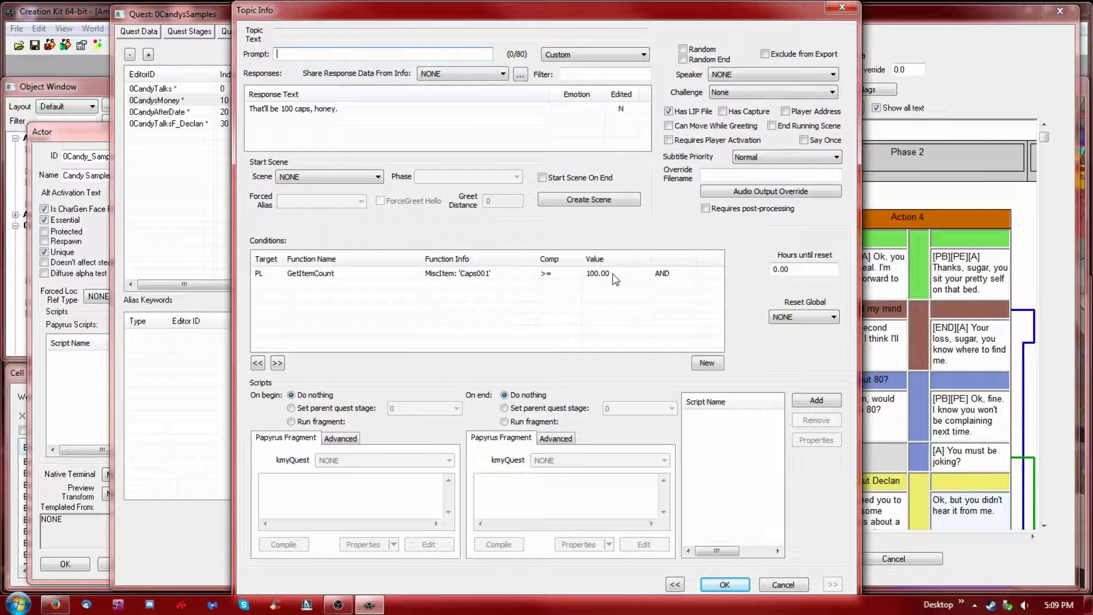
pyautogui.doubleClick(567, 276)
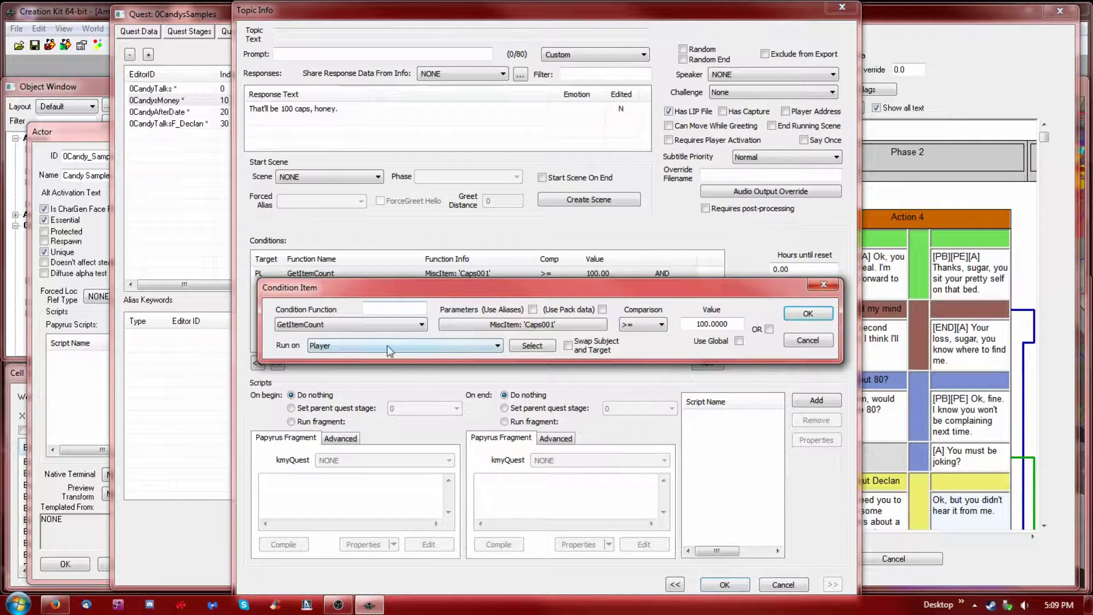
pyautogui.click(808, 313)
pyautogui.click(367, 109)
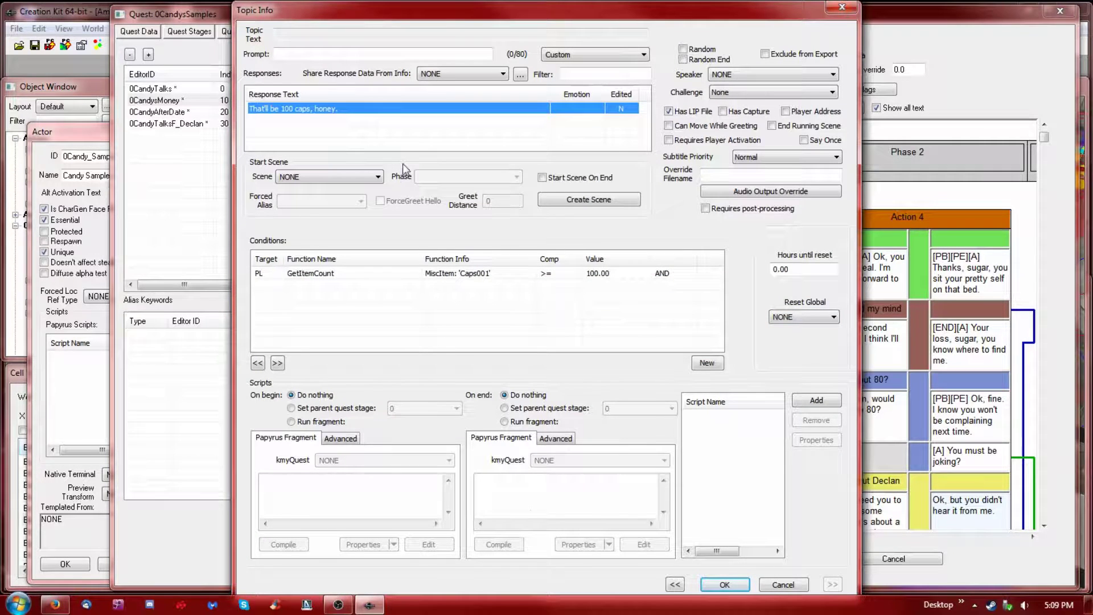
pyautogui.click(725, 585)
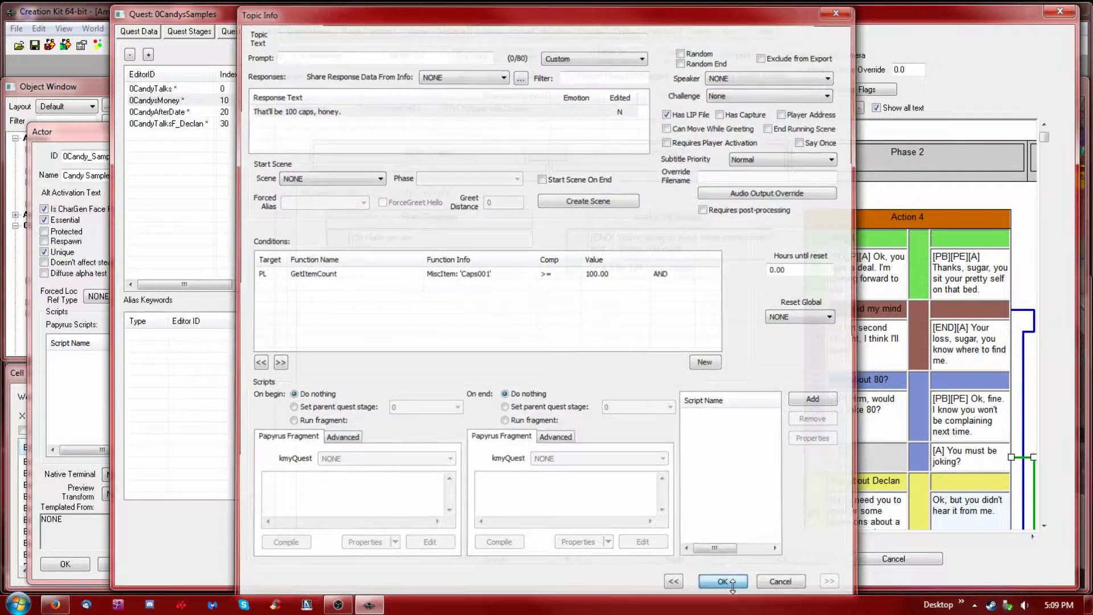
# Step: Open player dialogue Action 4 and examine the topic info of the neutral player response "Hrm, would you take 80?"
pyautogui.doubleClick(888, 224)
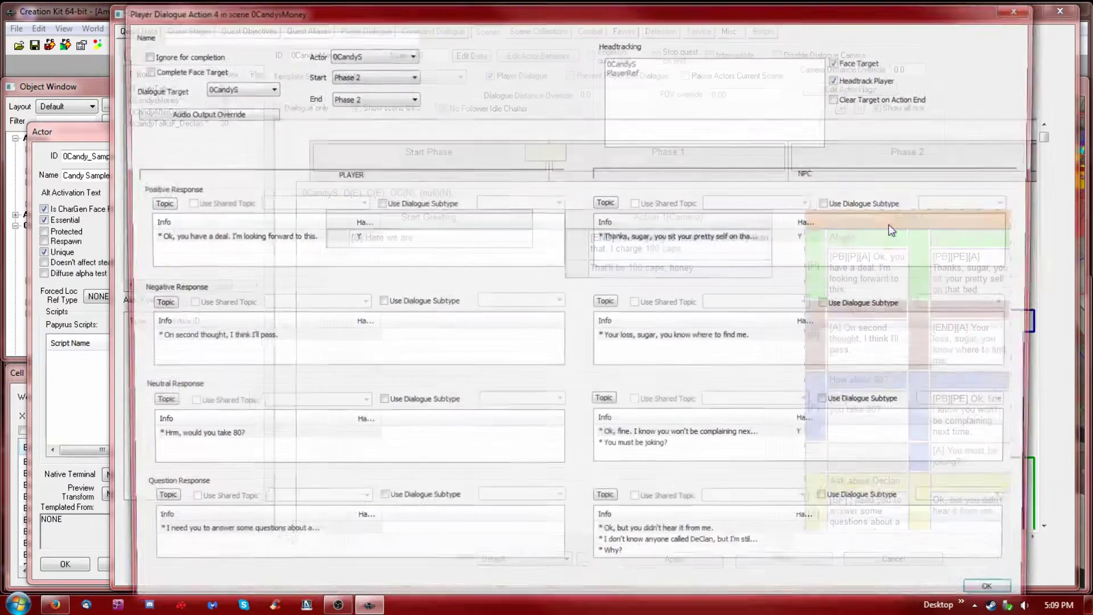
pyautogui.click(227, 237)
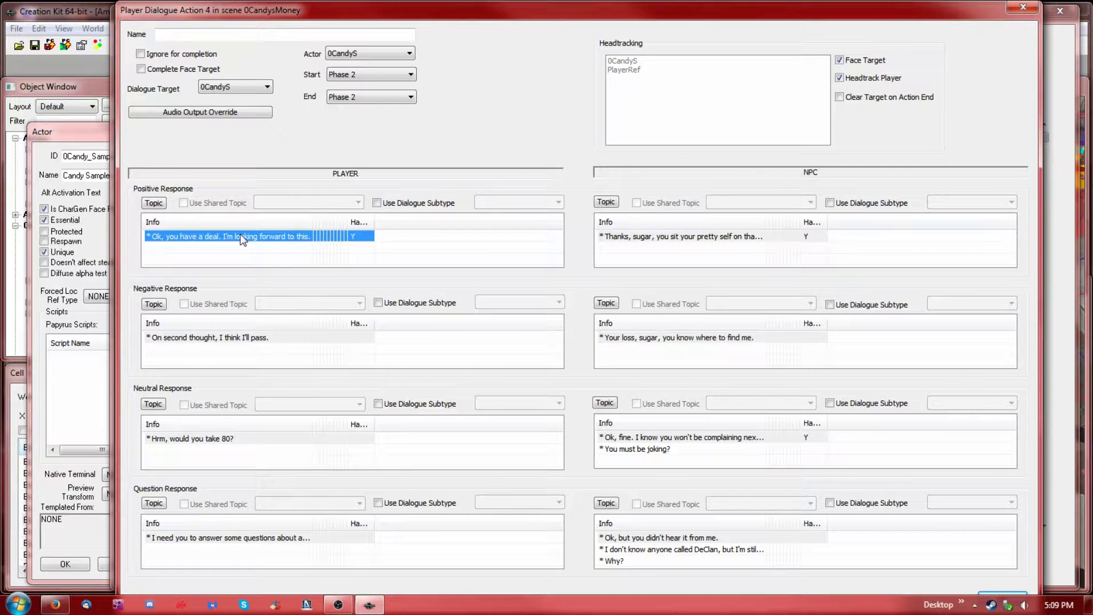
pyautogui.click(190, 538)
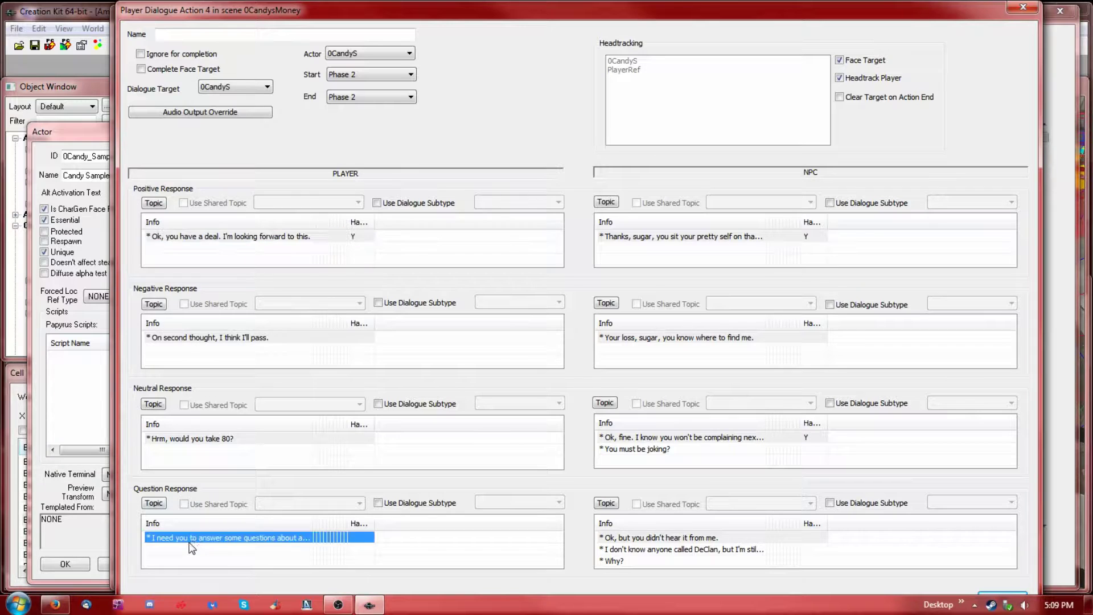
pyautogui.click(208, 440)
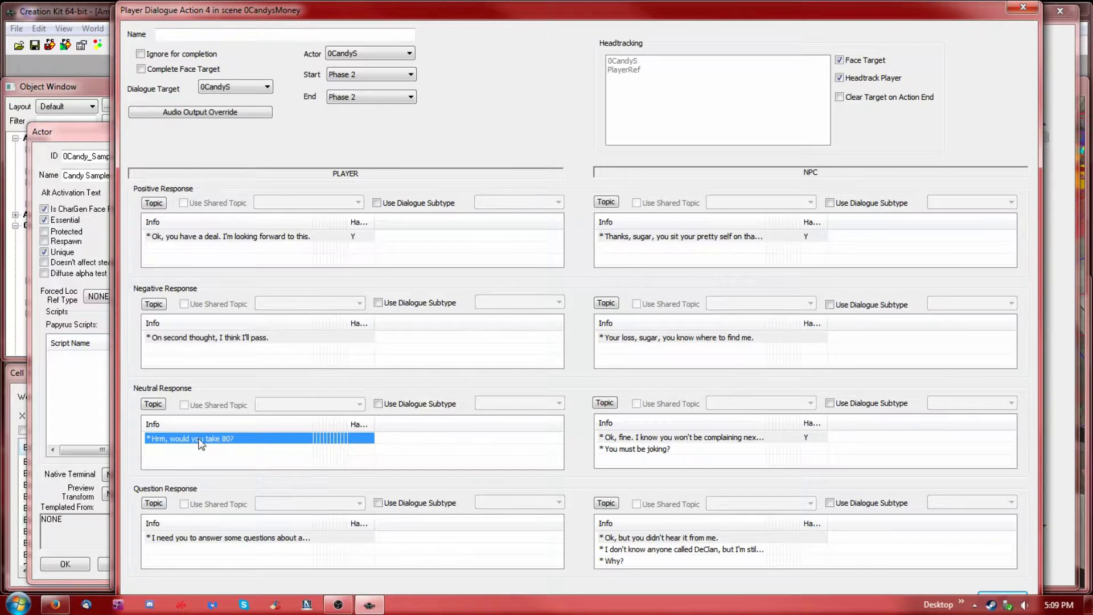
pyautogui.doubleClick(201, 443)
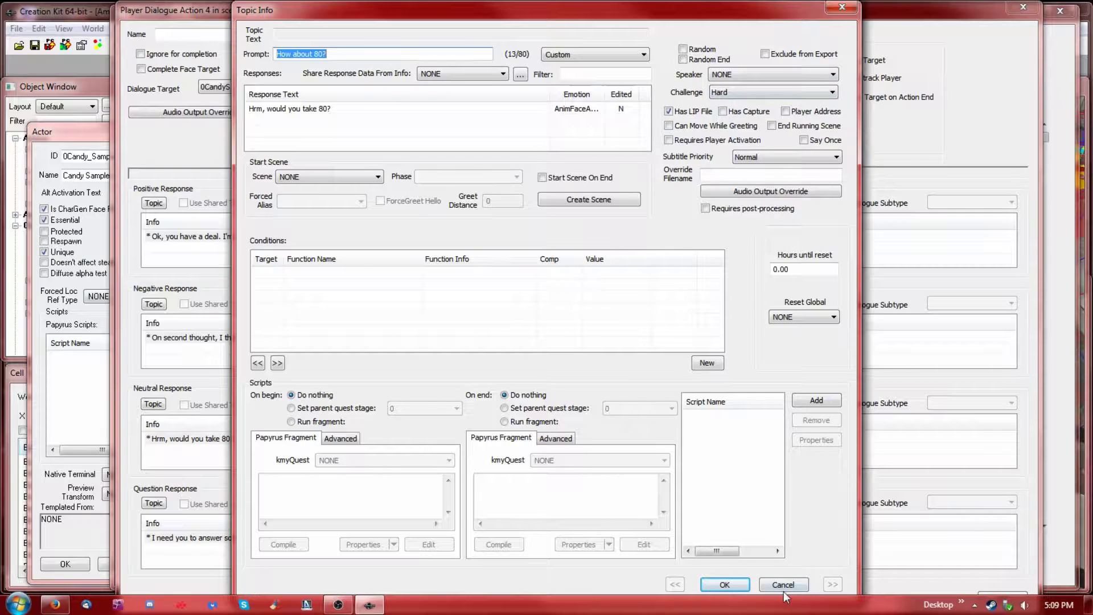
pyautogui.click(745, 585)
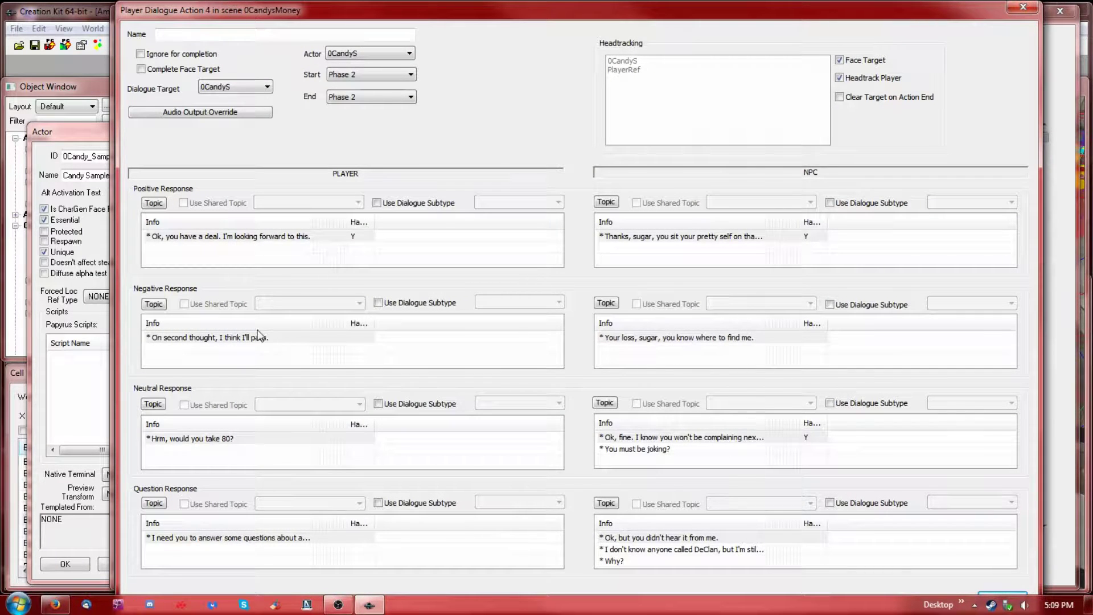
# Step: Examine the CandyTakesMoney script and the on-begin Papyrus fragment of the positive player response "Ok, you have a deal"
pyautogui.click(203, 439)
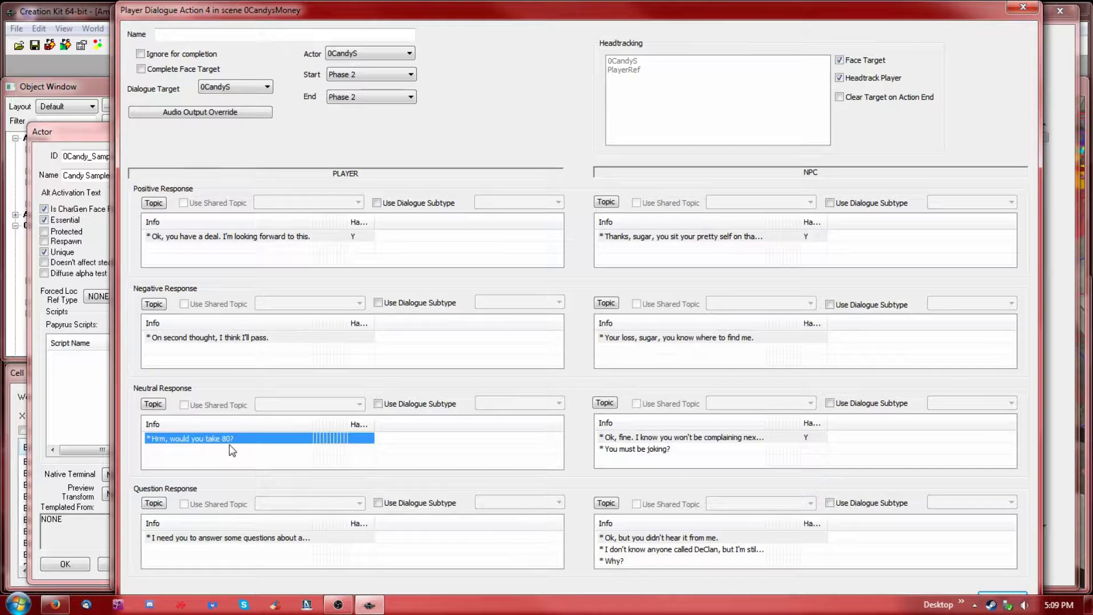
pyautogui.click(279, 237)
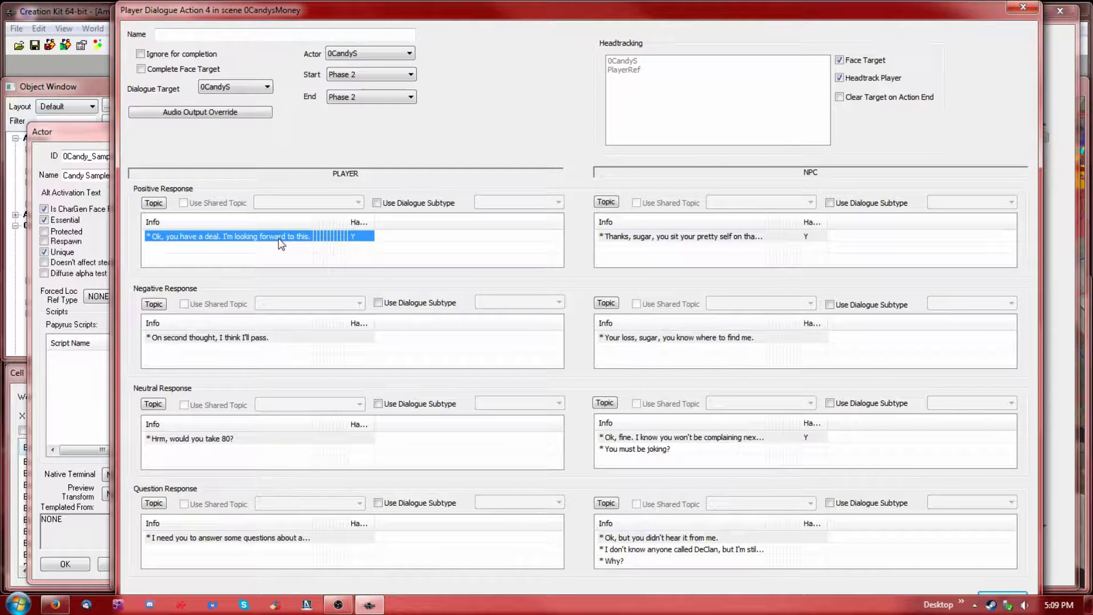
pyautogui.doubleClick(280, 239)
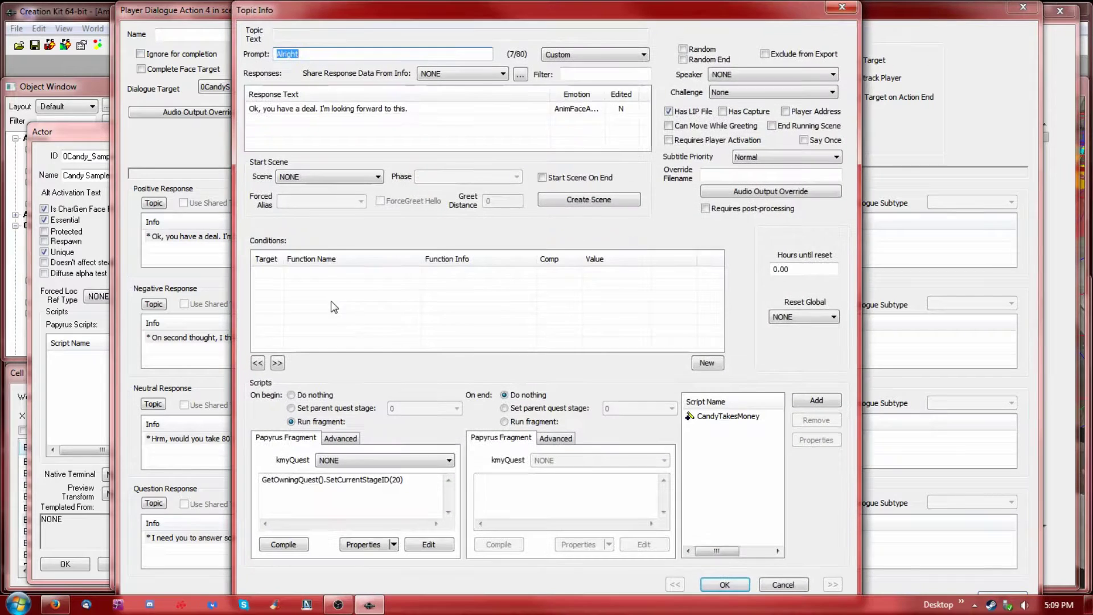
pyautogui.click(731, 416)
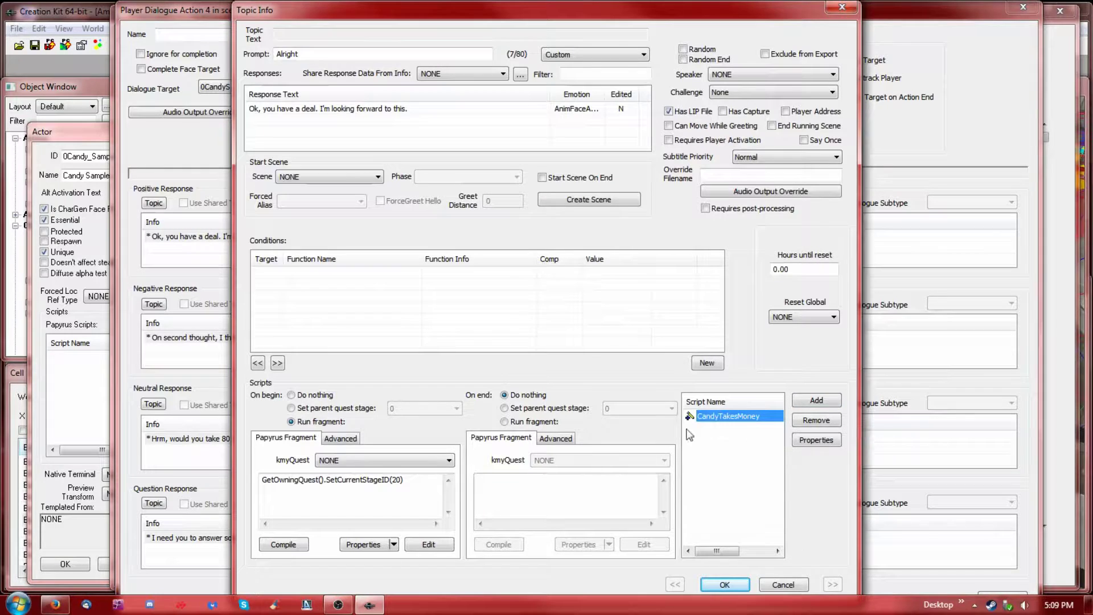
pyautogui.moveTo(406, 480); pyautogui.dragTo(264, 482)
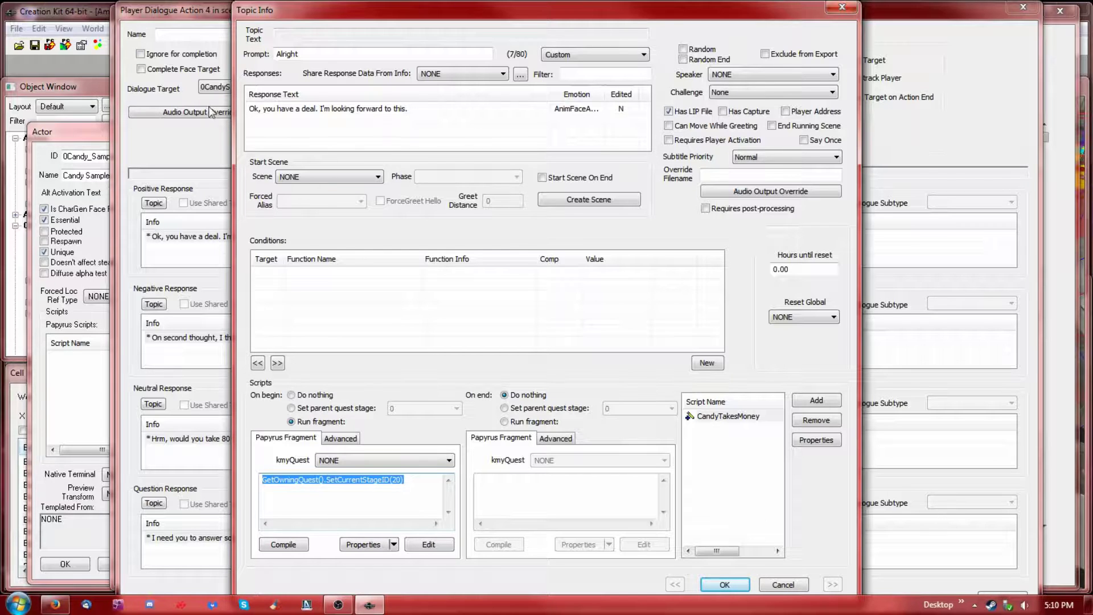
pyautogui.moveTo(332, 479); pyautogui.dragTo(420, 483)
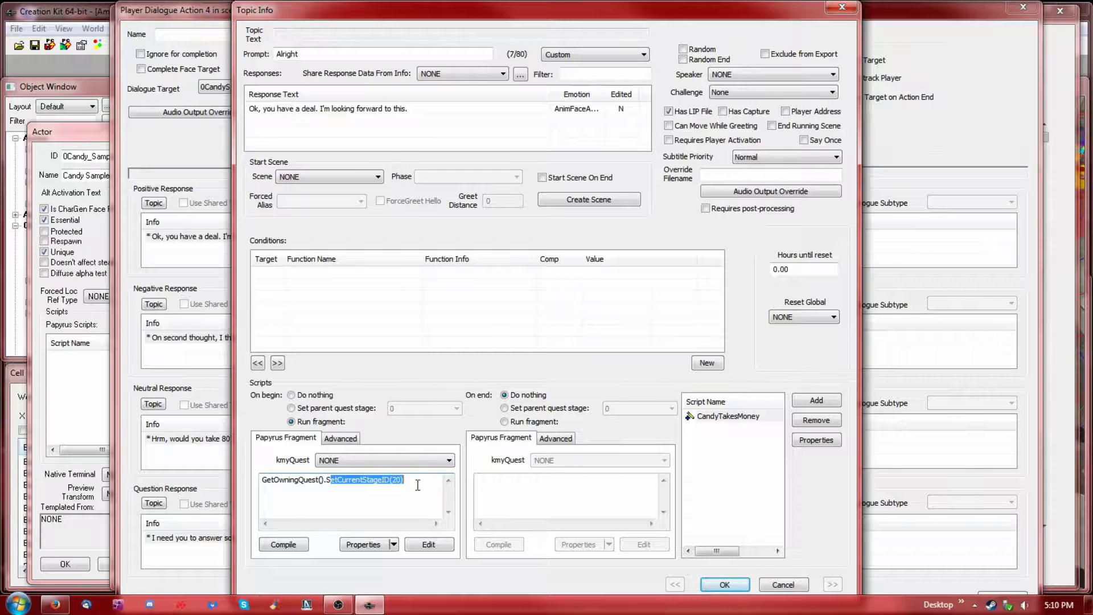
pyautogui.click(725, 585)
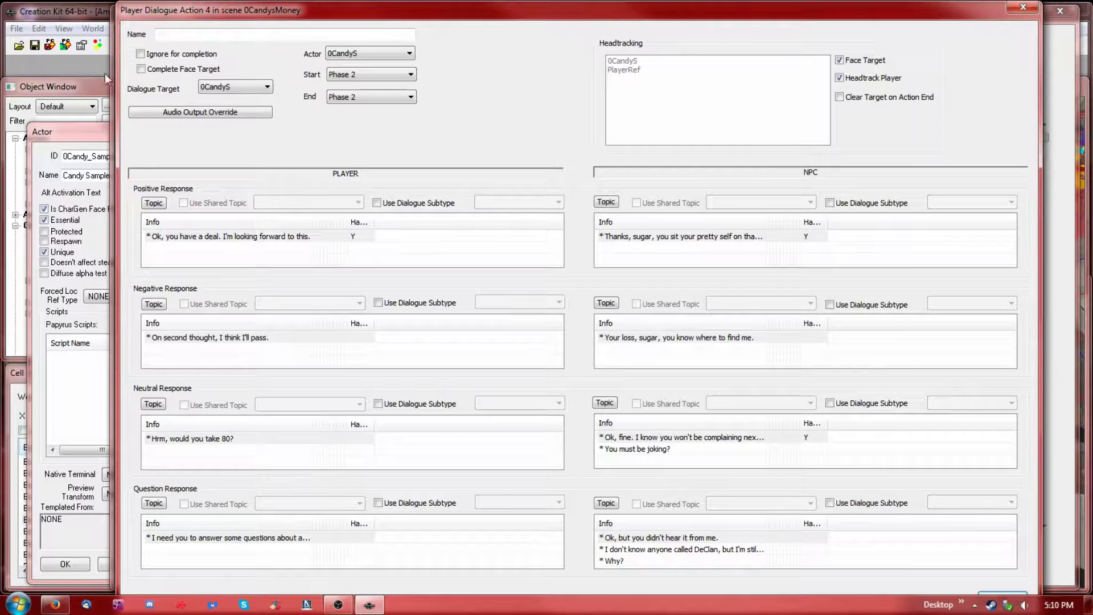
# Step: Switch to the actor's AI package list, open the 0CandyLays package and examine its GetStage condition
pyautogui.click(85, 132)
pyautogui.click(306, 228)
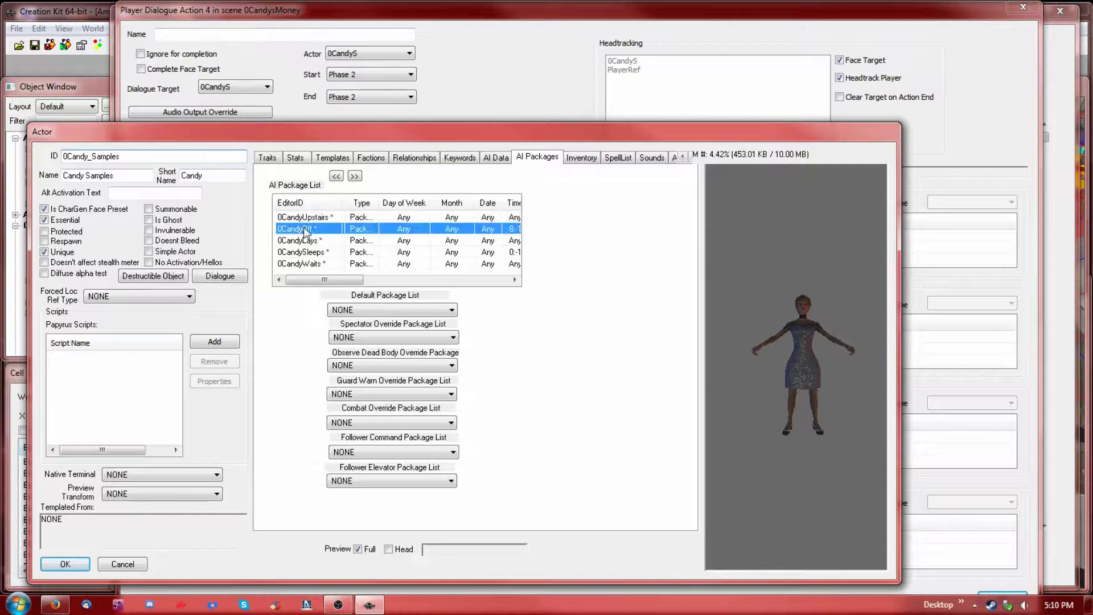
pyautogui.click(301, 241)
pyautogui.doubleClick(302, 240)
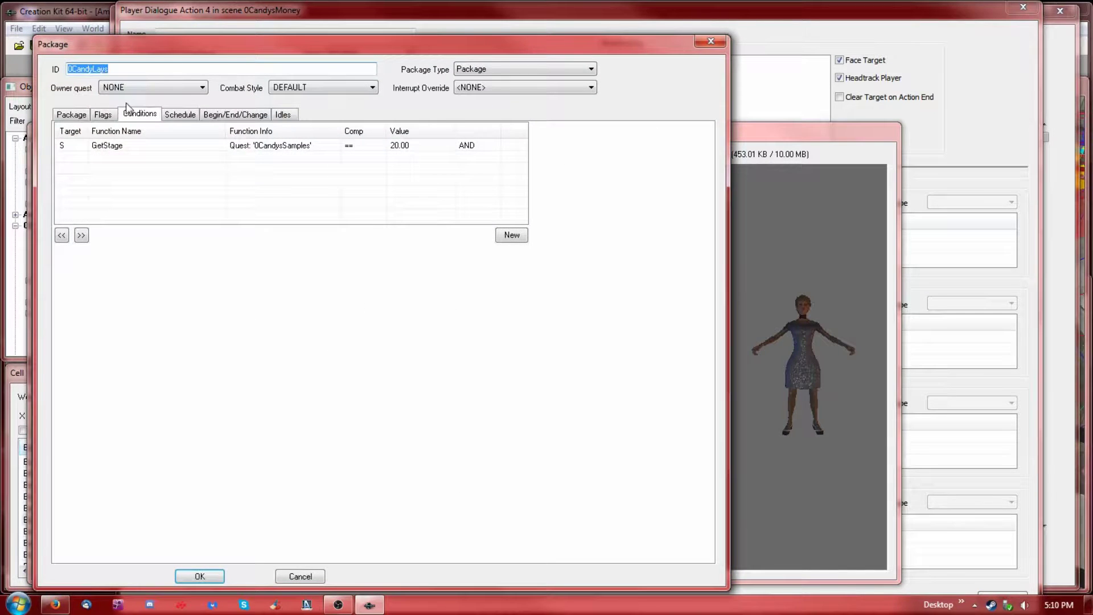
pyautogui.click(155, 145)
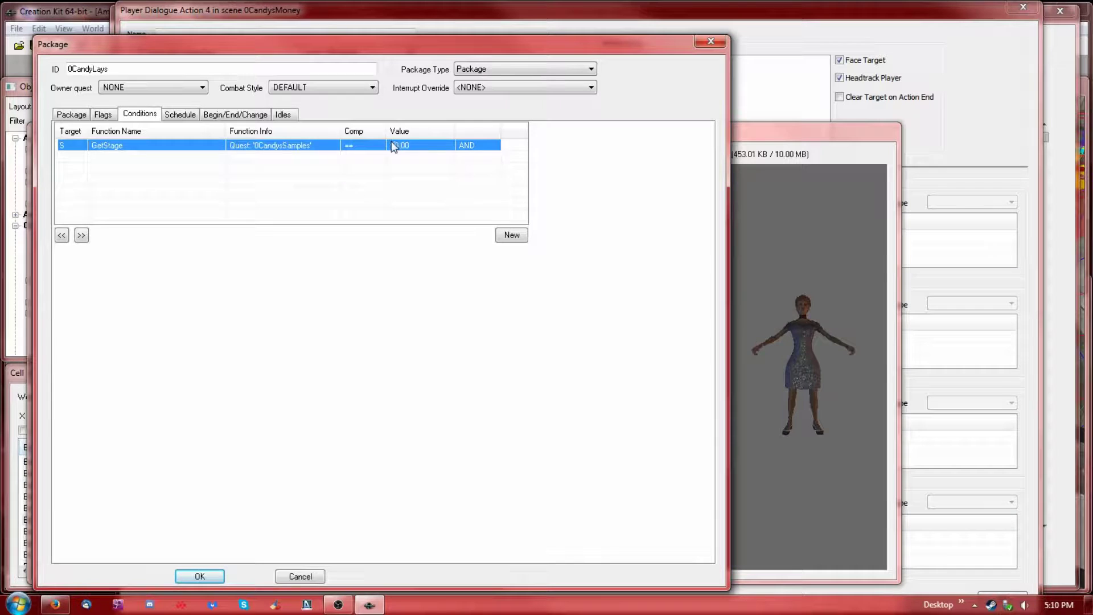
# Step: Check the 0CandyLays package's destination and view that spot in the BeaconHillPub cell, then close the package
pyautogui.click(80, 113)
pyautogui.click(238, 174)
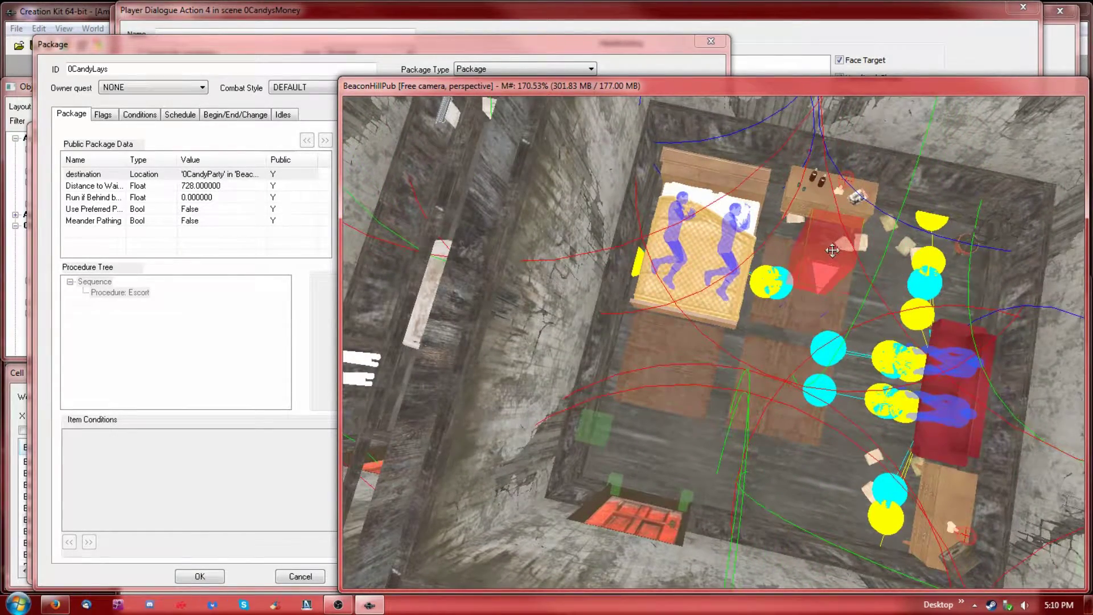
pyautogui.moveTo(825, 286); pyautogui.dragTo(812, 296, button='middle')
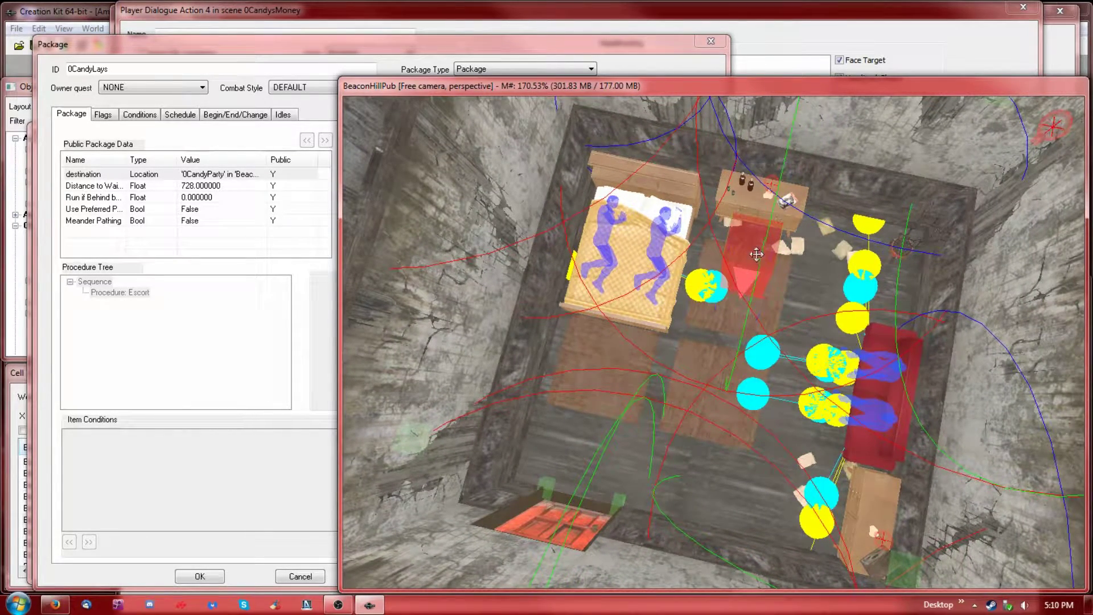
pyautogui.click(559, 55)
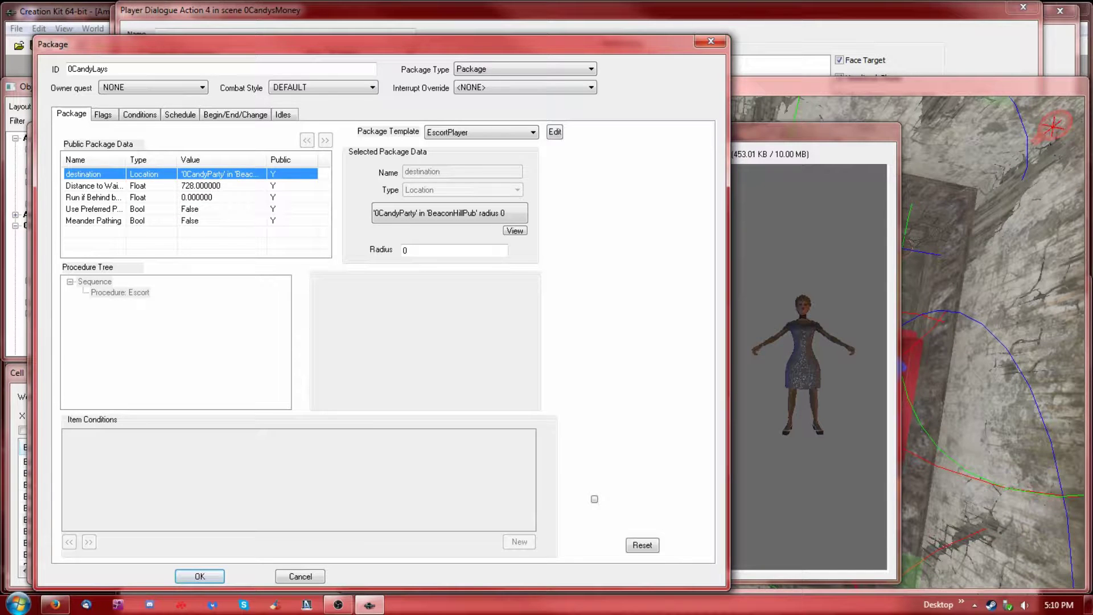
pyautogui.click(992, 83)
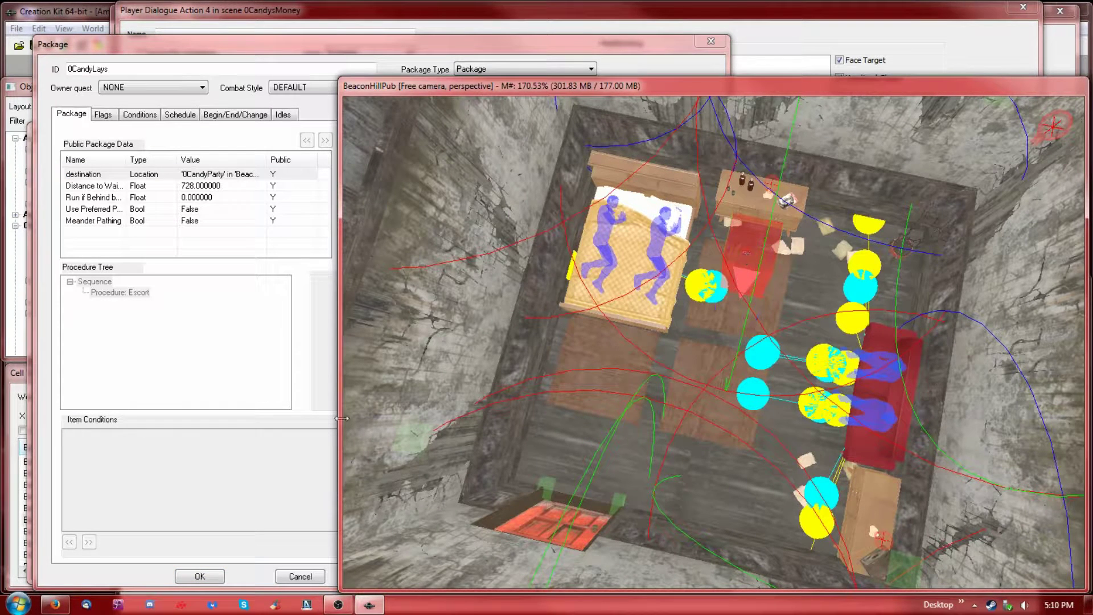
pyautogui.click(294, 56)
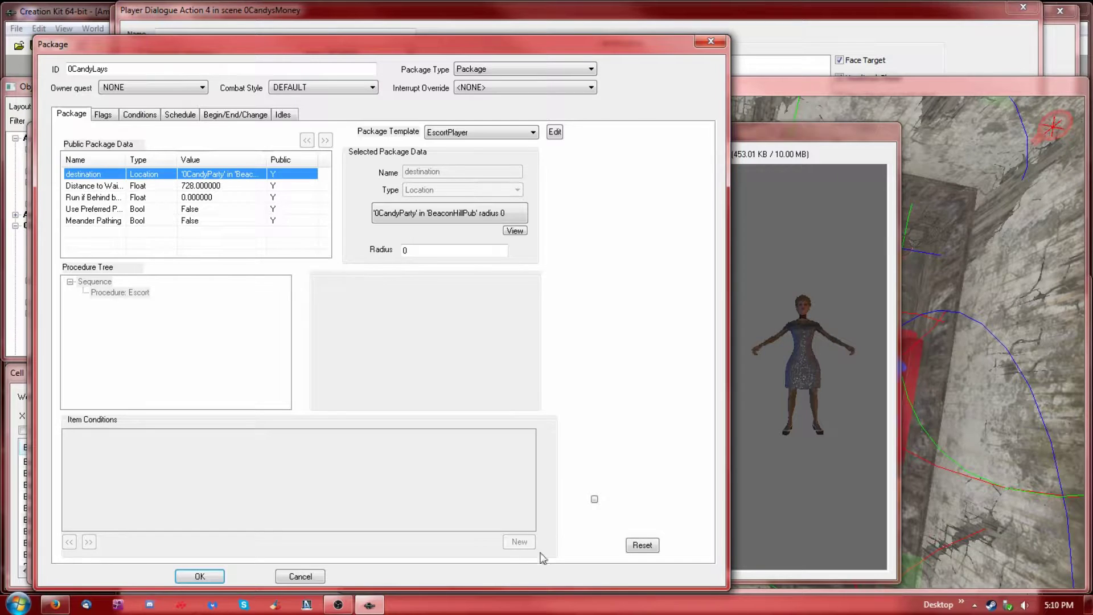
pyautogui.click(200, 576)
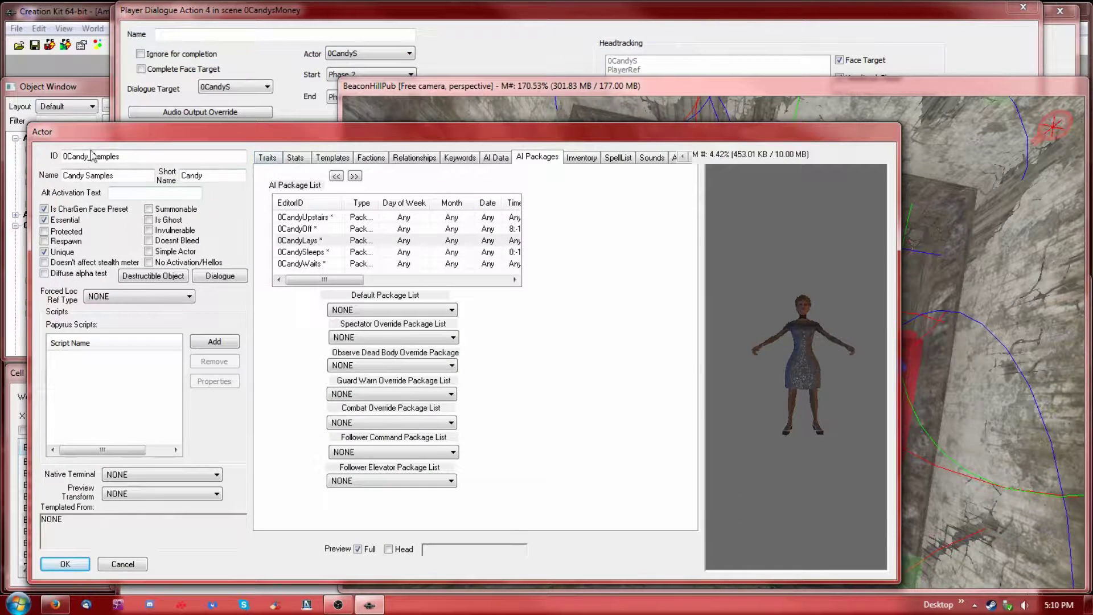
# Step: Return to player dialogue Action 4 and compare the script fragments of the NPC replies "Ok, fine" and "Thanks, sugar"
pyautogui.click(275, 33)
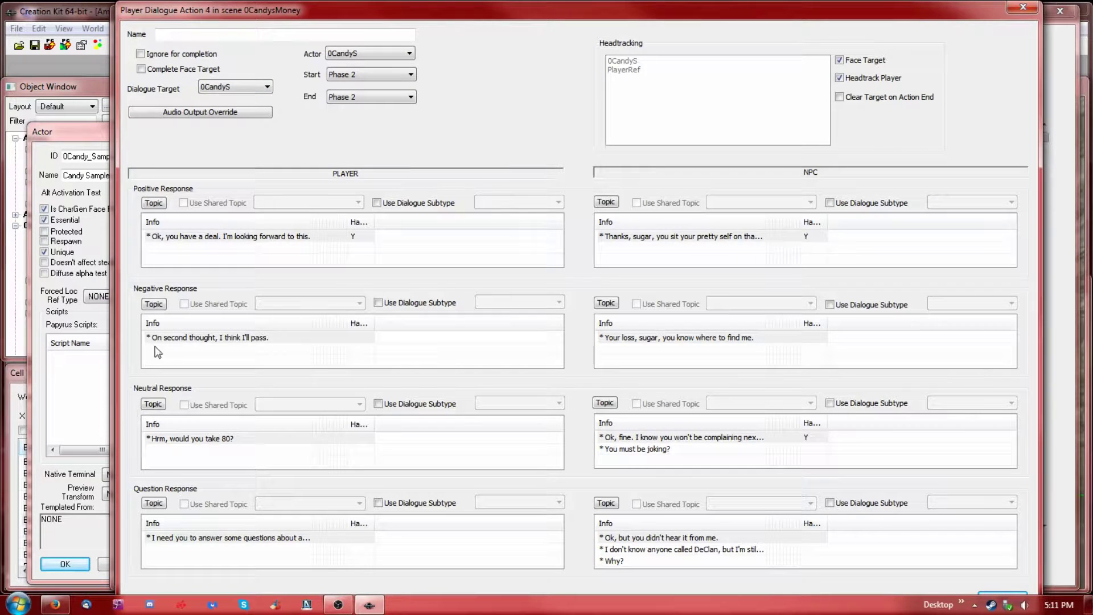
pyautogui.doubleClick(654, 437)
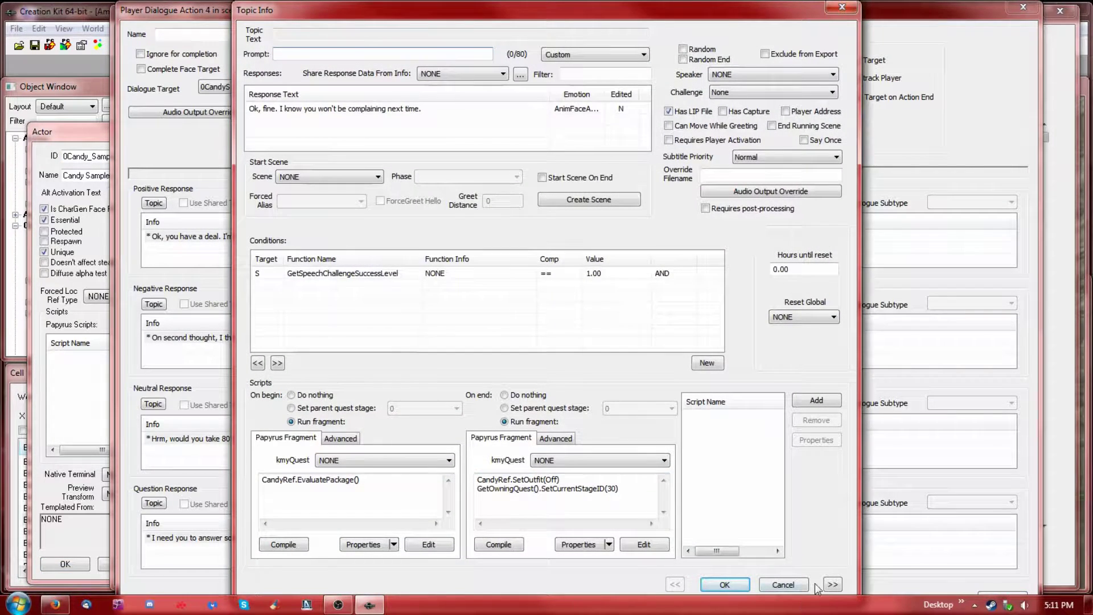
pyautogui.click(794, 584)
pyautogui.doubleClick(698, 236)
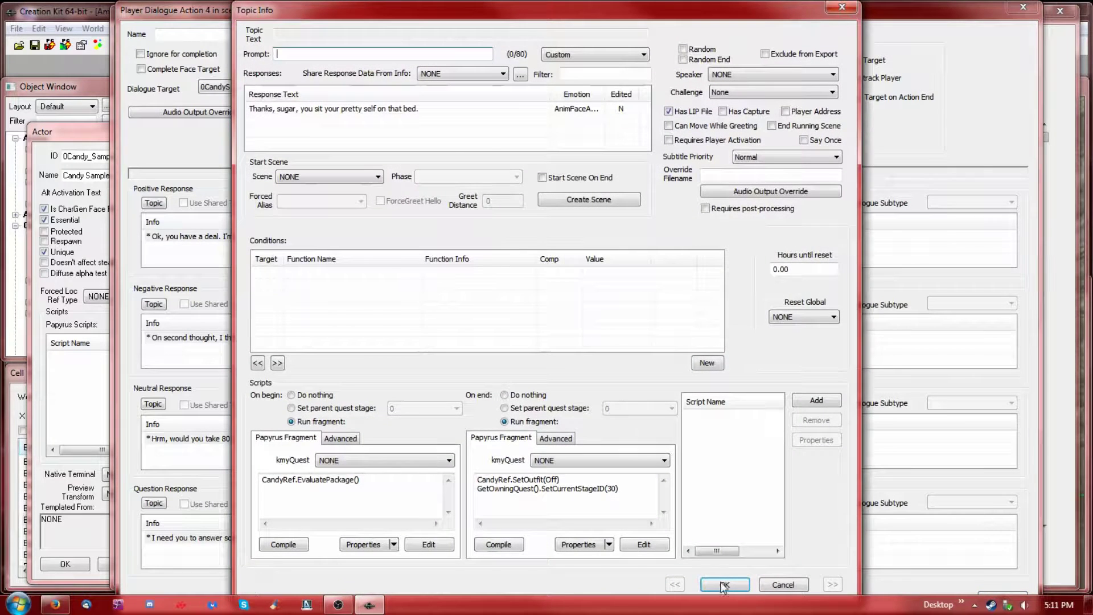
pyautogui.click(723, 584)
pyautogui.click(804, 585)
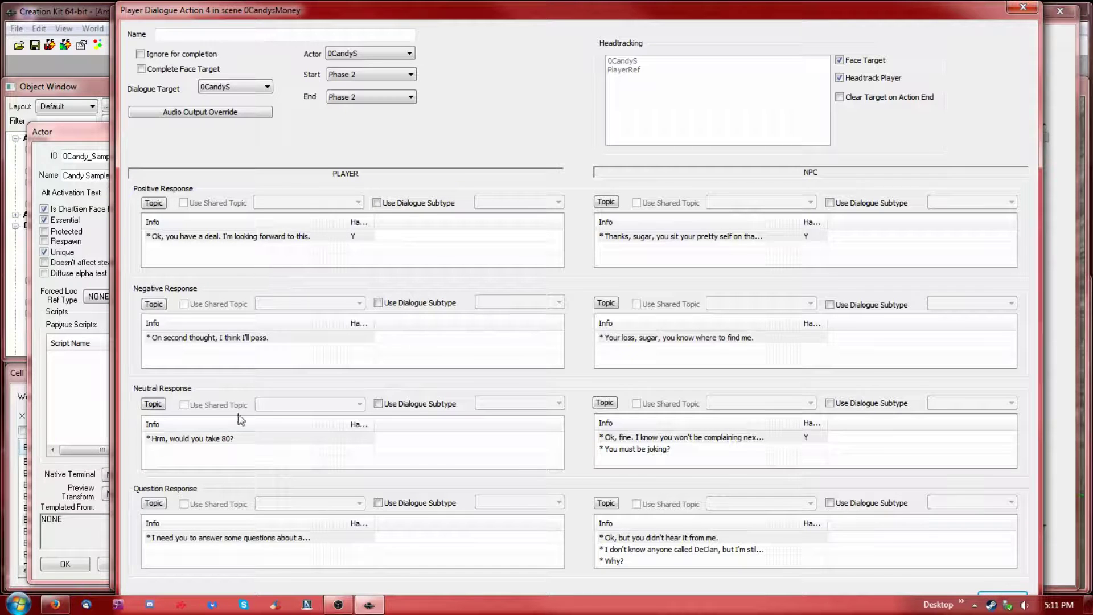
# Step: Examine the GetSpeechChallengeSuccessLevel condition and the on-begin EvaluatePackage fragment of the NPC's neutral reply "Ok, fine"
pyautogui.doubleClick(646, 440)
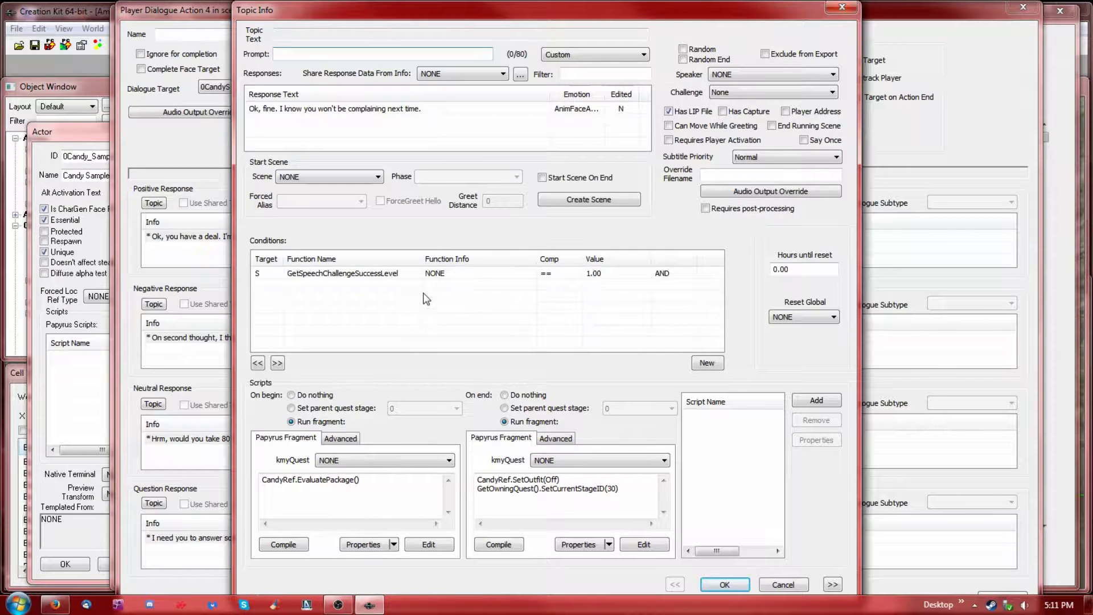
pyautogui.click(374, 274)
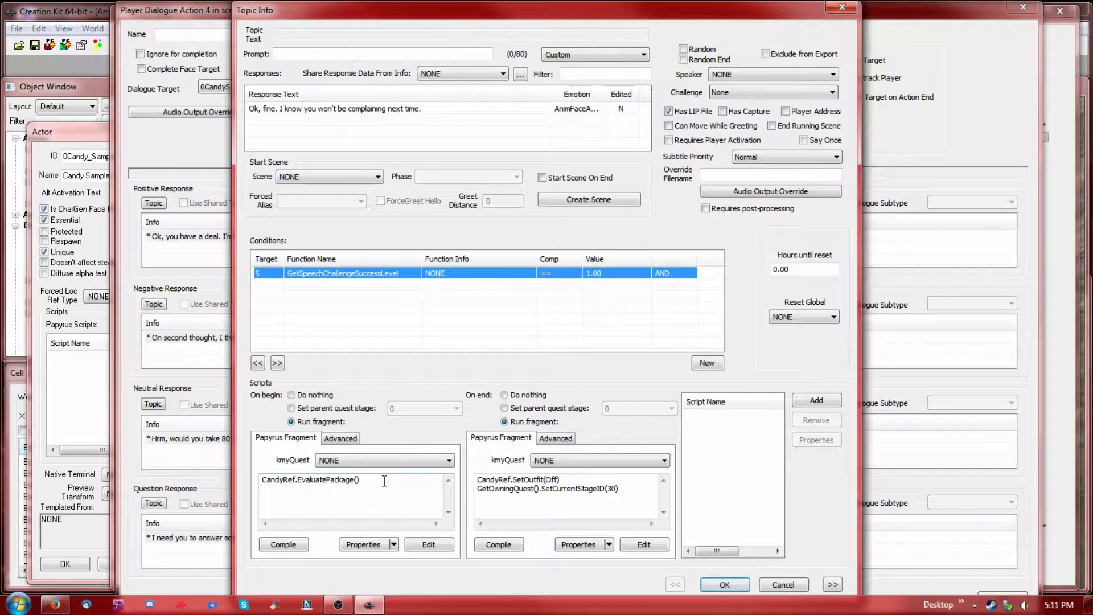
pyautogui.moveTo(375, 479); pyautogui.dragTo(215, 472)
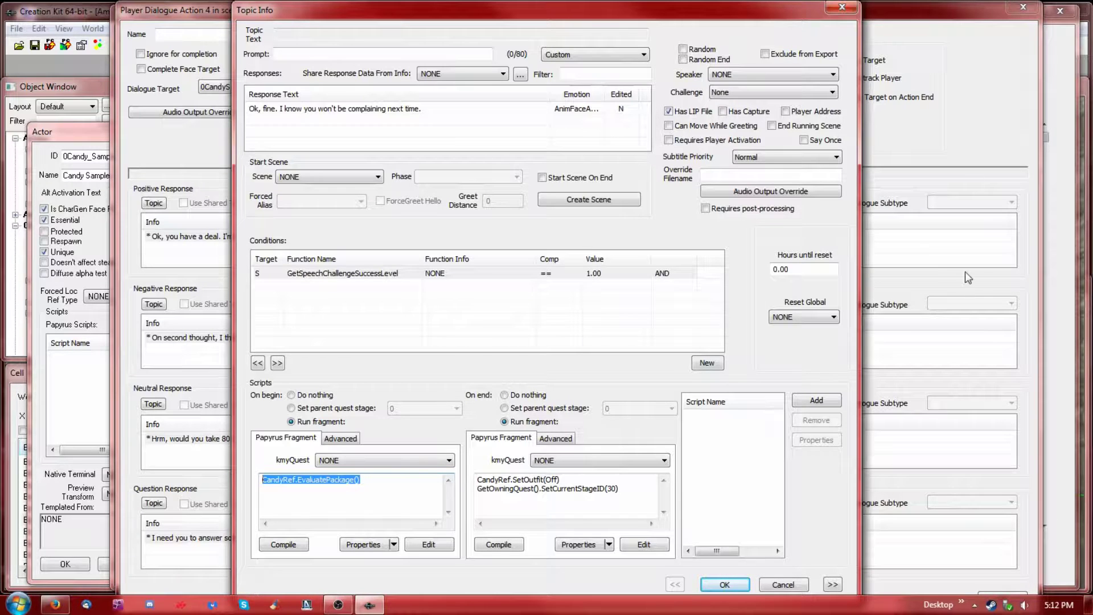
pyautogui.click(785, 586)
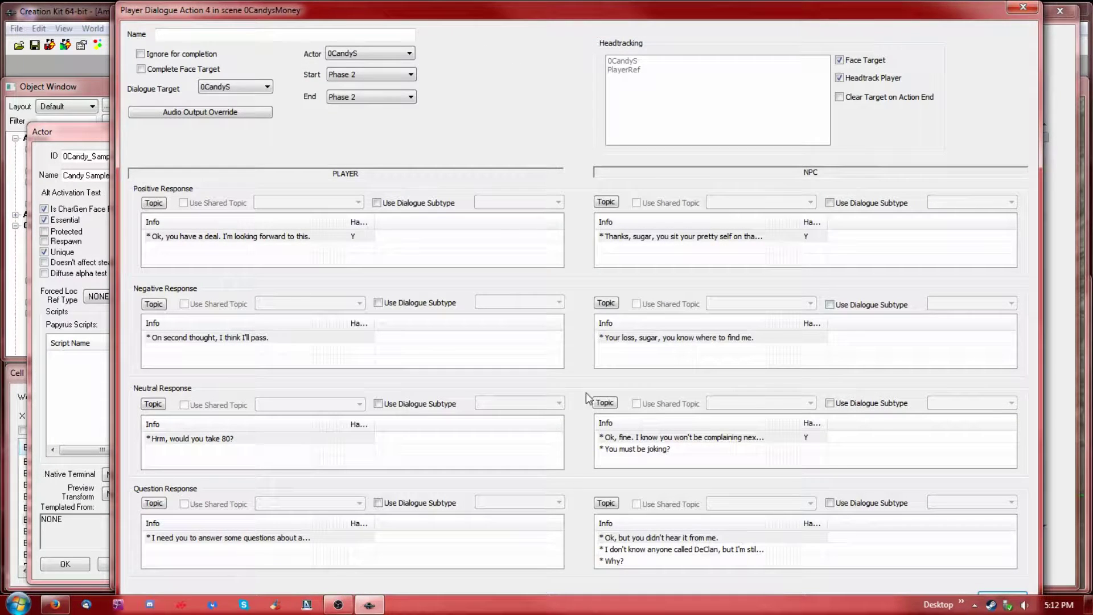
# Step: Compare the challenge setting of "Hrm, would you take 80?" with the speech-challenge conditions of the replies "Ok, fine" and "You must be joking?"
pyautogui.doubleClick(215, 443)
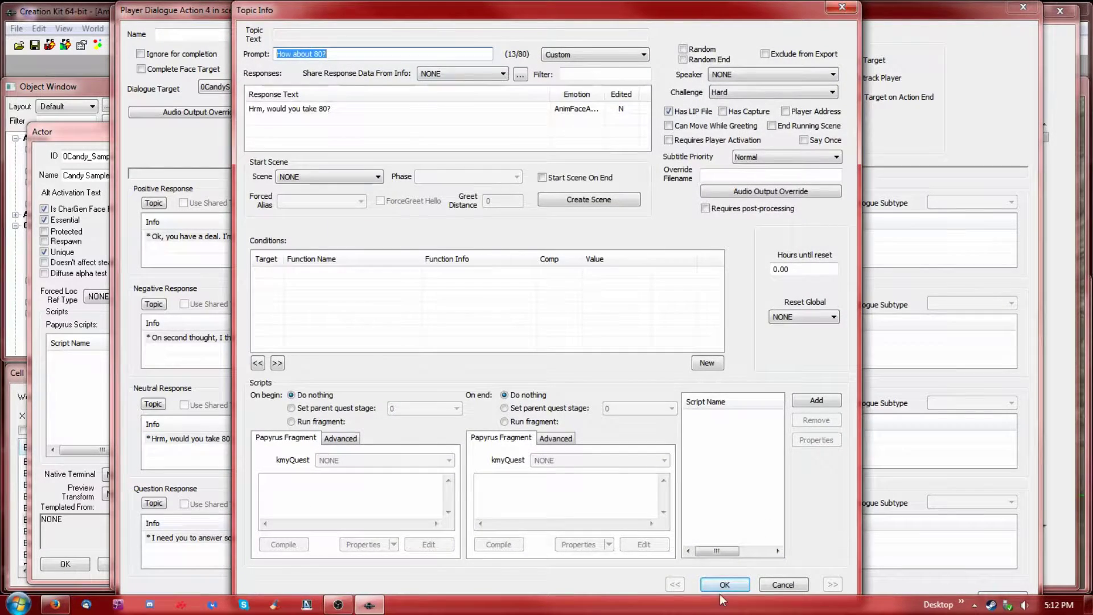
pyautogui.click(723, 585)
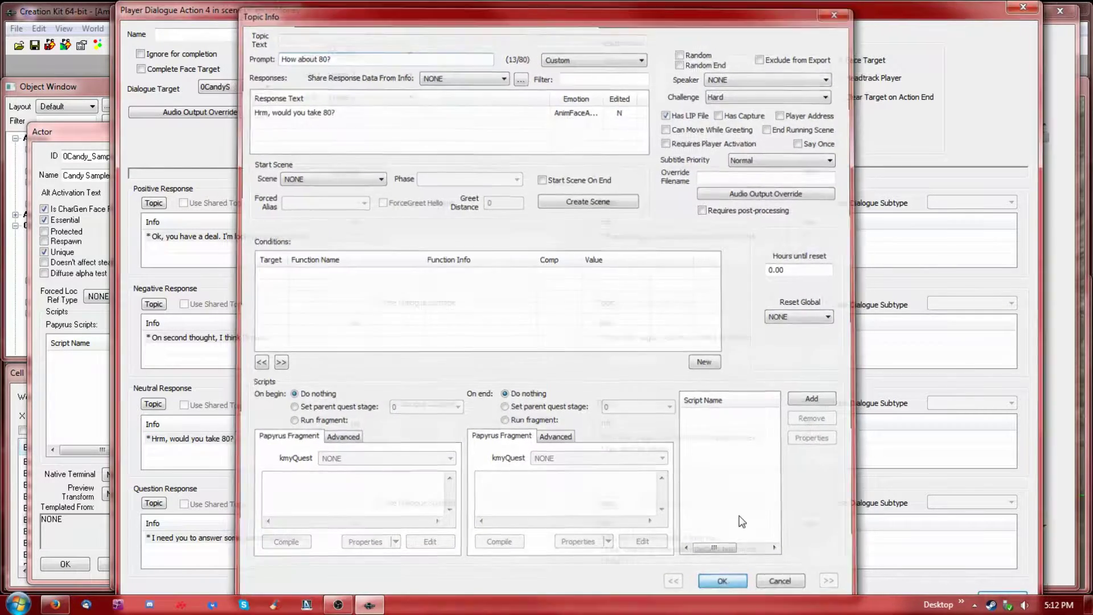
pyautogui.doubleClick(708, 437)
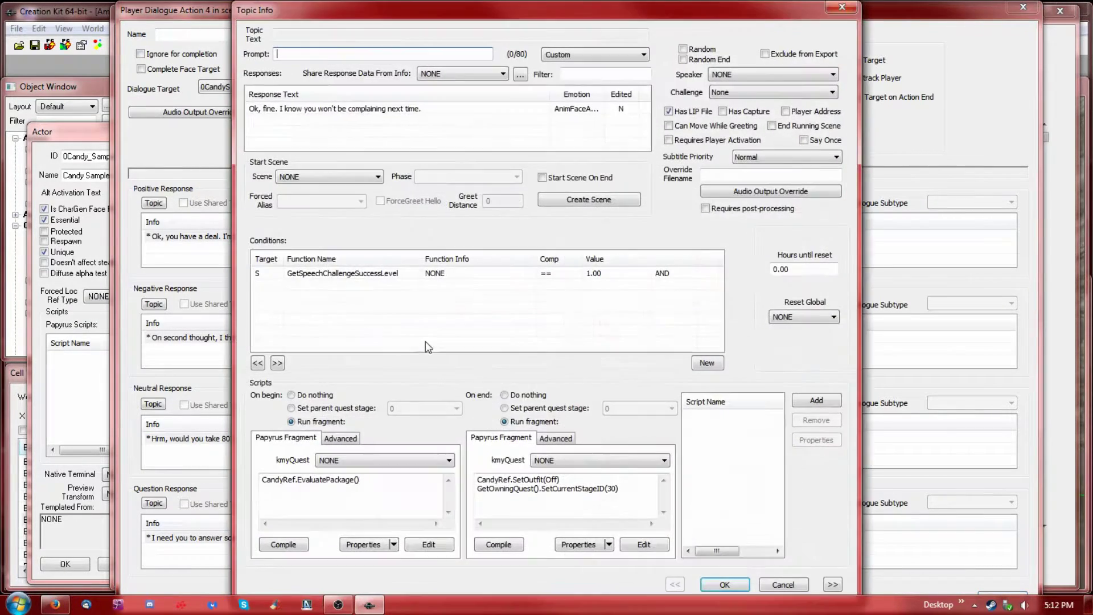
pyautogui.click(380, 278)
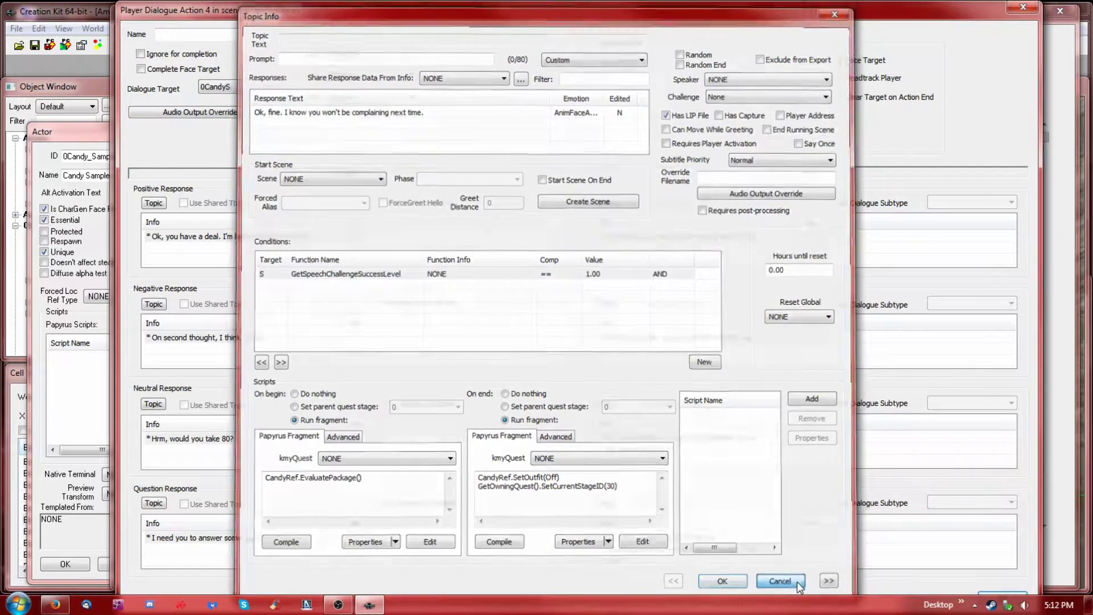
pyautogui.click(796, 584)
pyautogui.doubleClick(646, 450)
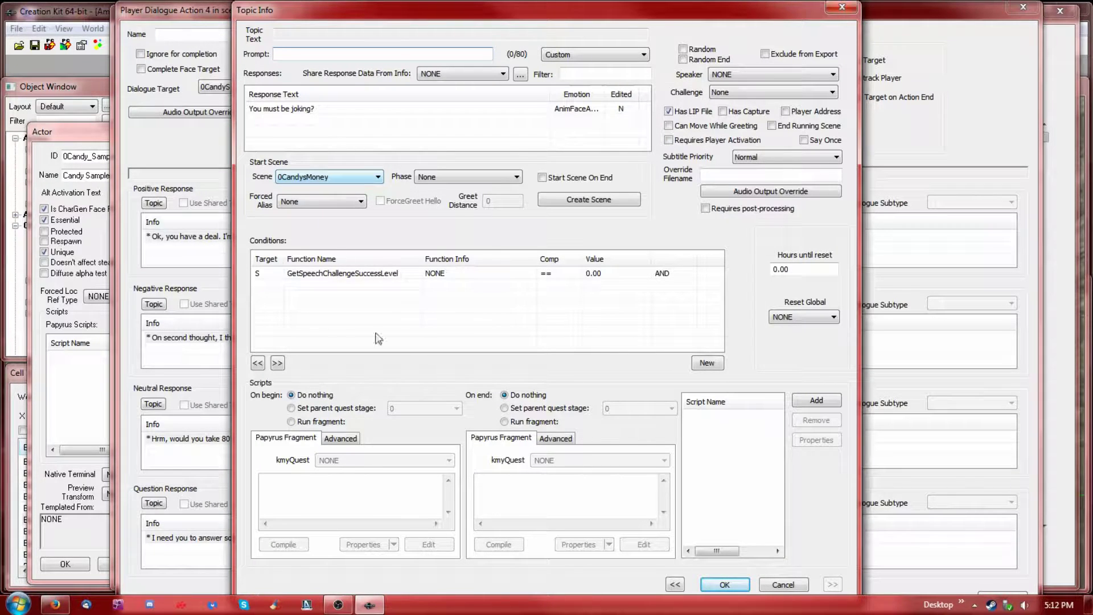
pyautogui.click(723, 584)
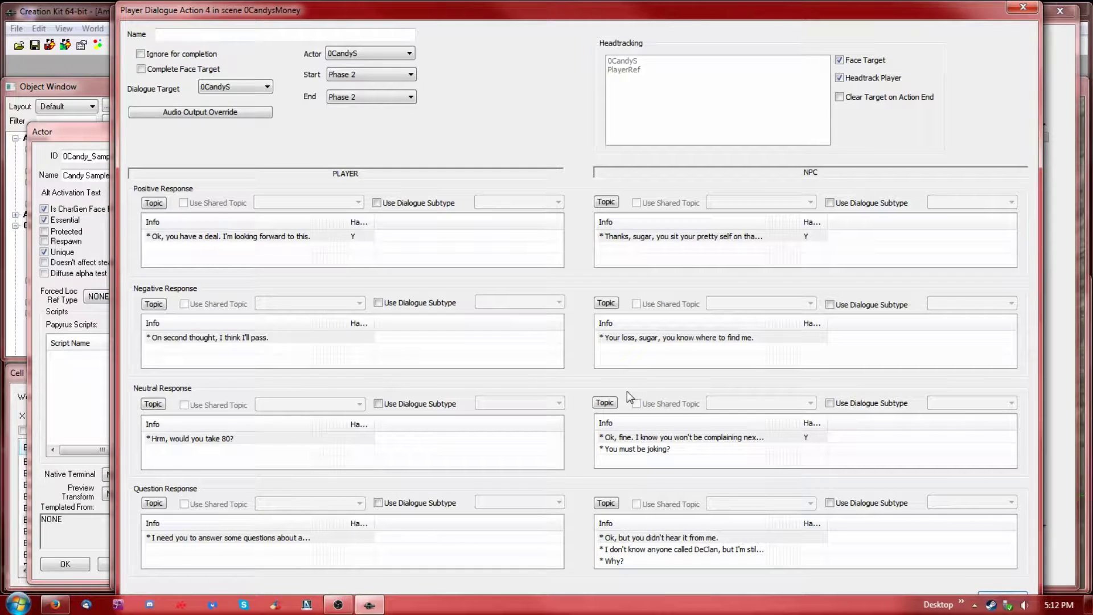
# Step: Reopen the "Ok, fine" reply and inspect the CandyRef and OFF properties of its on-begin script fragment
pyautogui.doubleClick(668, 437)
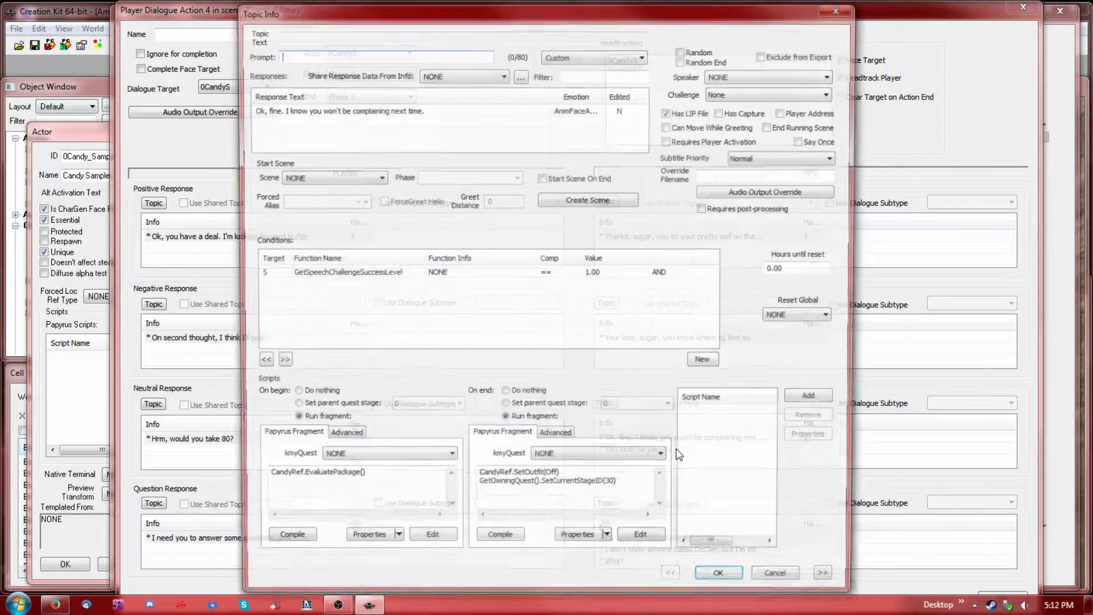
pyautogui.moveTo(360, 479); pyautogui.dragTo(243, 467)
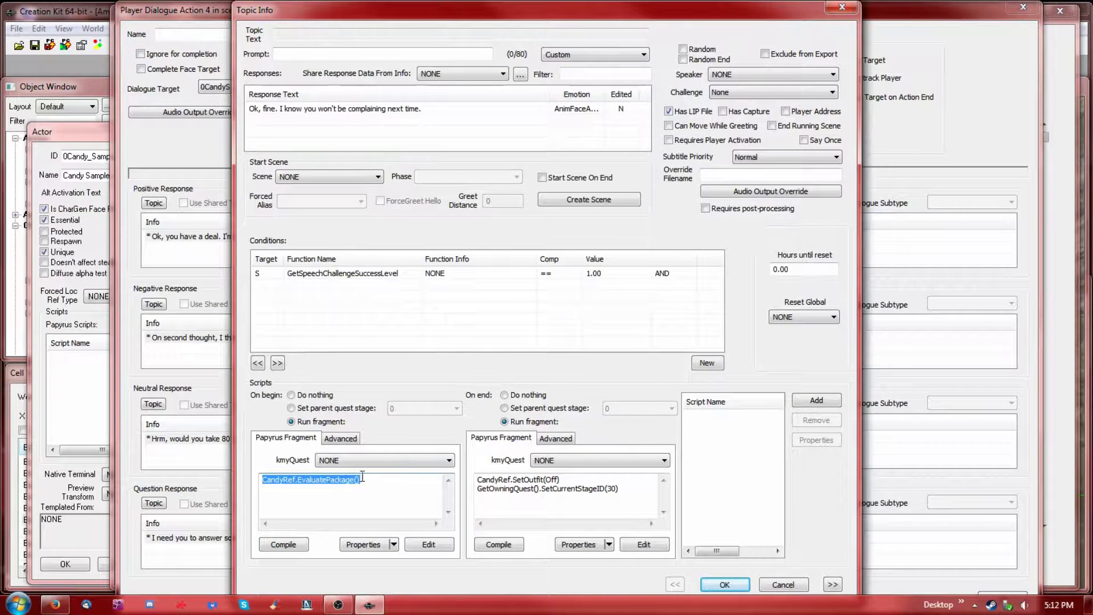
pyautogui.click(364, 544)
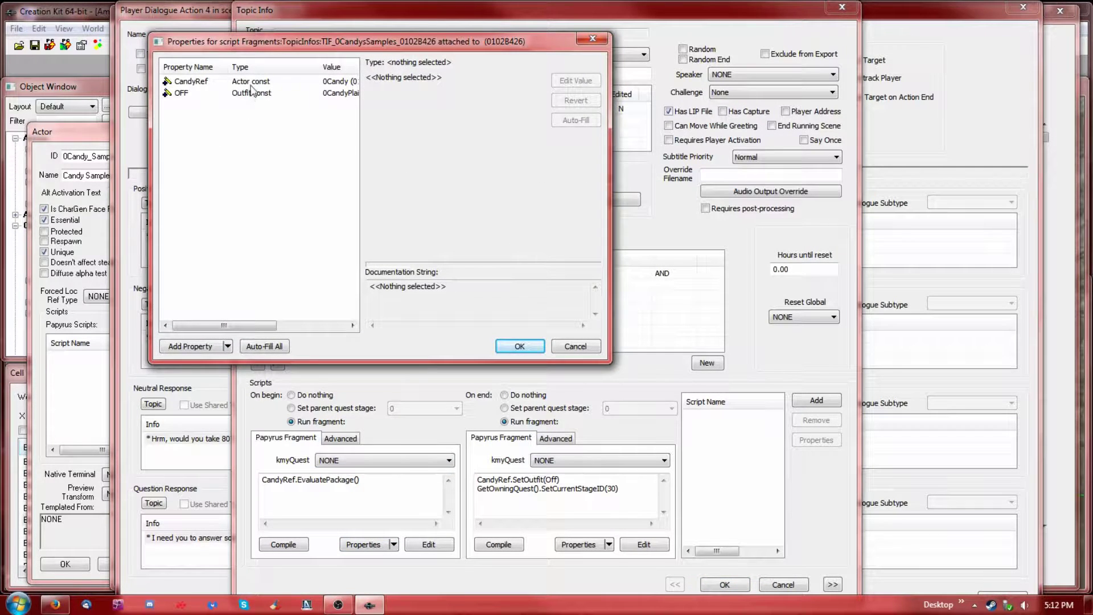
pyautogui.click(203, 82)
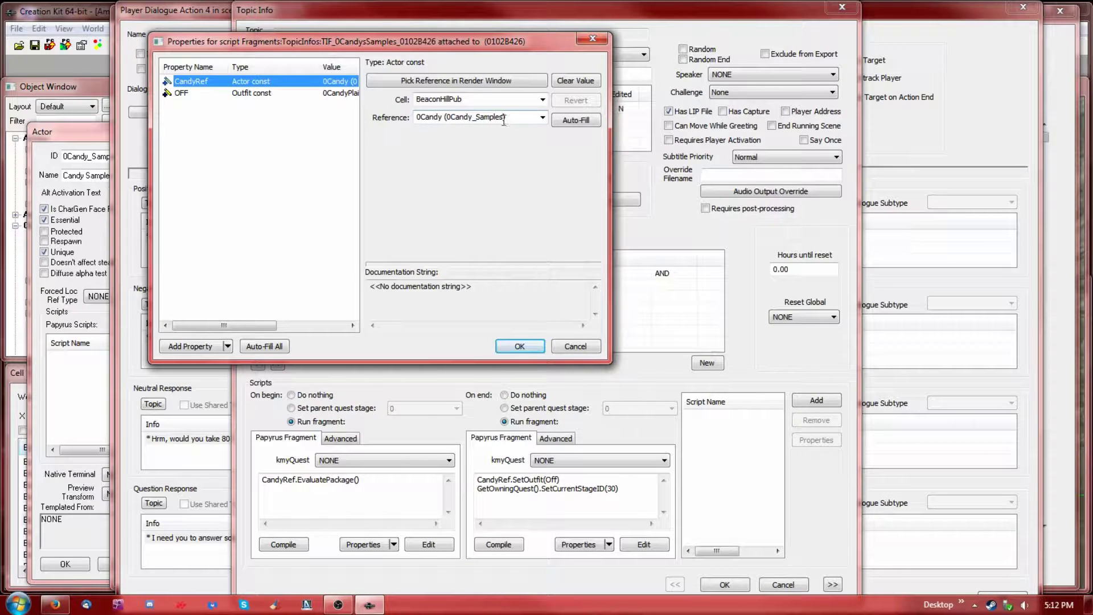
pyautogui.click(206, 93)
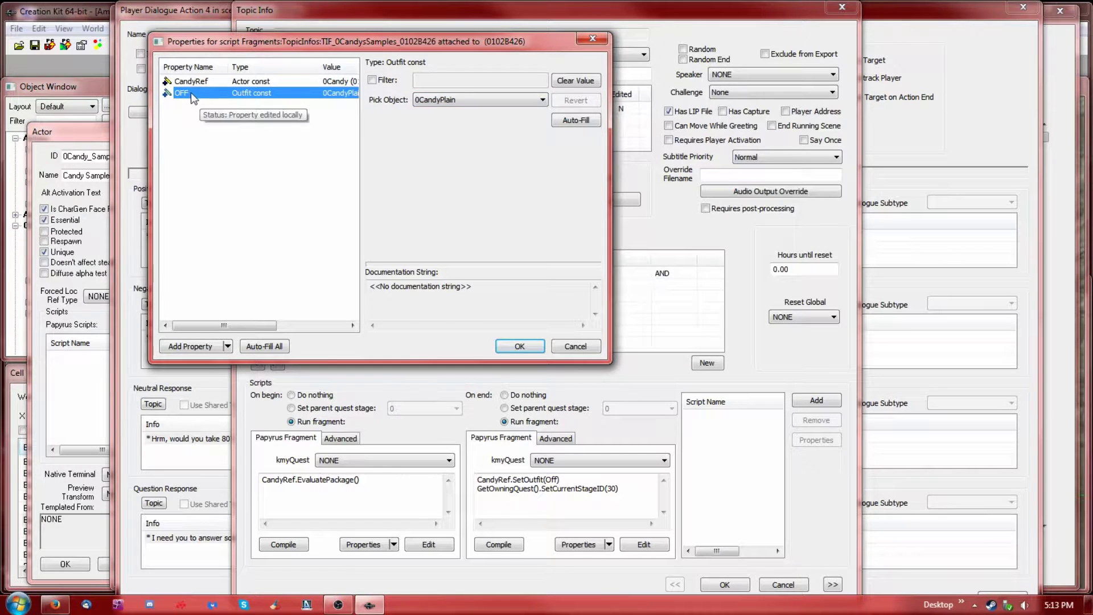
pyautogui.click(526, 346)
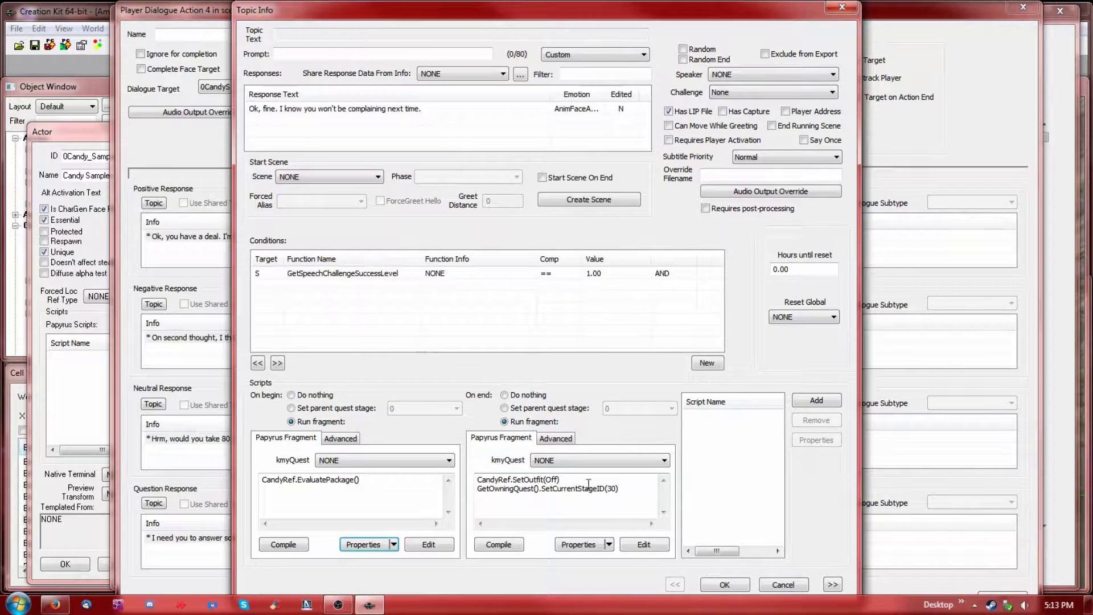
# Step: Open the on-end fragment's script source in OpenOffice Writer and examine its fragment code and the CandyRef and OFF property declarations
pyautogui.doubleClick(511, 480)
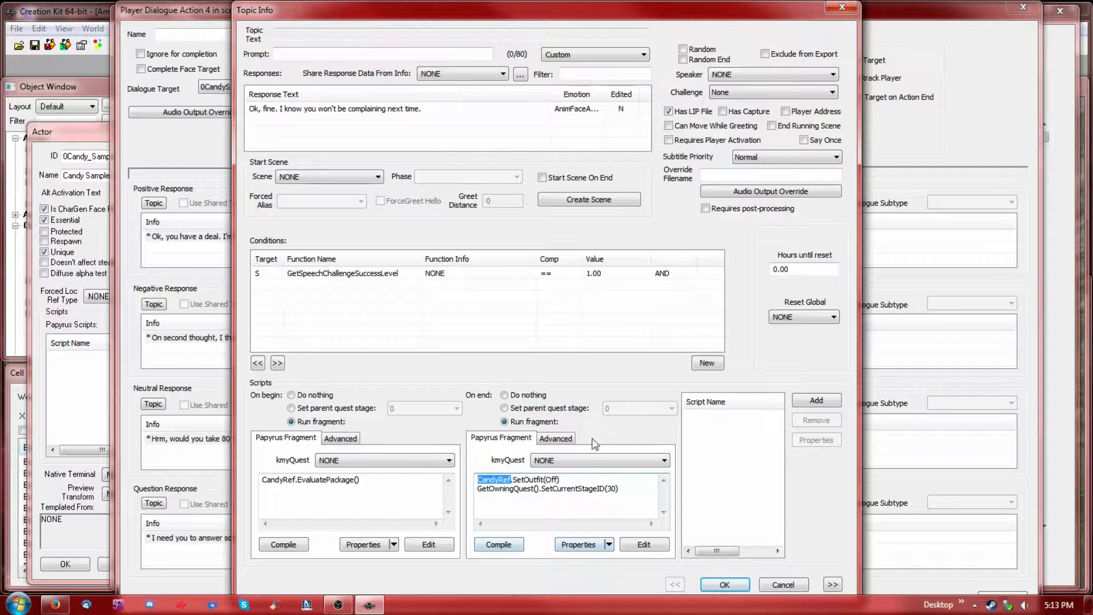
pyautogui.click(572, 438)
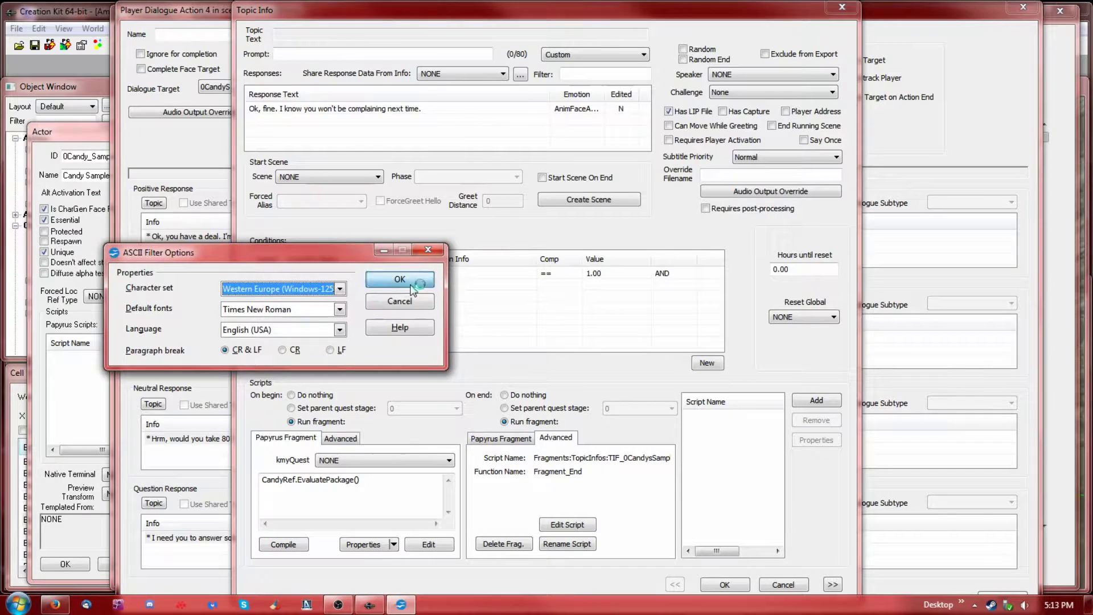
pyautogui.click(400, 279)
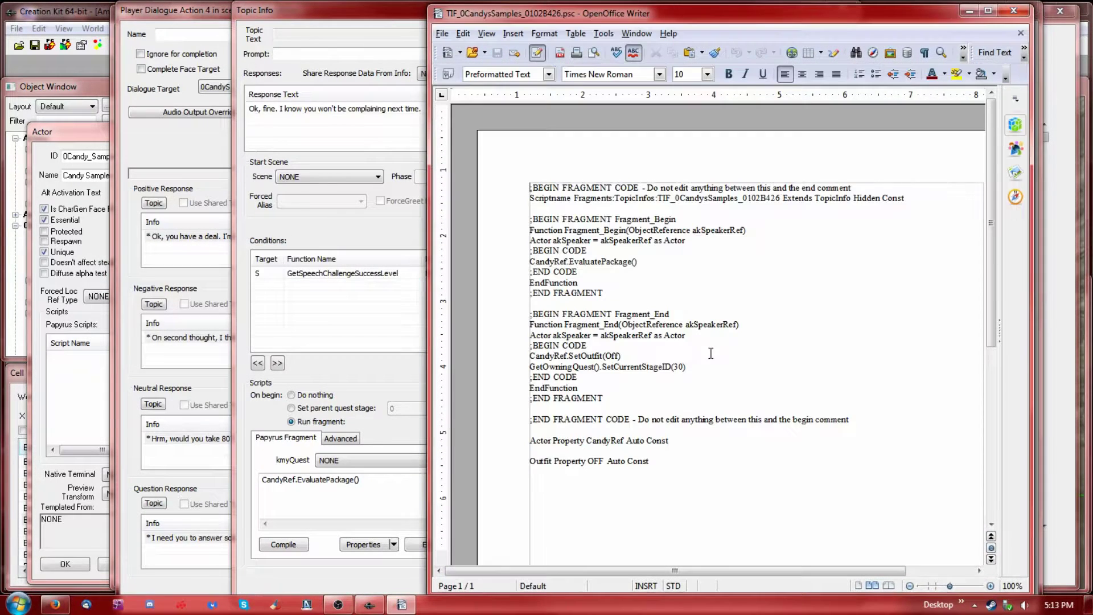
pyautogui.moveTo(707, 198); pyautogui.dragTo(760, 198)
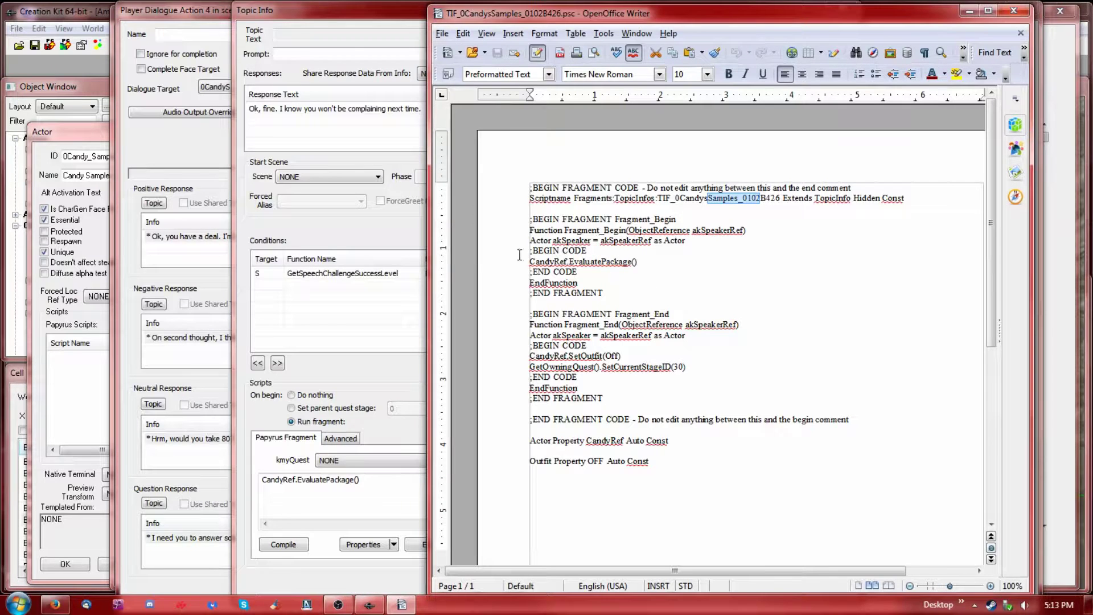
pyautogui.moveTo(542, 261); pyautogui.dragTo(632, 262)
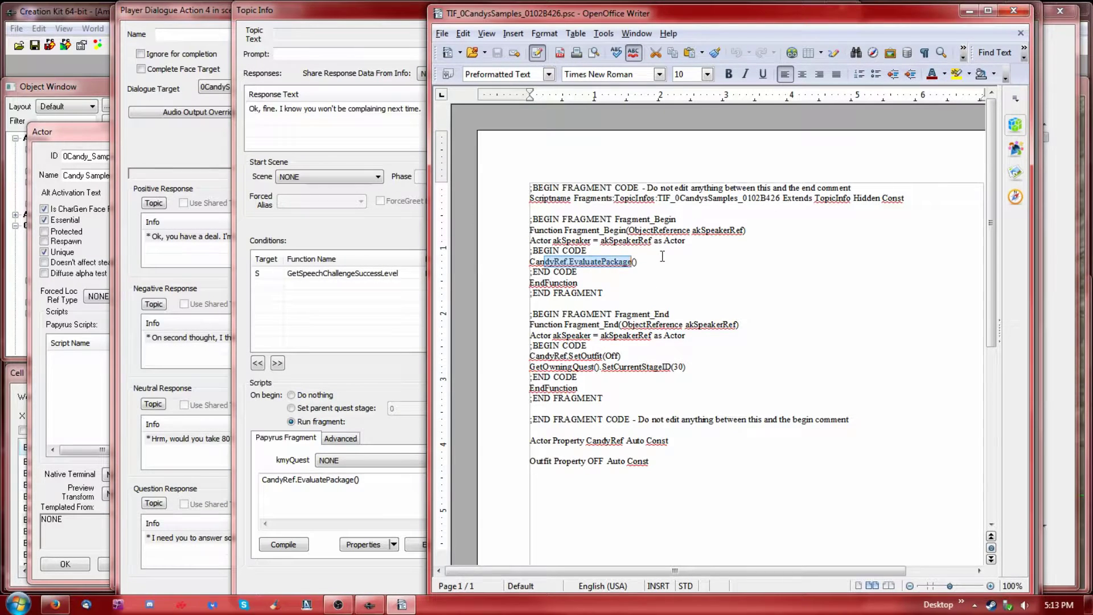
pyautogui.click(607, 441)
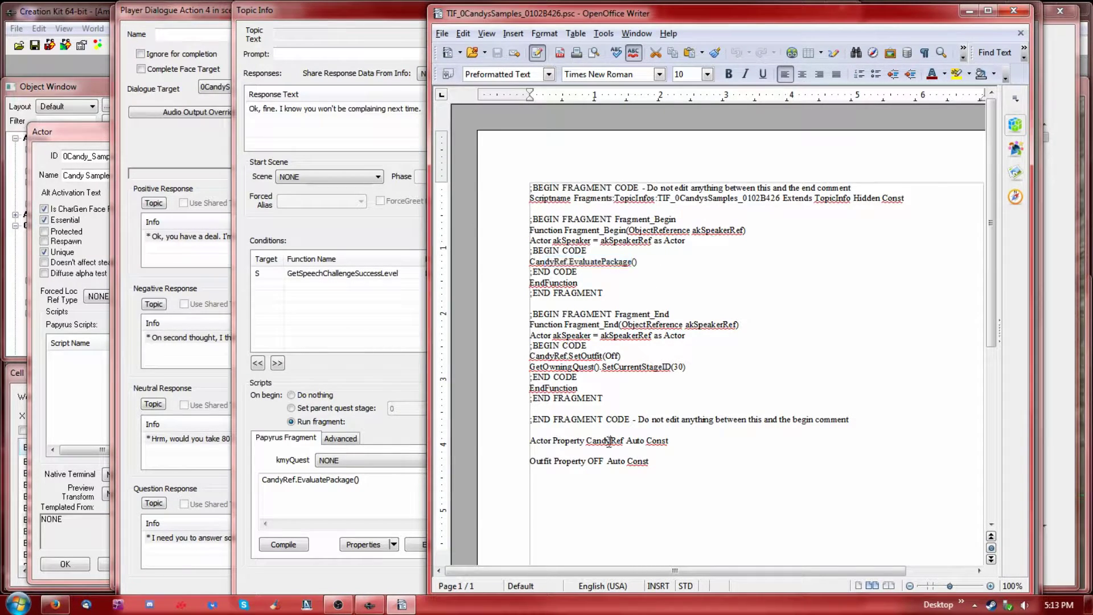
pyautogui.moveTo(668, 466); pyautogui.dragTo(529, 461)
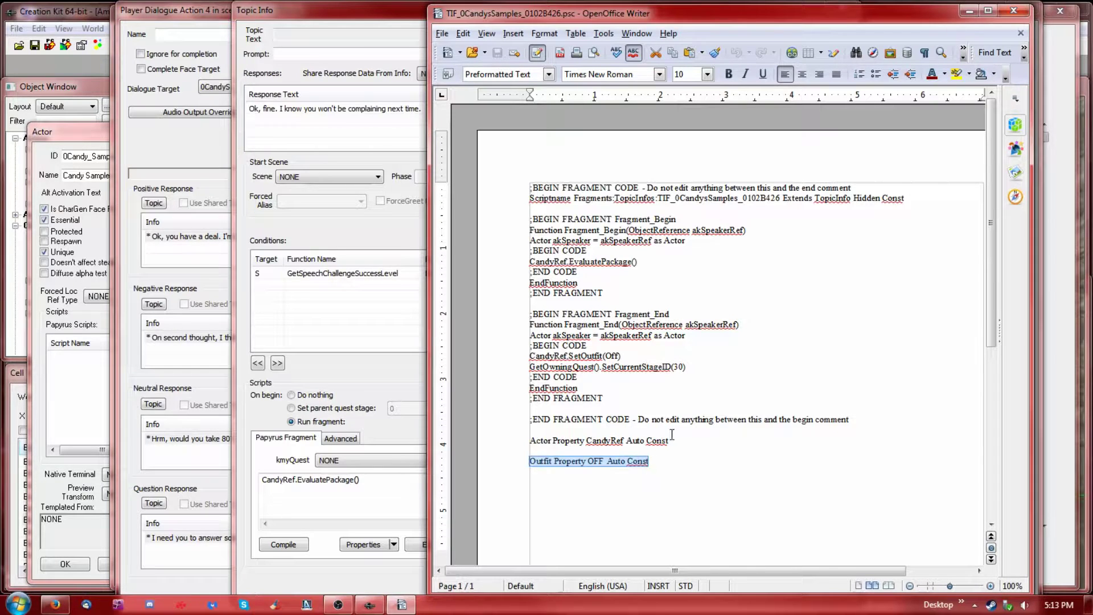
pyautogui.moveTo(676, 440); pyautogui.dragTo(530, 440)
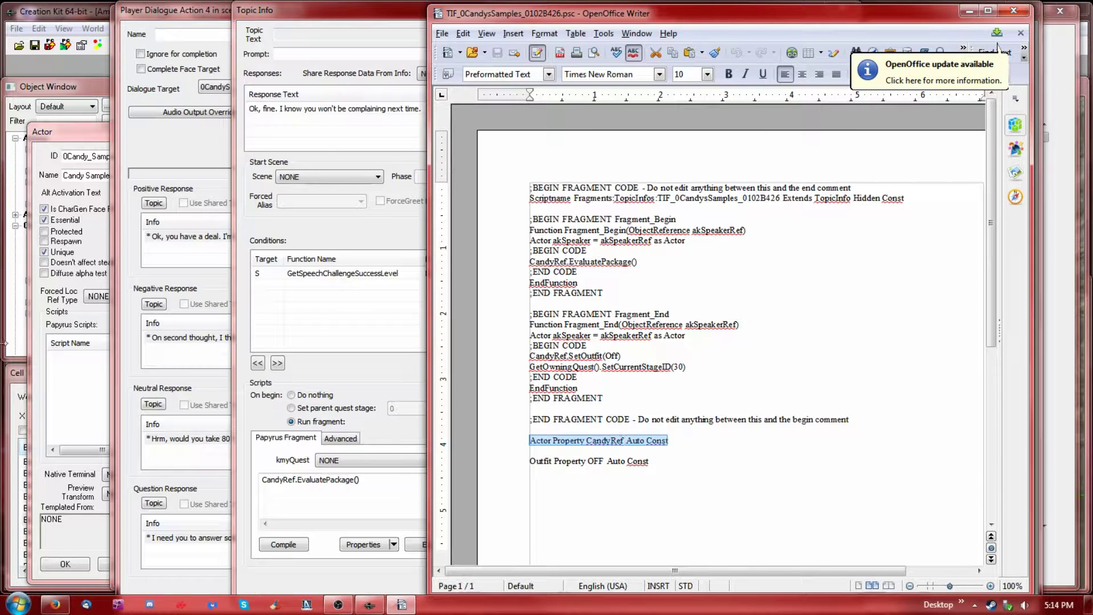
# Step: Return to the "Ok, fine" topic info in the Creation Kit and recheck the EvaluatePackage fragment with its CandyRef and OFF properties
pyautogui.click(65, 133)
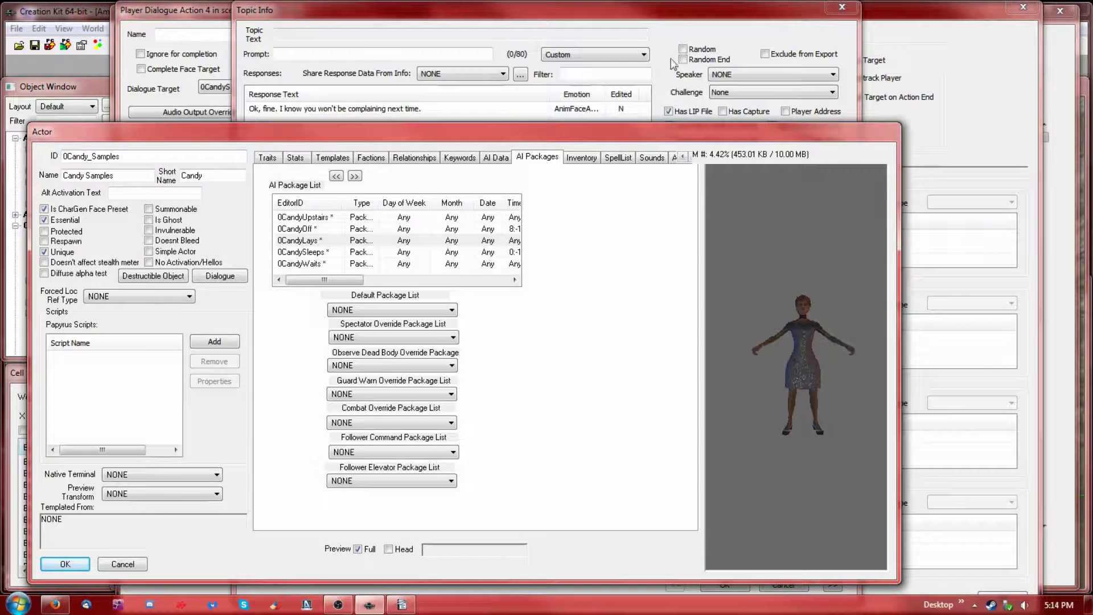
pyautogui.click(683, 17)
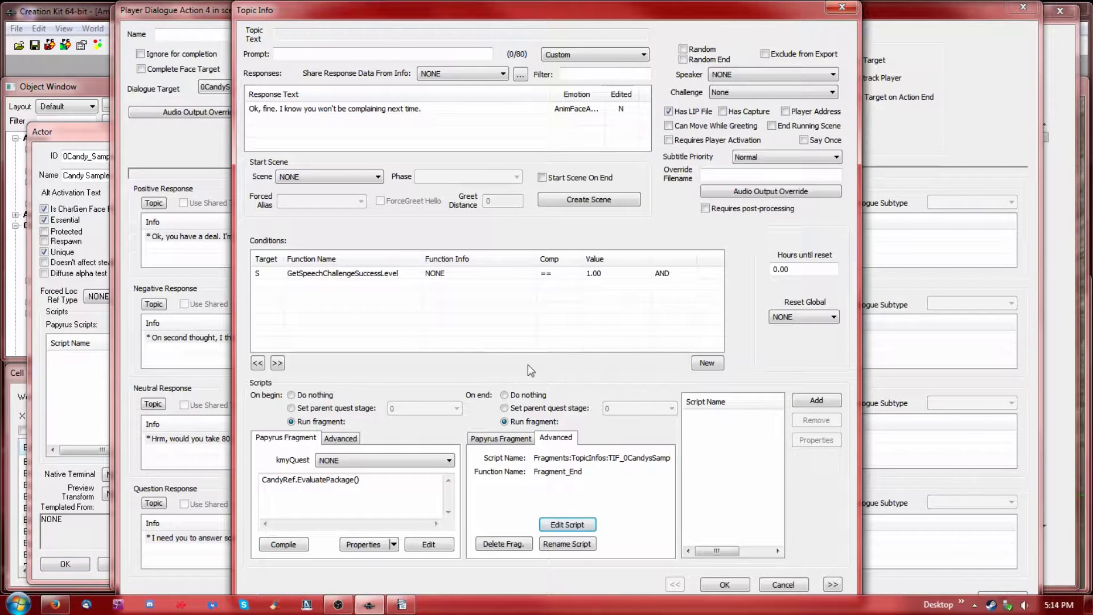
pyautogui.click(505, 443)
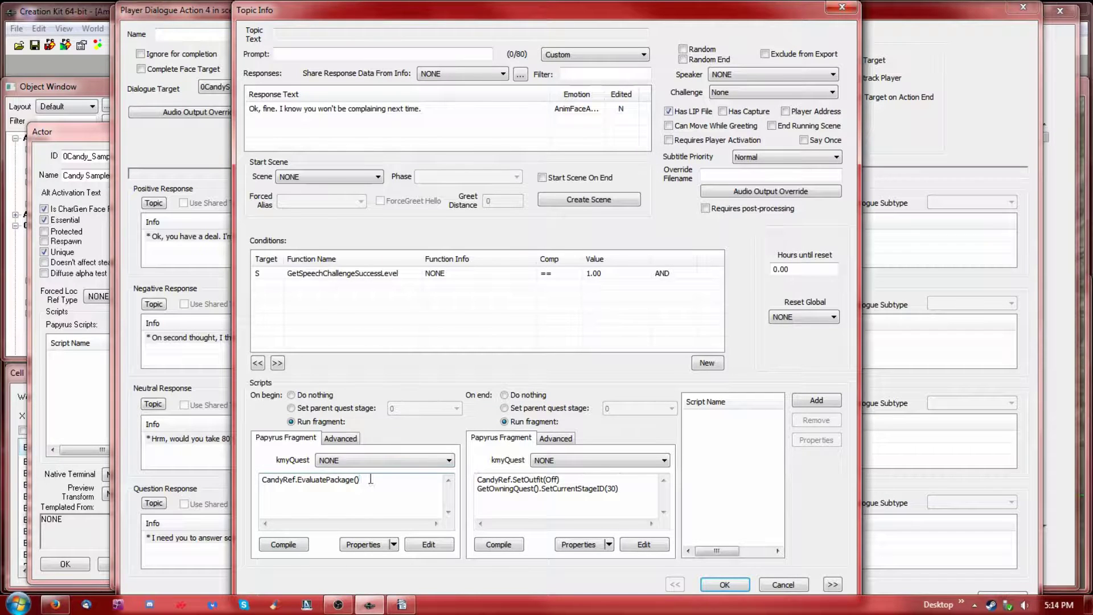
pyautogui.moveTo(370, 481); pyautogui.dragTo(242, 473)
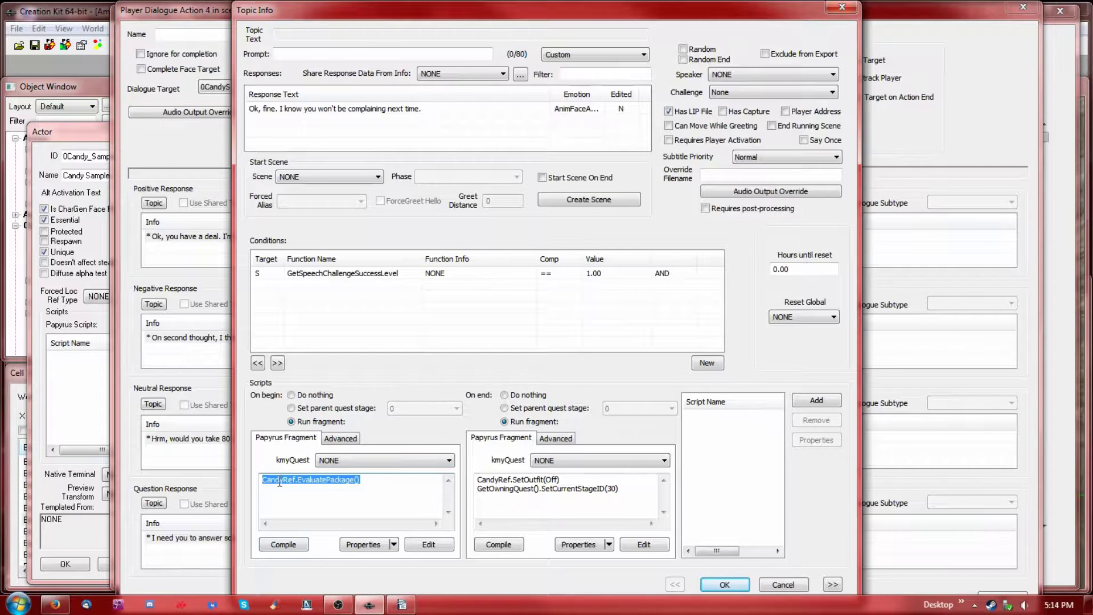
pyautogui.click(378, 546)
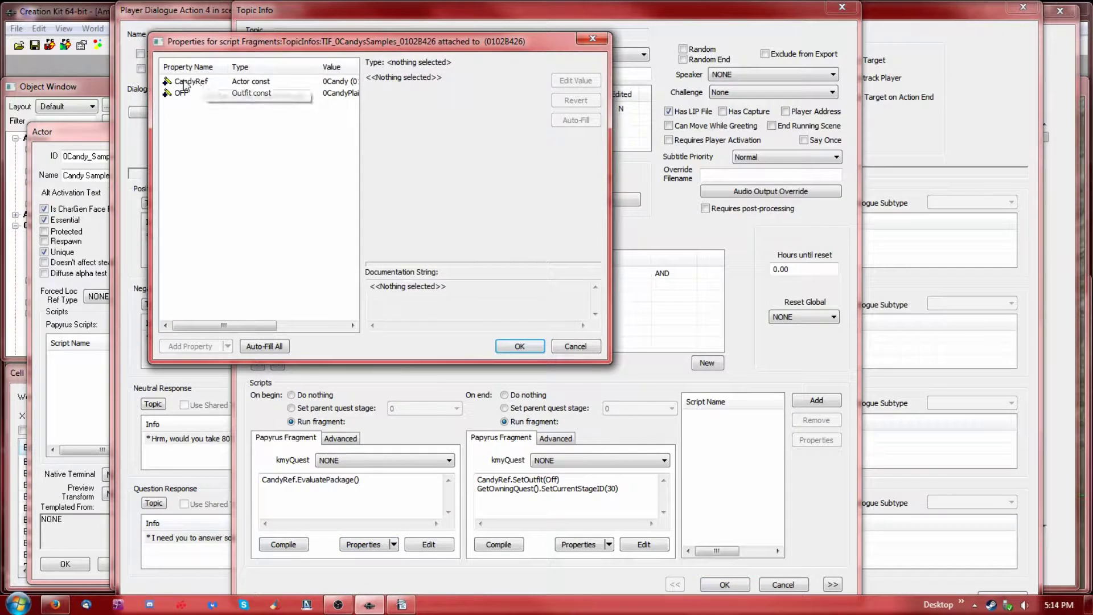
pyautogui.click(196, 82)
pyautogui.click(193, 94)
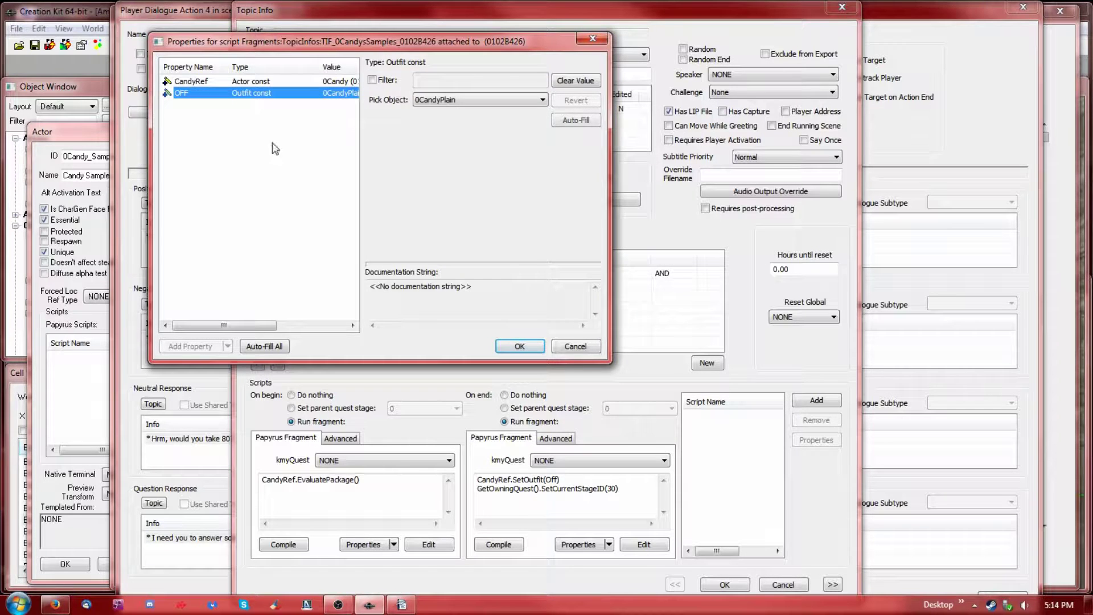
pyautogui.click(575, 347)
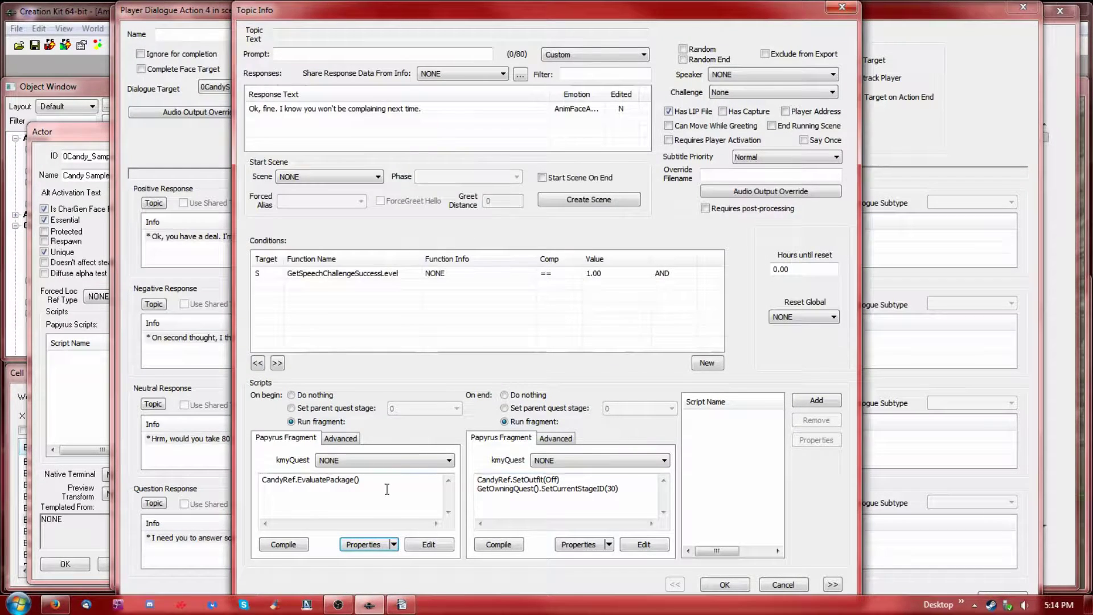
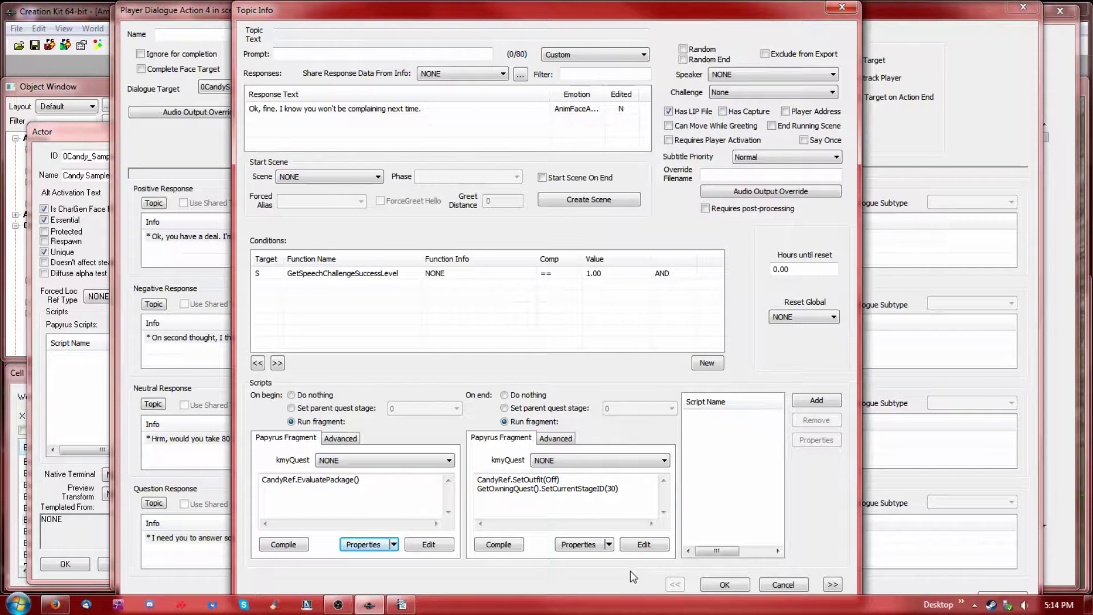
# Step: Close the "Ok, fine" topic info and check the GetStage condition of the 0CandyLays package in the 0Candy_Samples actor's AI package list
pyautogui.click(723, 585)
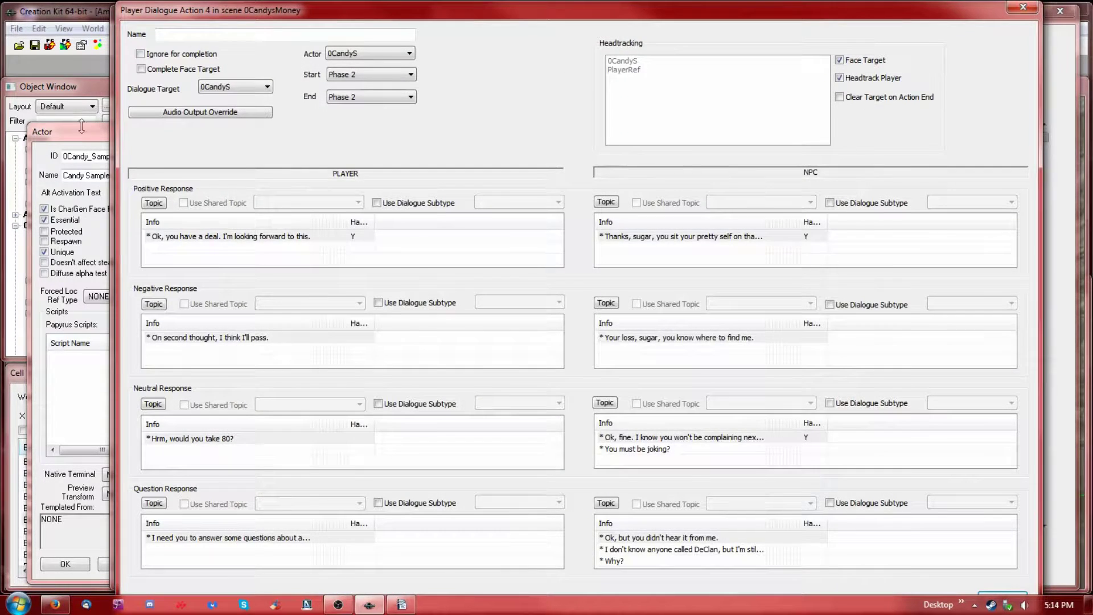
pyautogui.click(82, 130)
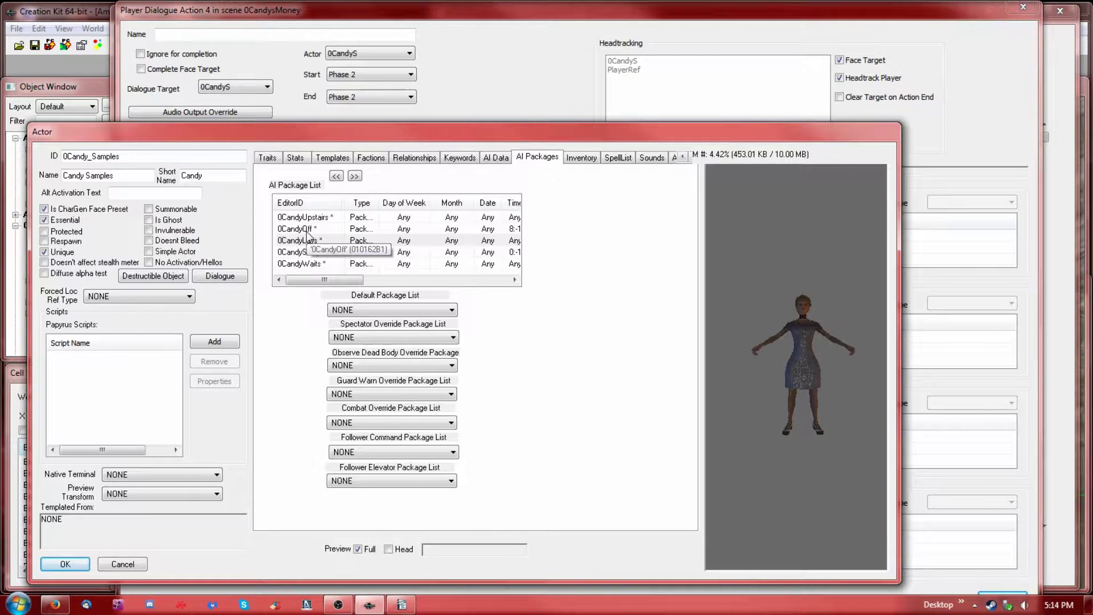
pyautogui.click(311, 265)
pyautogui.doubleClick(302, 242)
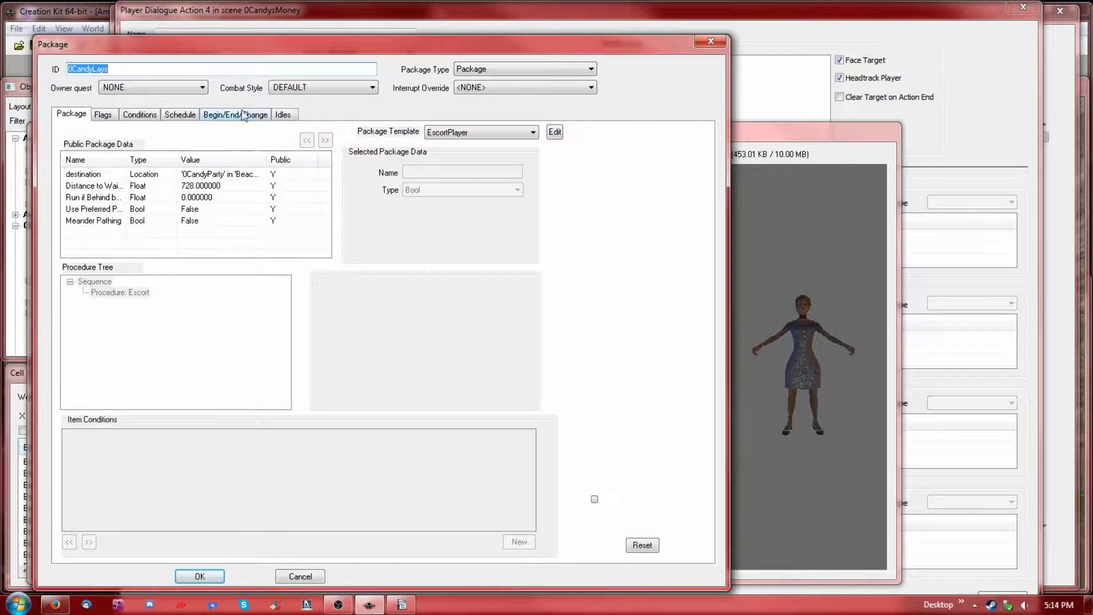
pyautogui.click(140, 114)
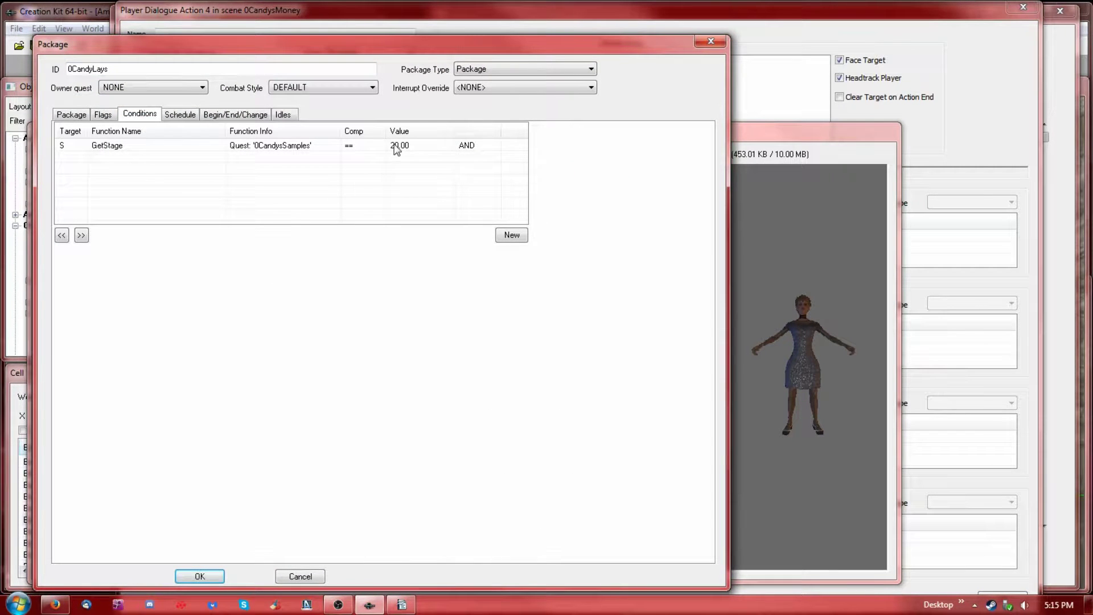
pyautogui.click(710, 41)
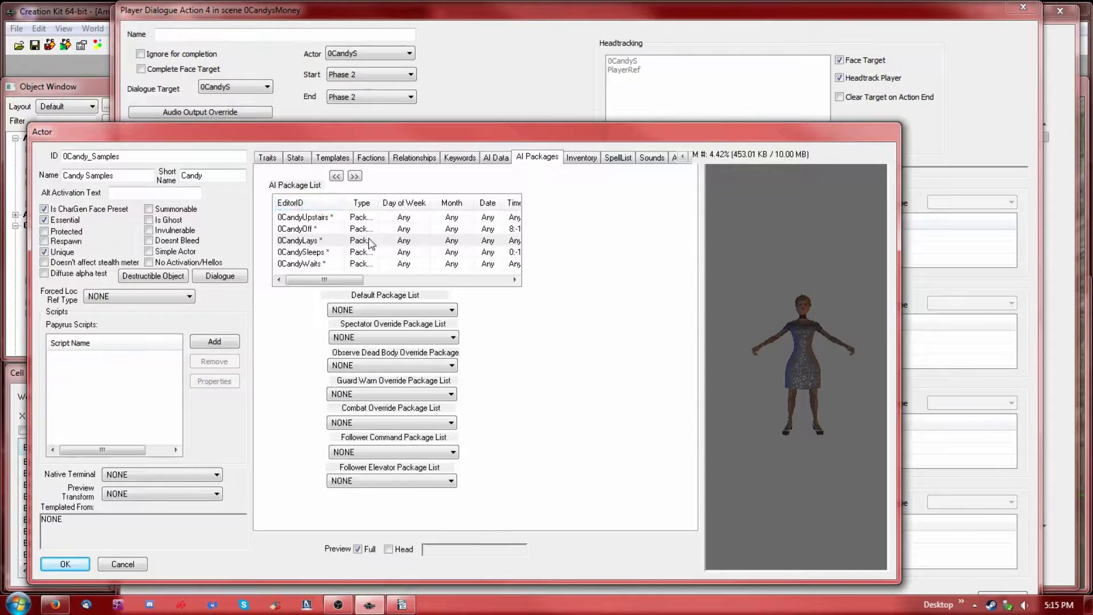
pyautogui.click(321, 251)
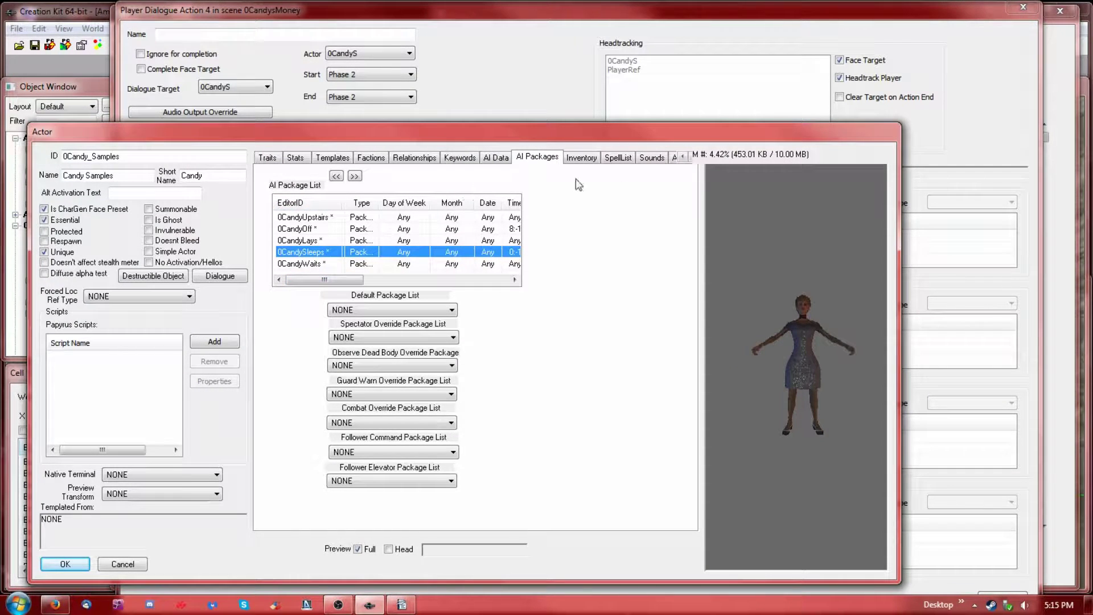
# Step: Leave the player dialogue action and view the source of the CandysEmbrace script attached to the quest's PlayerRef alias
pyautogui.click(434, 54)
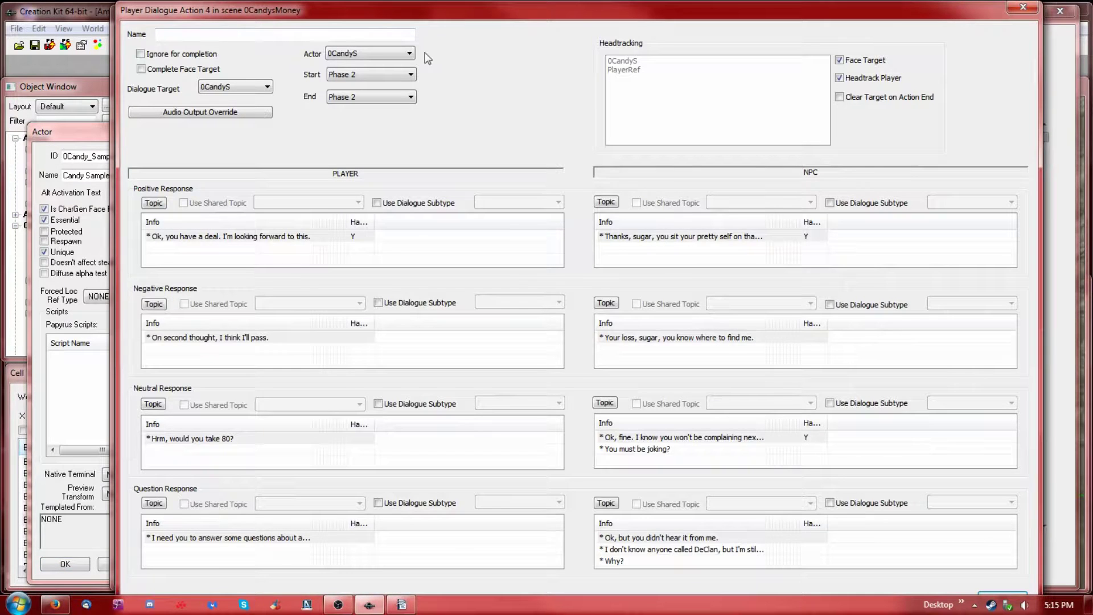
pyautogui.click(1023, 7)
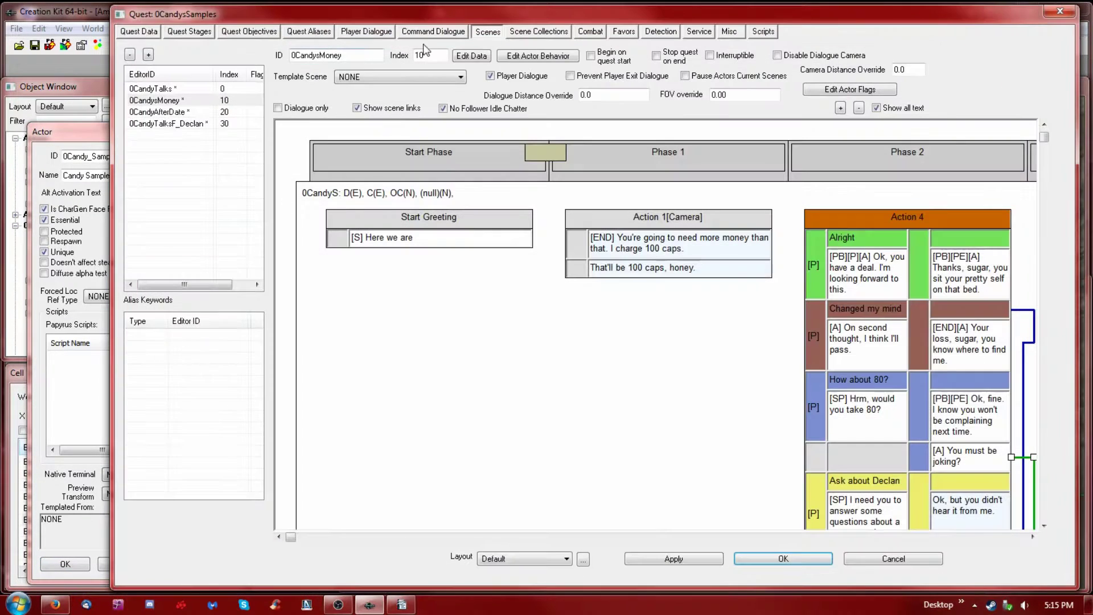
pyautogui.click(309, 32)
pyautogui.doubleClick(270, 109)
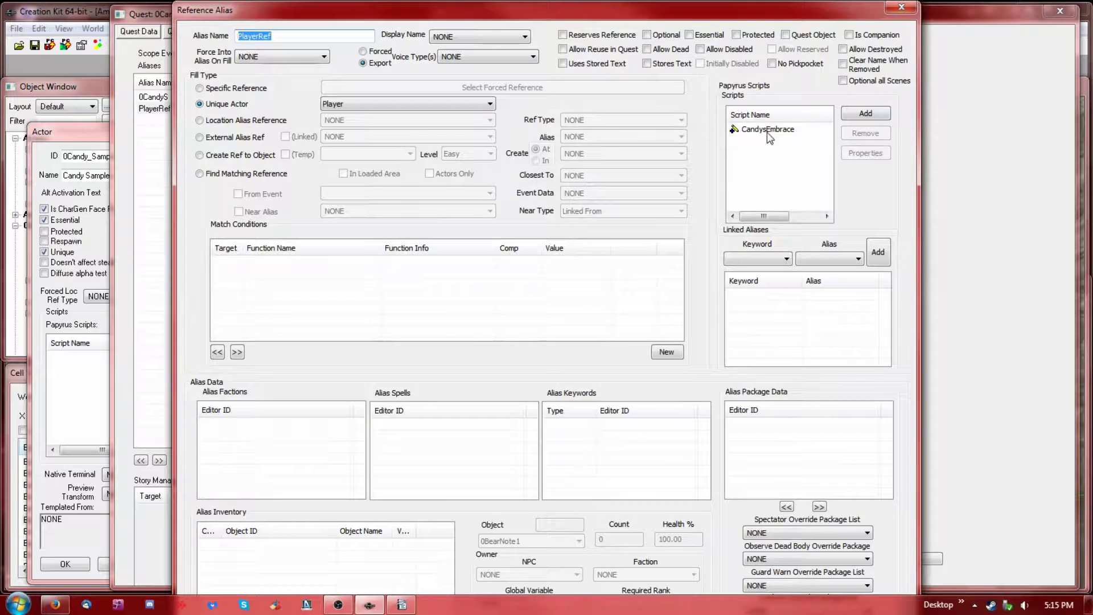
pyautogui.click(755, 130)
pyautogui.rightClick(754, 130)
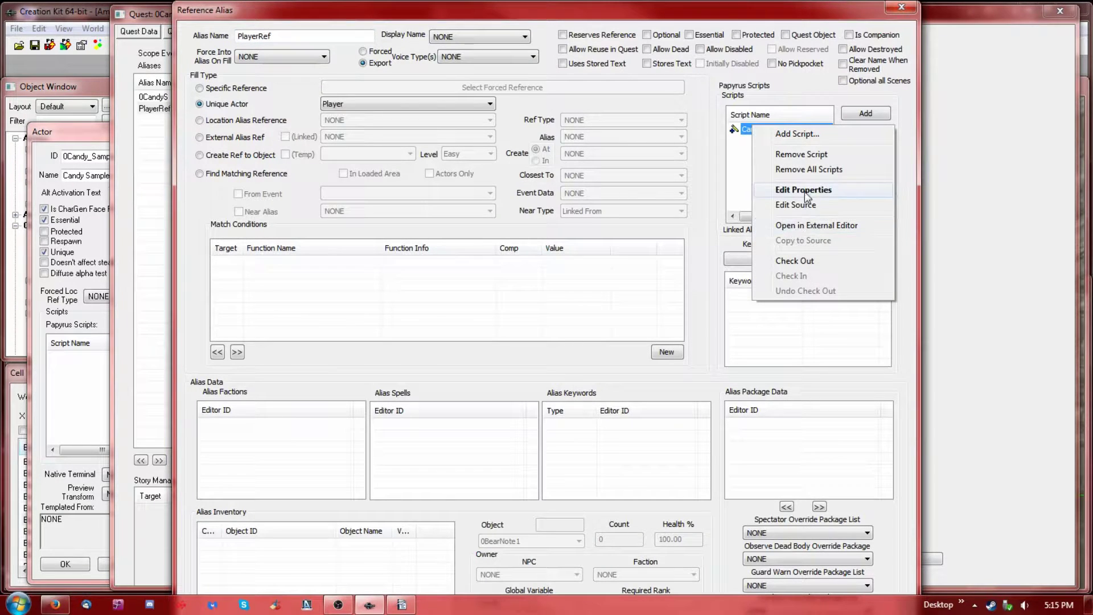
pyautogui.click(774, 206)
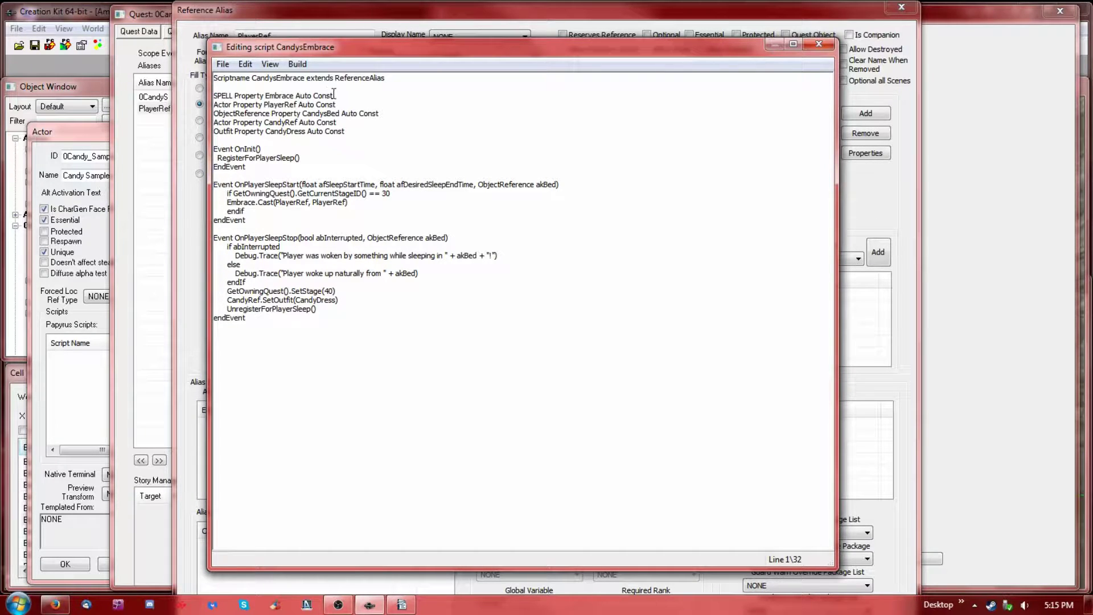
pyautogui.click(818, 44)
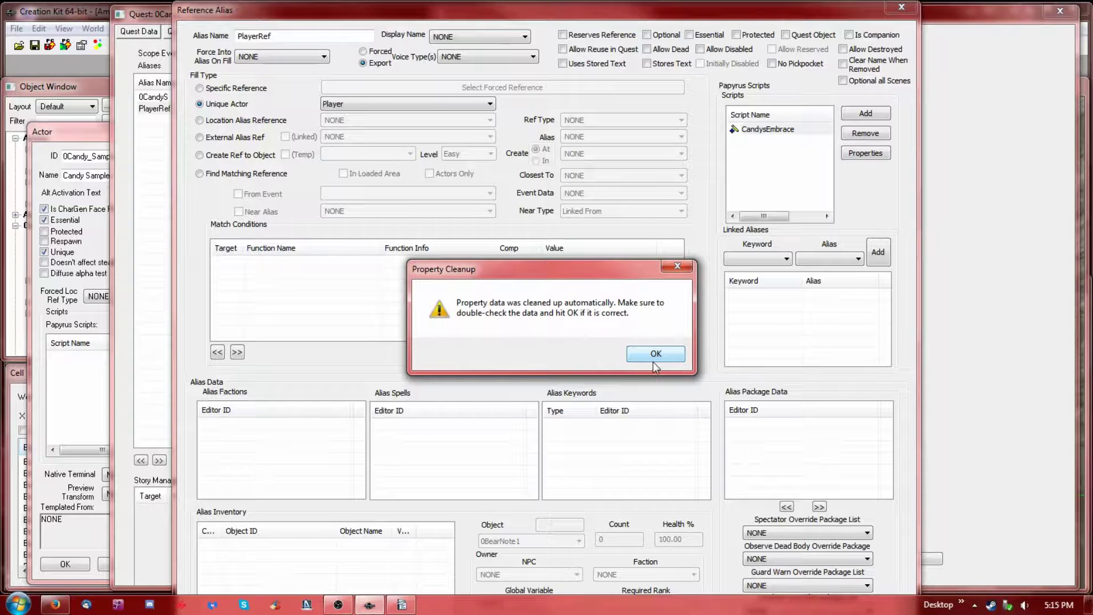
# Step: Inspect the CandysEmbrace script's CandyDress, CandyRef, CandysBed, Embrace and PlayerRef properties, accepting the property cleanup
pyautogui.click(655, 354)
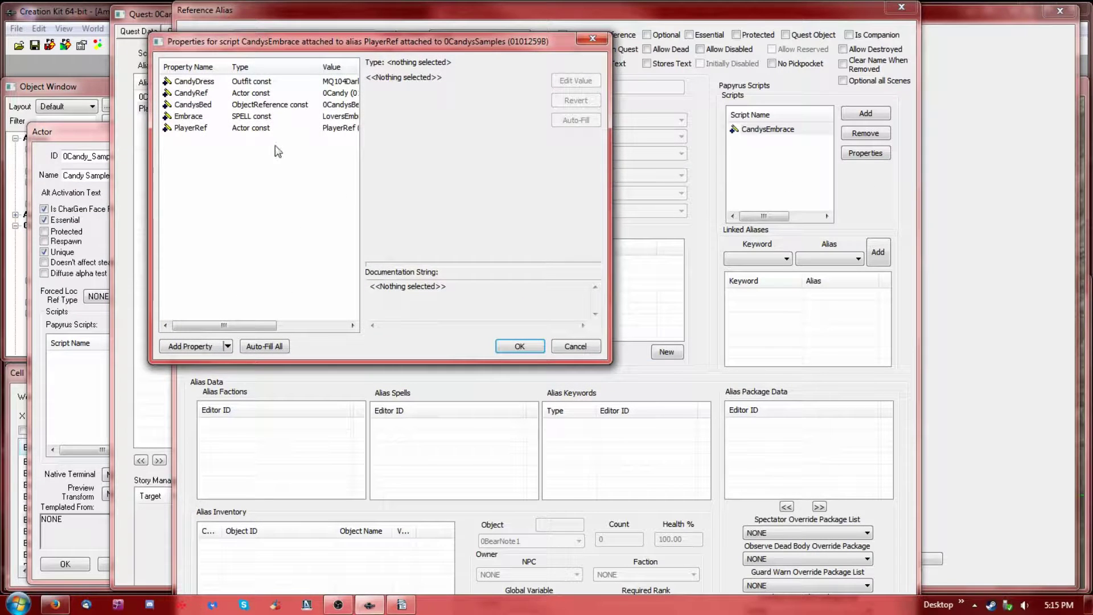
pyautogui.click(290, 83)
pyautogui.moveTo(363, 108); pyautogui.dragTo(397, 108)
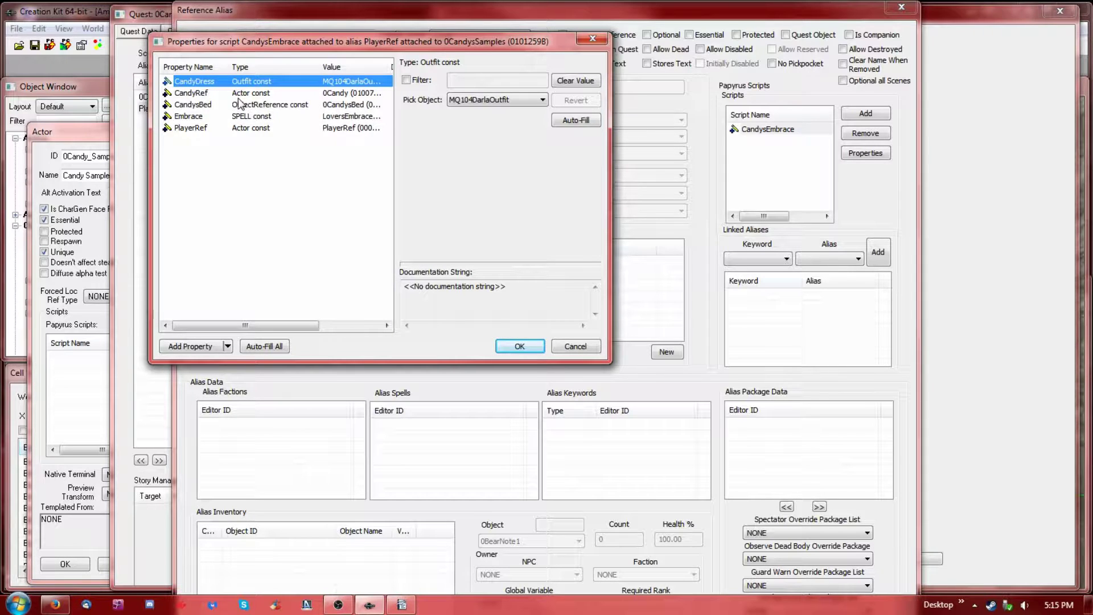
pyautogui.moveTo(313, 41); pyautogui.dragTo(585, 129)
pyautogui.moveTo(729, 135); pyautogui.dragTo(380, 131)
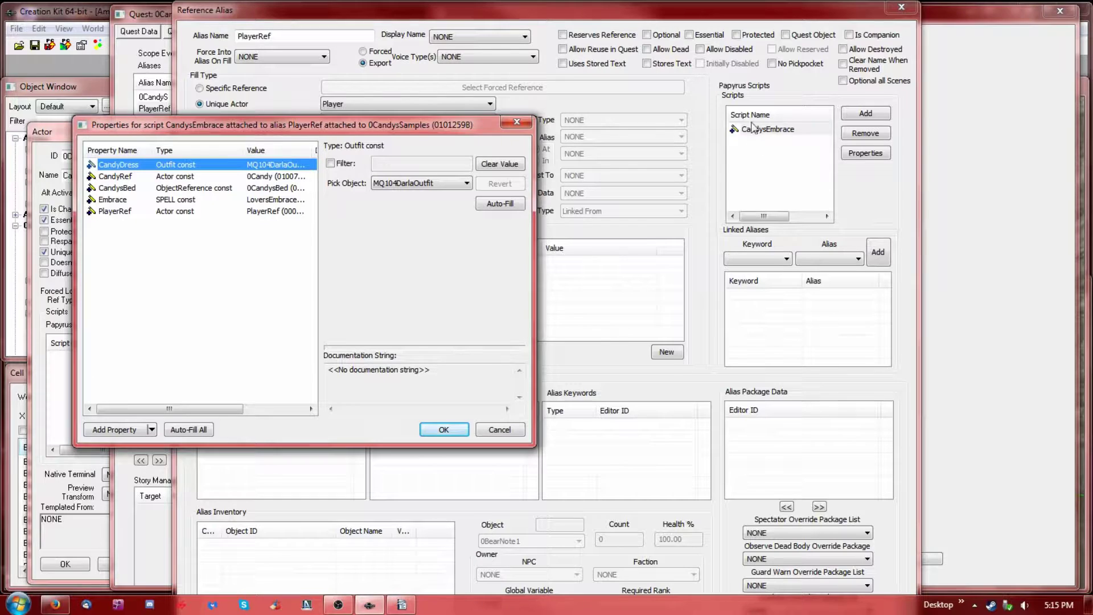
pyautogui.click(124, 178)
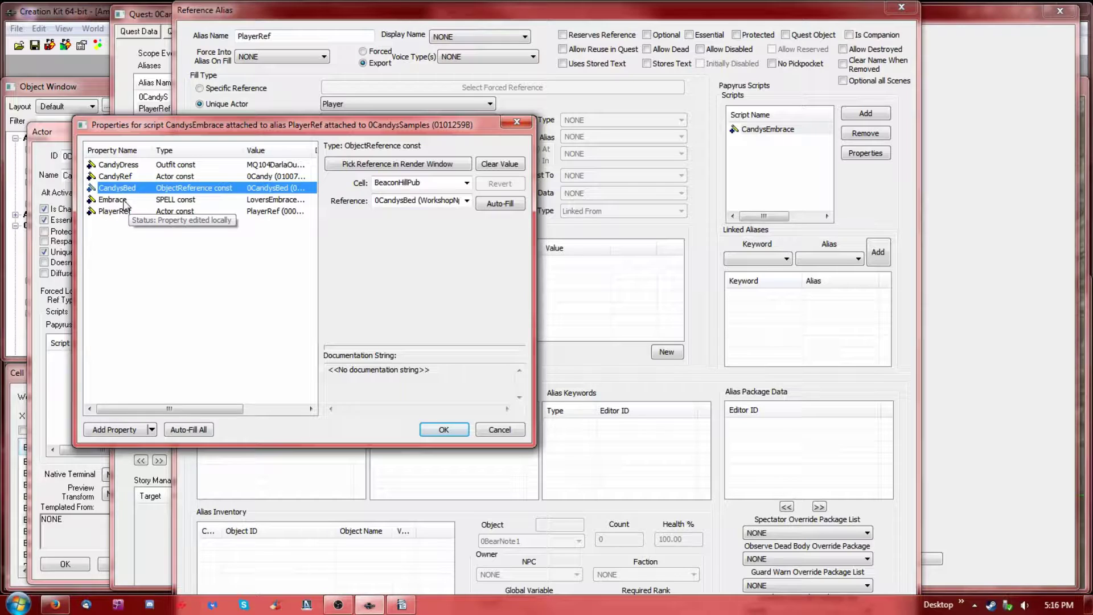
pyautogui.click(124, 200)
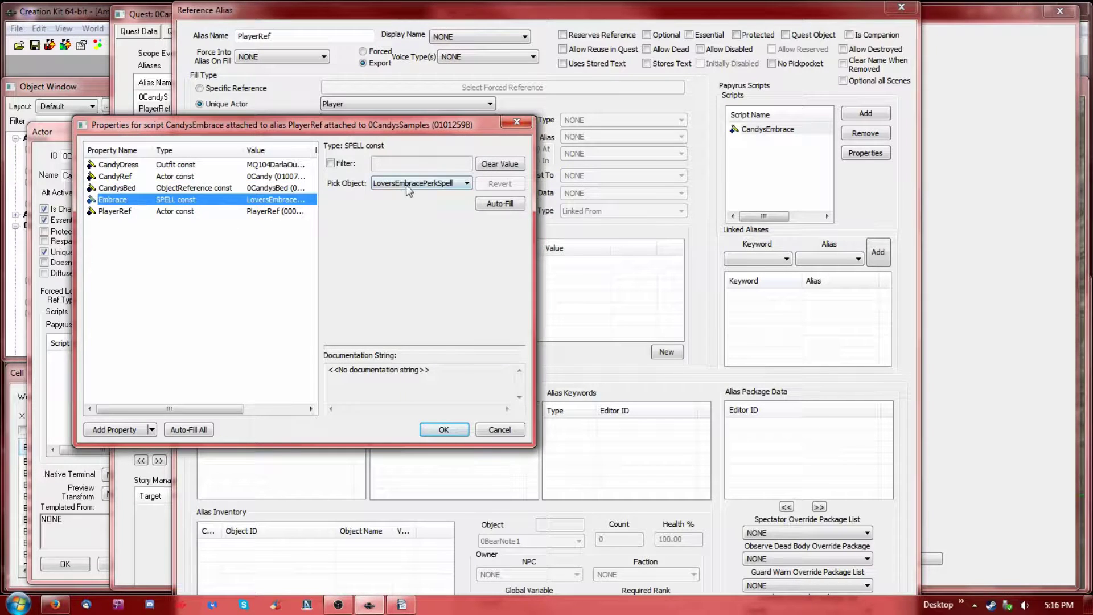
pyautogui.click(131, 212)
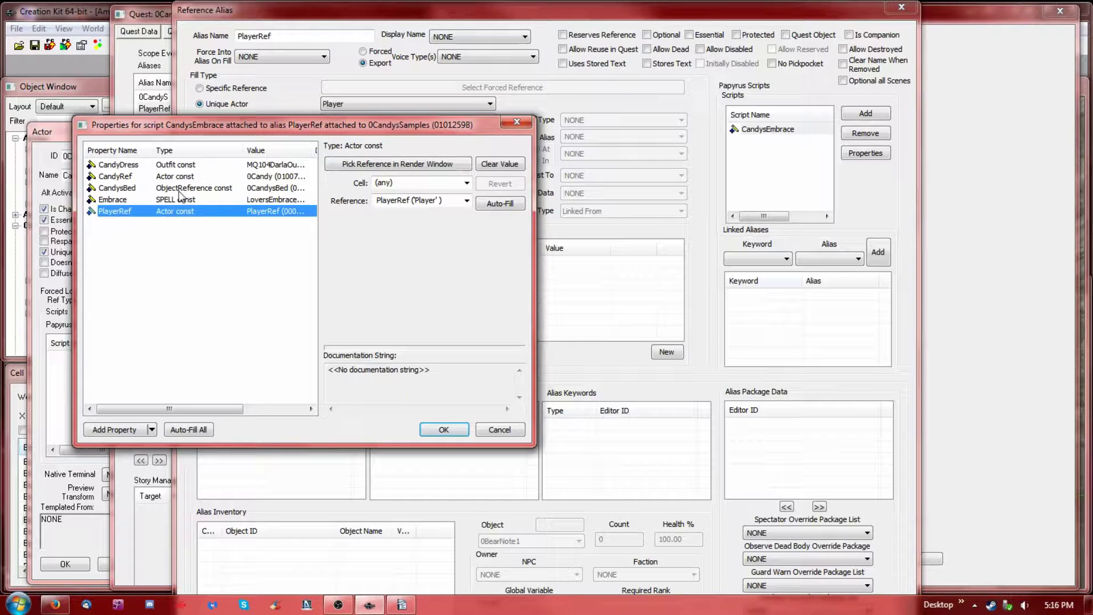
pyautogui.click(448, 429)
# Step: Reopen the CandysEmbrace source and examine its property declarations, OnInit event and OnPlayerSleepStart event line
pyautogui.click(757, 131)
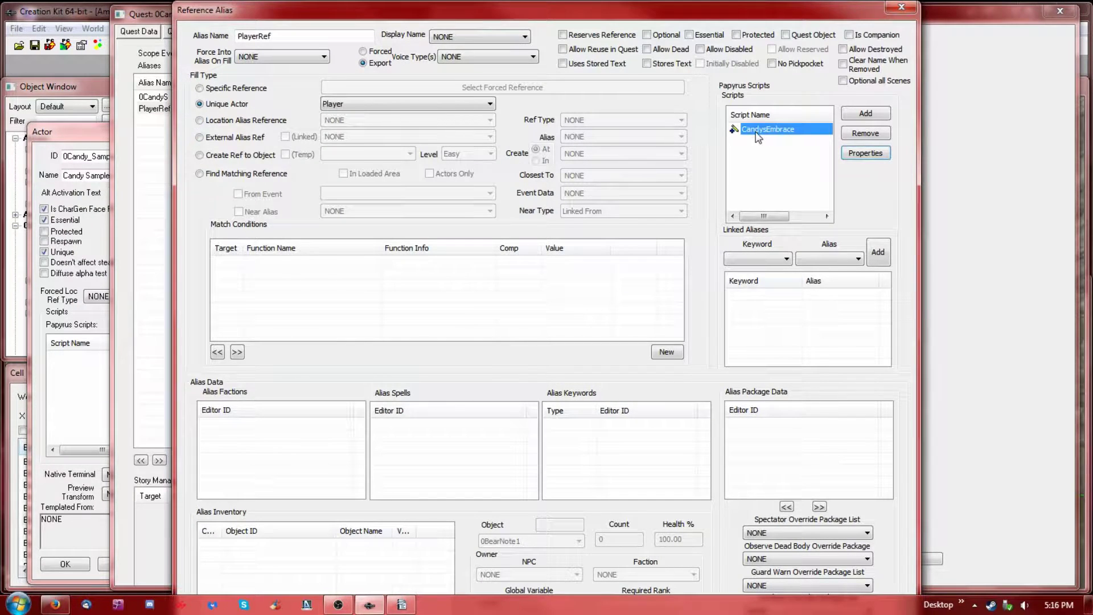
pyautogui.rightClick(757, 135)
pyautogui.click(797, 207)
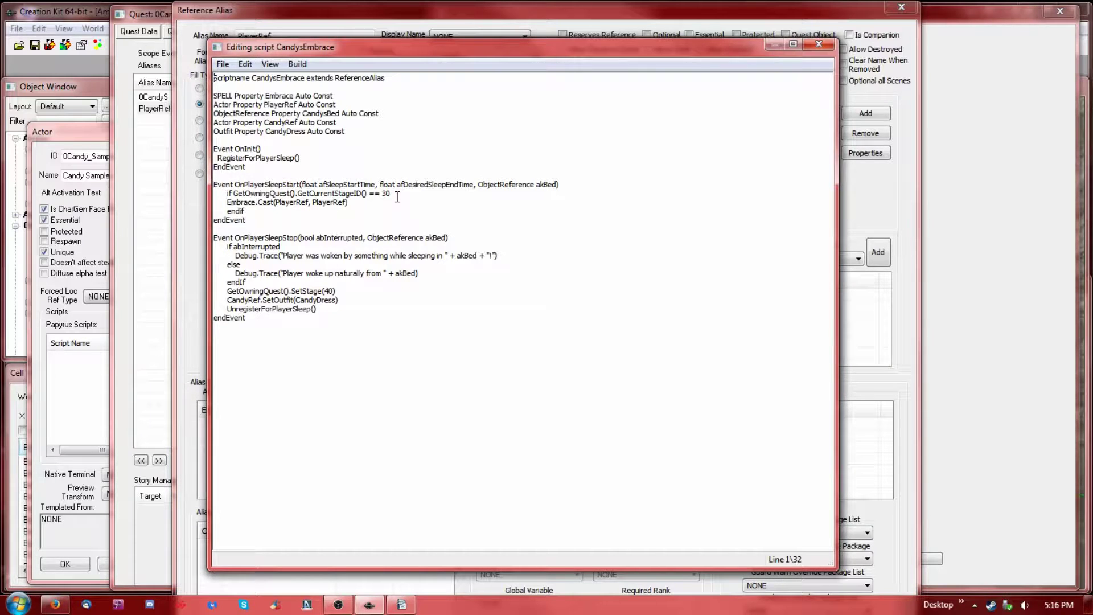
pyautogui.click(230, 93)
pyautogui.moveTo(561, 184); pyautogui.dragTo(214, 185)
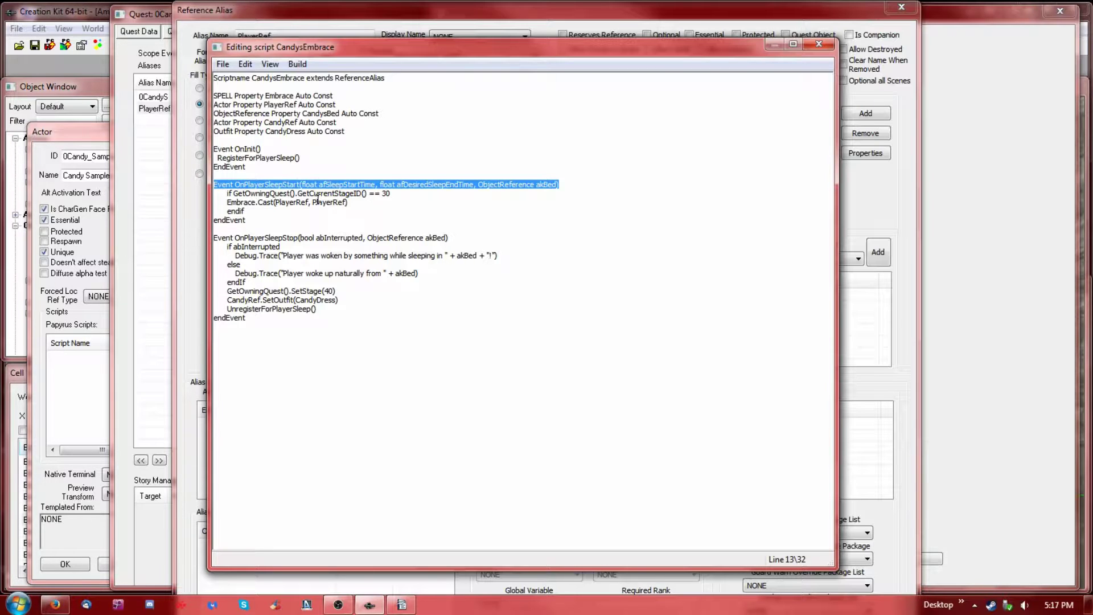
pyautogui.click(402, 194)
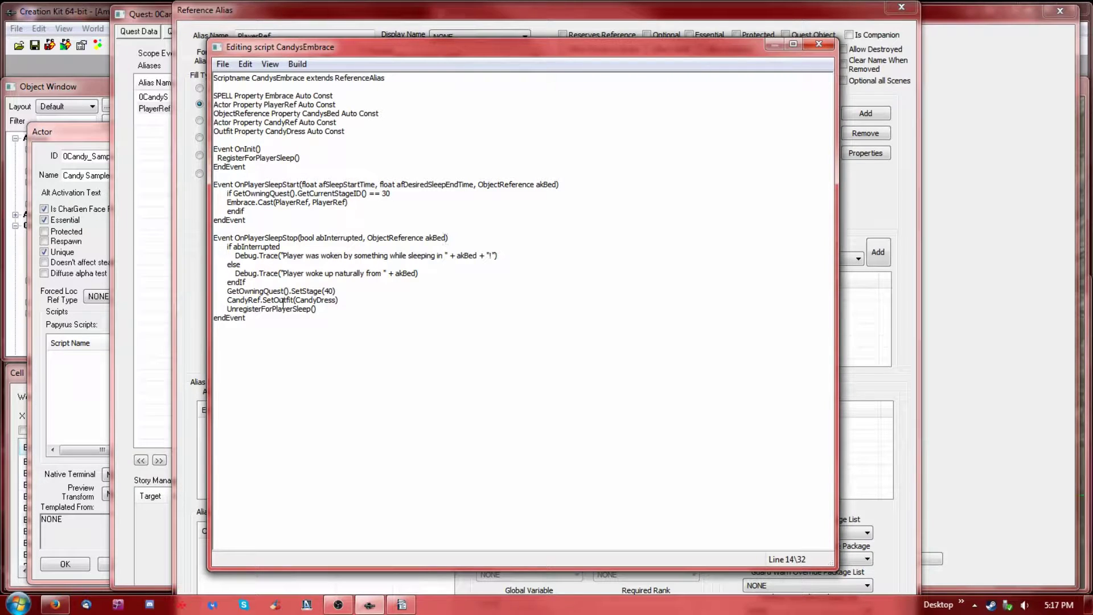
pyautogui.moveTo(240, 185); pyautogui.dragTo(301, 185)
pyautogui.moveTo(235, 185); pyautogui.dragTo(303, 185)
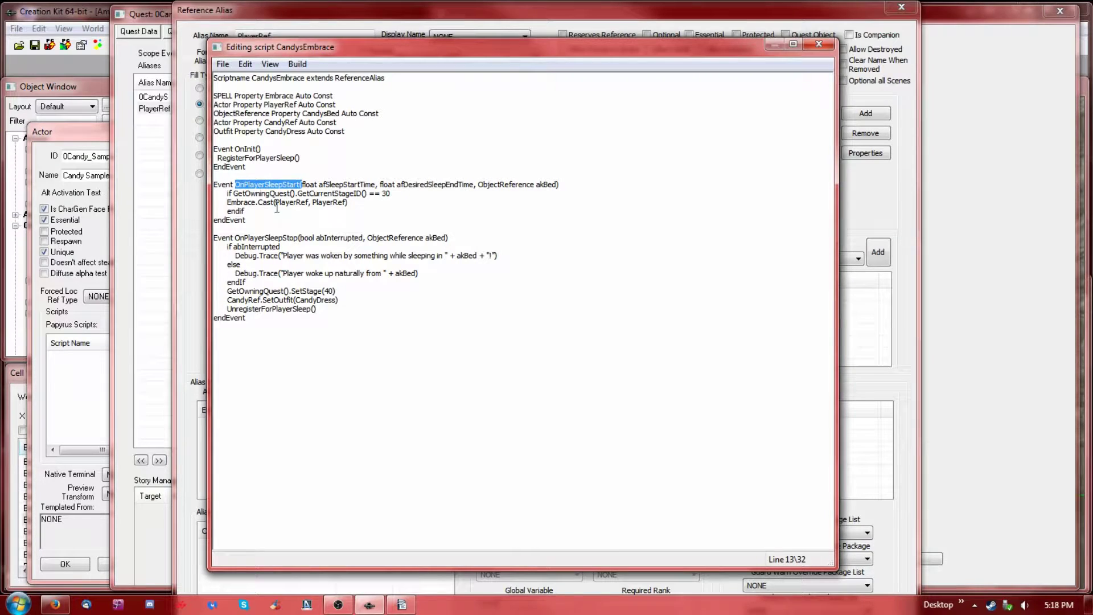
# Step: Examine the stage 30 check and the Embrace.Cast(PlayerRef, PlayerRef) call inside the OnPlayerSleepStart event
pyautogui.moveTo(229, 194); pyautogui.dragTo(396, 193)
pyautogui.click(297, 205)
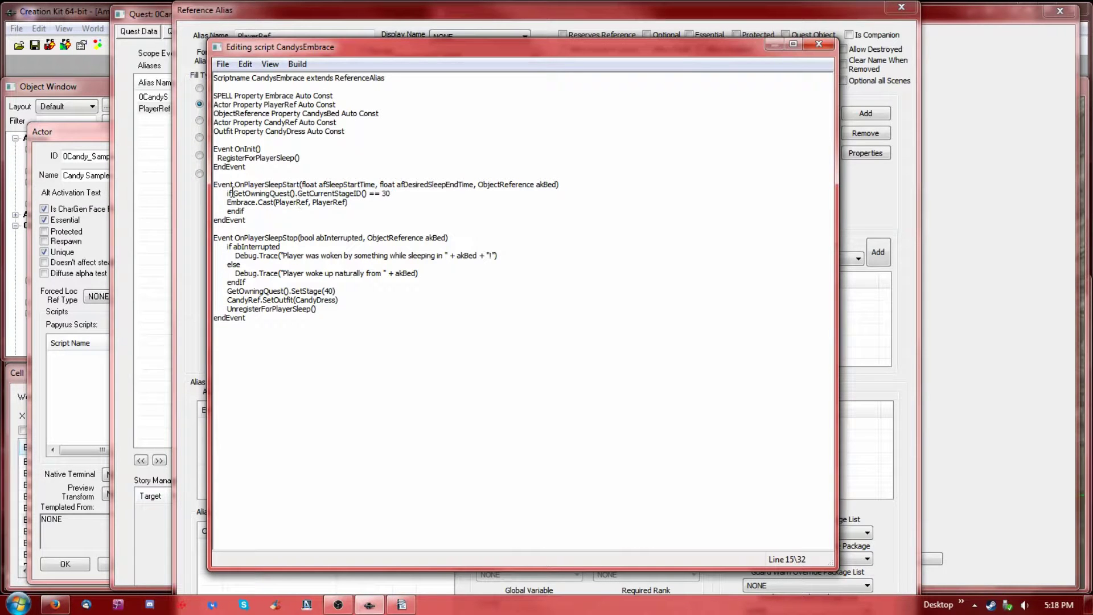
pyautogui.moveTo(238, 193); pyautogui.dragTo(392, 194)
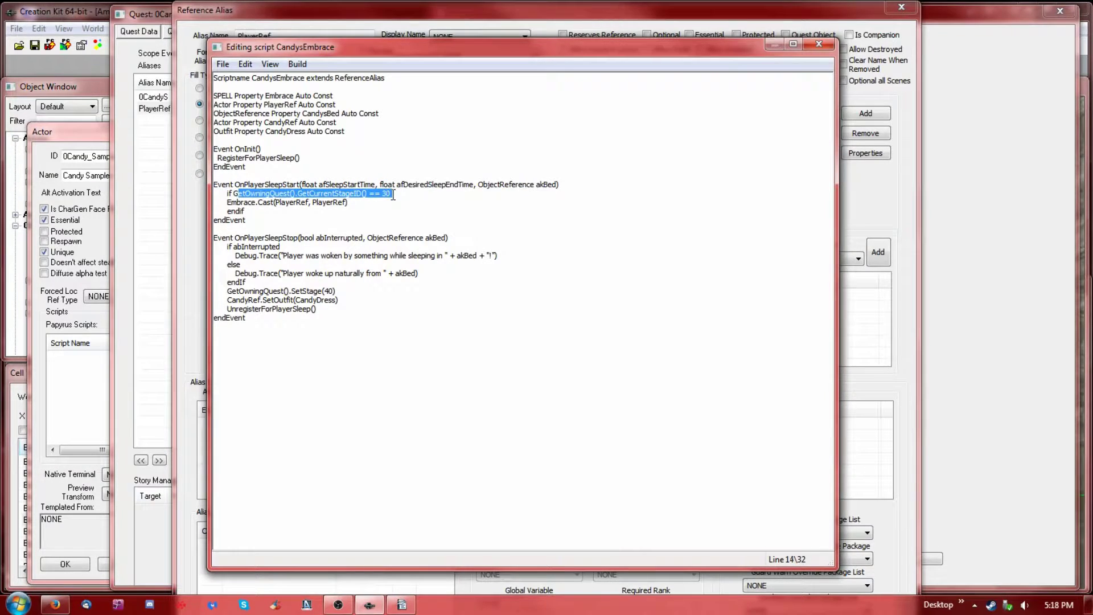
pyautogui.moveTo(227, 202); pyautogui.dragTo(364, 203)
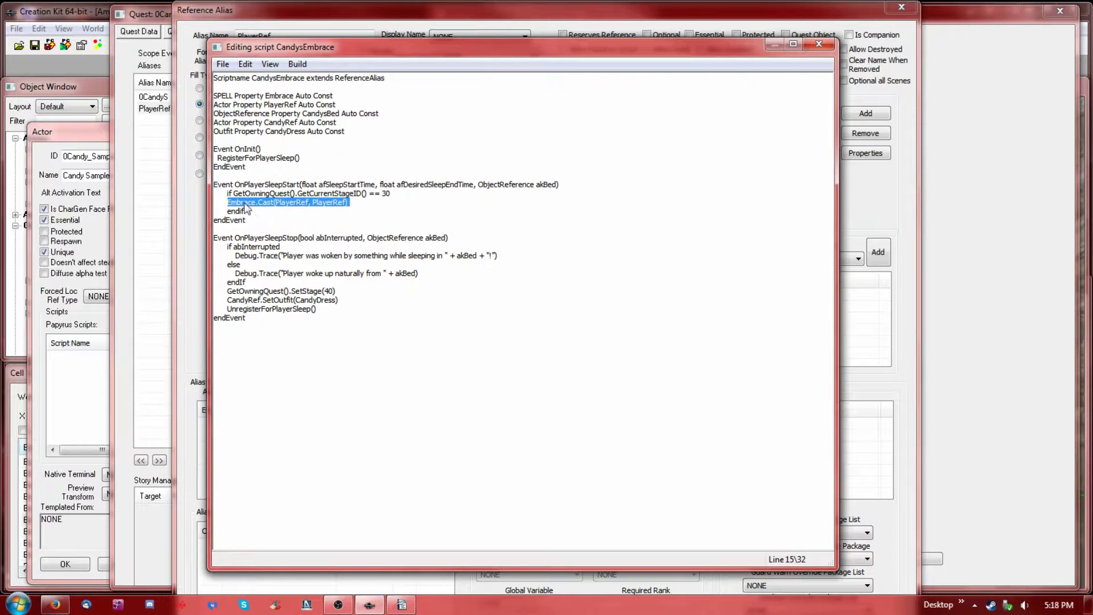
pyautogui.moveTo(227, 212); pyautogui.dragTo(255, 211)
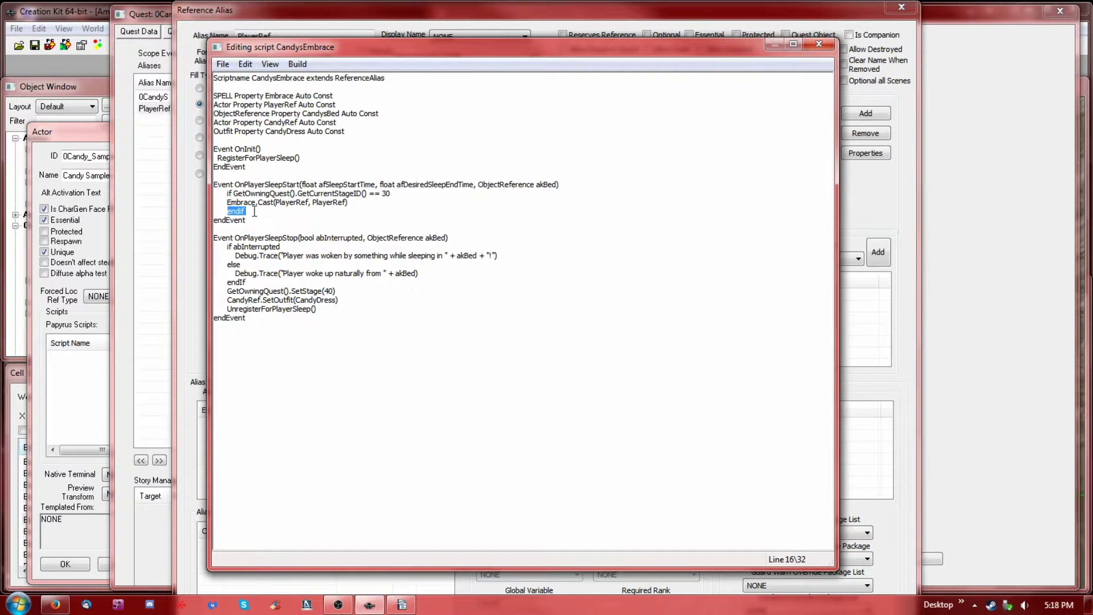
# Step: Examine the OnPlayerSleepStop event's debug trace branches, SetStage(40) call and SetOutfit(CandyDress) call, then close the script source
pyautogui.doubleClick(203, 222)
pyautogui.click(227, 239)
pyautogui.moveTo(226, 240); pyautogui.dragTo(275, 245)
pyautogui.click(240, 239)
pyautogui.moveTo(246, 283); pyautogui.dragTo(218, 248)
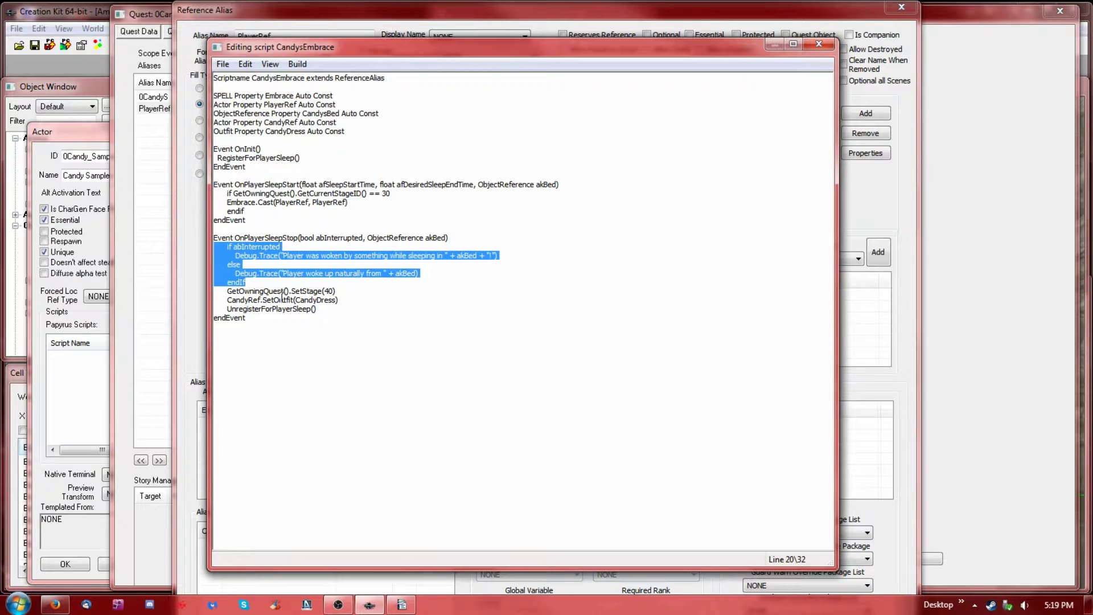
pyautogui.click(337, 290)
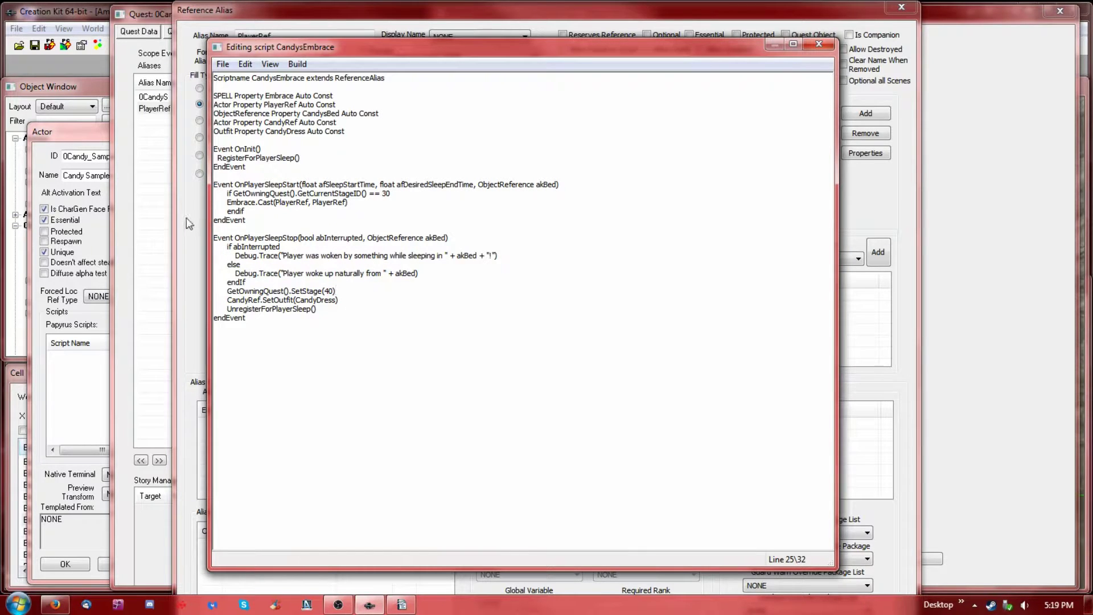
pyautogui.moveTo(238, 299); pyautogui.dragTo(334, 300)
pyautogui.click(339, 300)
pyautogui.click(819, 44)
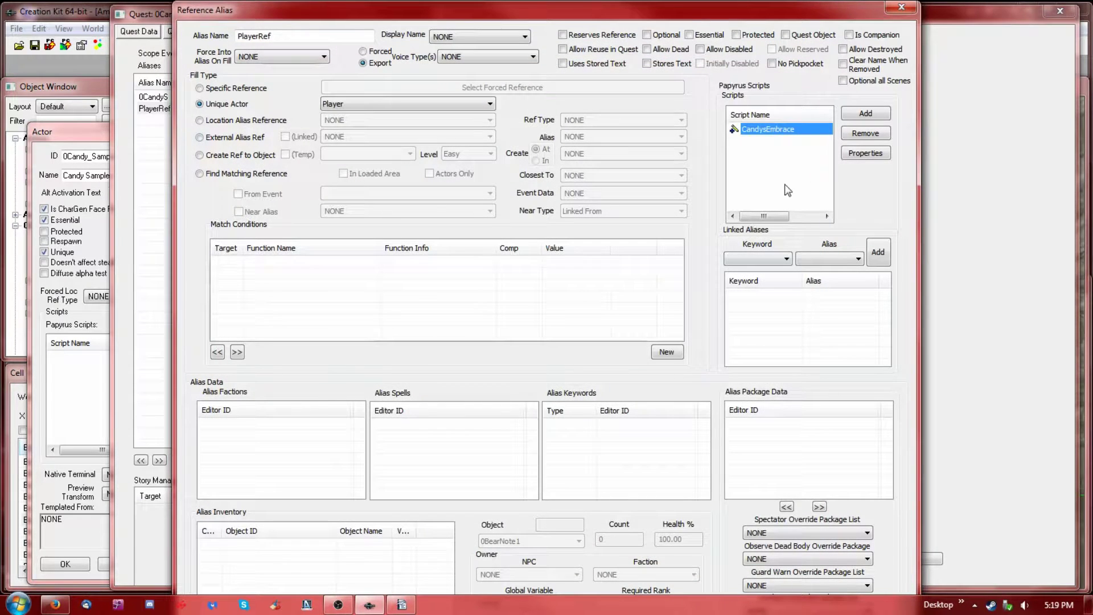
# Step: Recheck the CandysEmbrace property list without changing it and bring up the script's source again
pyautogui.click(855, 155)
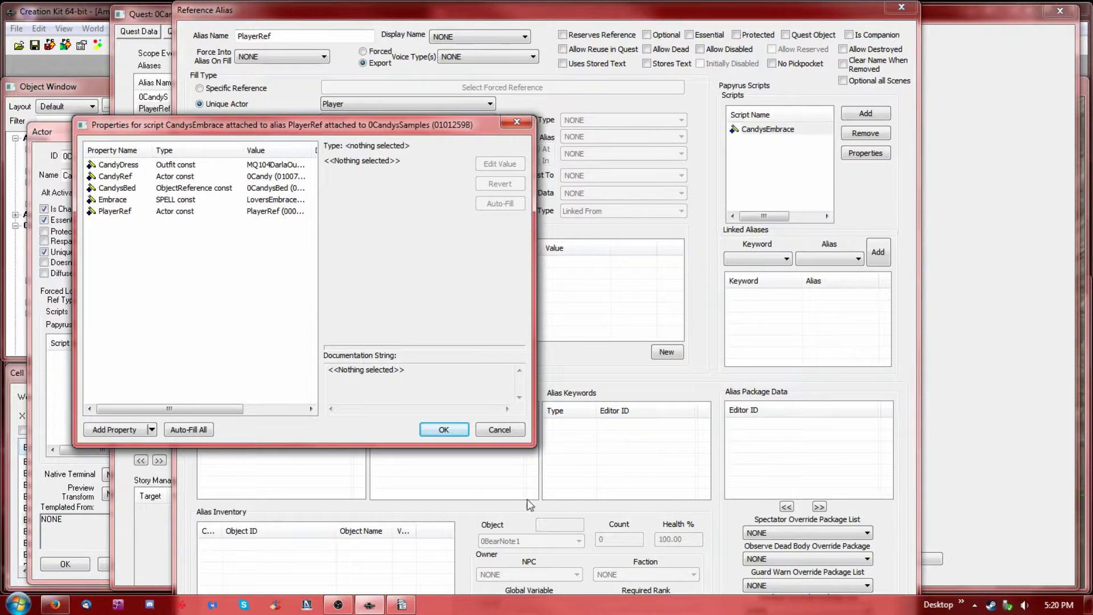
pyautogui.click(506, 431)
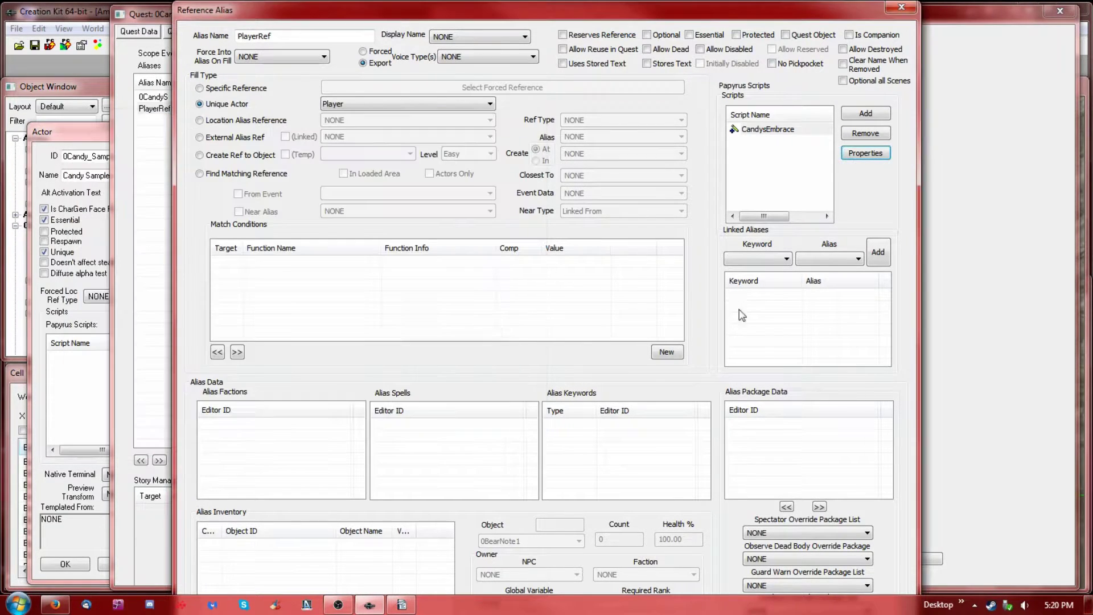
pyautogui.rightClick(777, 129)
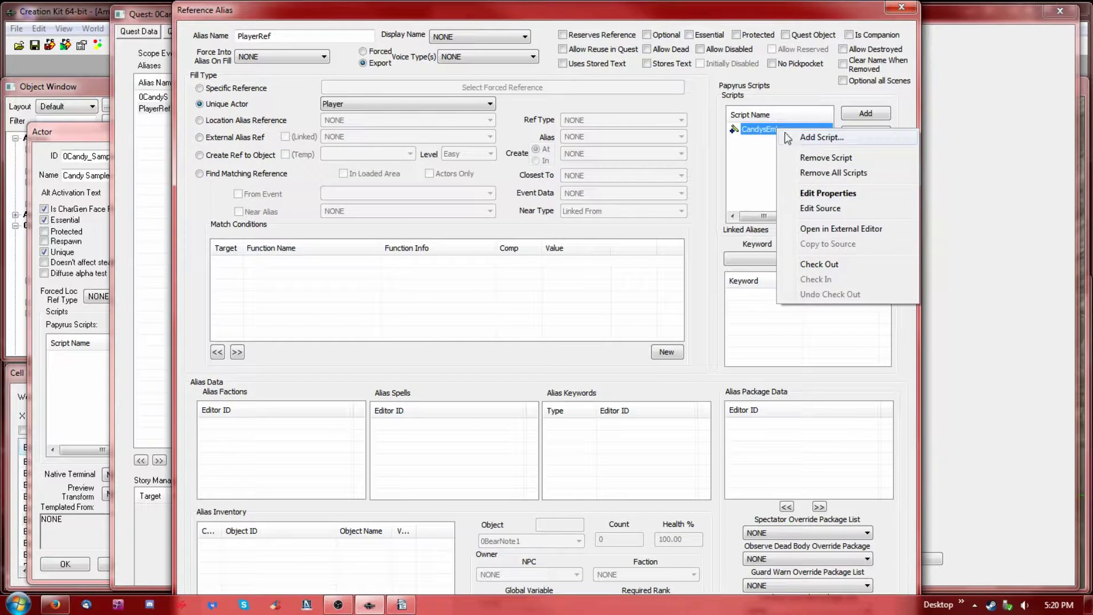
pyautogui.click(821, 207)
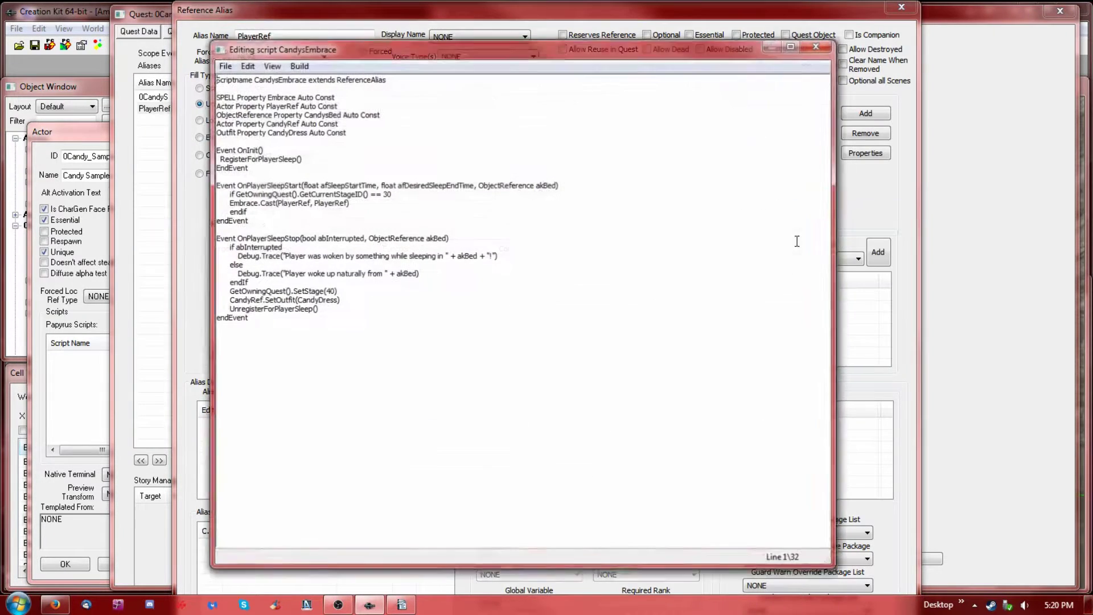
# Step: Examine the CandysEmbrace script's property declarations, then close the script source and the PlayerRef alias
pyautogui.moveTo(229, 97); pyautogui.dragTo(355, 131)
pyautogui.click(819, 45)
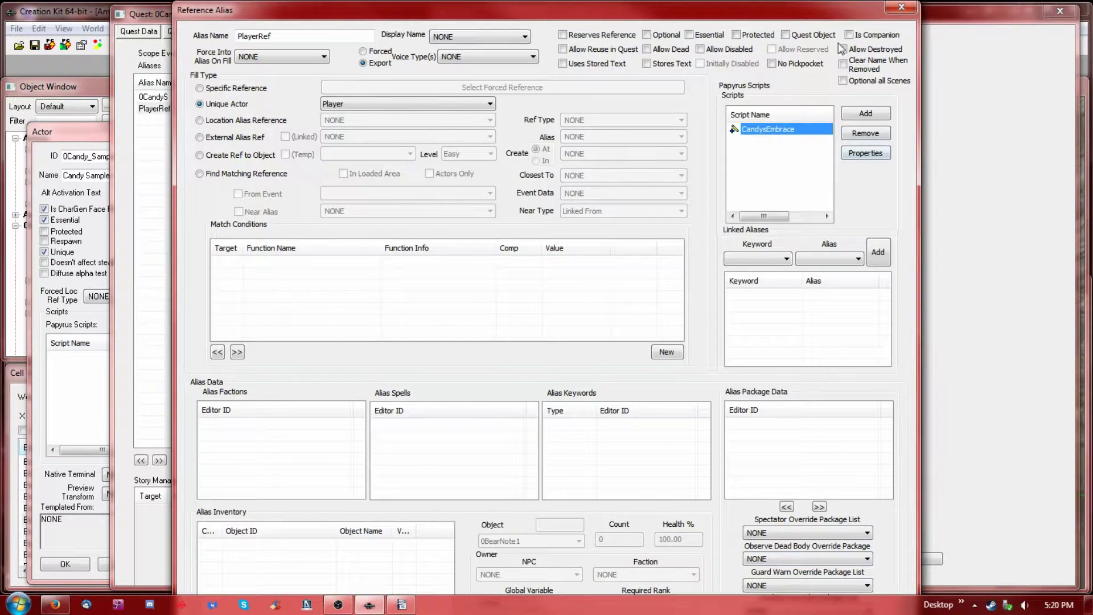
pyautogui.click(900, 7)
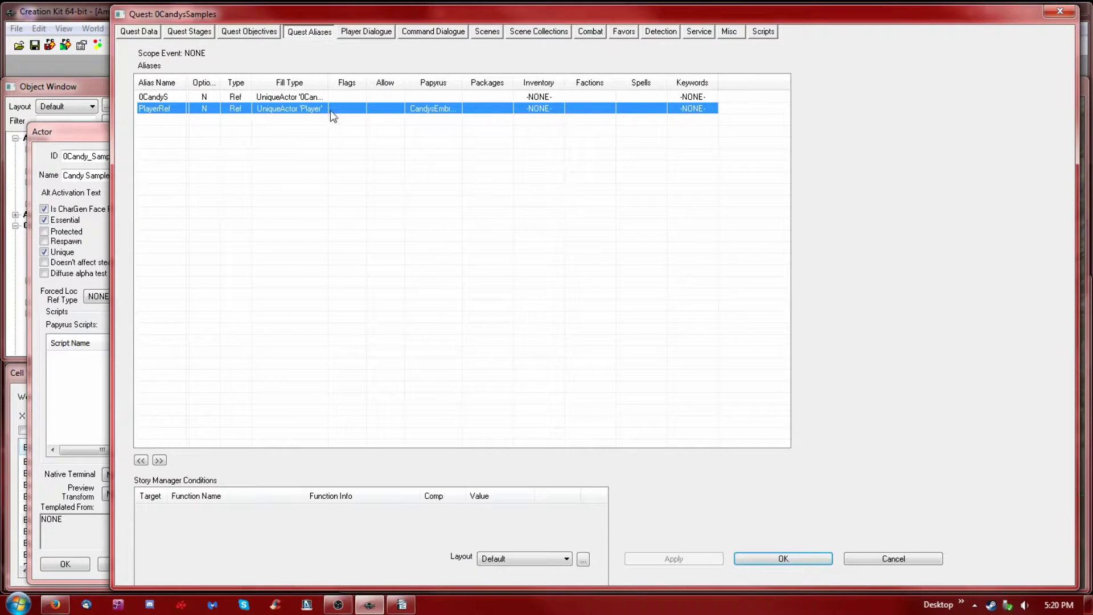
# Step: Reopen the PlayerRef alias from the quest's alias list to recheck its Player fill type and attached script, then close it
pyautogui.click(374, 33)
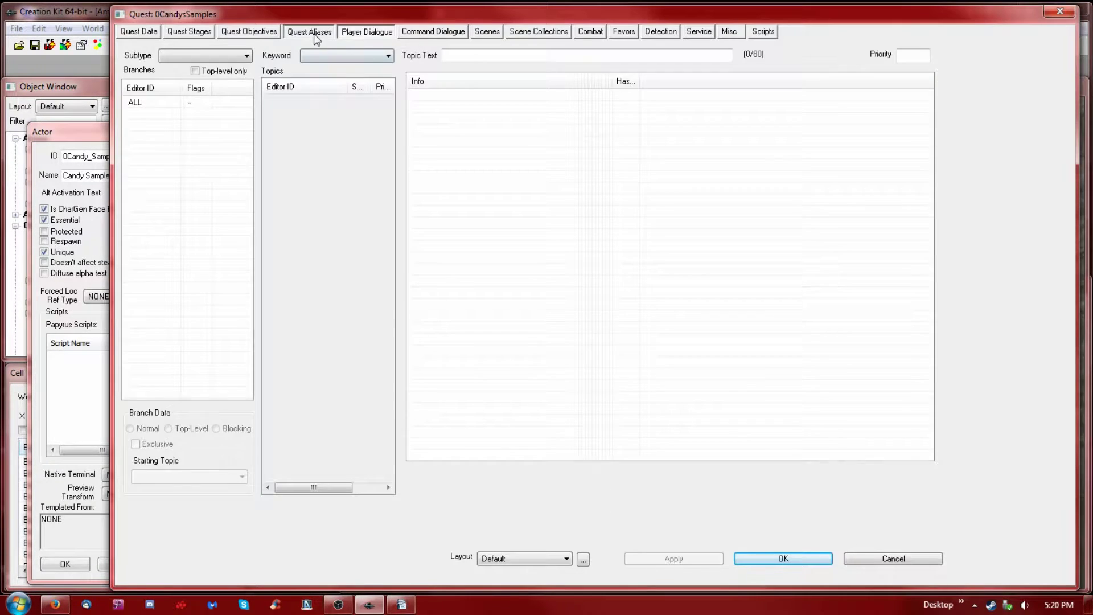
pyautogui.click(313, 33)
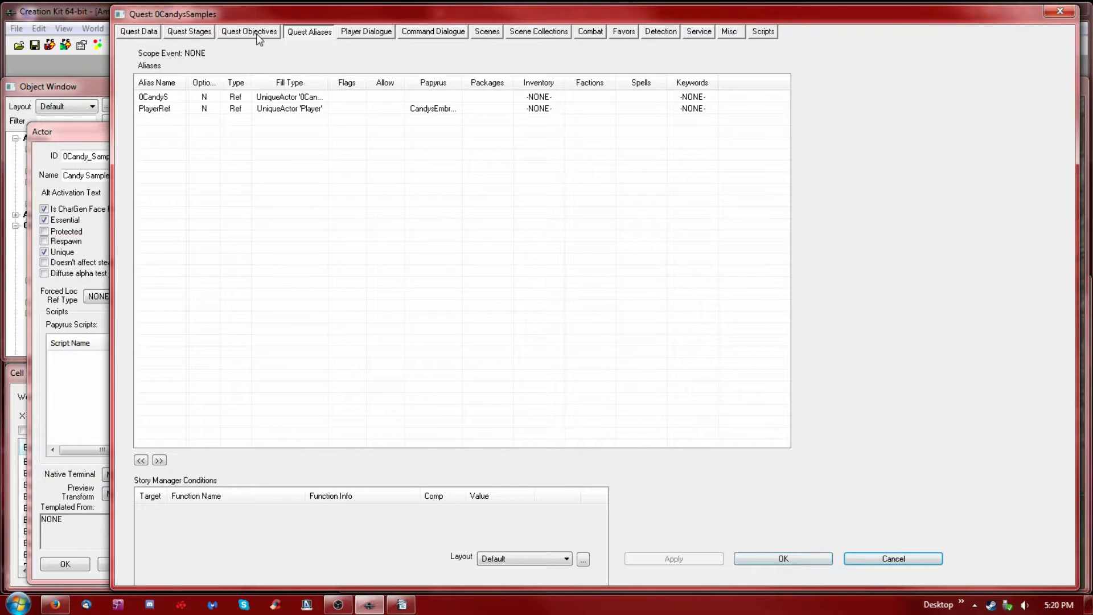
pyautogui.doubleClick(160, 108)
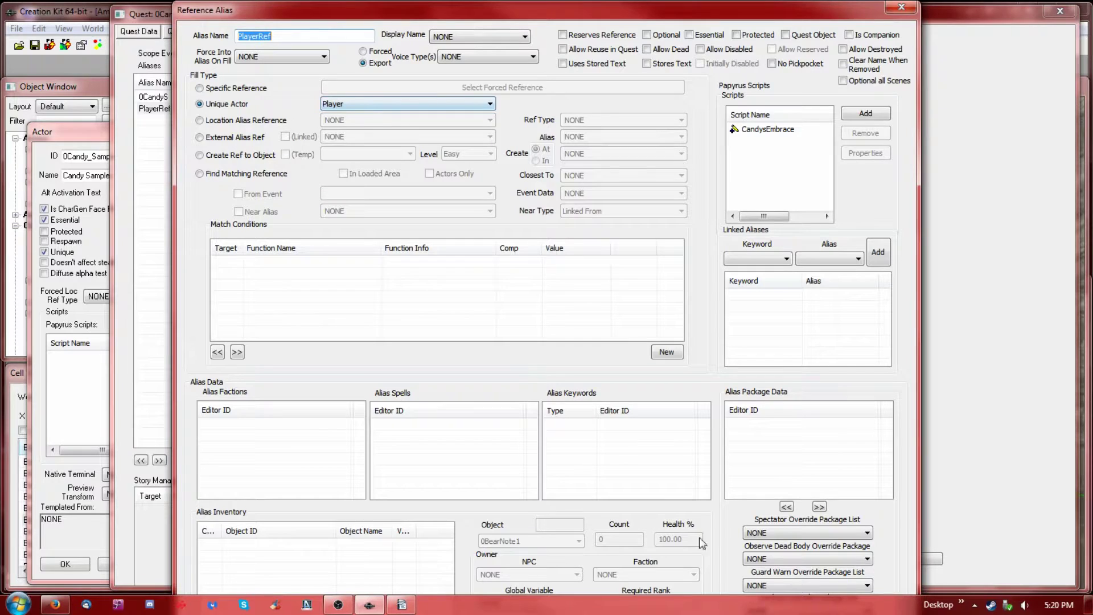
pyautogui.click(901, 7)
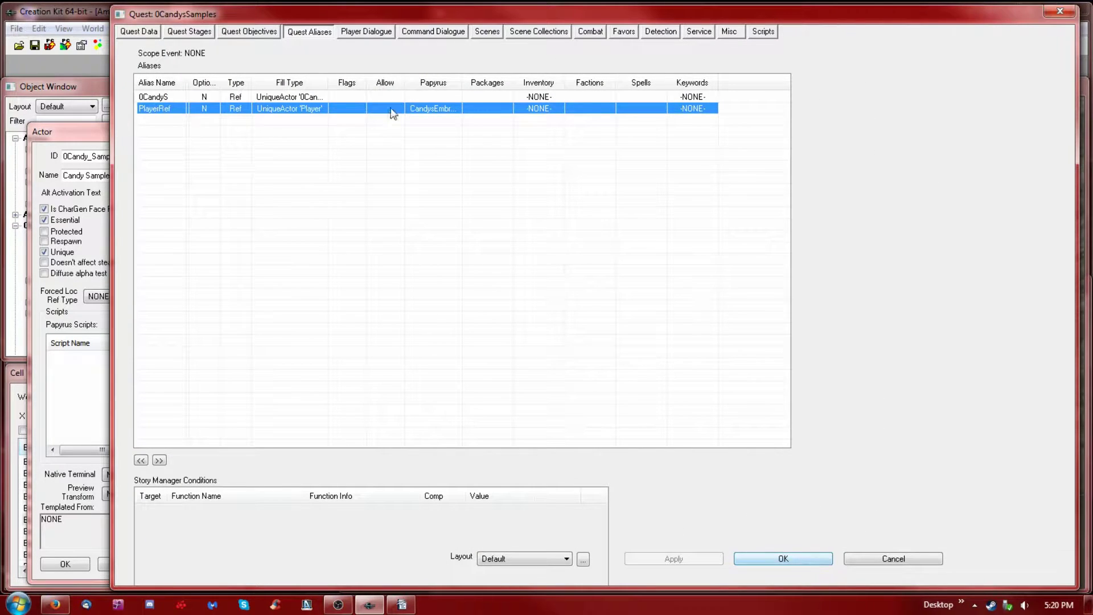
# Step: Review the 0CandysMoney scene through to its Phase 3 dialogue and bring up the 0CandyAfterDate scene
pyautogui.click(491, 34)
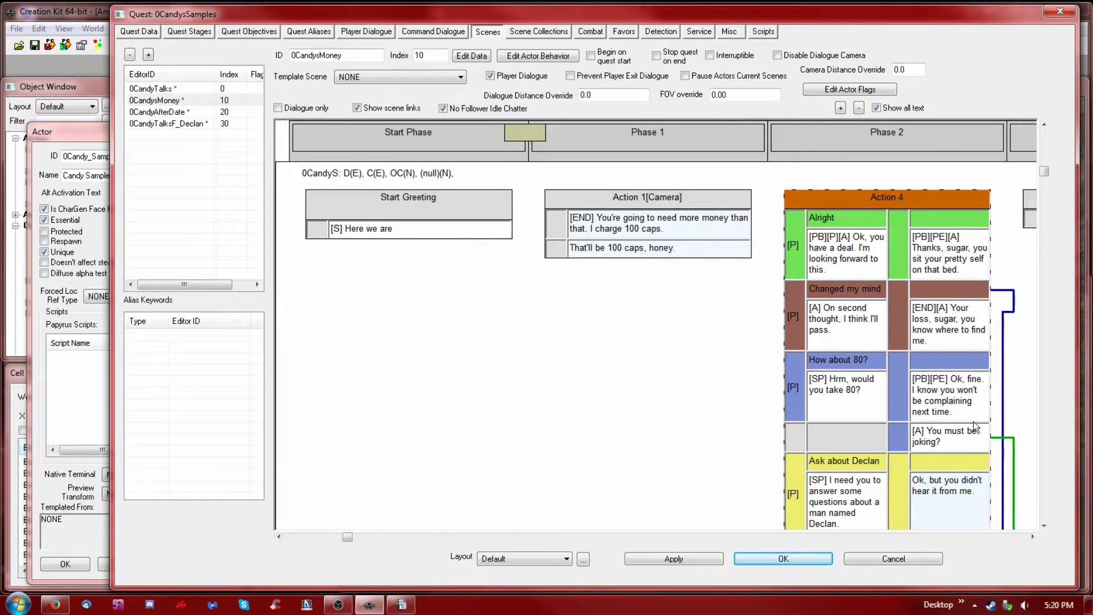
pyautogui.click(1032, 537)
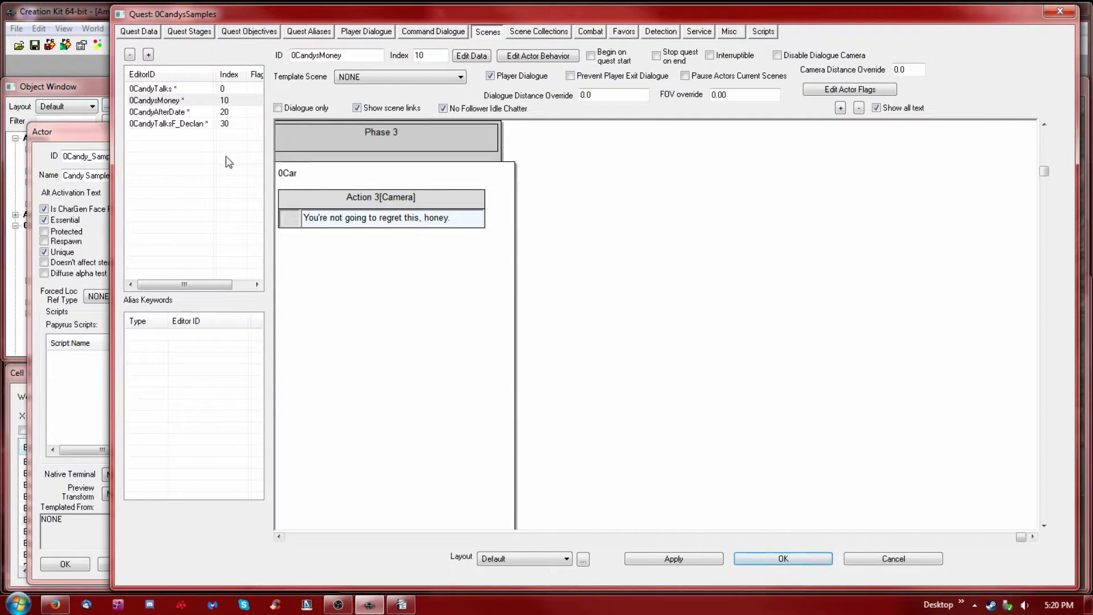
pyautogui.click(172, 113)
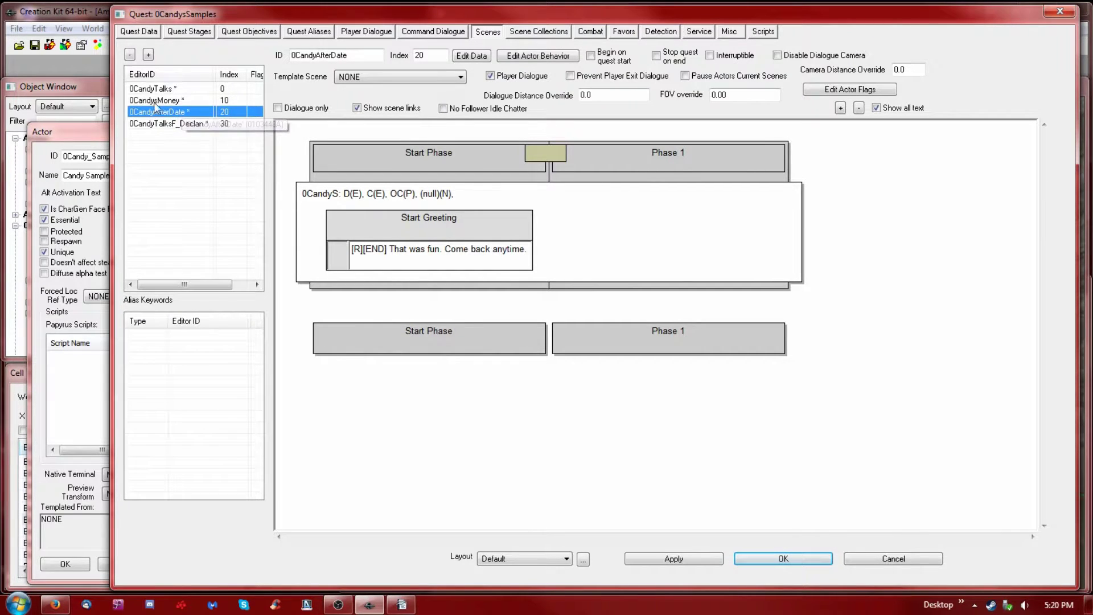
pyautogui.click(157, 102)
pyautogui.click(164, 113)
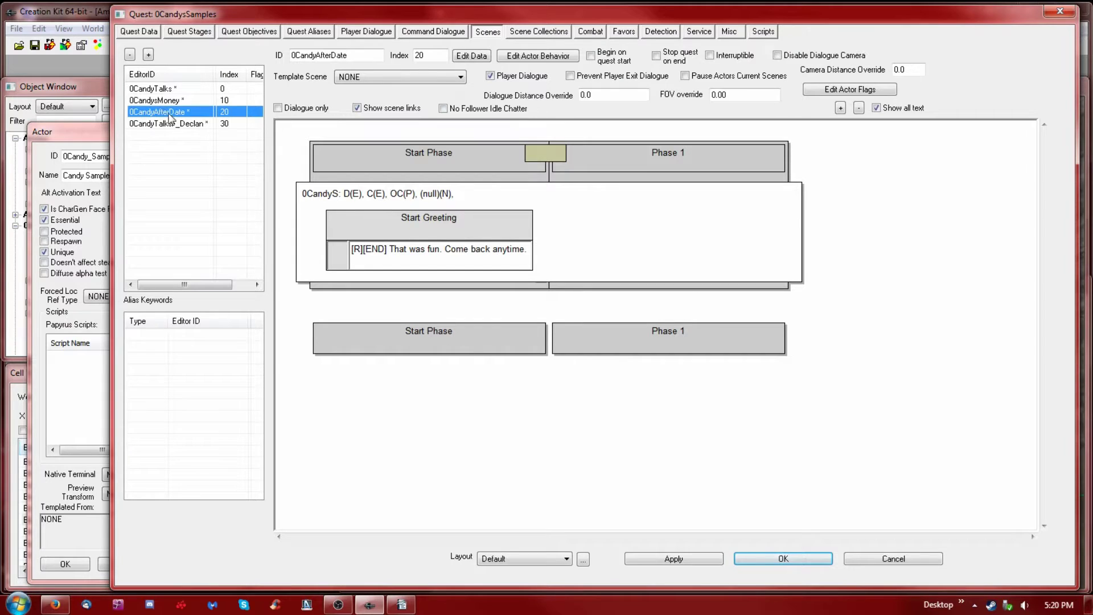
# Step: Examine the GetStage and GetIsID conditions on 0CandyAfterDate's "That was fun. Come back anytime." greeting, then close its info
pyautogui.doubleClick(434, 251)
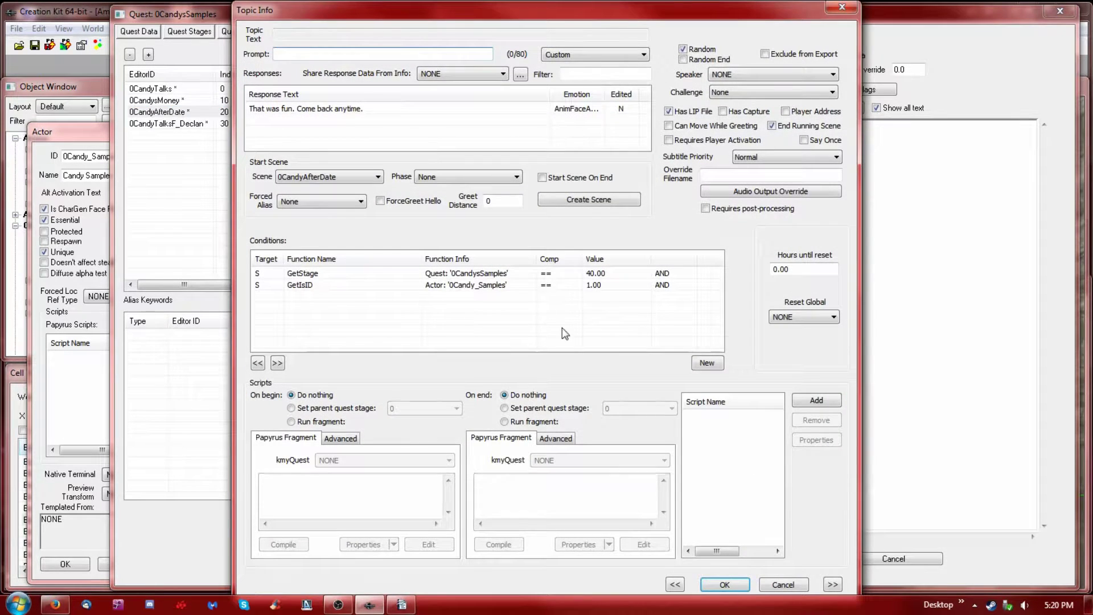
pyautogui.click(473, 275)
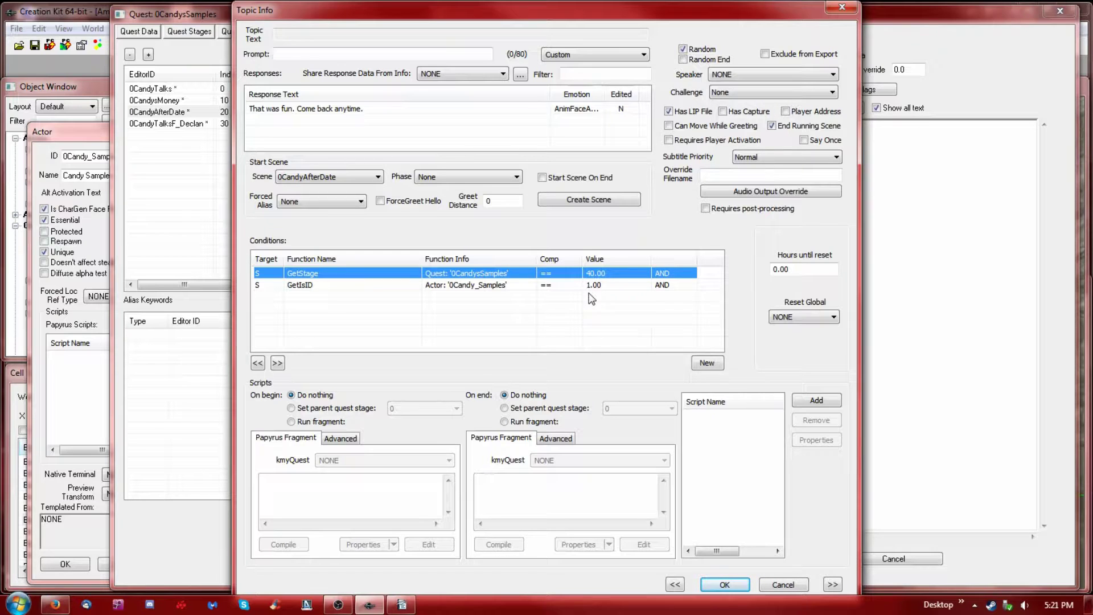
pyautogui.click(491, 286)
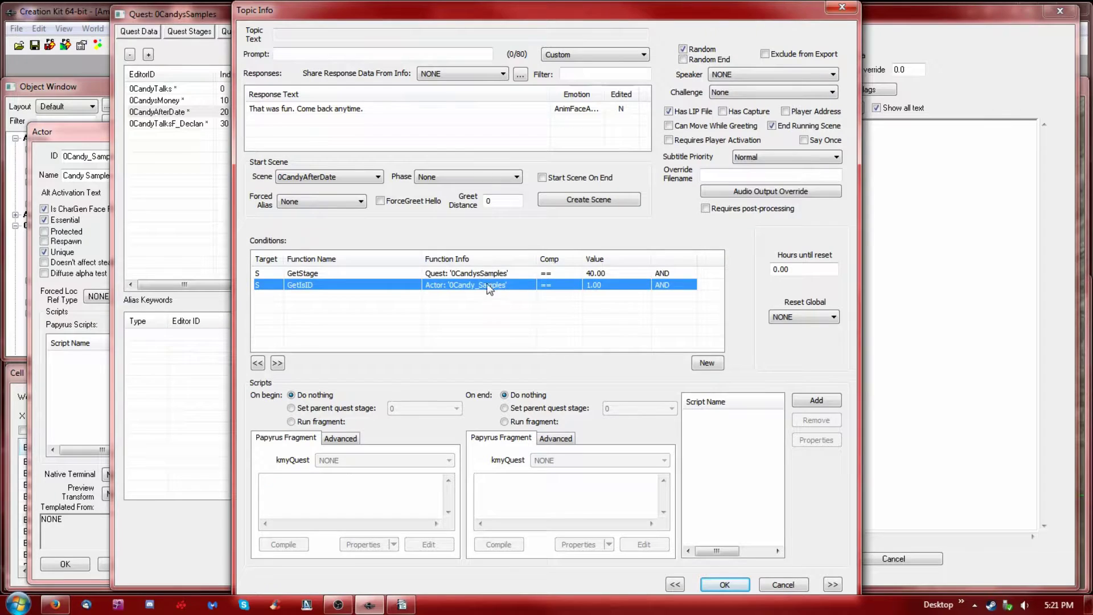
pyautogui.click(479, 273)
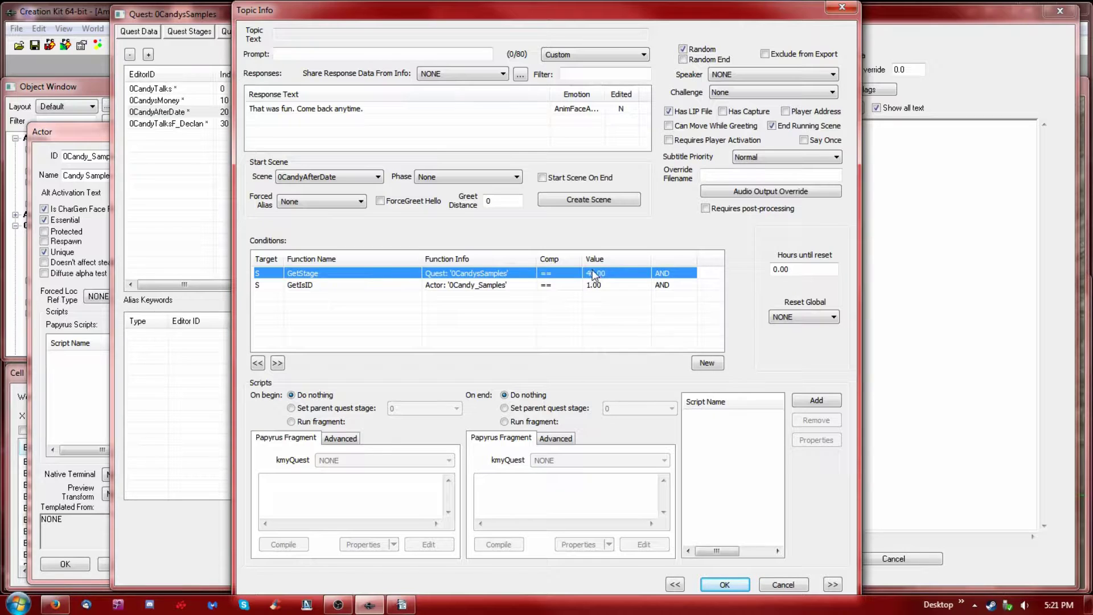
pyautogui.click(747, 590)
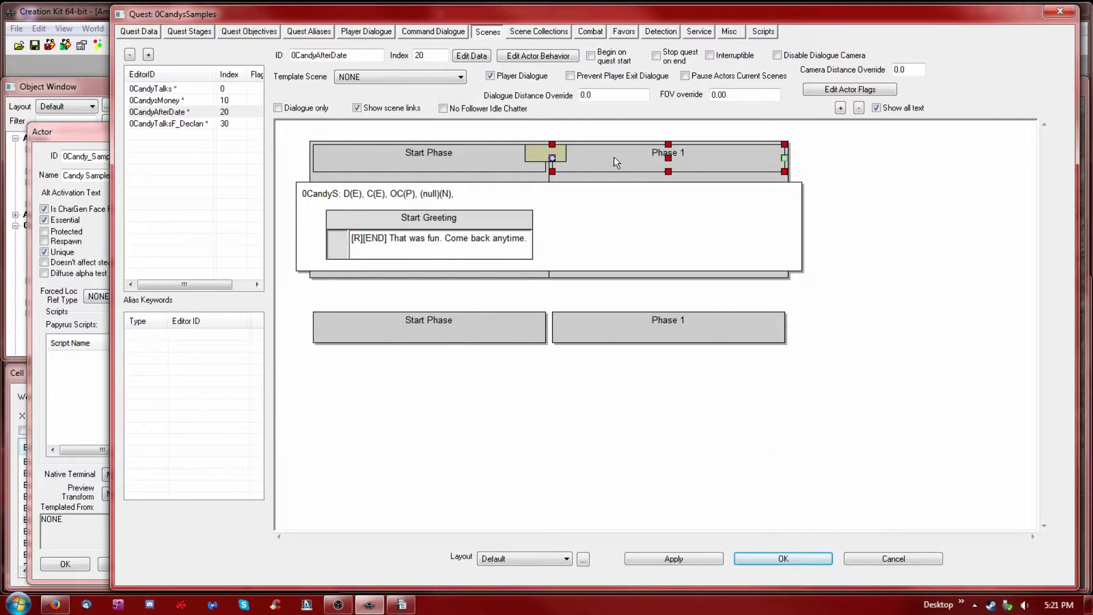
# Step: Look through the 0CandyTalksF_Declan, 0CandysMoney and 0CandyTalks scenes and return to the 0CandyAfterDate scene
pyautogui.click(173, 124)
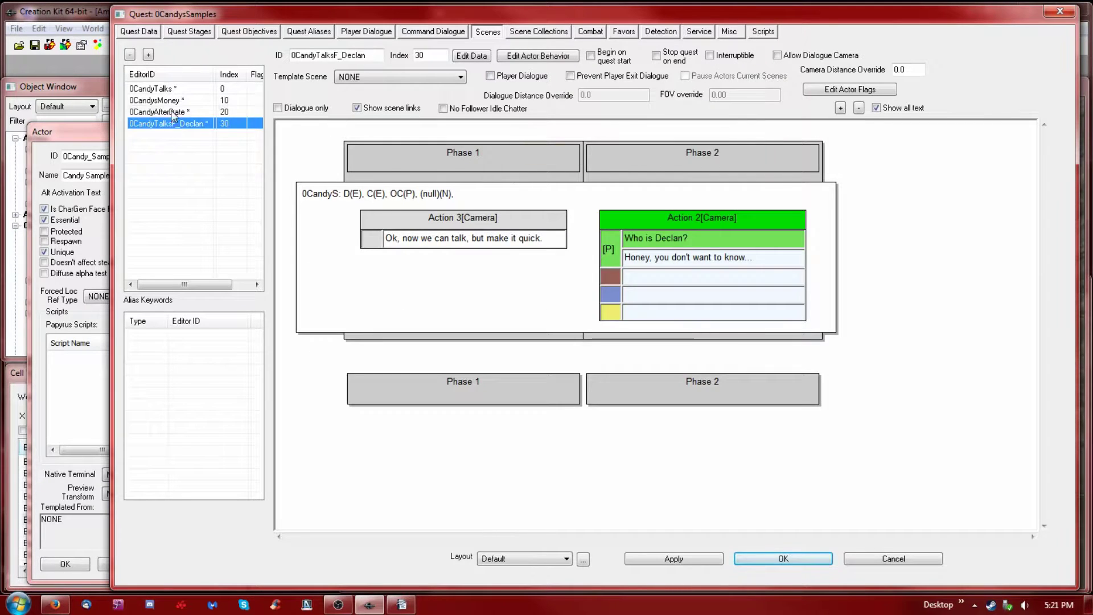
pyautogui.click(167, 100)
pyautogui.click(162, 88)
pyautogui.click(164, 102)
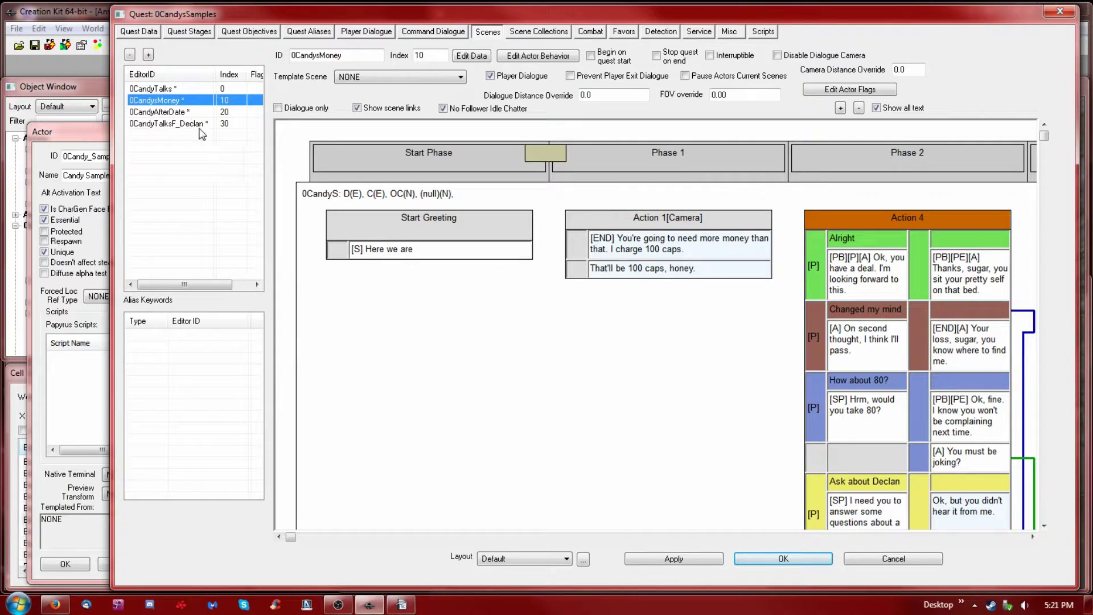
pyautogui.click(167, 113)
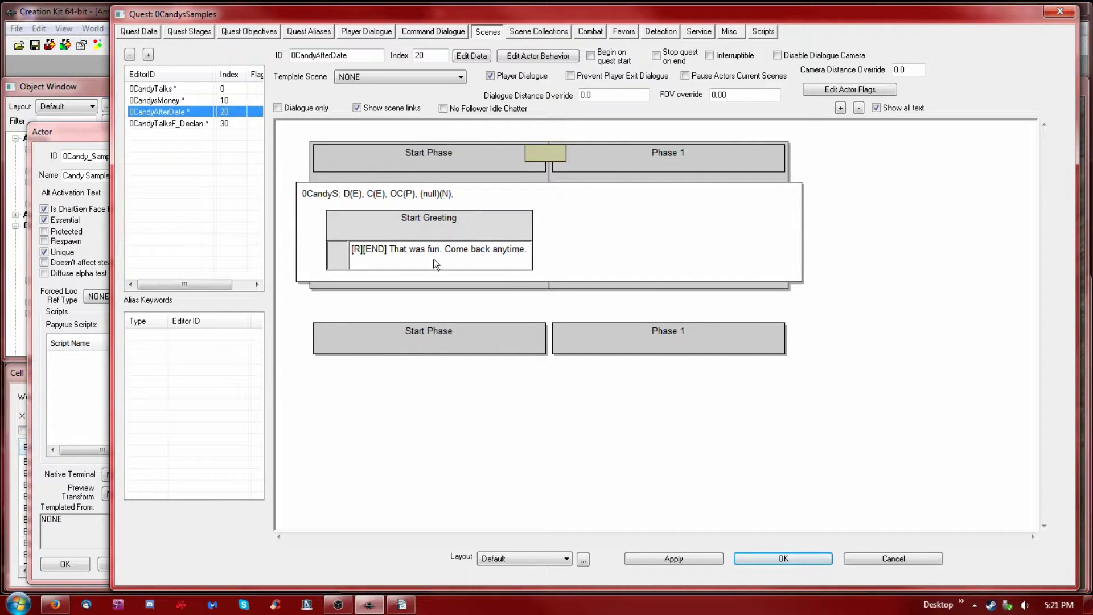
# Step: Open the Start Greeting topic of 0CandyAfterDate and examine the two "Hey" lines in its BeforeGroup
pyautogui.doubleClick(433, 223)
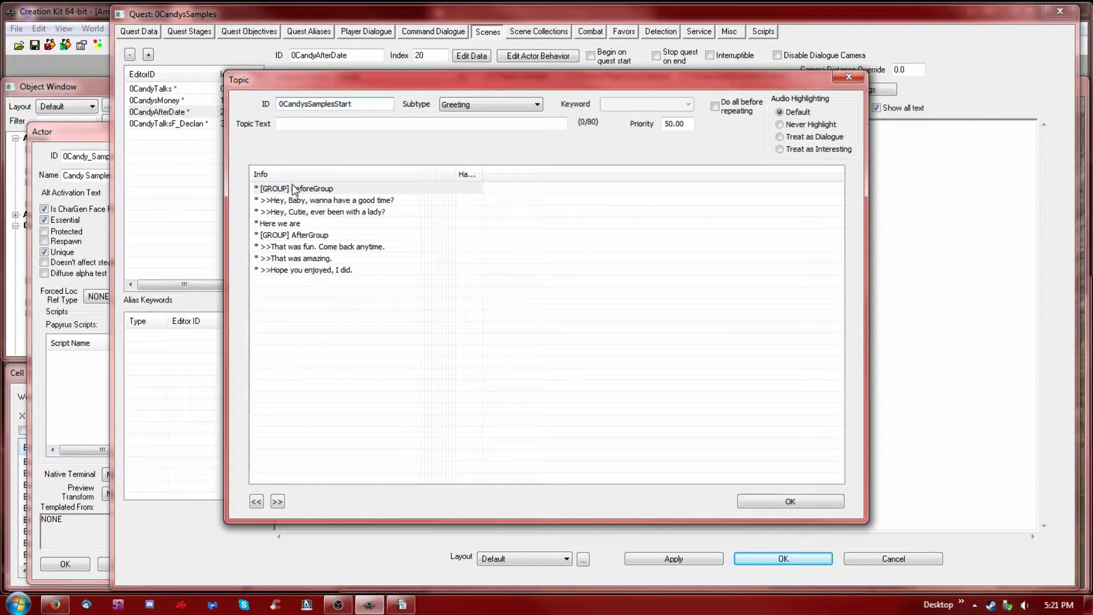
pyautogui.click(267, 190)
pyautogui.click(343, 200)
pyautogui.click(316, 213)
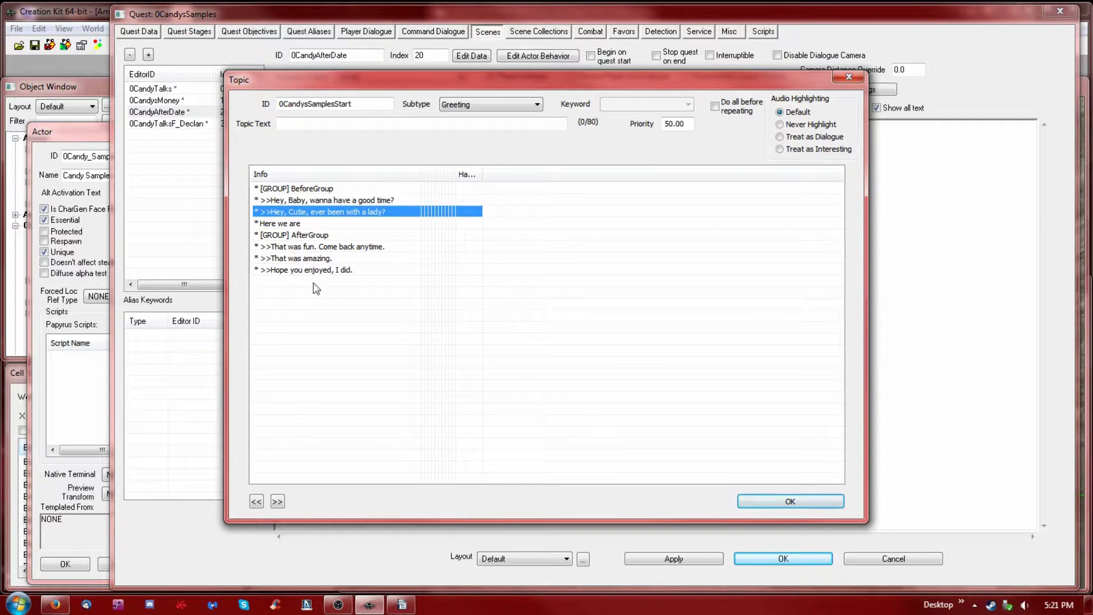
# Step: Inspect the hours-until-reset value and conditions of the AfterGroup's "That was fun. Come back anytime." line, then close its info
pyautogui.doubleClick(285, 246)
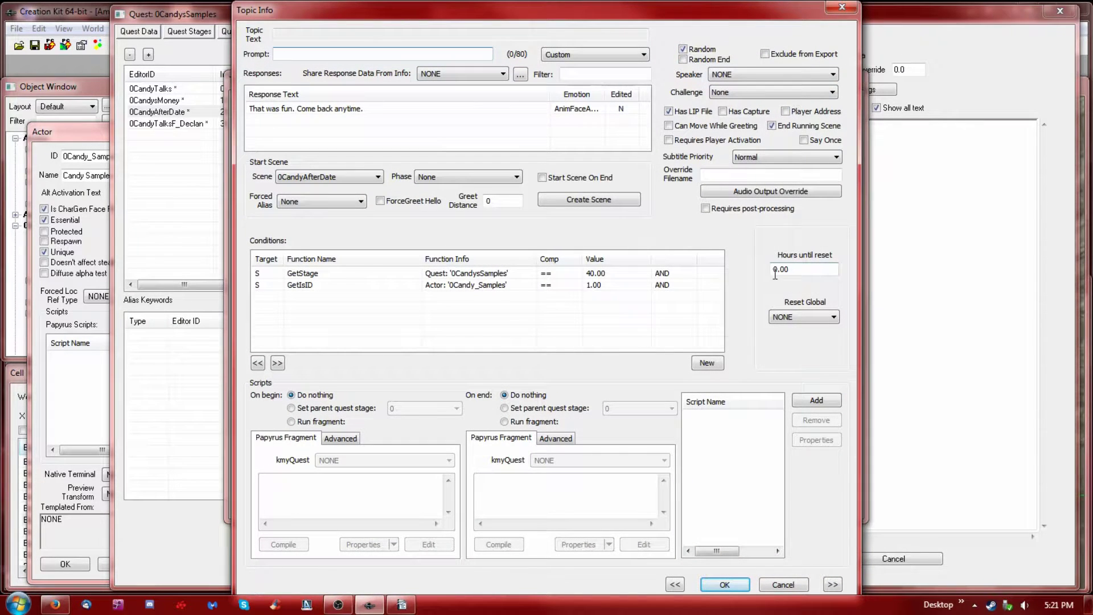
pyautogui.moveTo(777, 271); pyautogui.dragTo(773, 271)
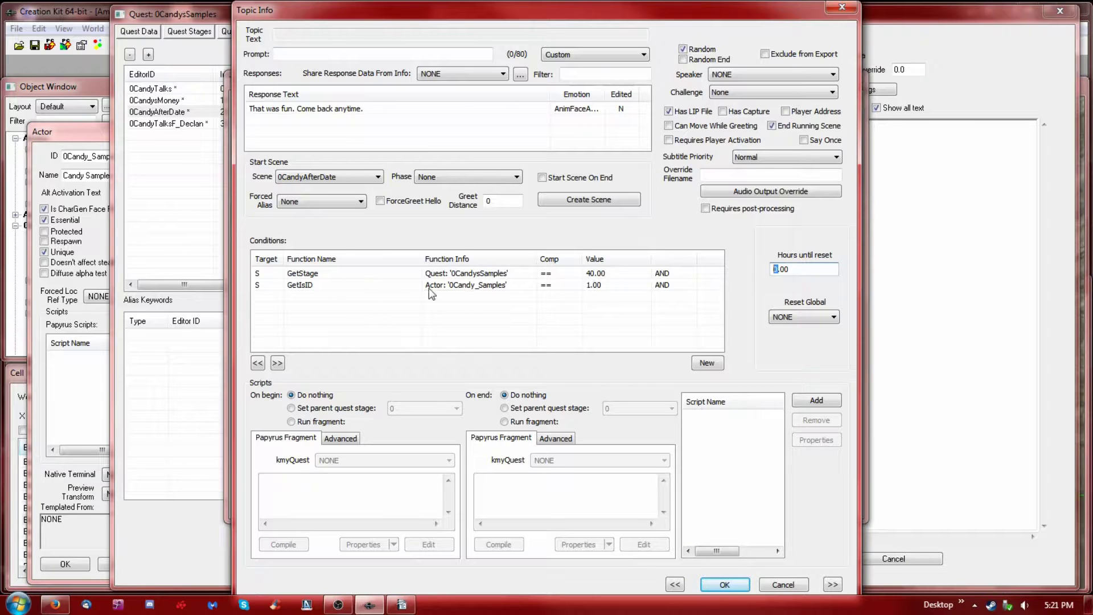
pyautogui.click(481, 284)
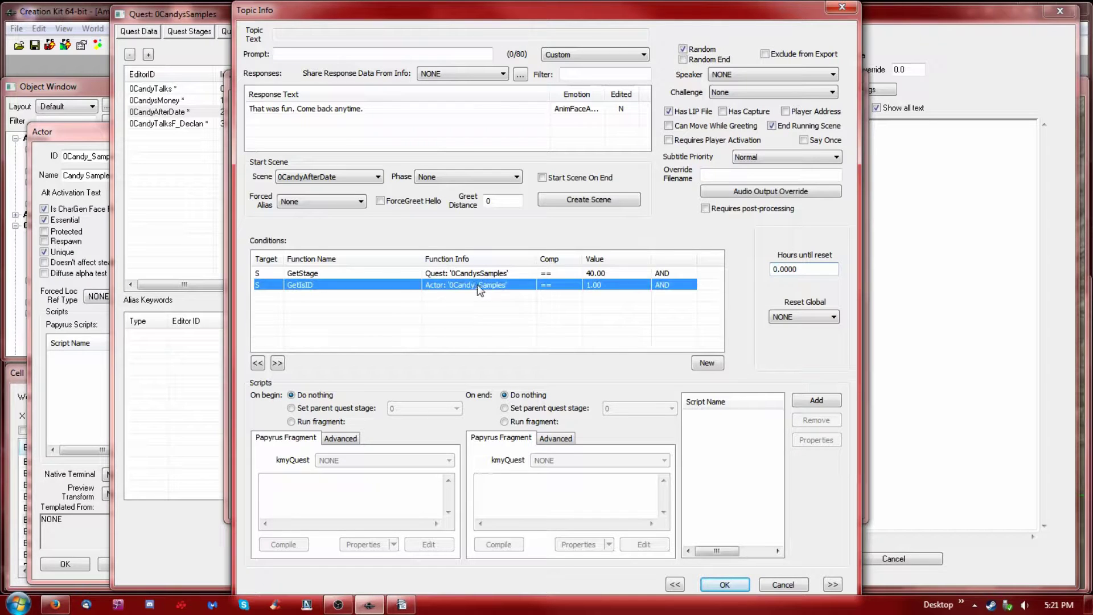
pyautogui.click(718, 584)
# Step: Copy all conditions from the AfterGroup's "That was amazing." line and close its info
pyautogui.click(305, 261)
pyautogui.doubleClick(304, 260)
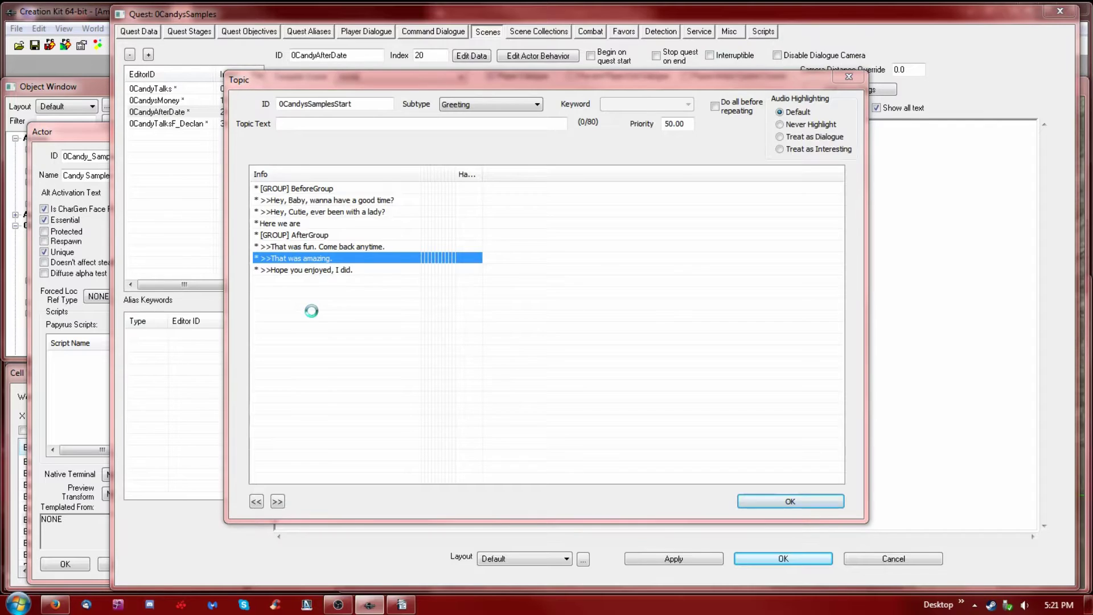
pyautogui.click(482, 276)
pyautogui.rightClick(483, 276)
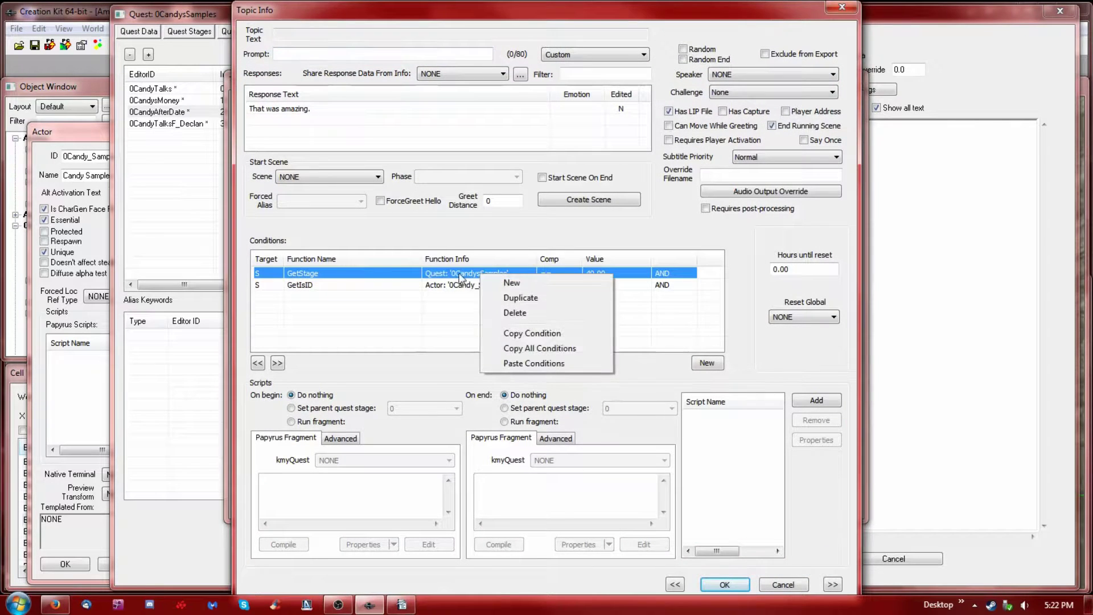
pyautogui.click(443, 278)
pyautogui.rightClick(443, 279)
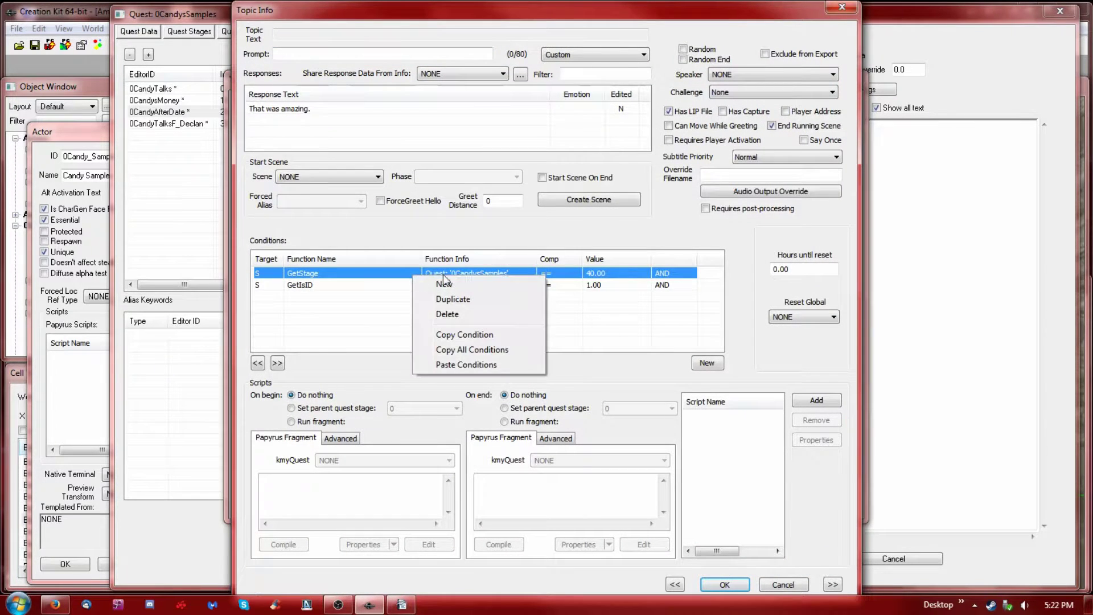
pyautogui.click(487, 349)
pyautogui.click(725, 585)
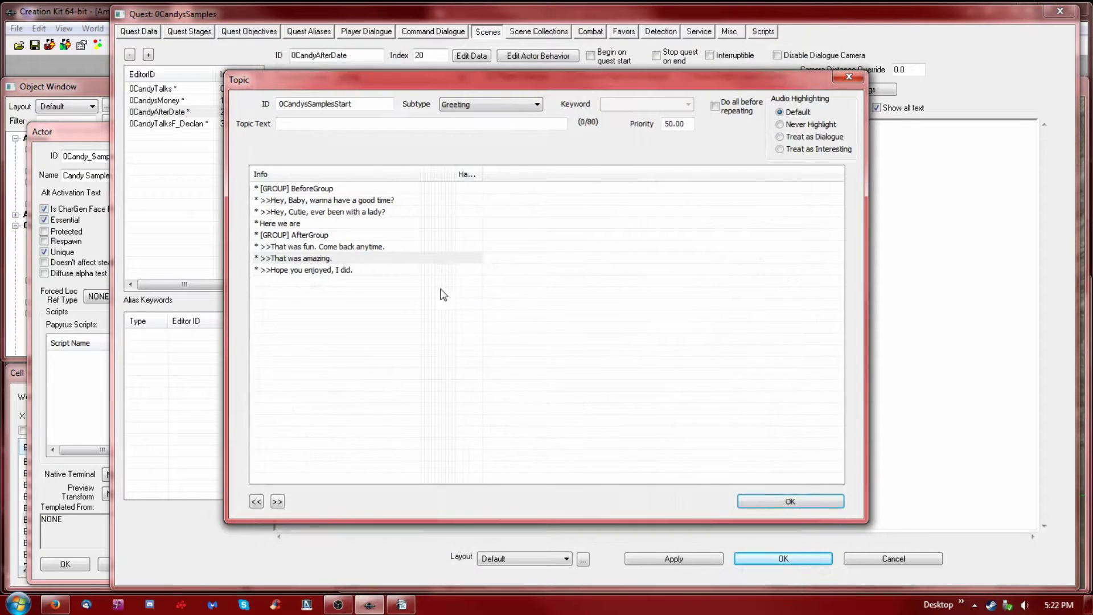
# Step: Start a new info at the AfterGroup's last line with the response text "Till next time" and the Impressed face archetype
pyautogui.rightClick(302, 269)
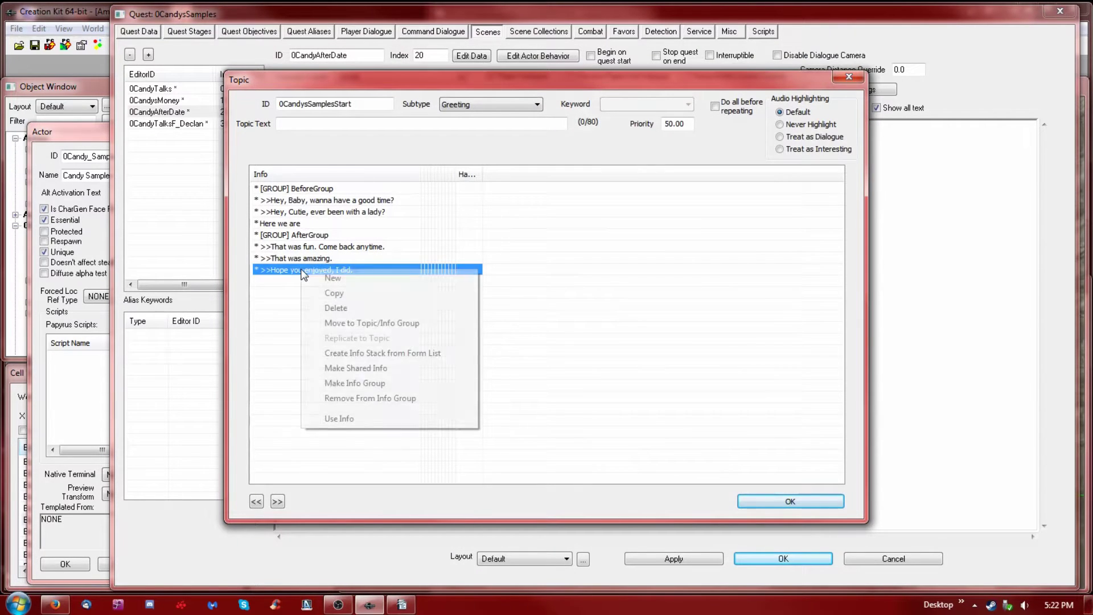
pyautogui.click(349, 278)
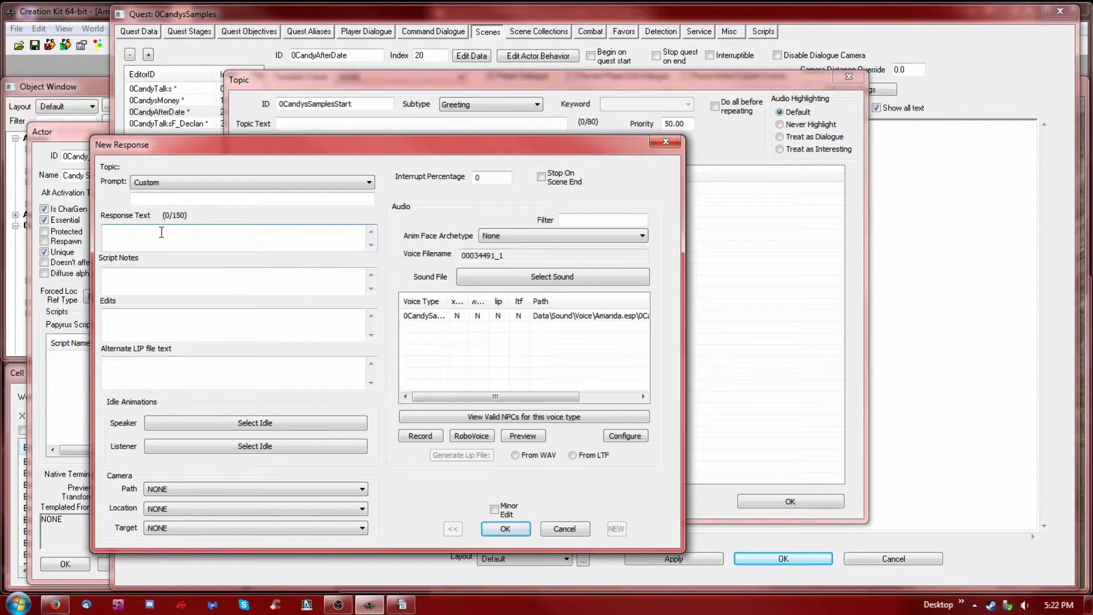
pyautogui.write('Till next time')
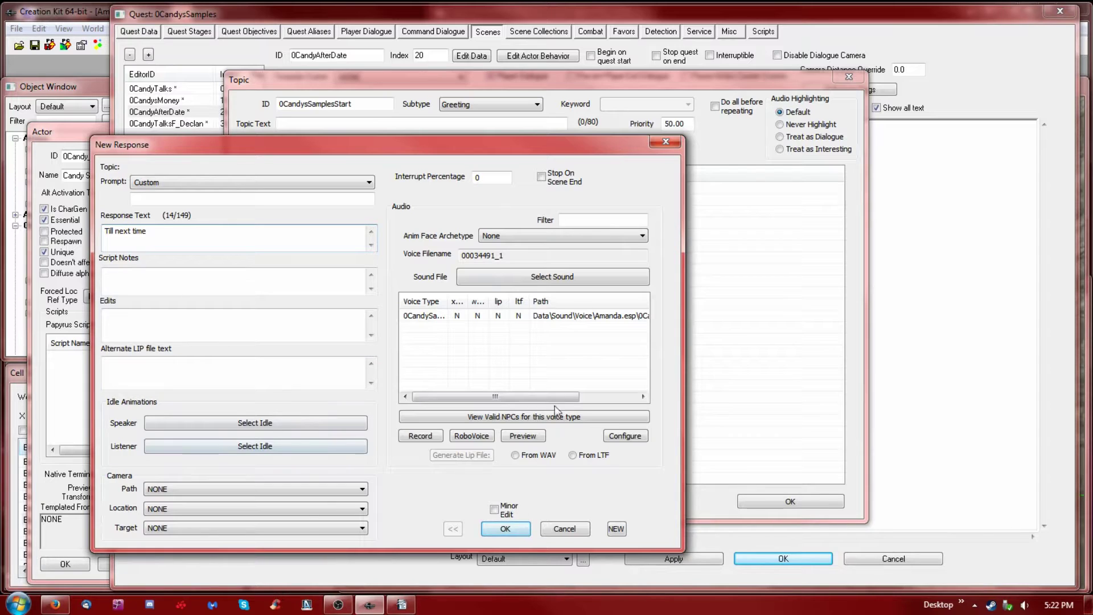
pyautogui.click(569, 234)
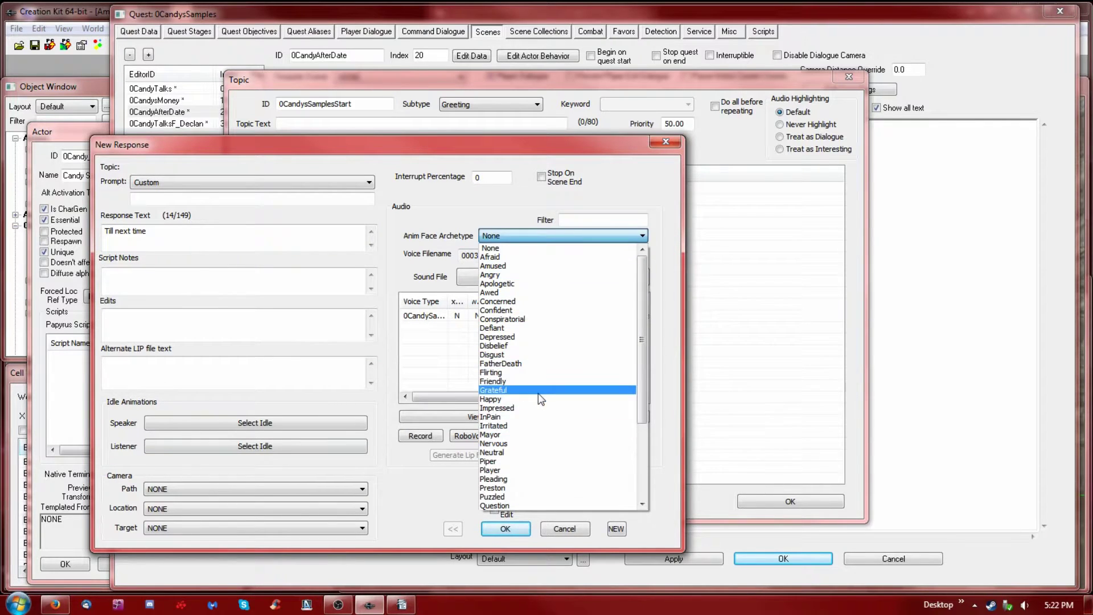
pyautogui.click(535, 408)
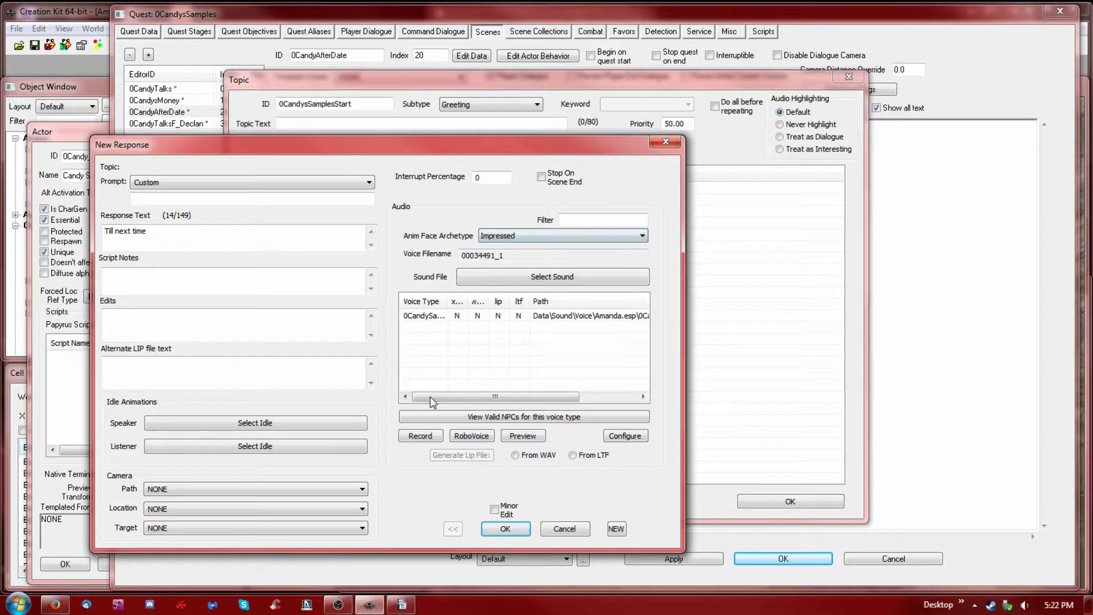
# Step: Assign the HeadShakeYes idle animation to the speaker of the "Till next time" response, check its voice type, and accept the response
pyautogui.click(267, 424)
pyautogui.scroll(-20, 246, 352)
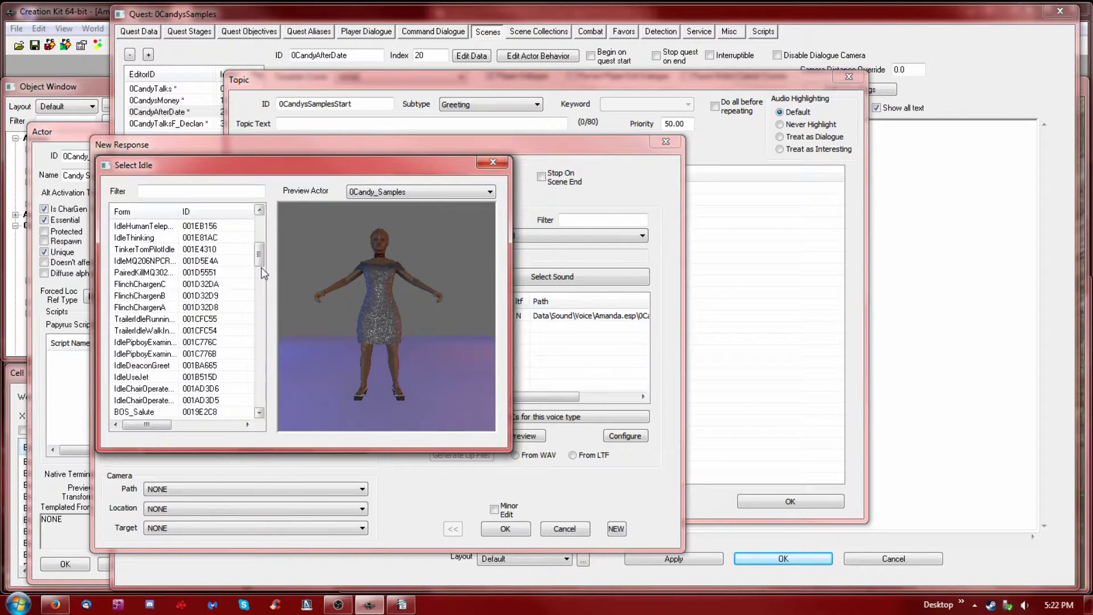
pyautogui.doubleClick(153, 344)
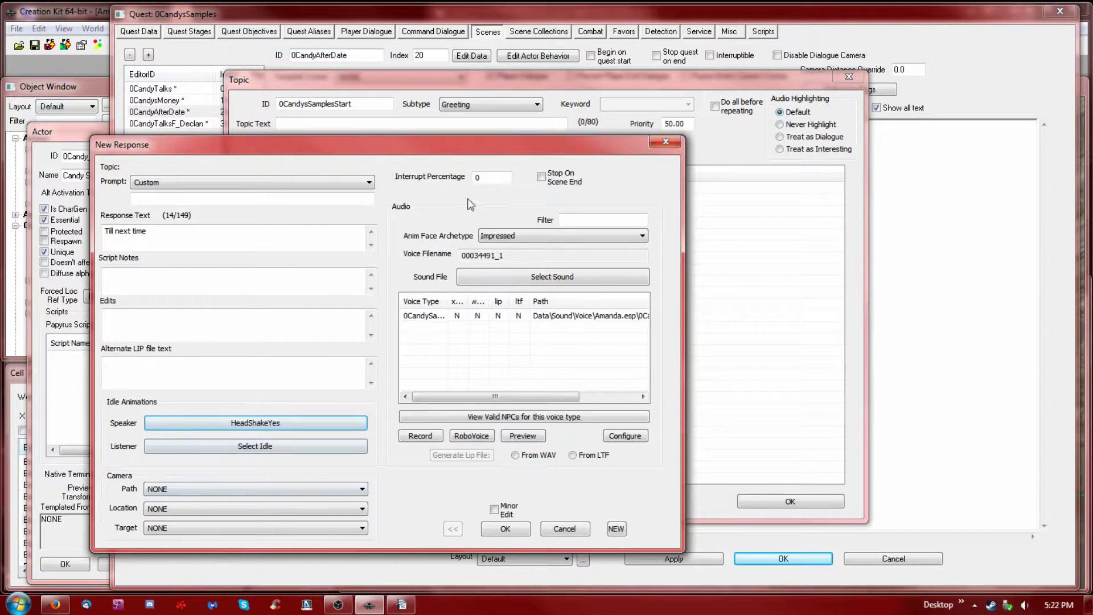
pyautogui.click(420, 323)
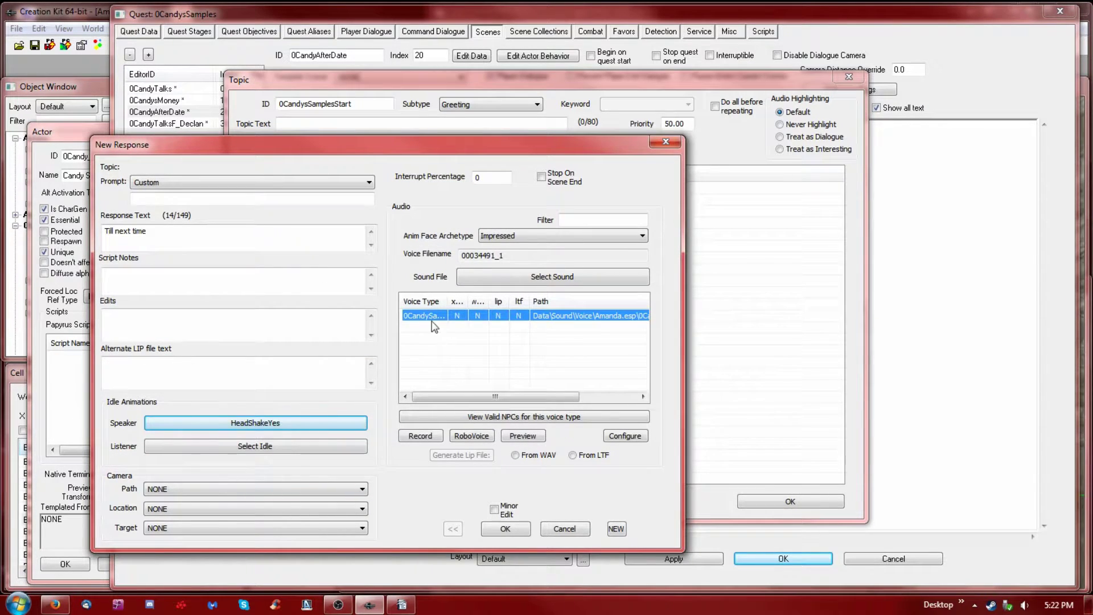
pyautogui.moveTo(448, 301); pyautogui.dragTo(519, 302)
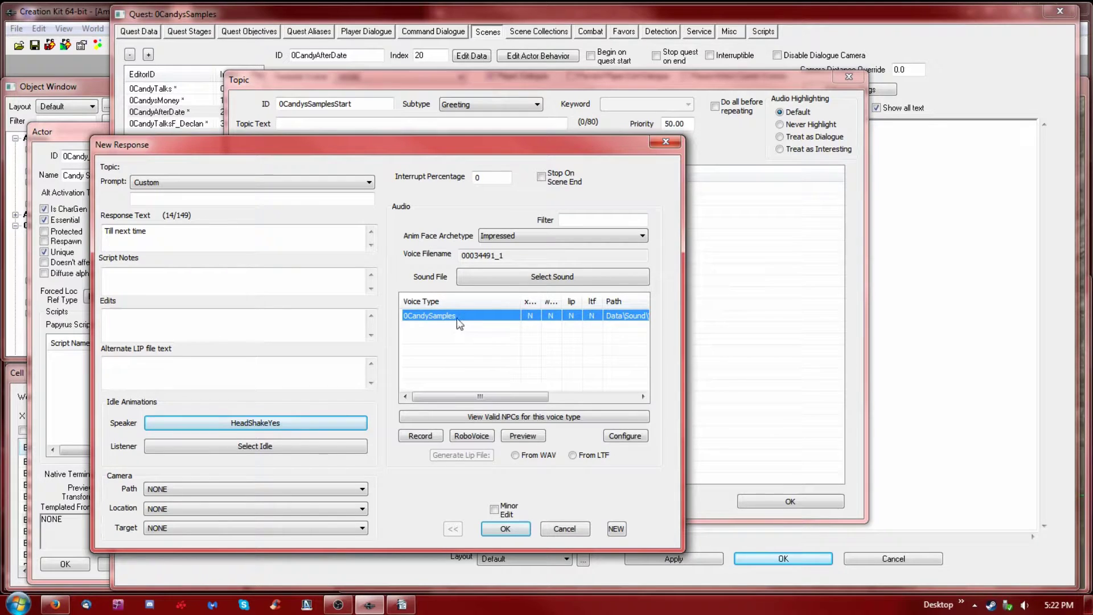
pyautogui.click(506, 529)
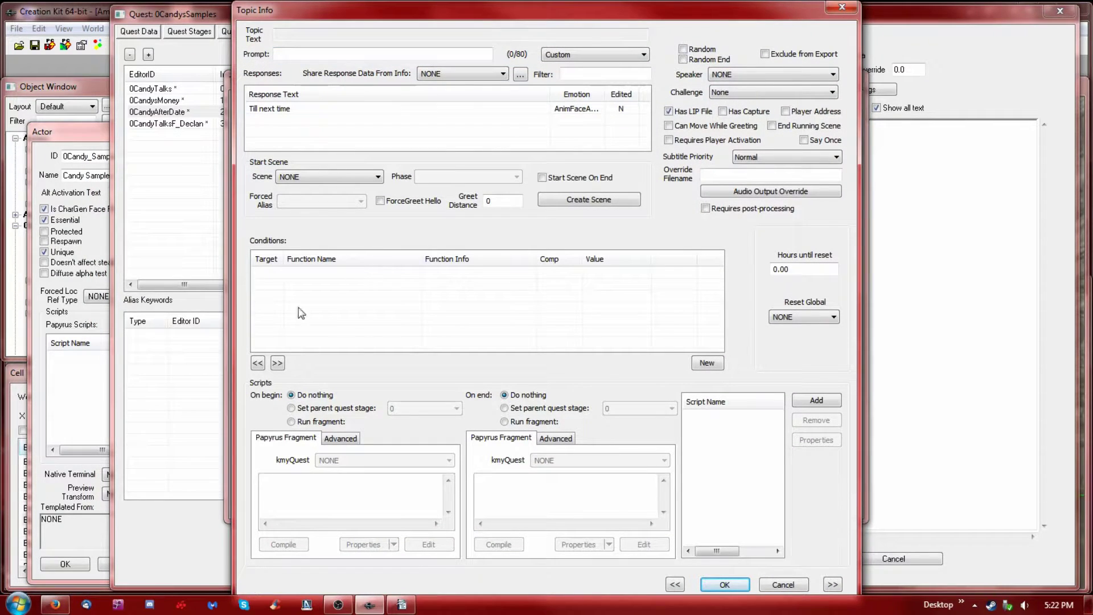
# Step: Paste the copied conditions into the "Till next time" info and save the info to the AfterGroup
pyautogui.rightClick(353, 323)
pyautogui.click(373, 362)
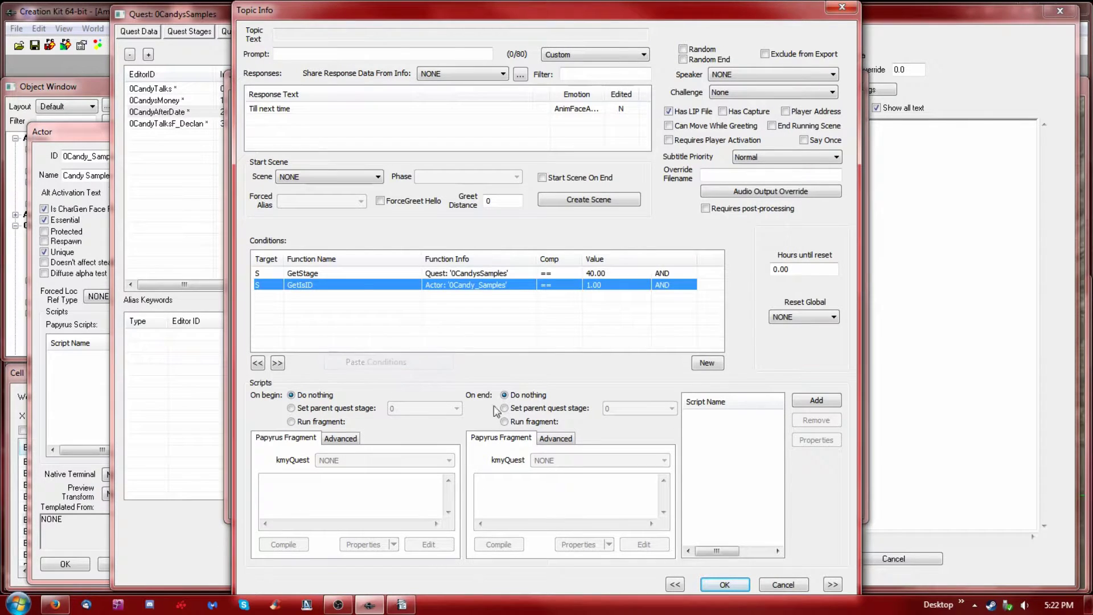
pyautogui.click(287, 111)
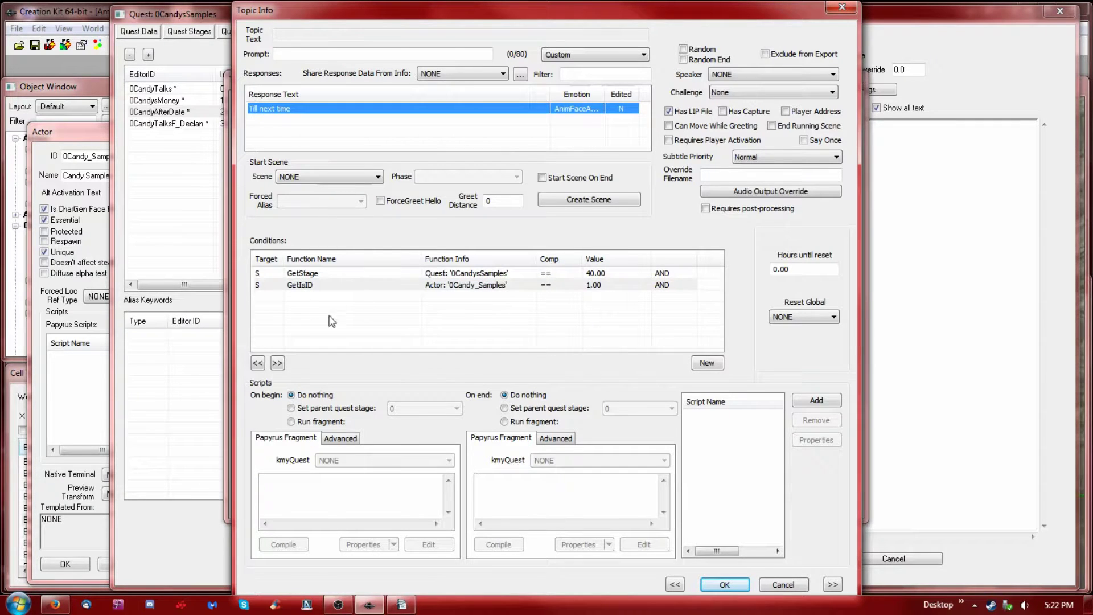
pyautogui.click(735, 590)
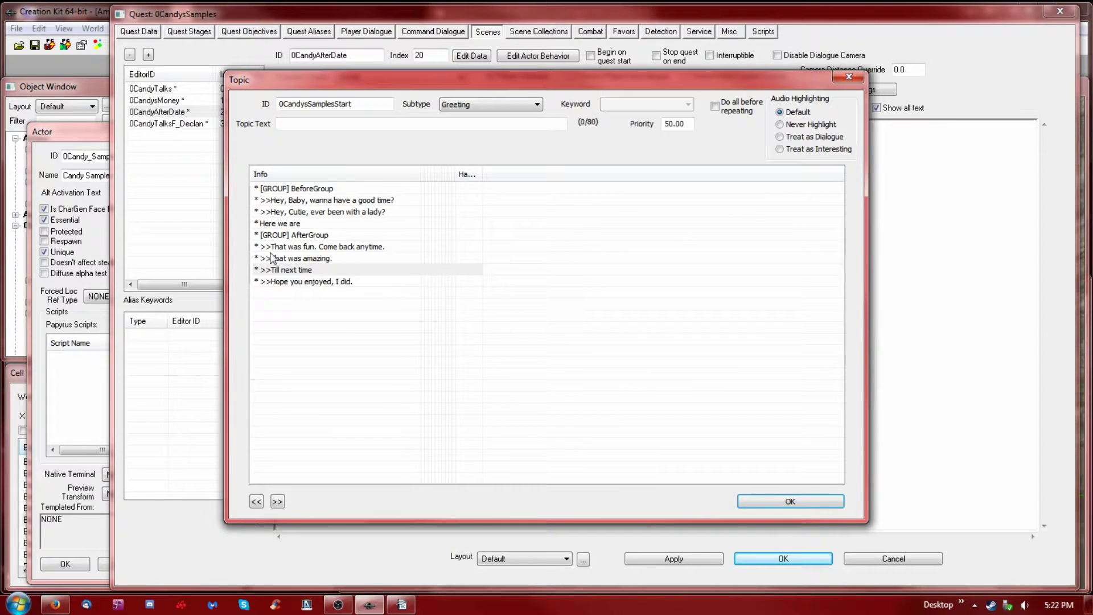
# Step: Inspect the conditions and flags of the AfterGroup's "That was amazing." line, then close its info and the topic
pyautogui.doubleClick(285, 258)
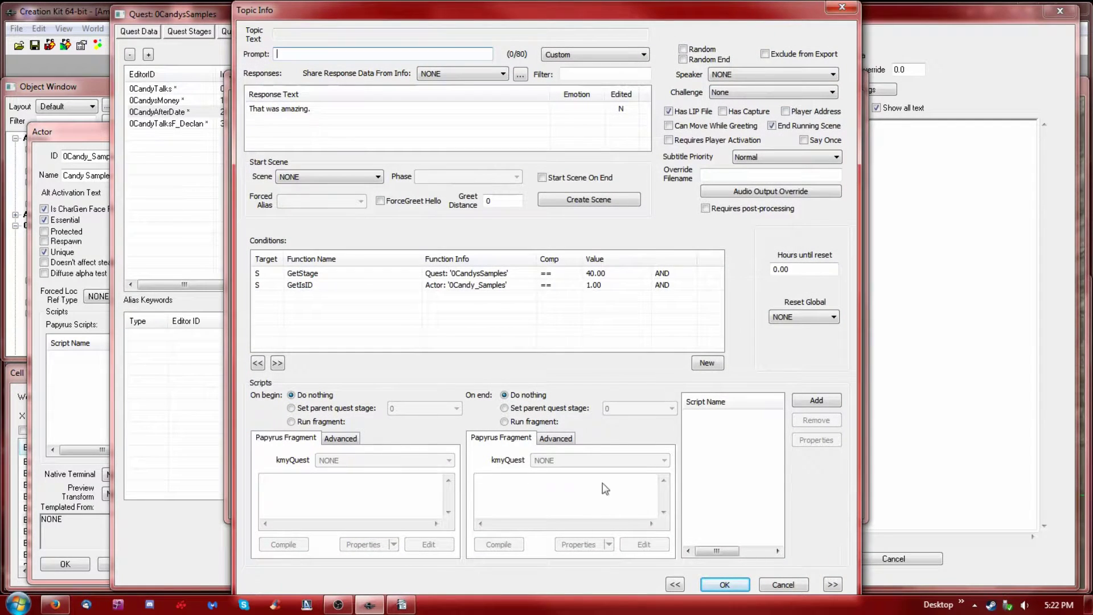
pyautogui.click(724, 584)
pyautogui.click(778, 505)
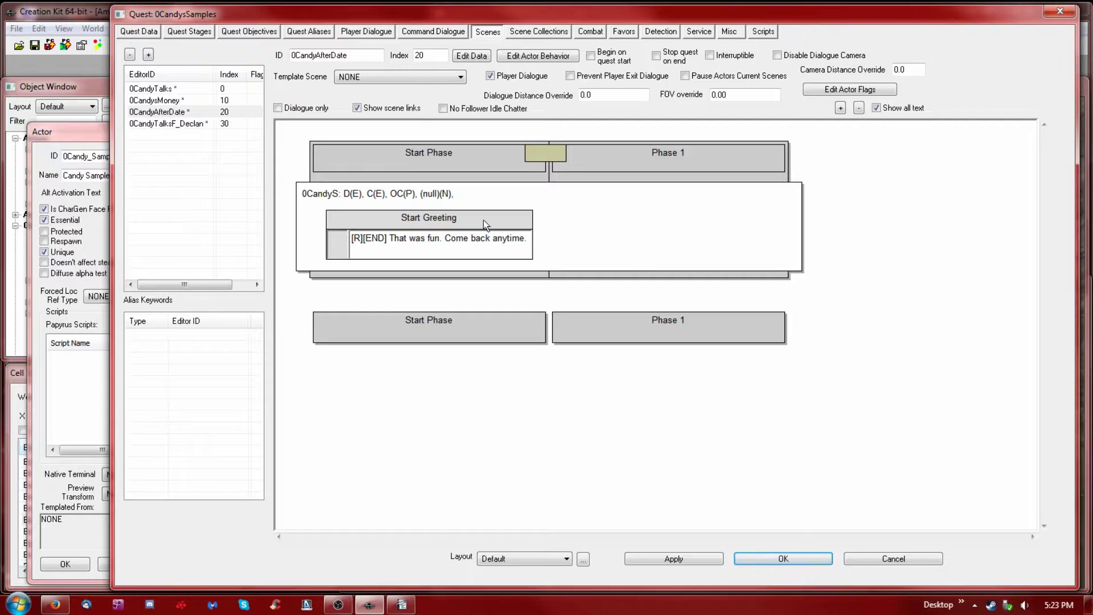
# Step: Compare the Start Greetings and action layouts of the 0CandyTalks, 0CandysMoney and 0CandyAfterDate scenes
pyautogui.click(157, 90)
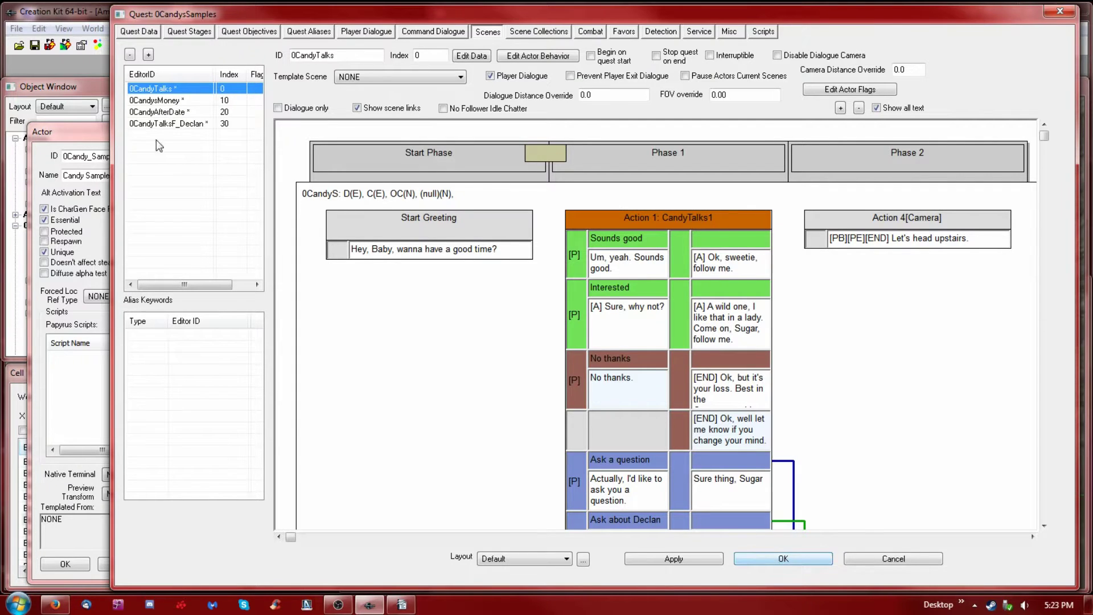
pyautogui.click(161, 101)
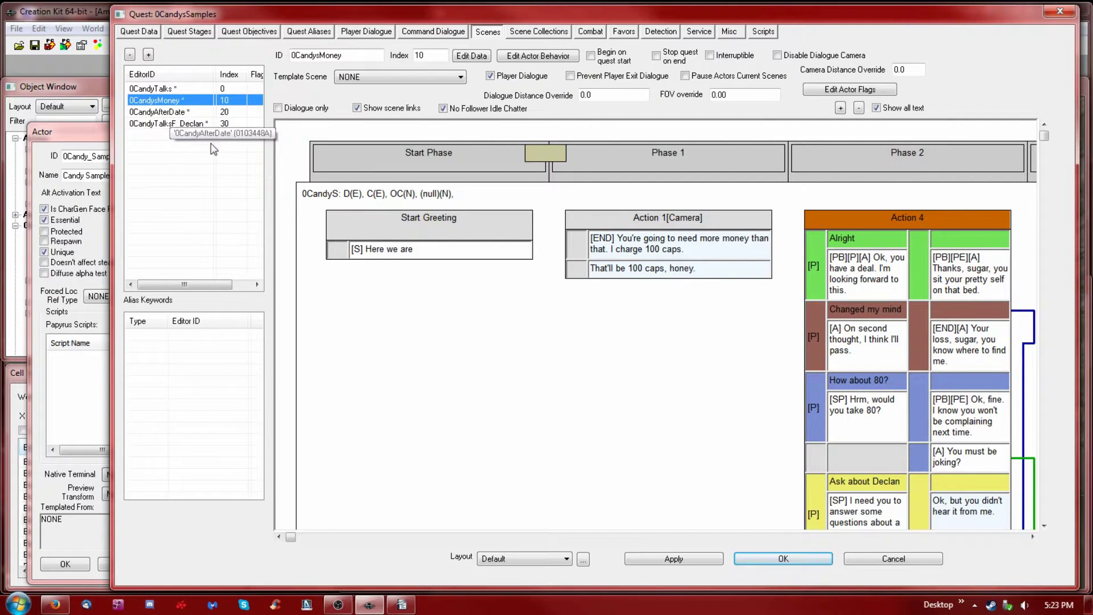
pyautogui.click(171, 113)
pyautogui.click(170, 88)
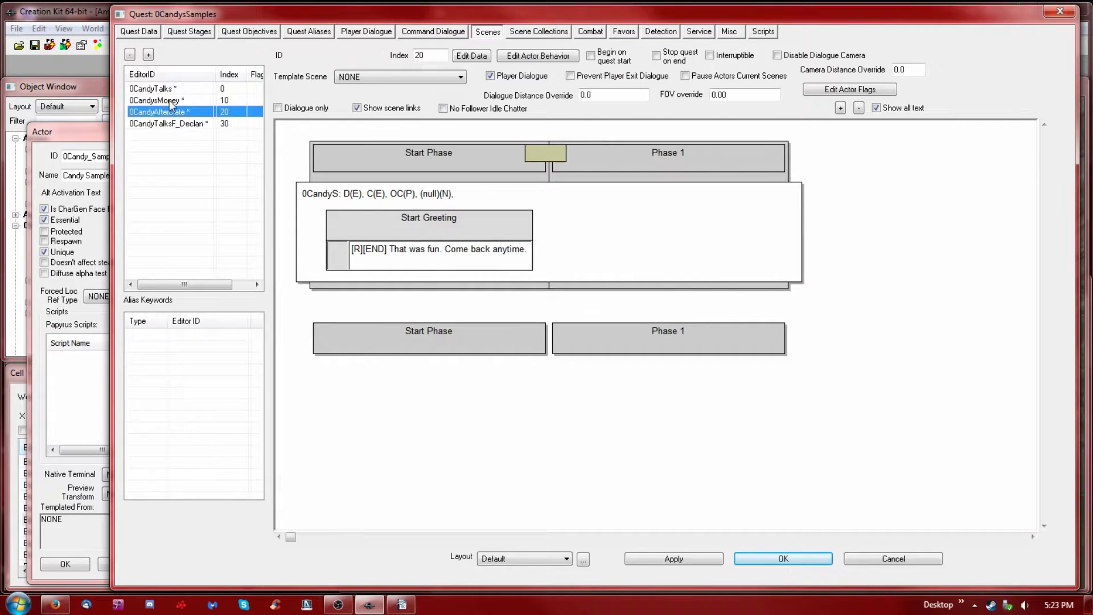
pyautogui.click(200, 101)
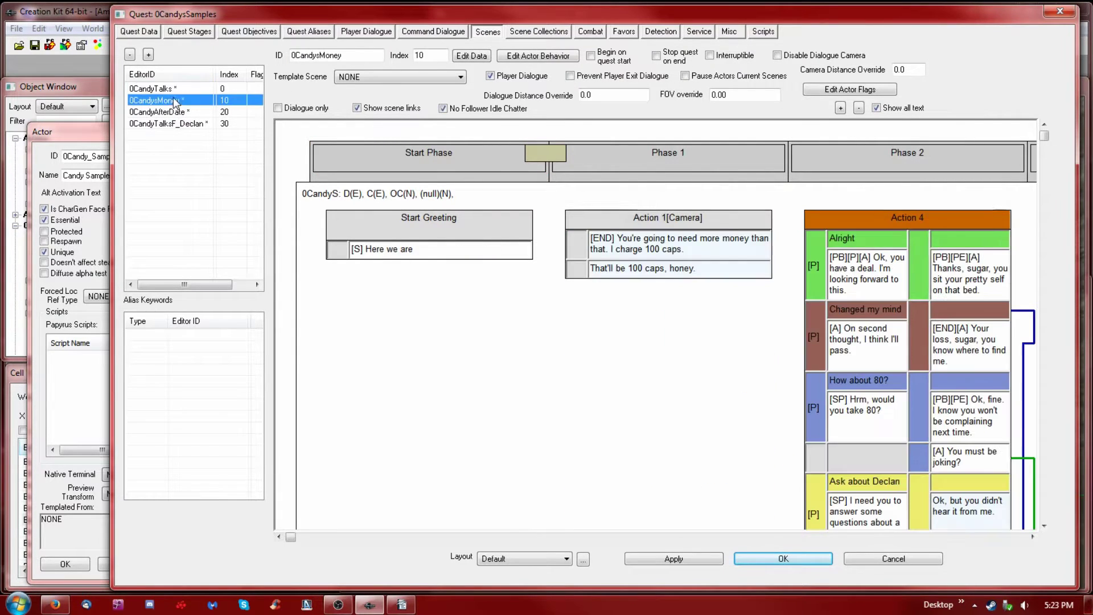
pyautogui.click(163, 90)
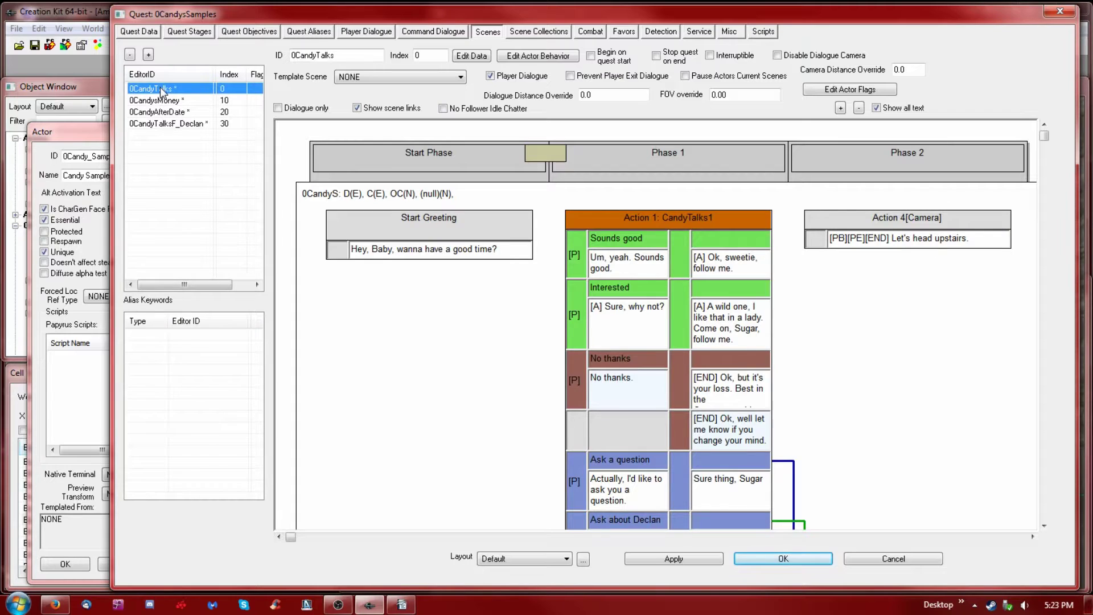
pyautogui.click(161, 102)
pyautogui.click(167, 112)
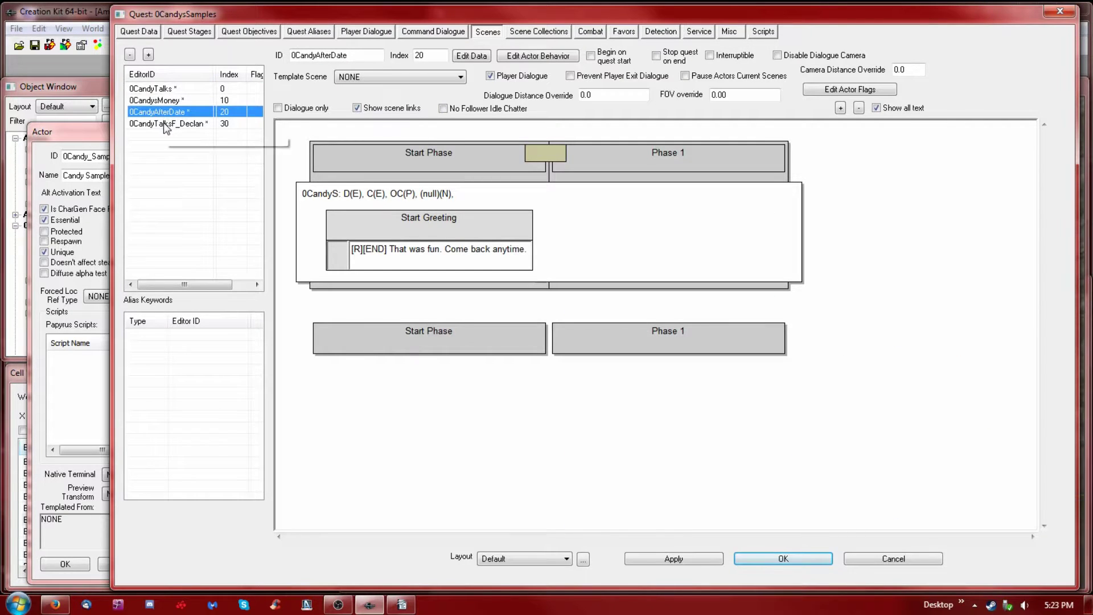
pyautogui.click(160, 90)
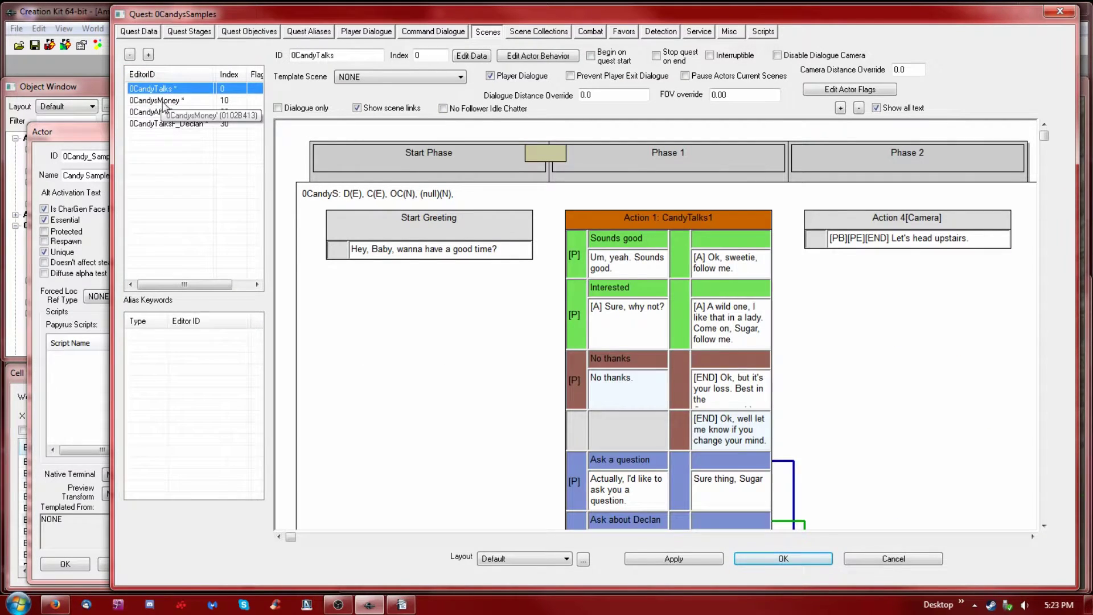
pyautogui.click(161, 101)
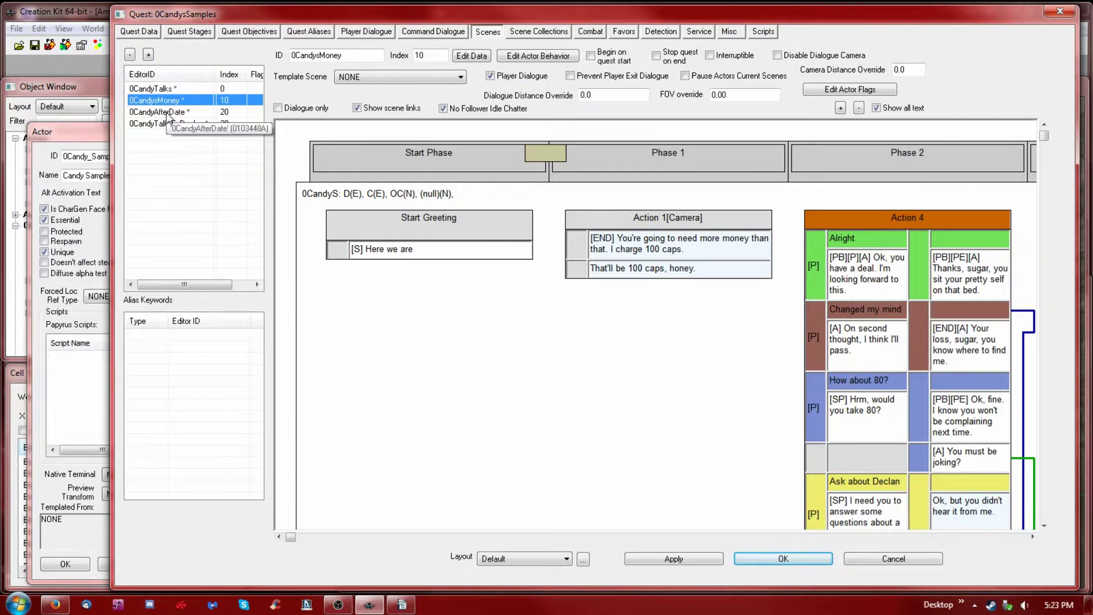
pyautogui.click(169, 113)
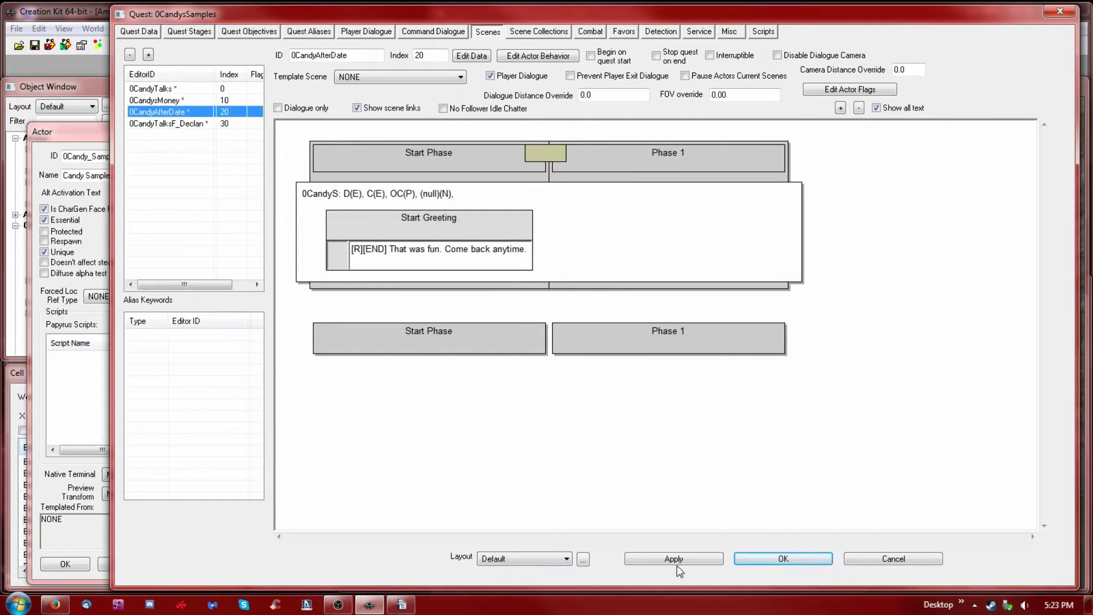
# Step: Cancel out of the 0CandysSamples quest, accept the 0Candy_Samples actor, and save the Amanda.esp plugin
pyautogui.click(886, 562)
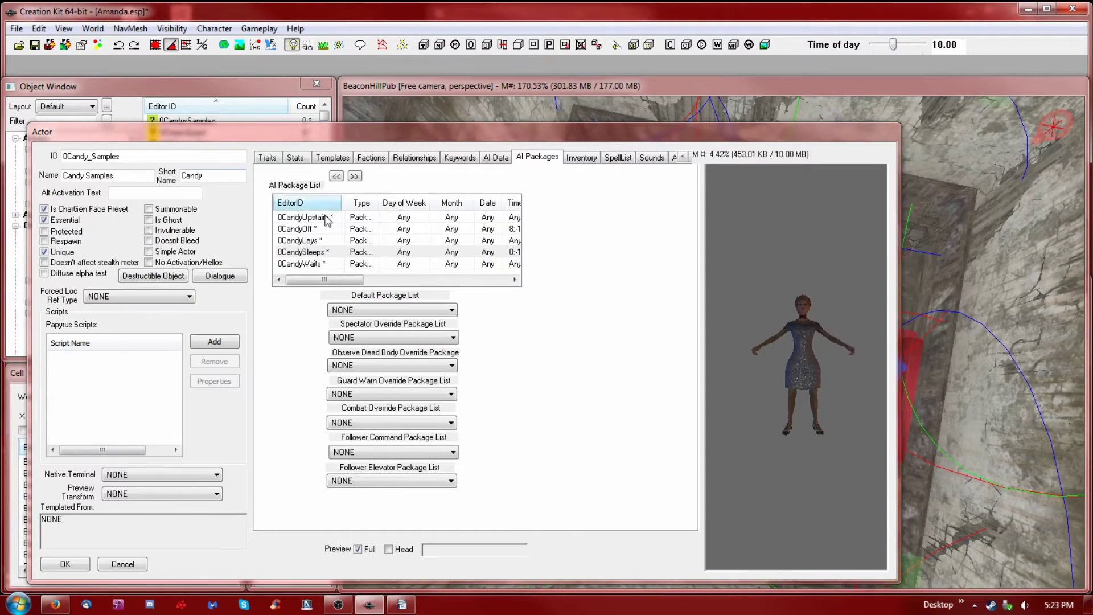
pyautogui.click(79, 566)
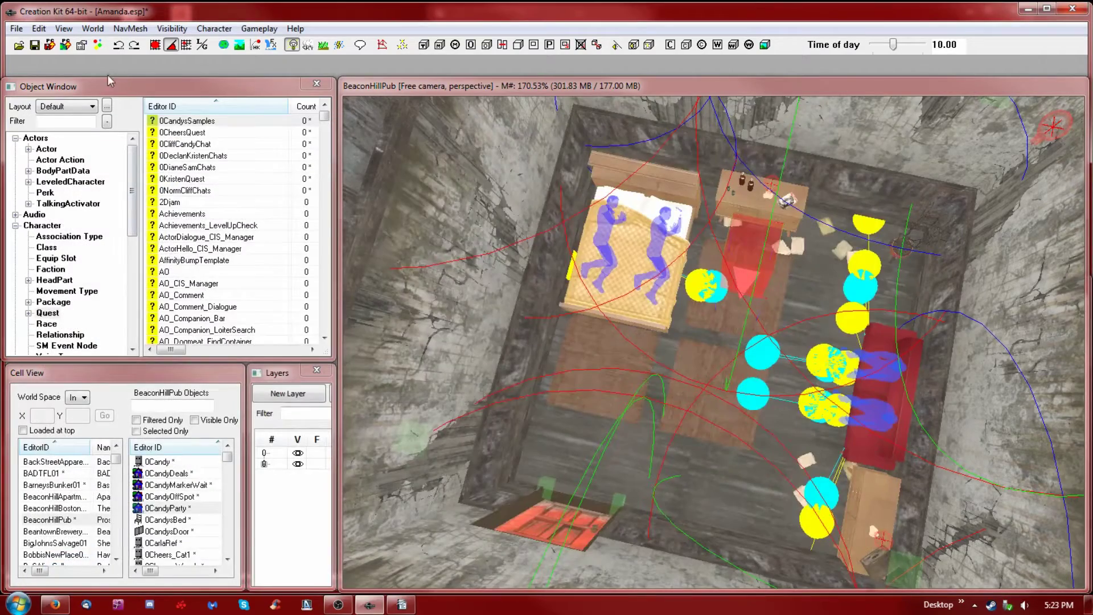
pyautogui.click(36, 45)
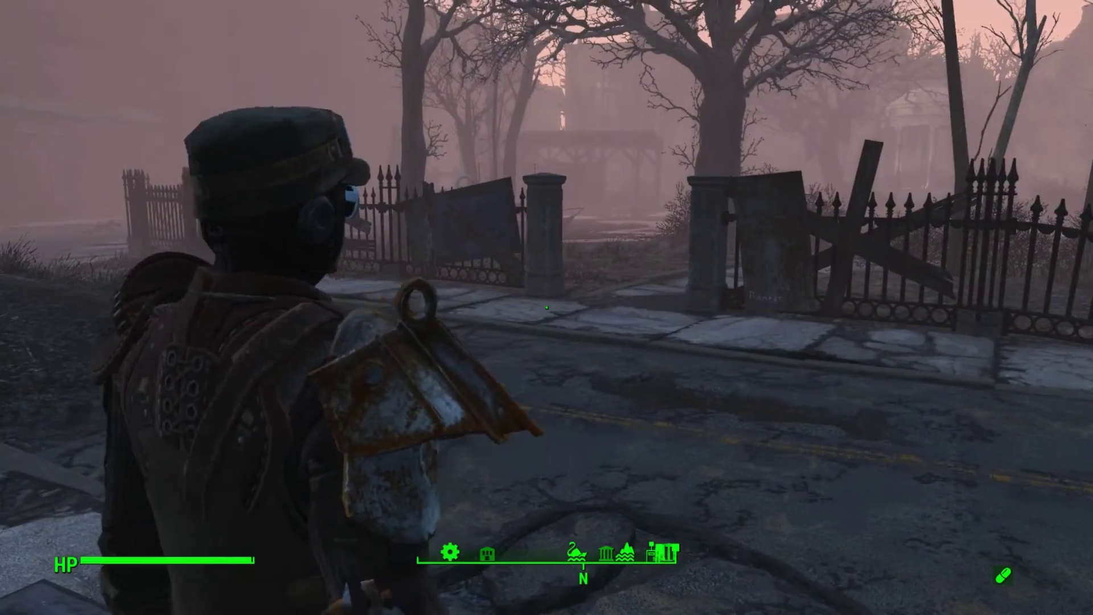
# Step: Switch to Fallout 4, enter the Prost Bar, talk to Candy Samples and answer her greeting with "Sounds good"
pyautogui.press('w')
pyautogui.press('shift')
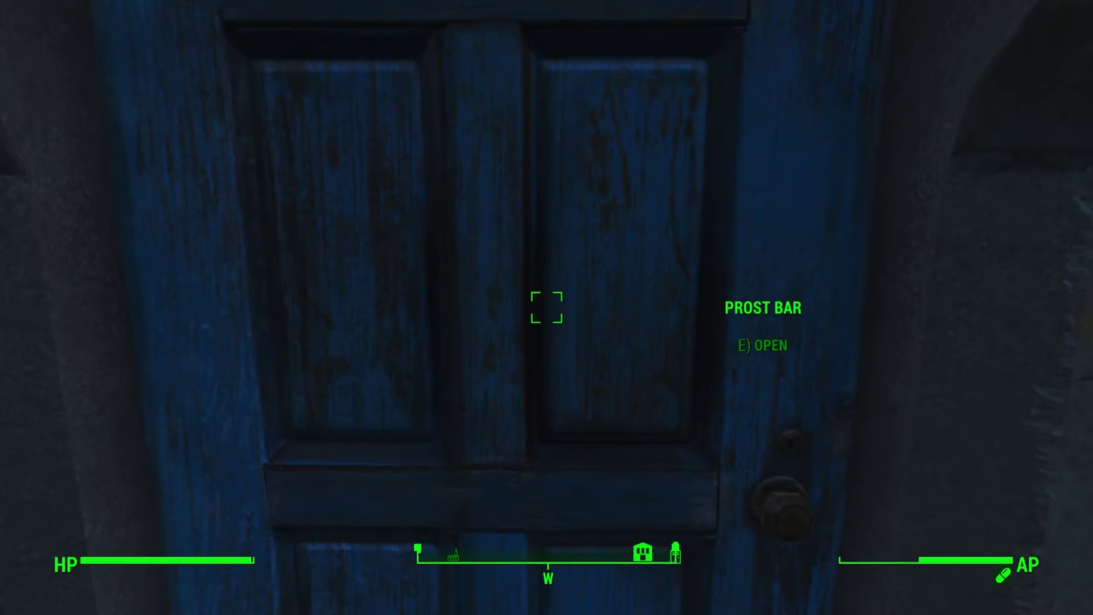
pyautogui.press('e')
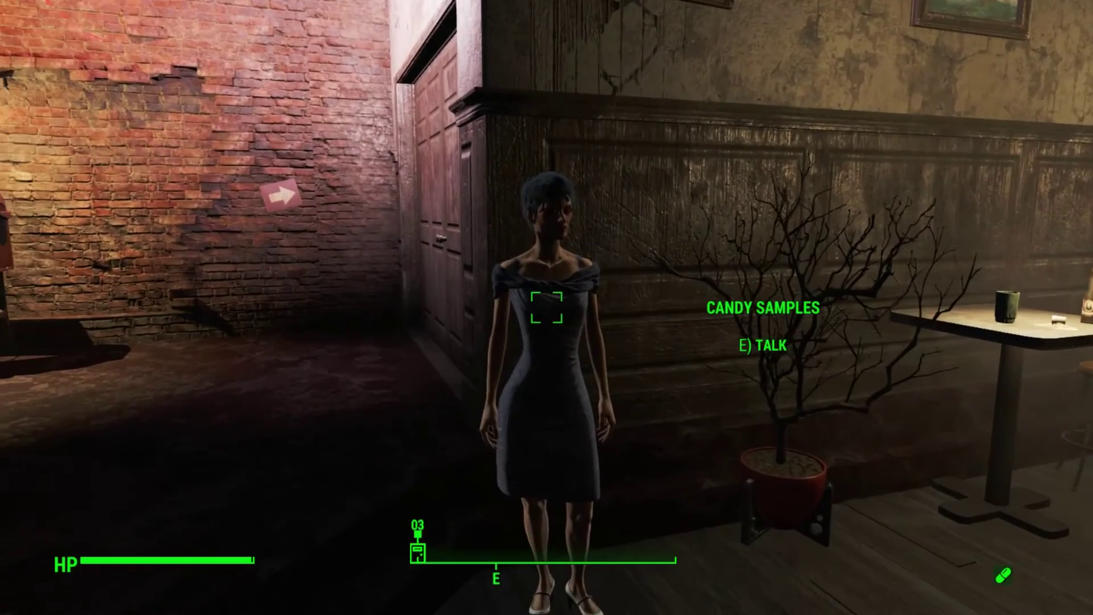
pyautogui.press('e')
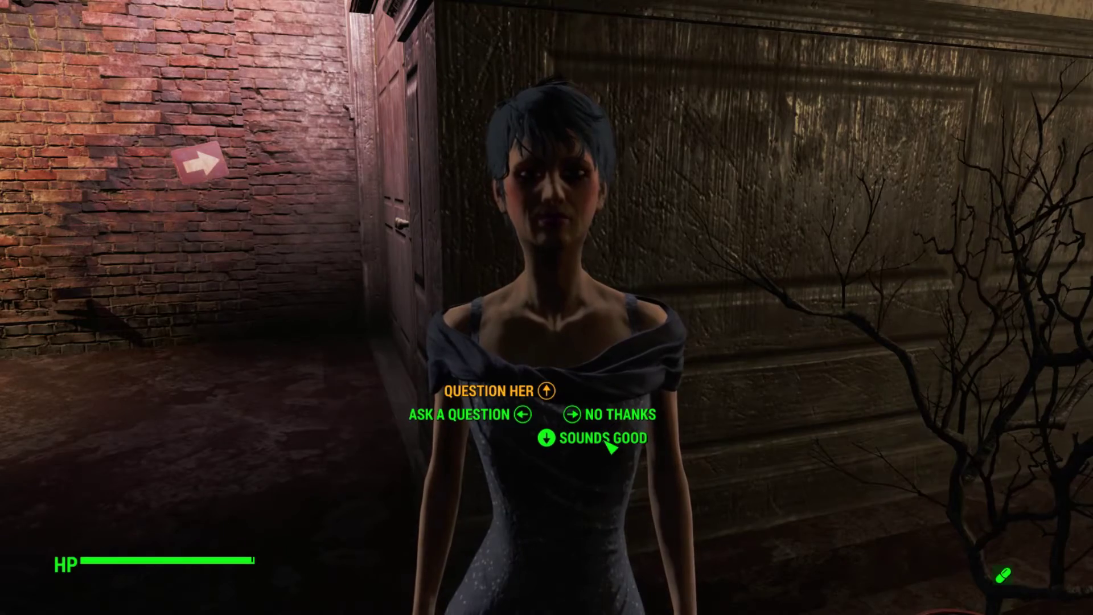
pyautogui.click(607, 443)
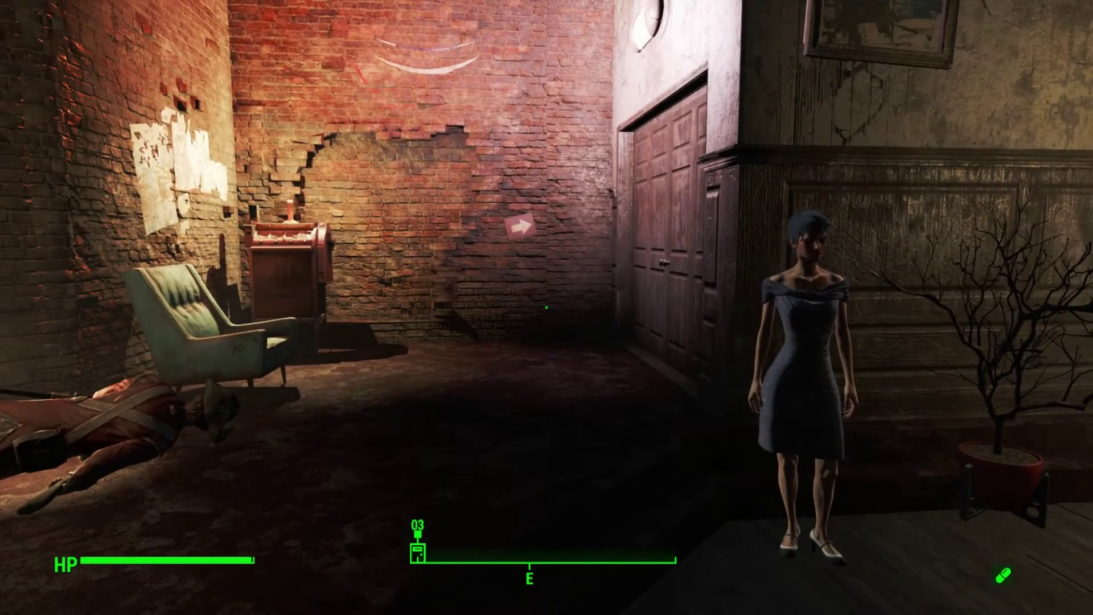
# Step: Follow Candy Samples out of the Prost Bar's main room, through the double doors and up the staircase
pyautogui.press('d')
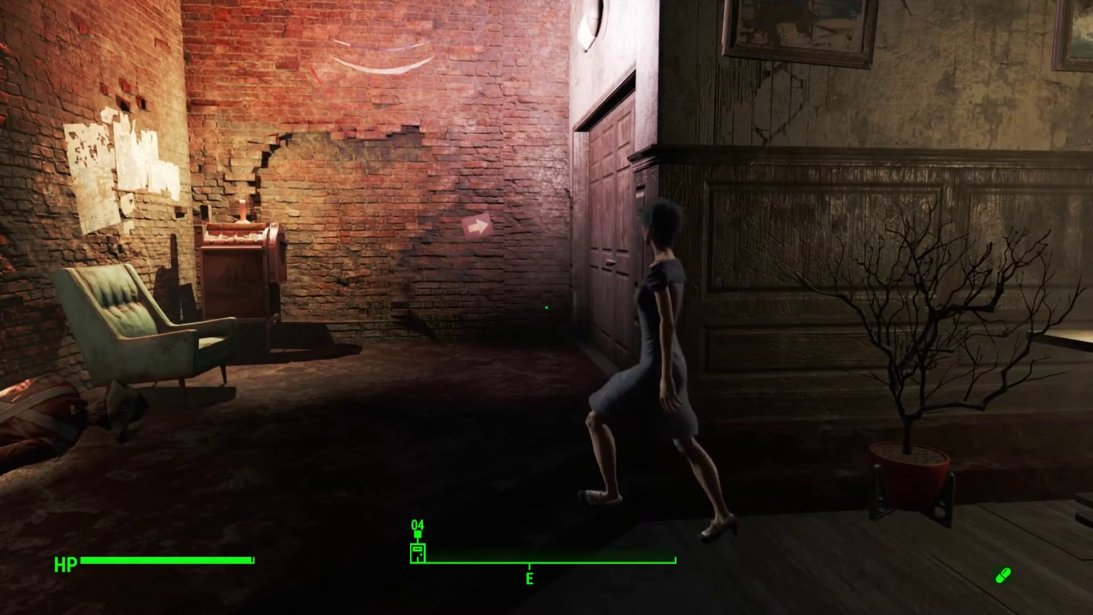
pyautogui.press('w')
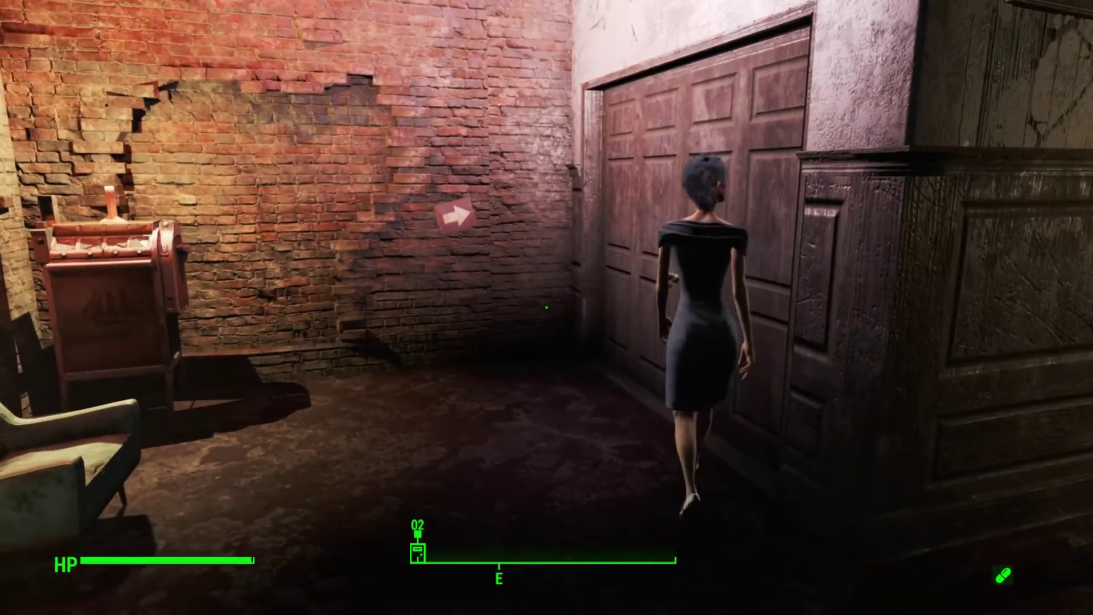
pyautogui.press('w')
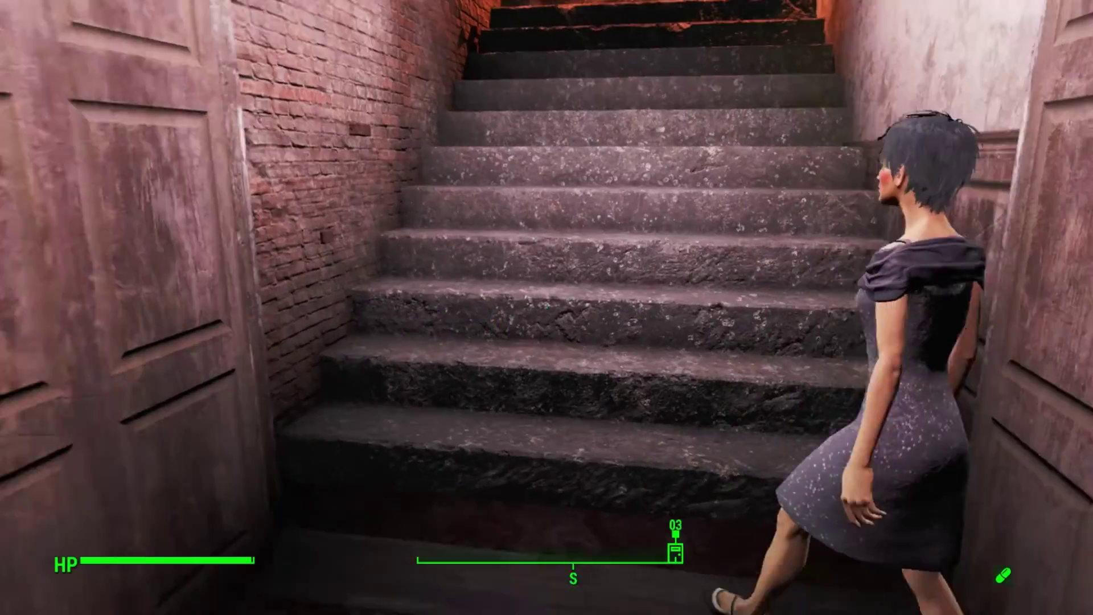
pyautogui.press('w')
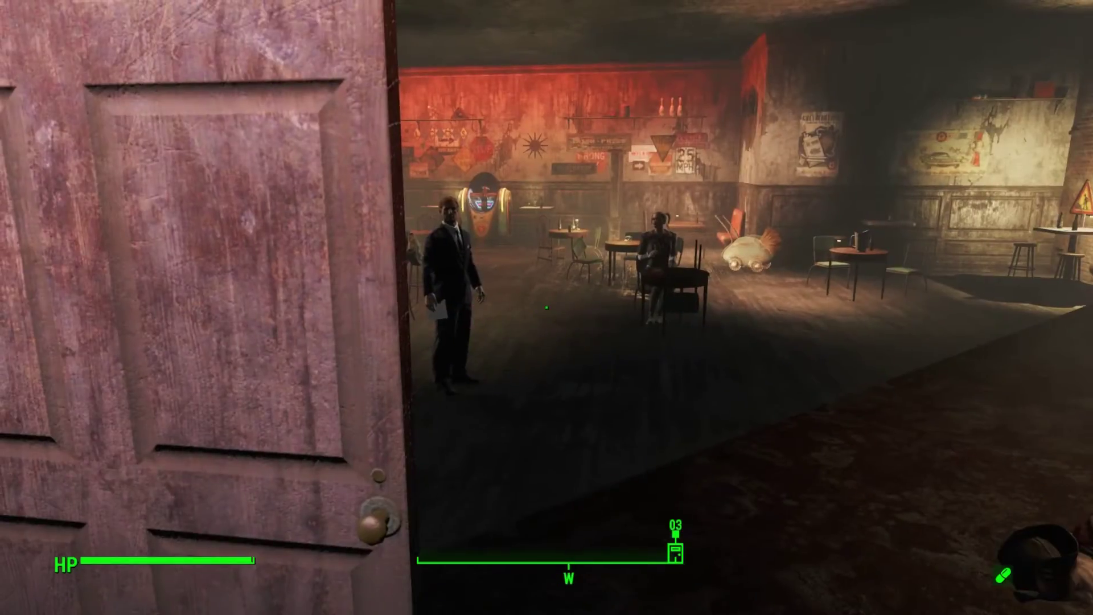
pyautogui.press('w')
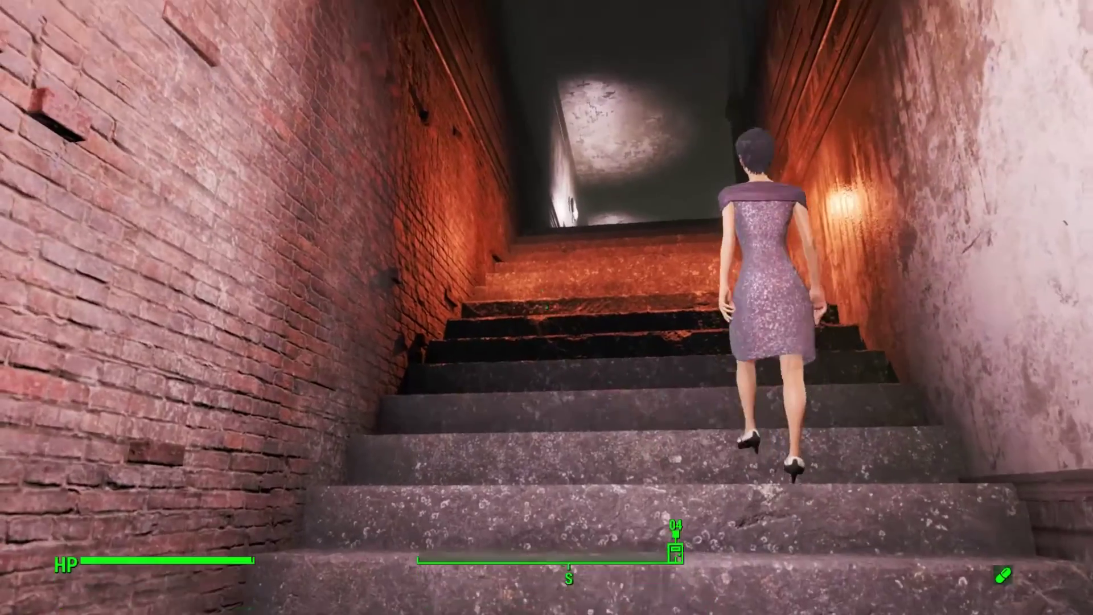
pyautogui.press('w')
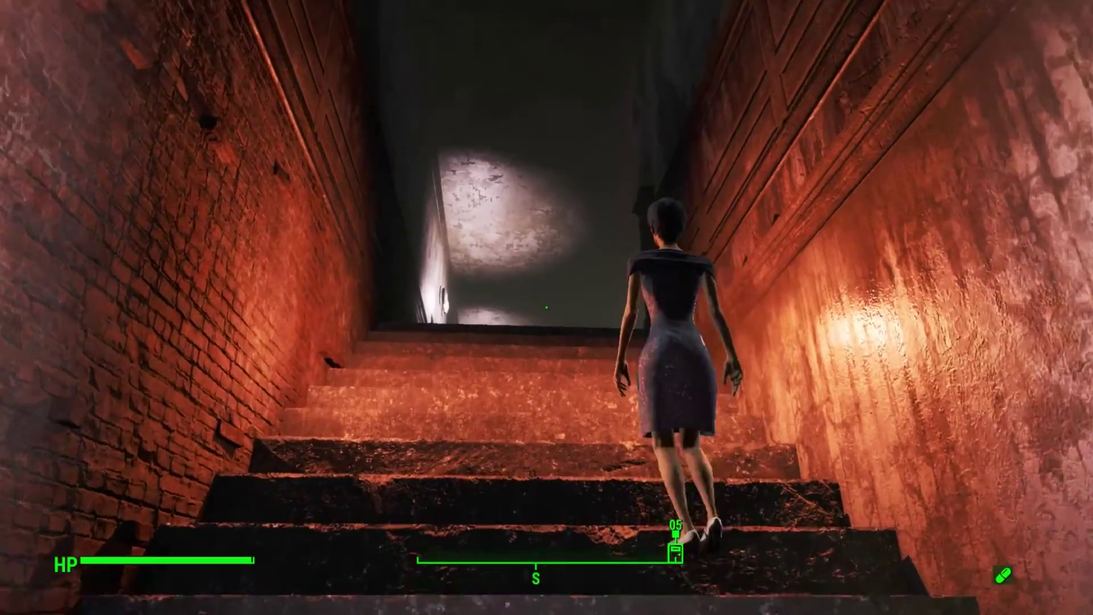
pyautogui.press('w')
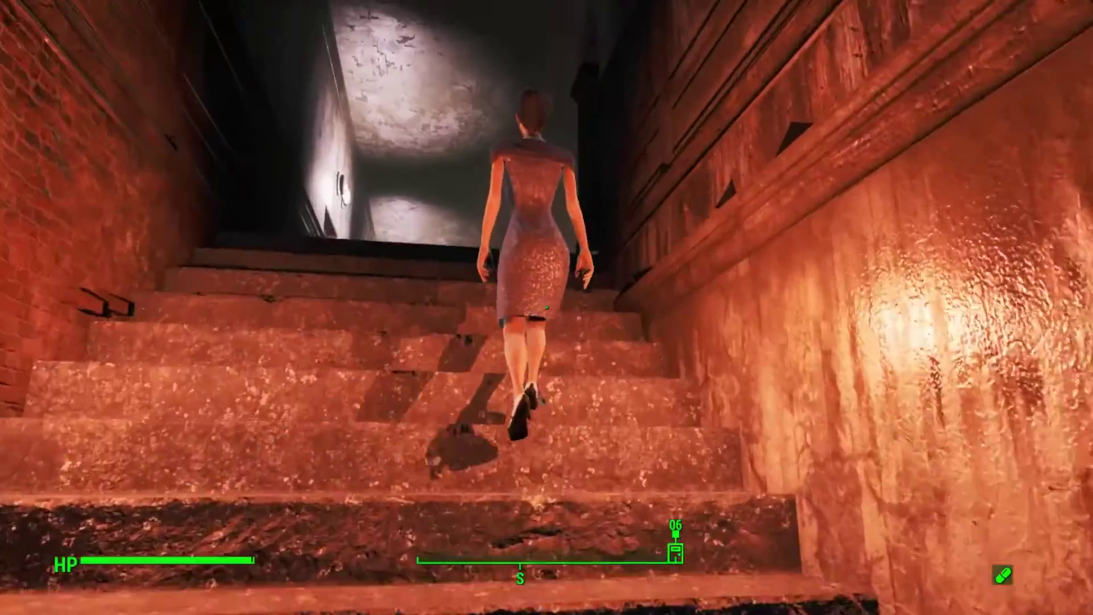
pyautogui.press('w')
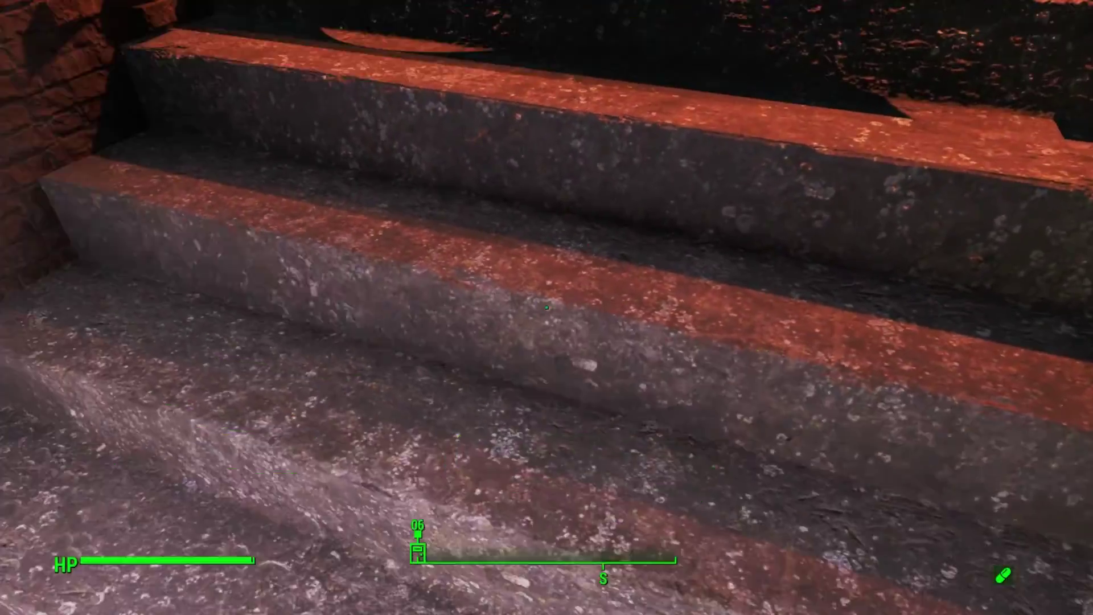
pyautogui.press('w')
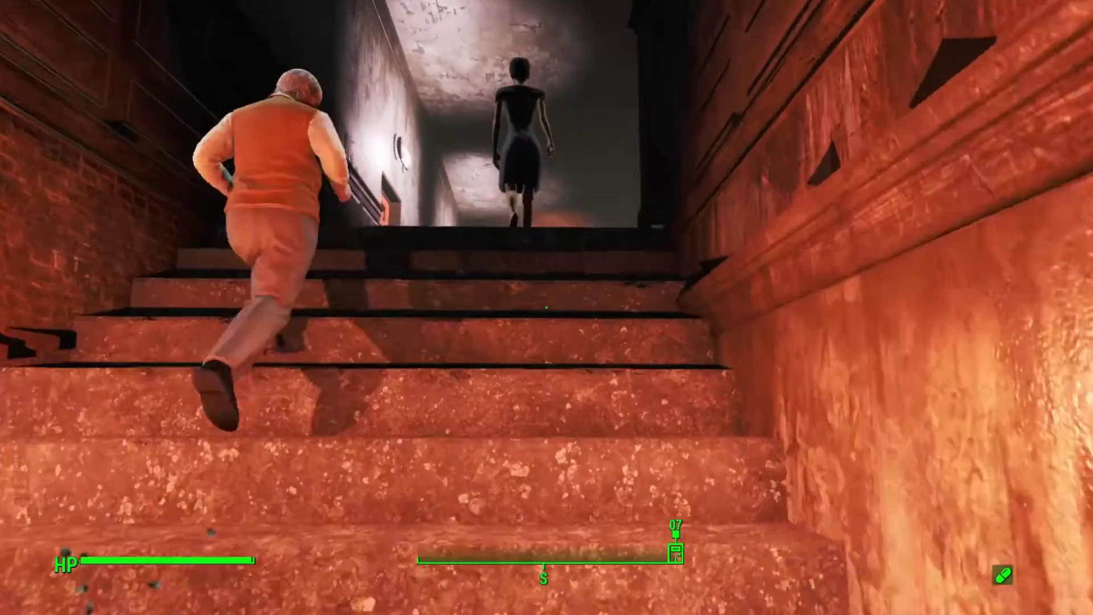
# Step: Follow Candy Samples across the upstairs lounge, past the picnic tables, to the red bedroom door in the far wall
pyautogui.press('w')
pyautogui.press('w')
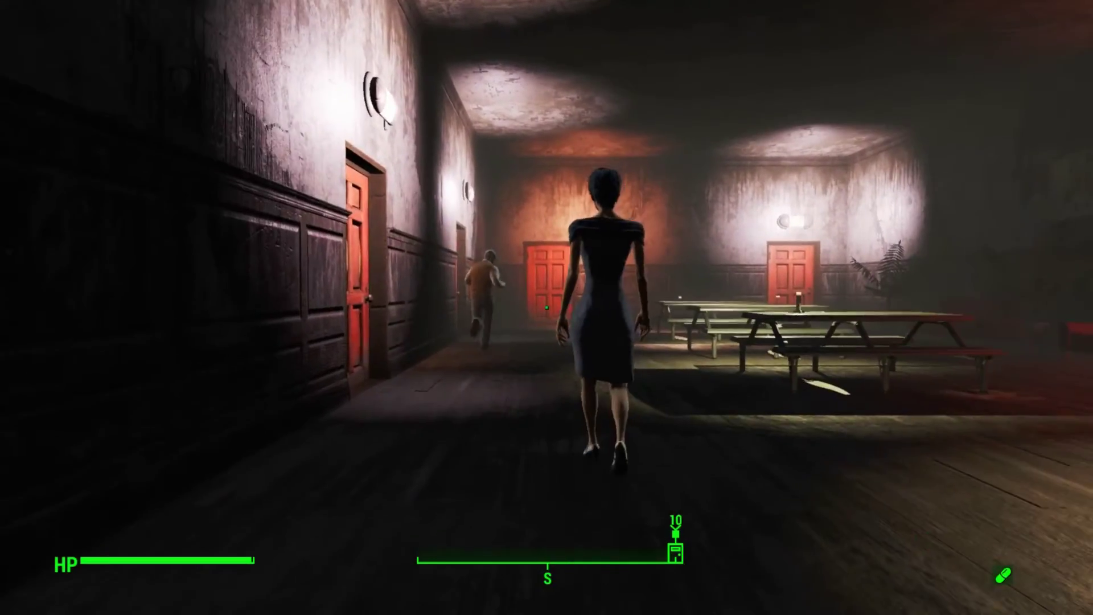
pyautogui.press('w')
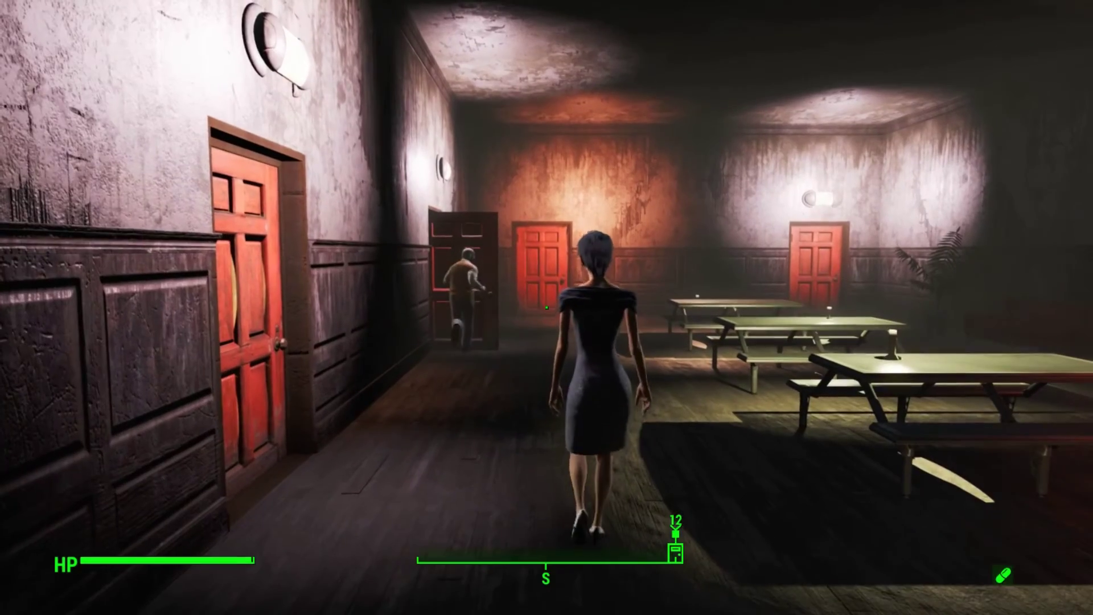
pyautogui.press('w')
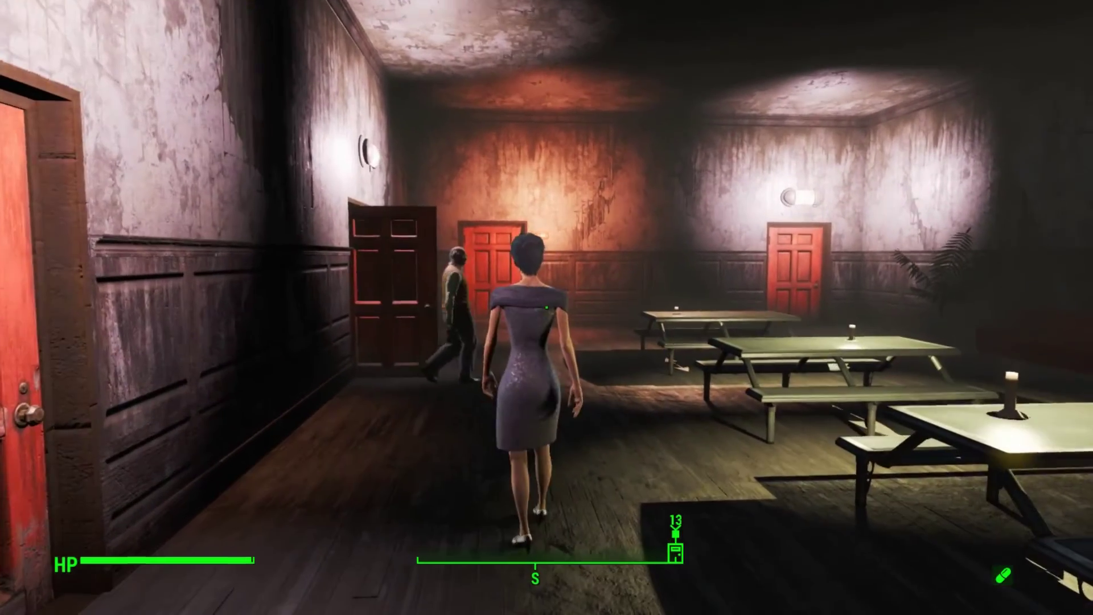
pyautogui.press('w')
pyautogui.press('f')
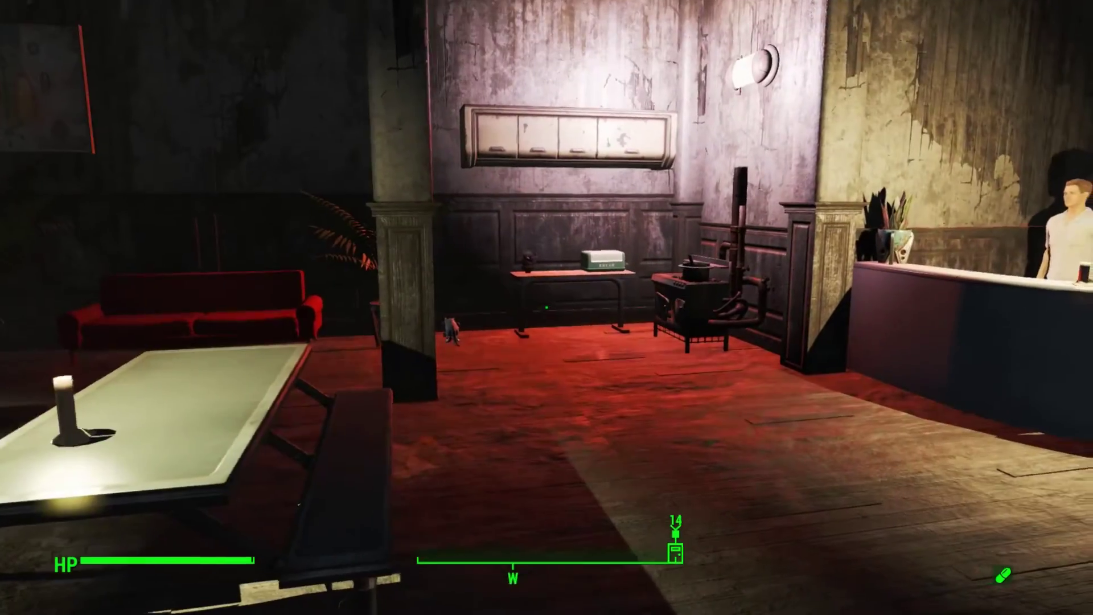
pyautogui.press('w')
pyautogui.press('w')
pyautogui.press('w')
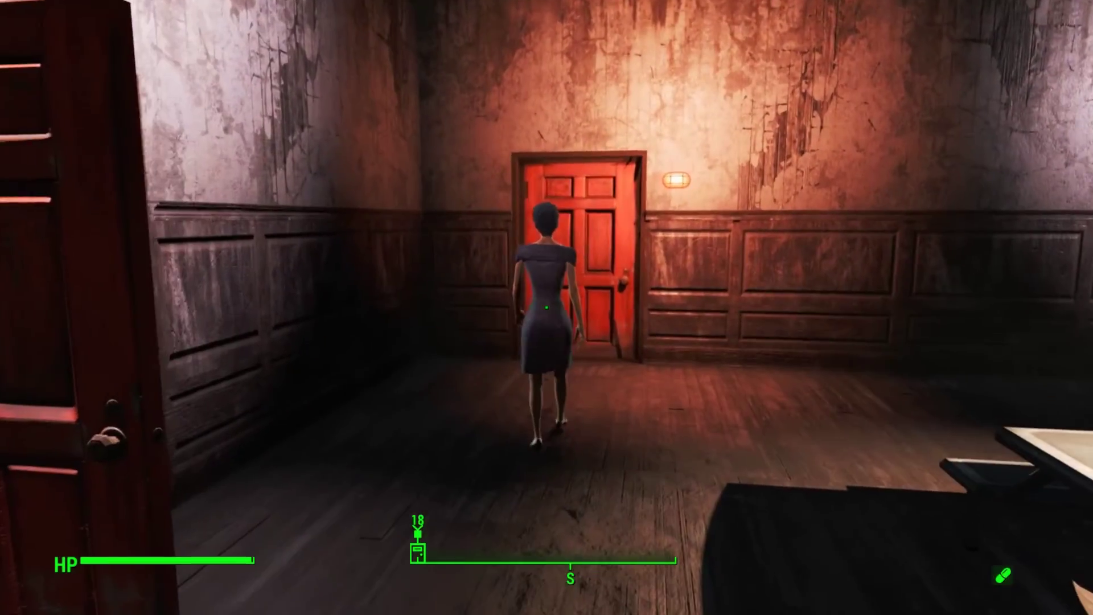
# Step: Talk to Candy Samples at the open bedroom door and answer her with "Alright"
pyautogui.press('w')
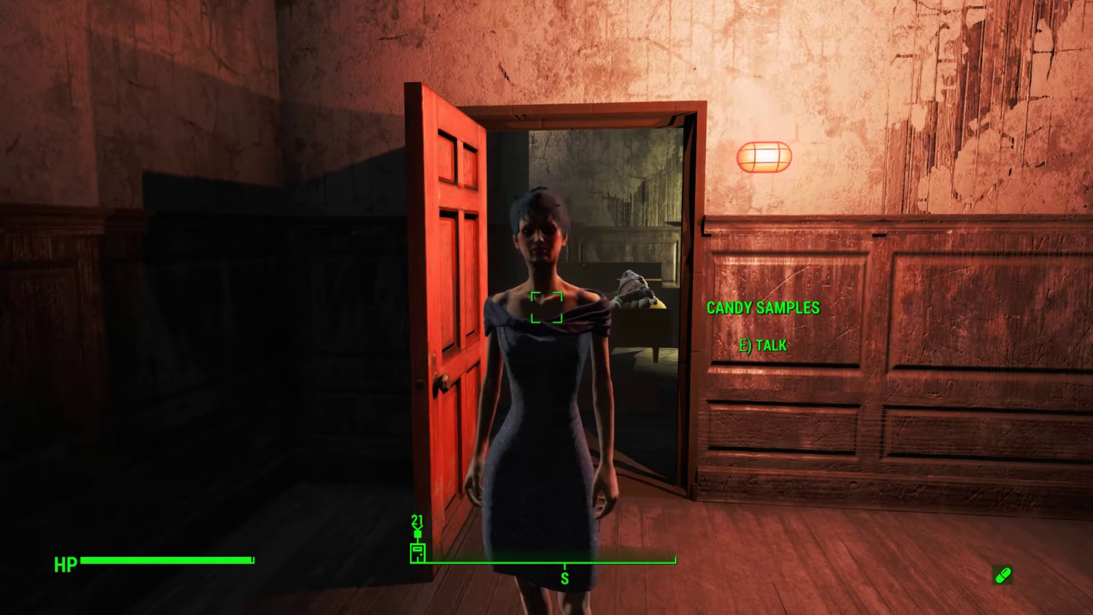
pyautogui.press('w')
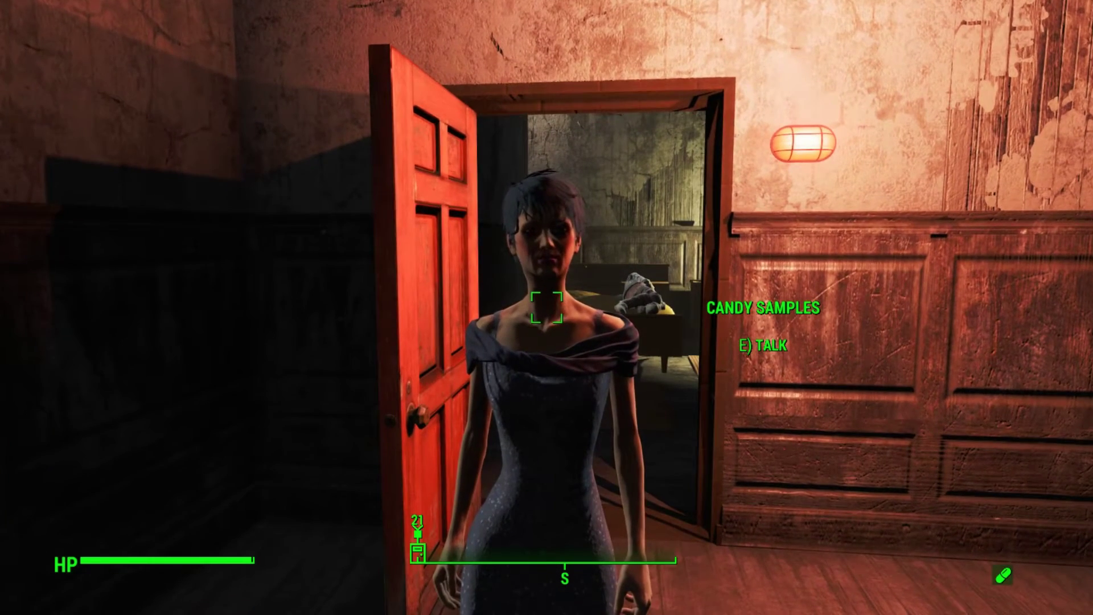
pyautogui.press('e')
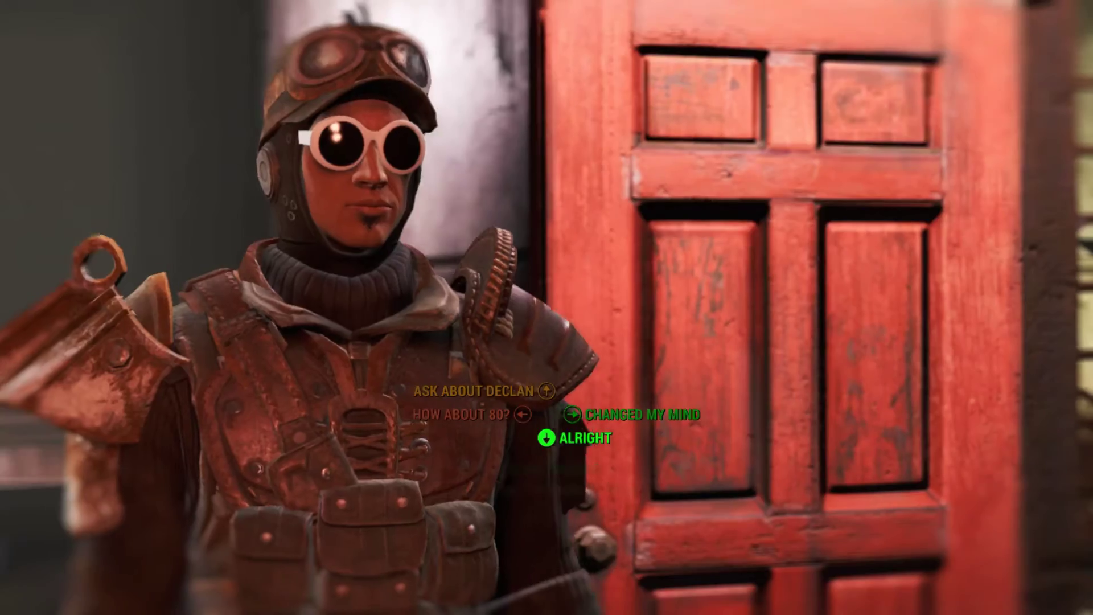
pyautogui.click(586, 438)
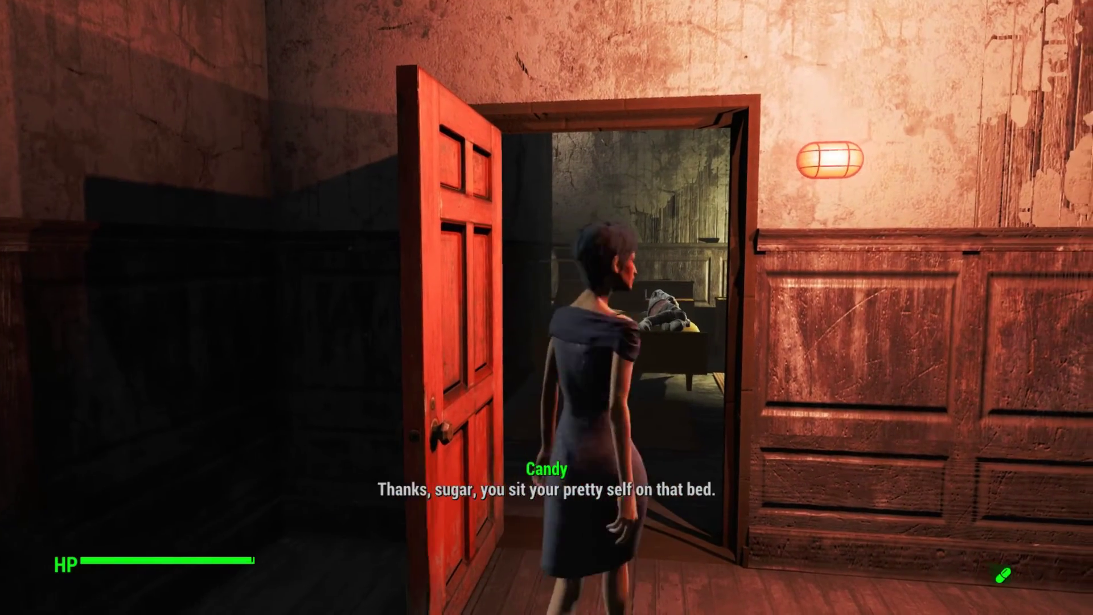
# Step: Follow Candy Samples into the bedroom and sleep in the bed for 1 hour
pyautogui.press('w')
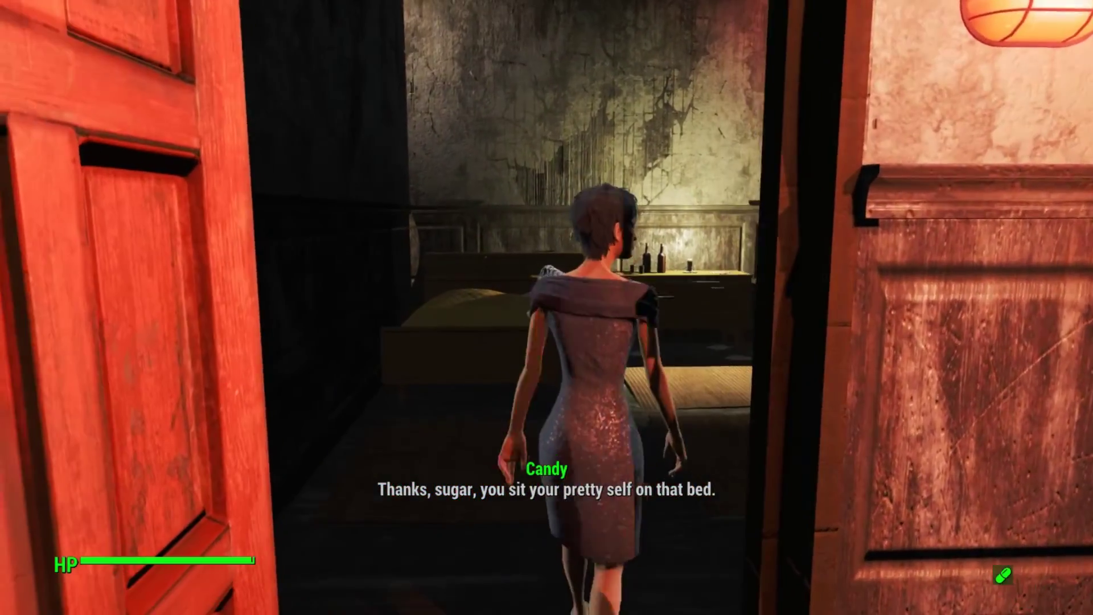
pyautogui.press('w')
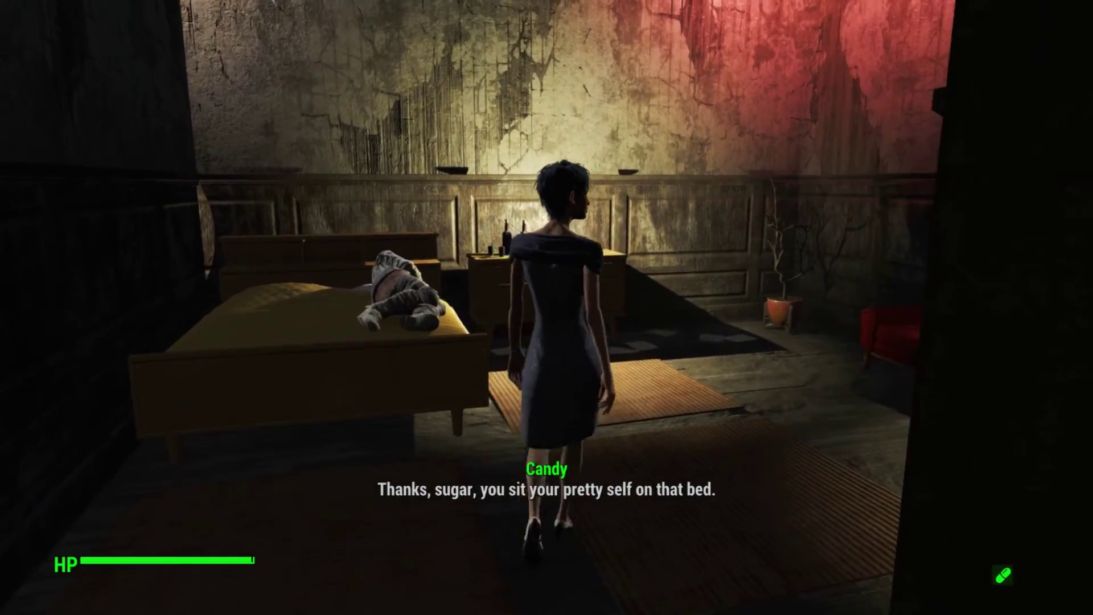
pyautogui.press('w')
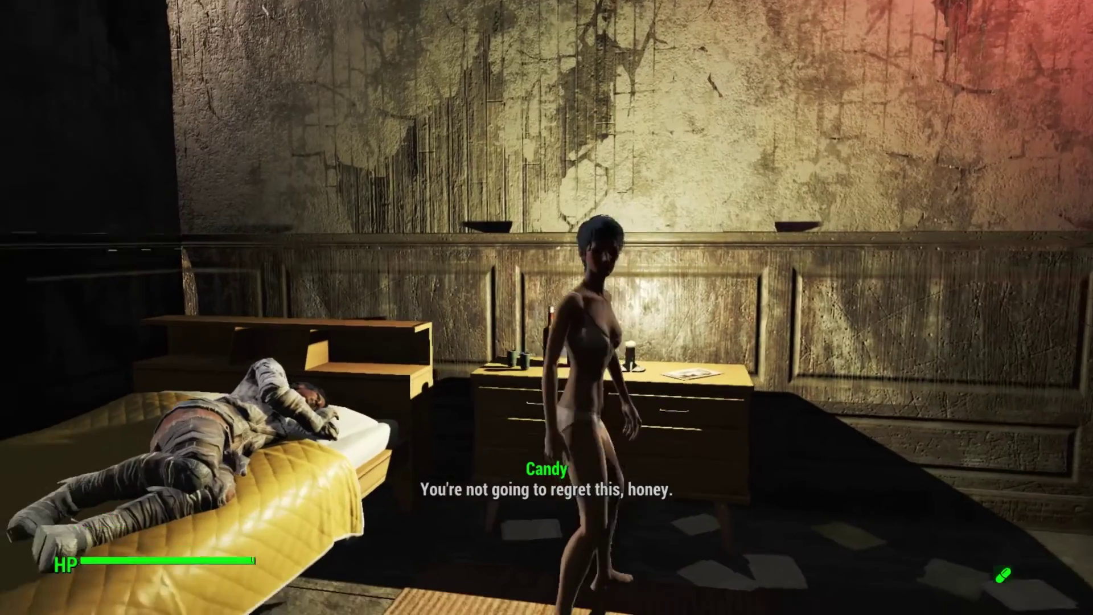
pyautogui.press('s')
pyautogui.press('w')
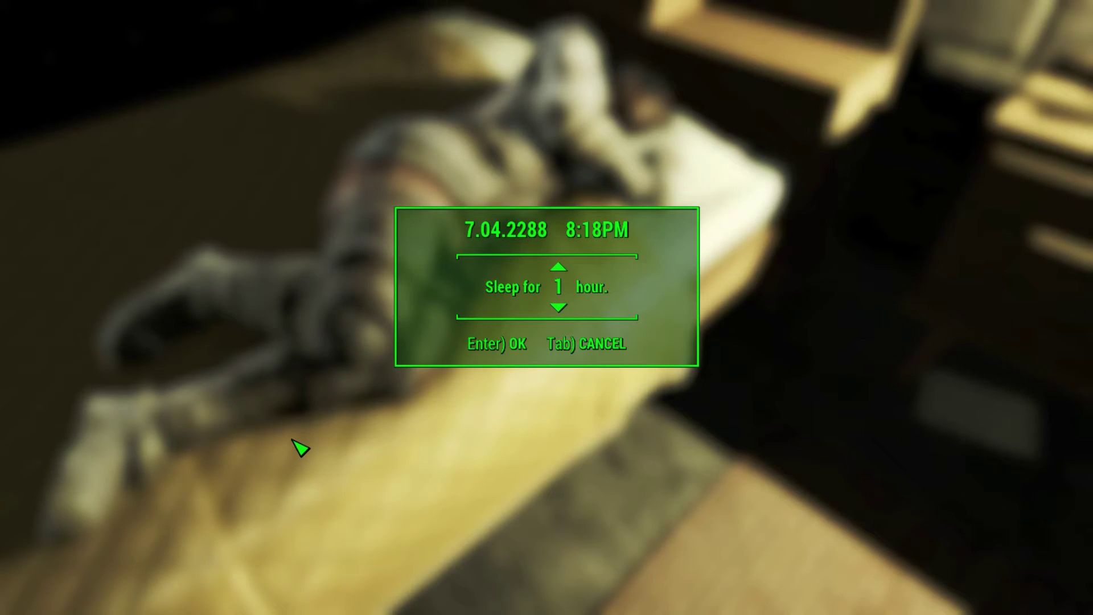
pyautogui.press('Return')
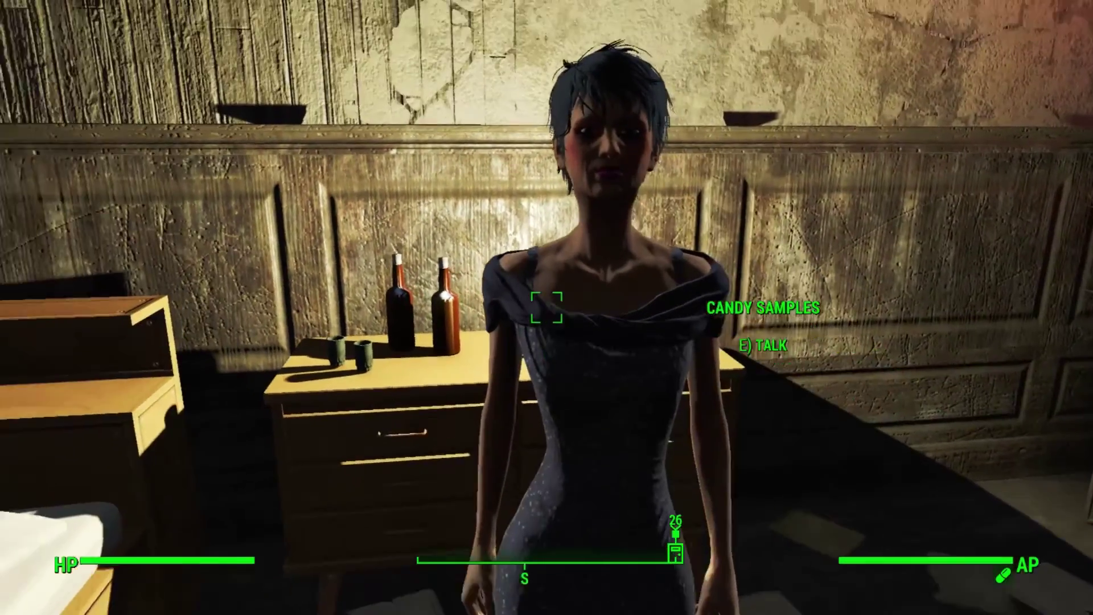
# Step: Move around the bedroom by the dresser to check Candy Samples' after-date dialogue
pyautogui.press('s')
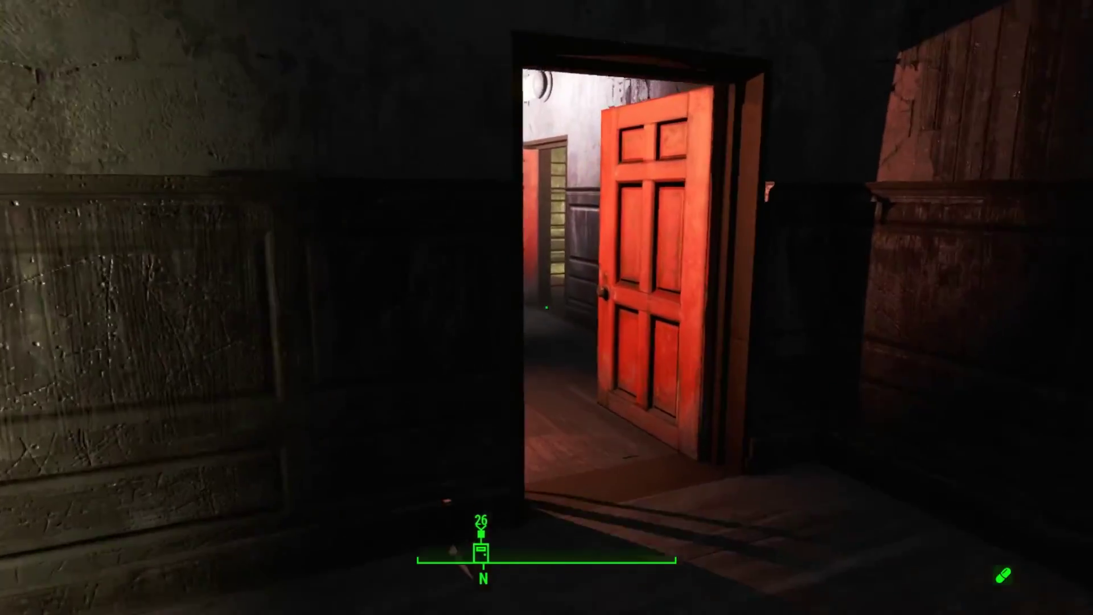
pyautogui.press('w')
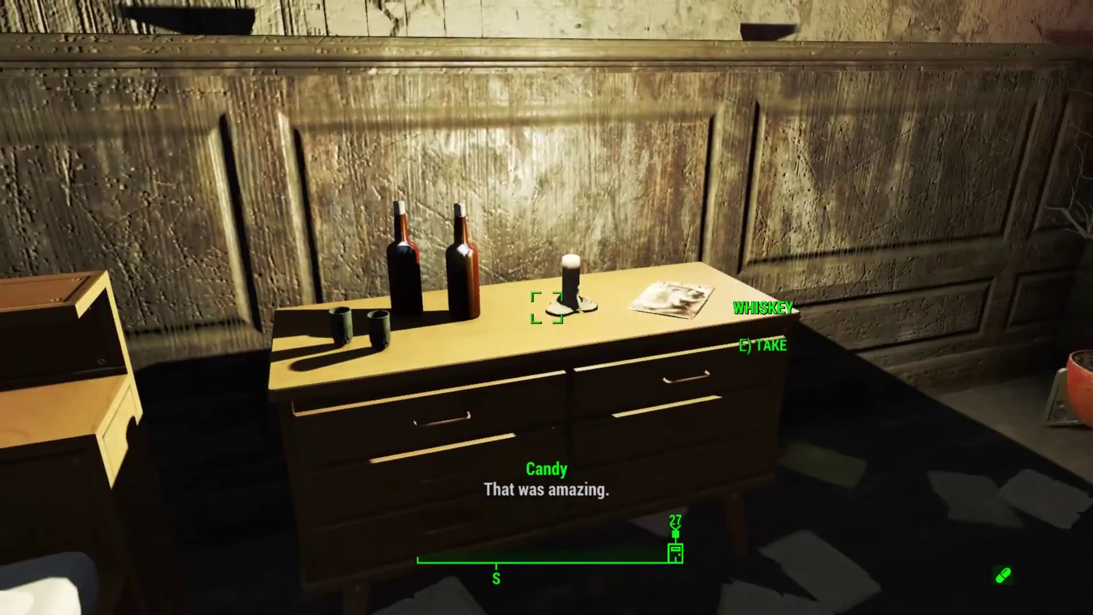
pyautogui.press('w')
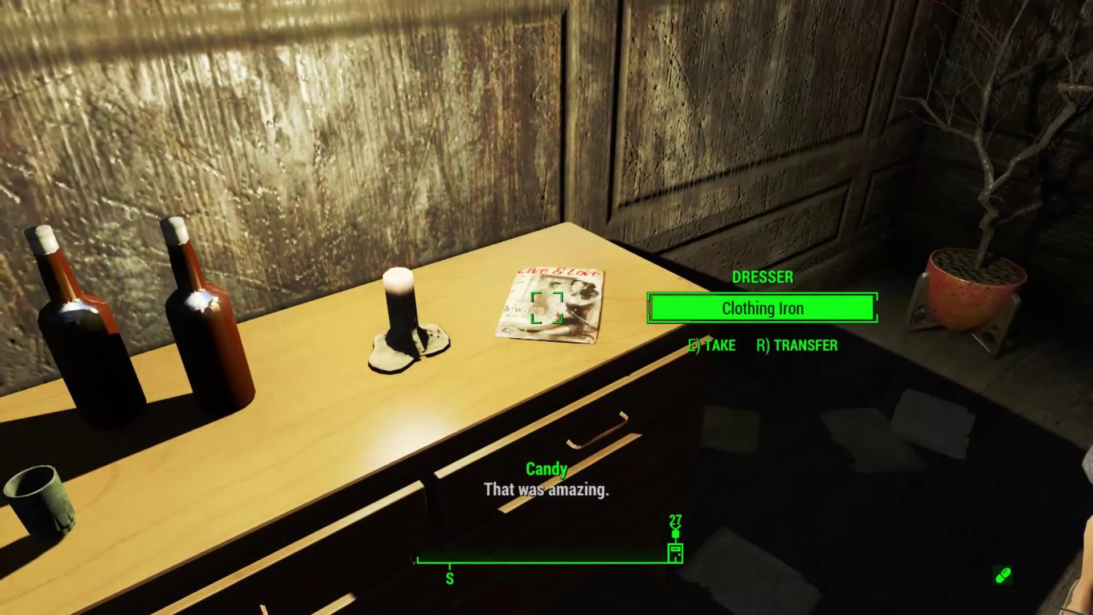
pyautogui.press('w')
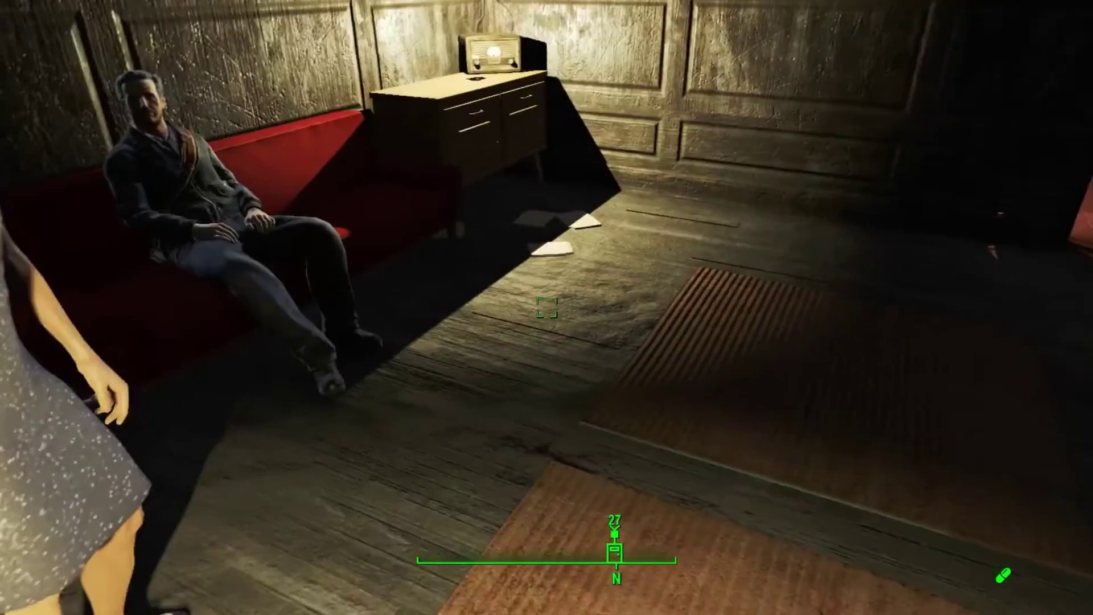
# Step: Leave the bedroom, cross the upstairs lounge and go down the stairs to the bar
pyautogui.press('w')
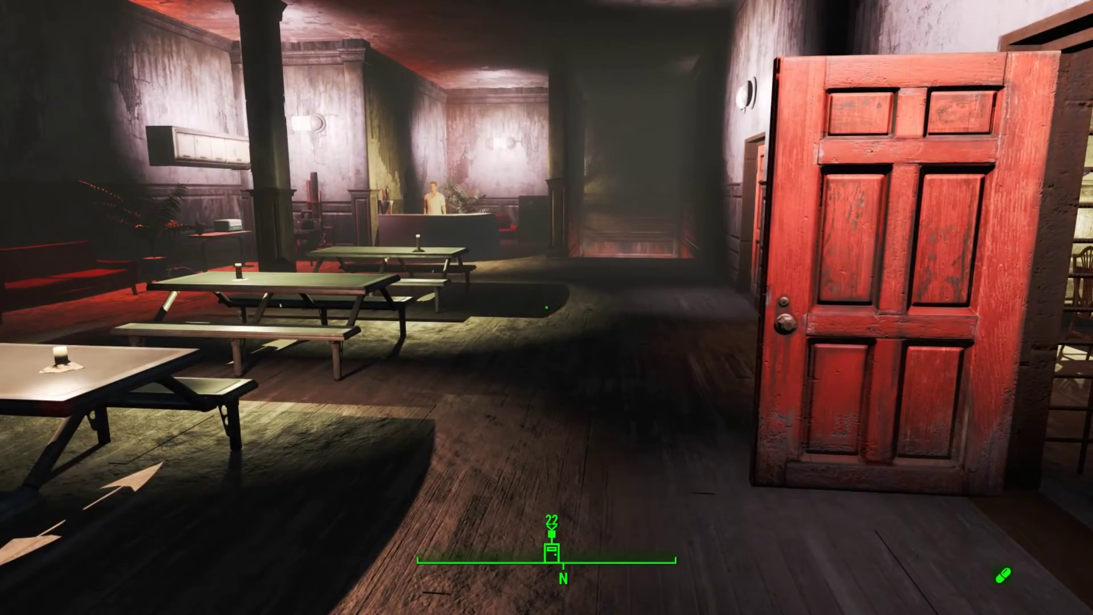
pyautogui.press('w')
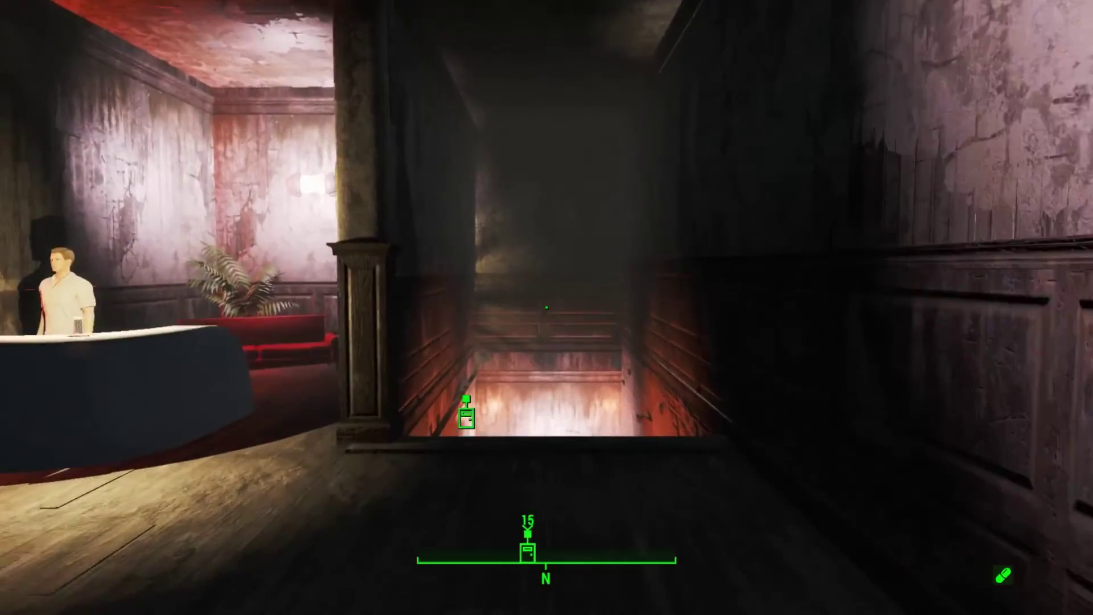
pyautogui.press('w')
pyautogui.press('w')
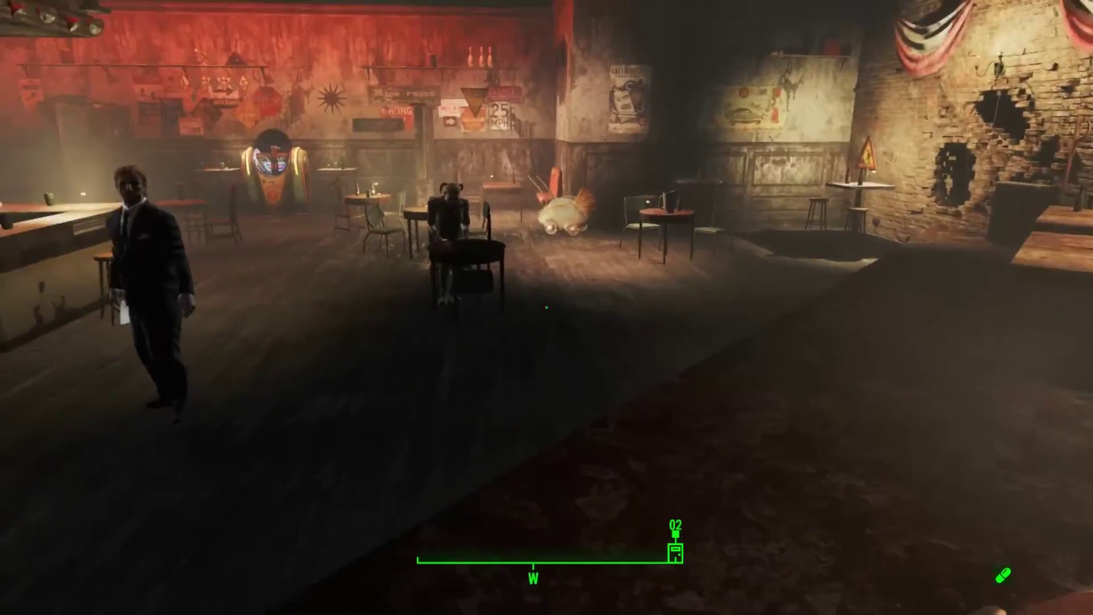
# Step: Look around the bar, passing the bartender, the suited patron, the jukebox and the stairway doors, and return to the entrance door
pyautogui.press('w')
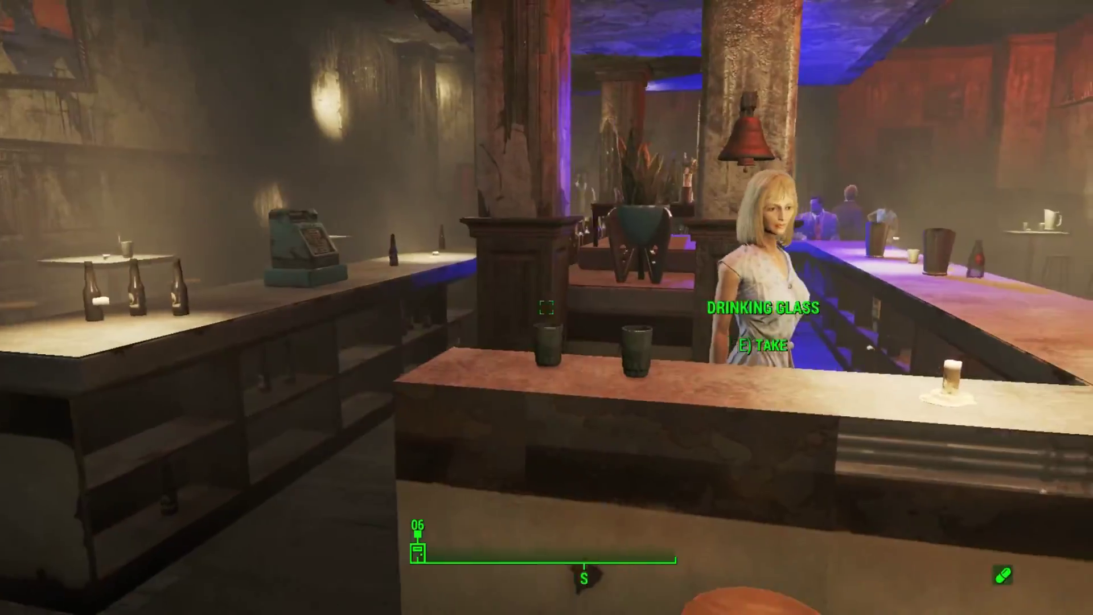
pyautogui.press('w')
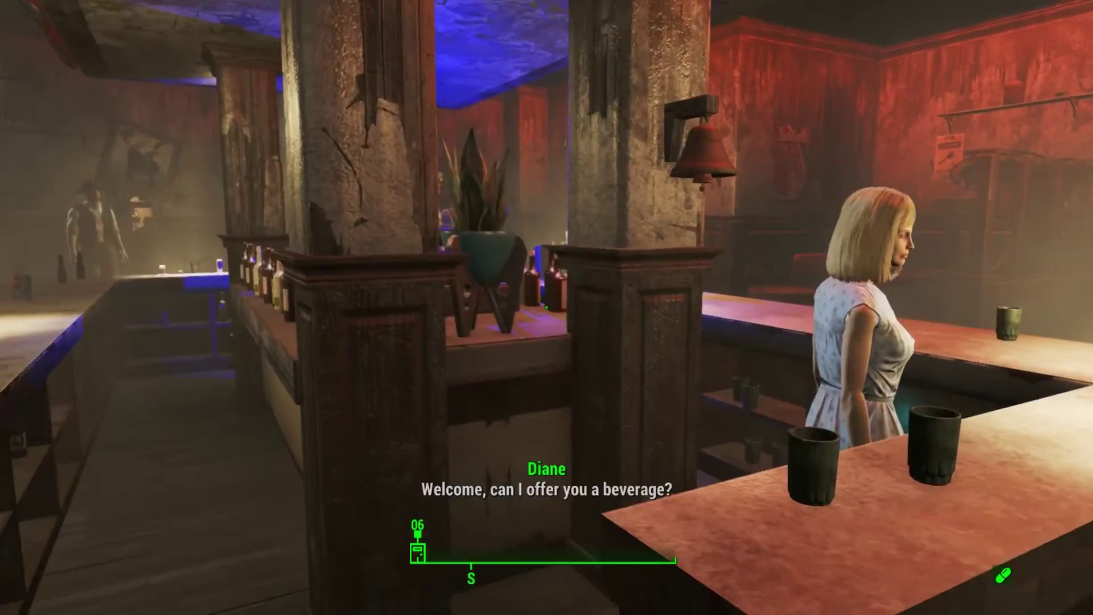
pyautogui.press('w')
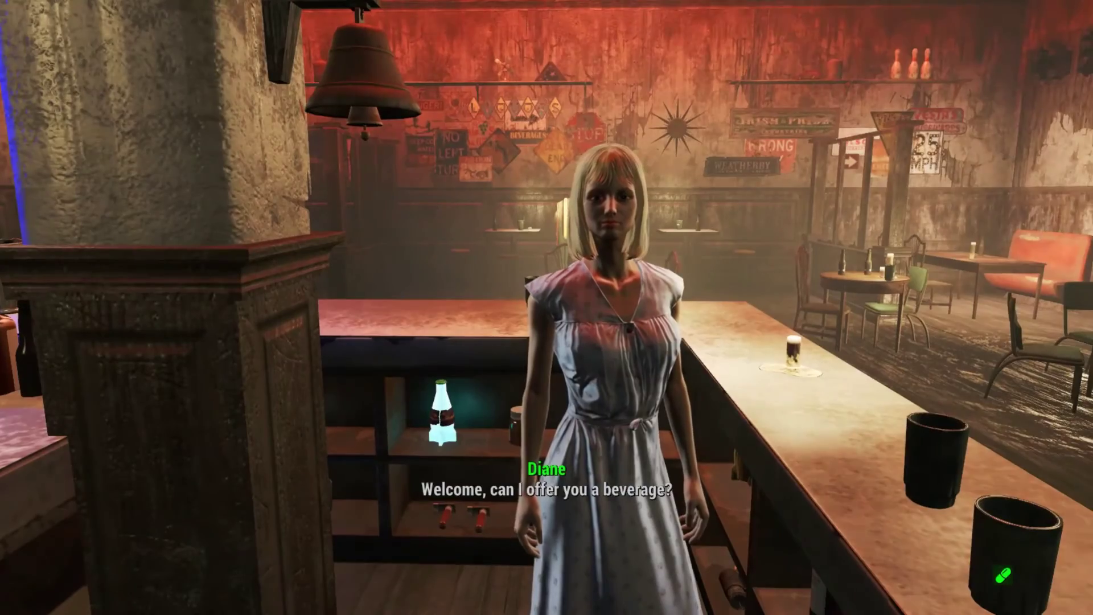
pyautogui.press('w')
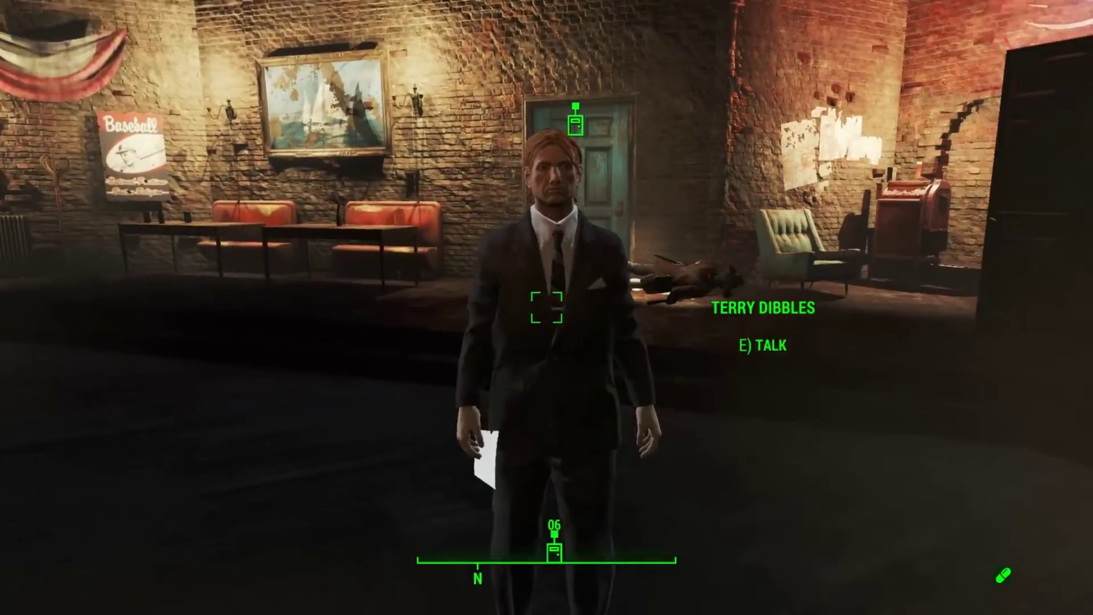
pyautogui.press('w')
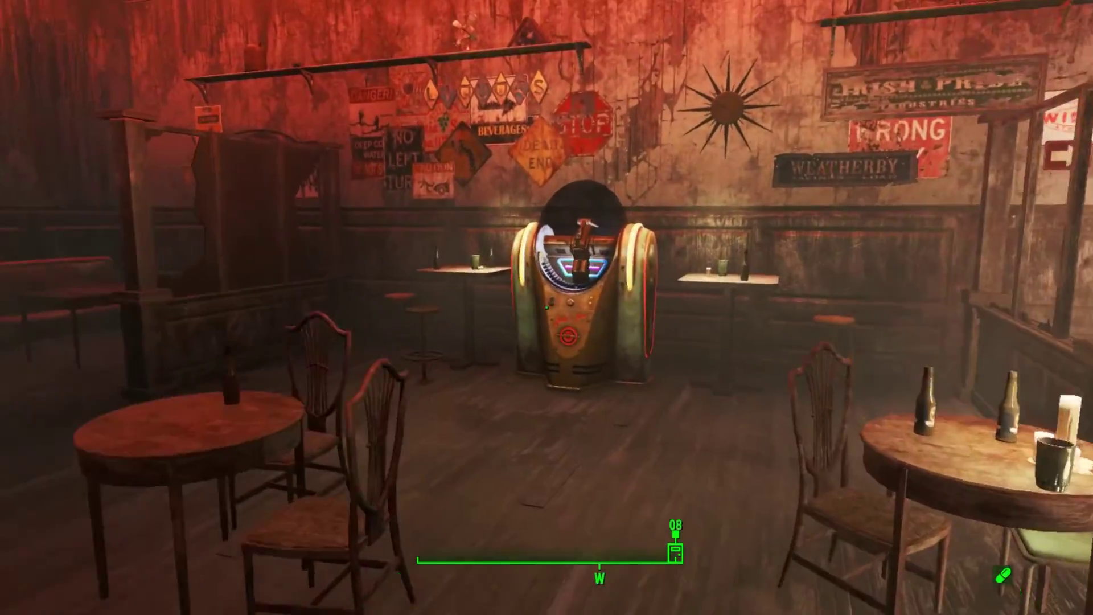
pyautogui.press('w')
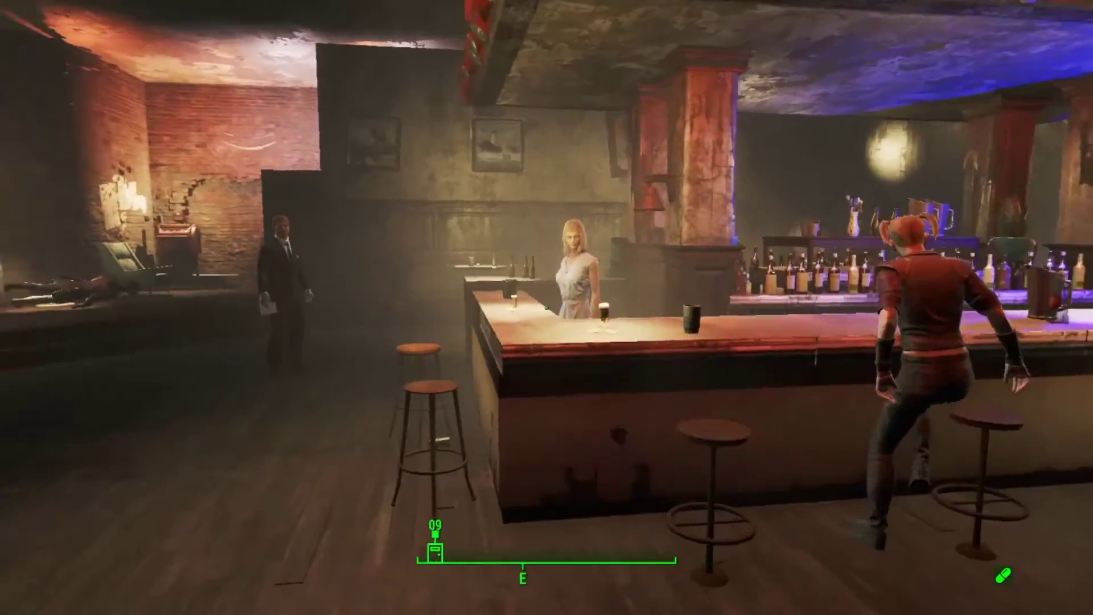
pyautogui.press('w')
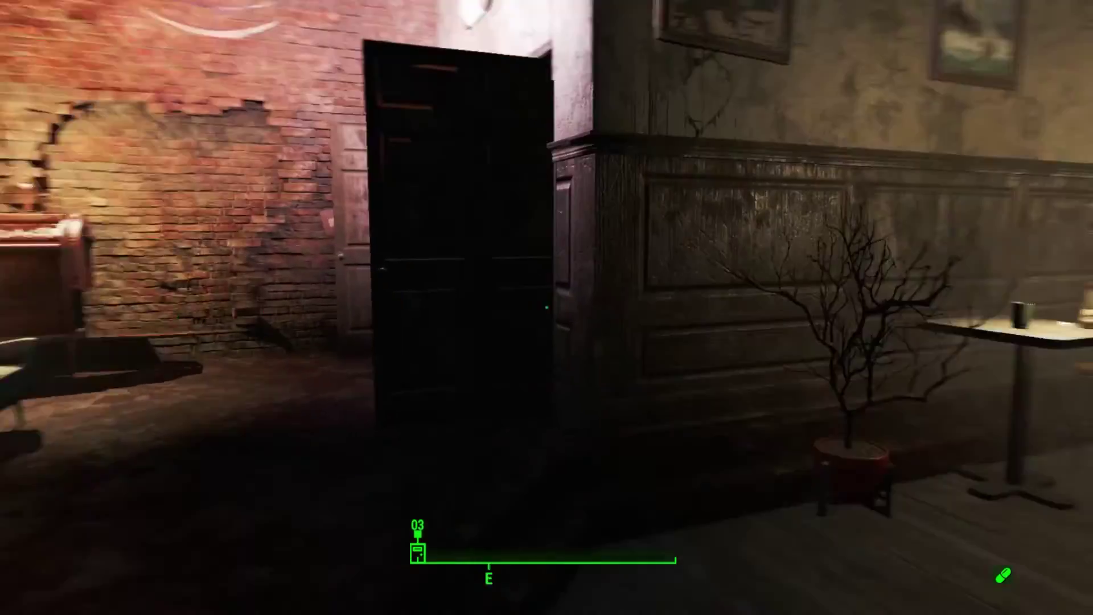
pyautogui.press('s')
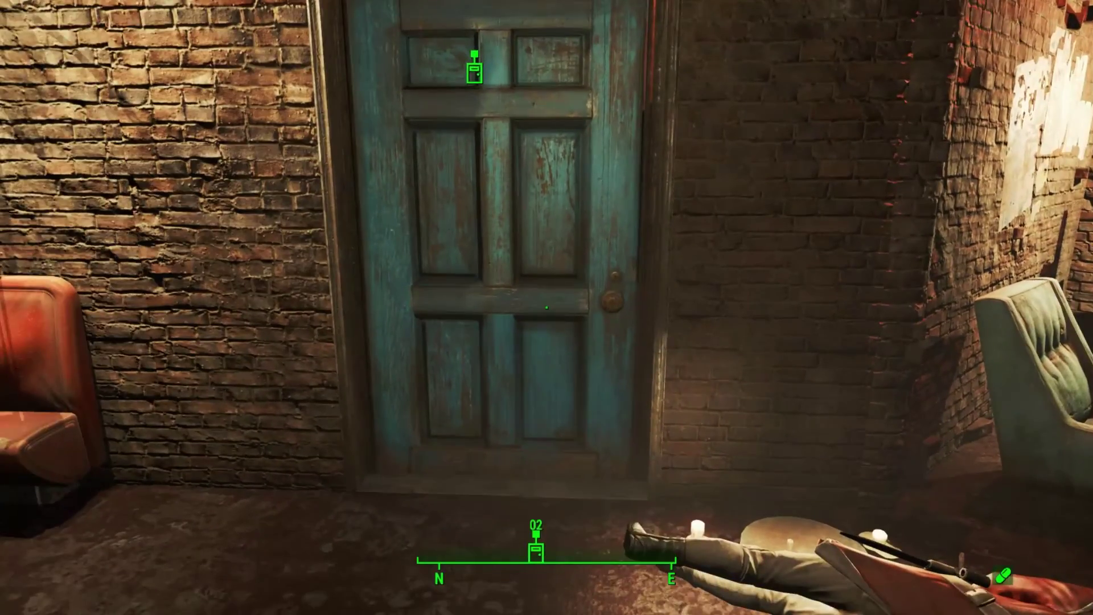
pyautogui.press('v')
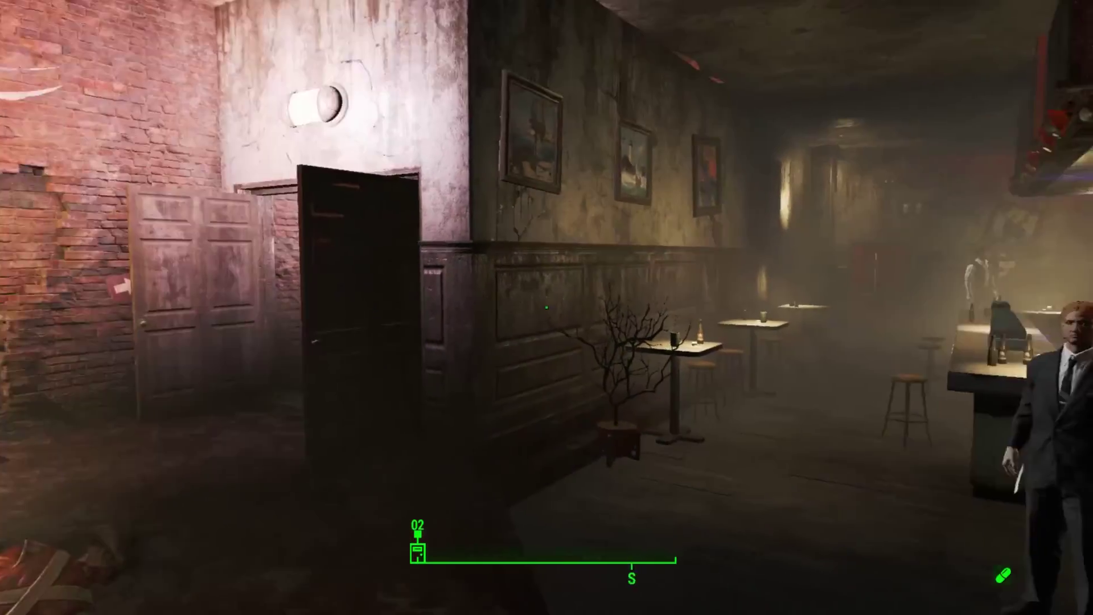